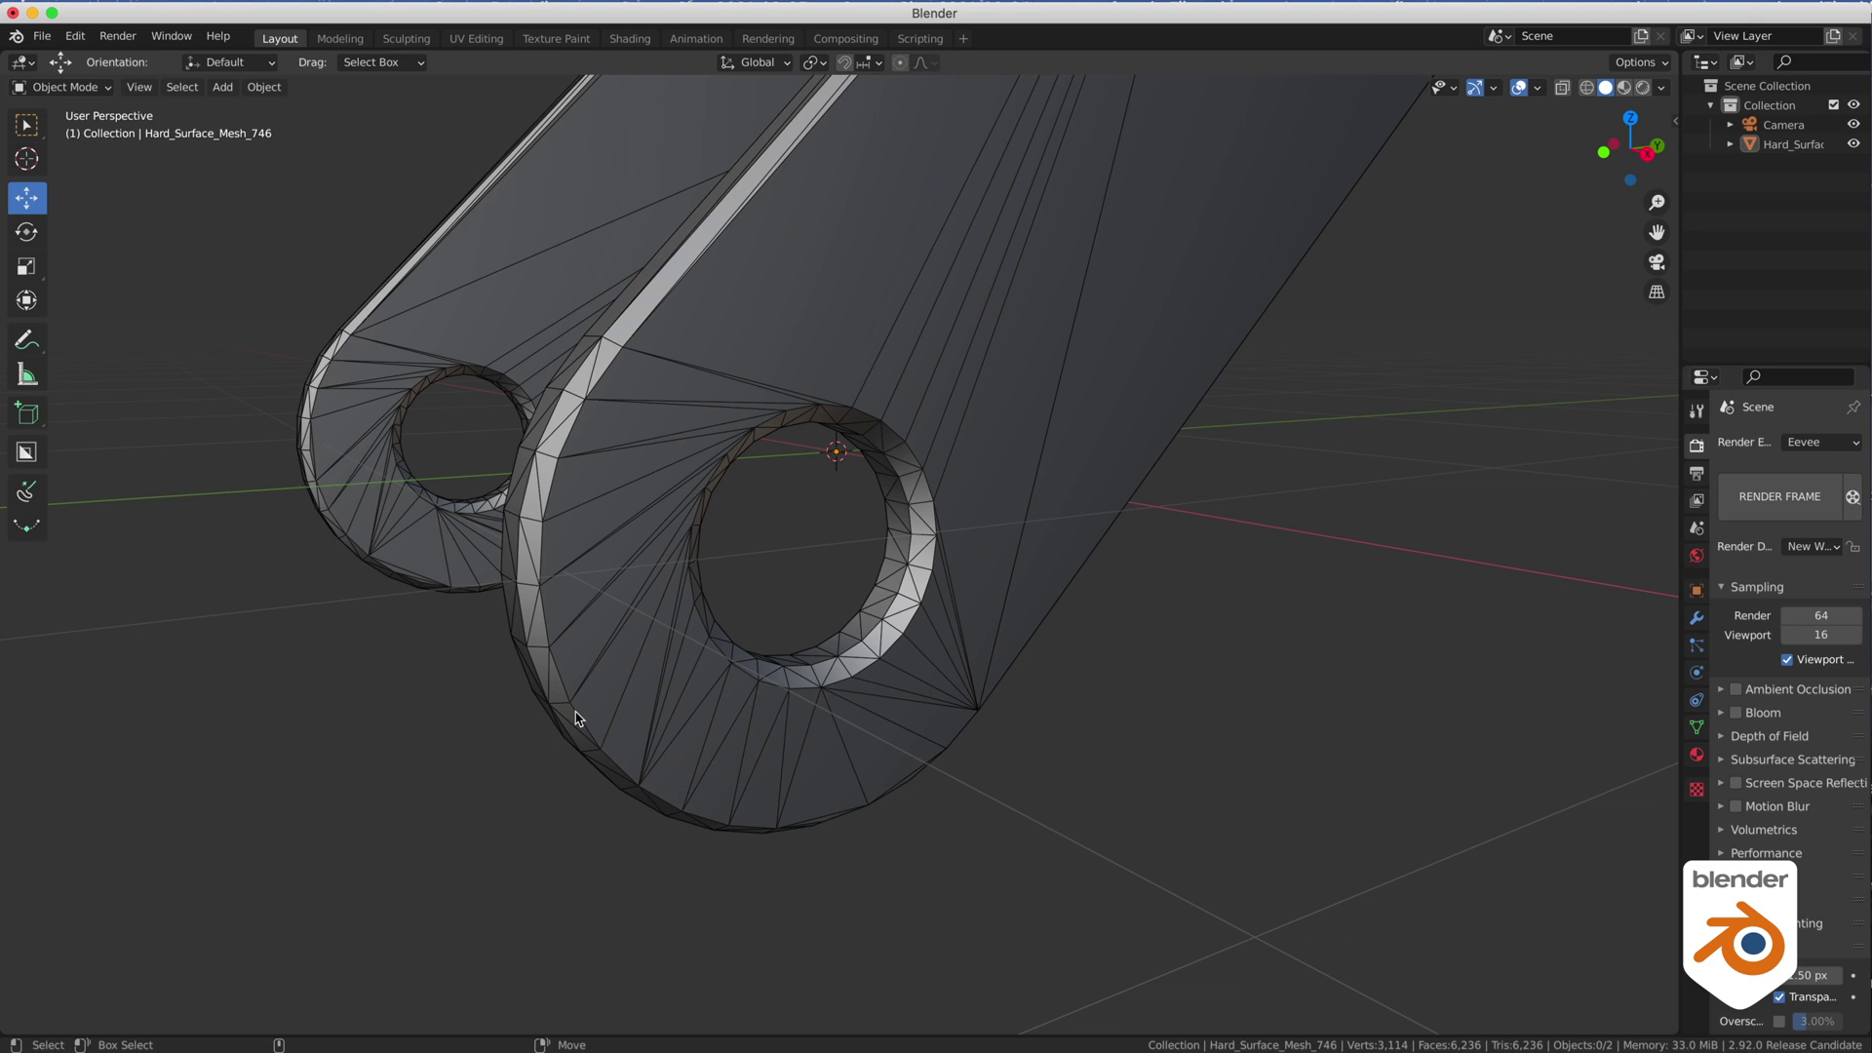
# Delete the selected half of the bracket mesh and convert the remaining half's triangles to quads.
pyautogui.moveTo(924, 385); pyautogui.dragTo(744, 332, button='middle')
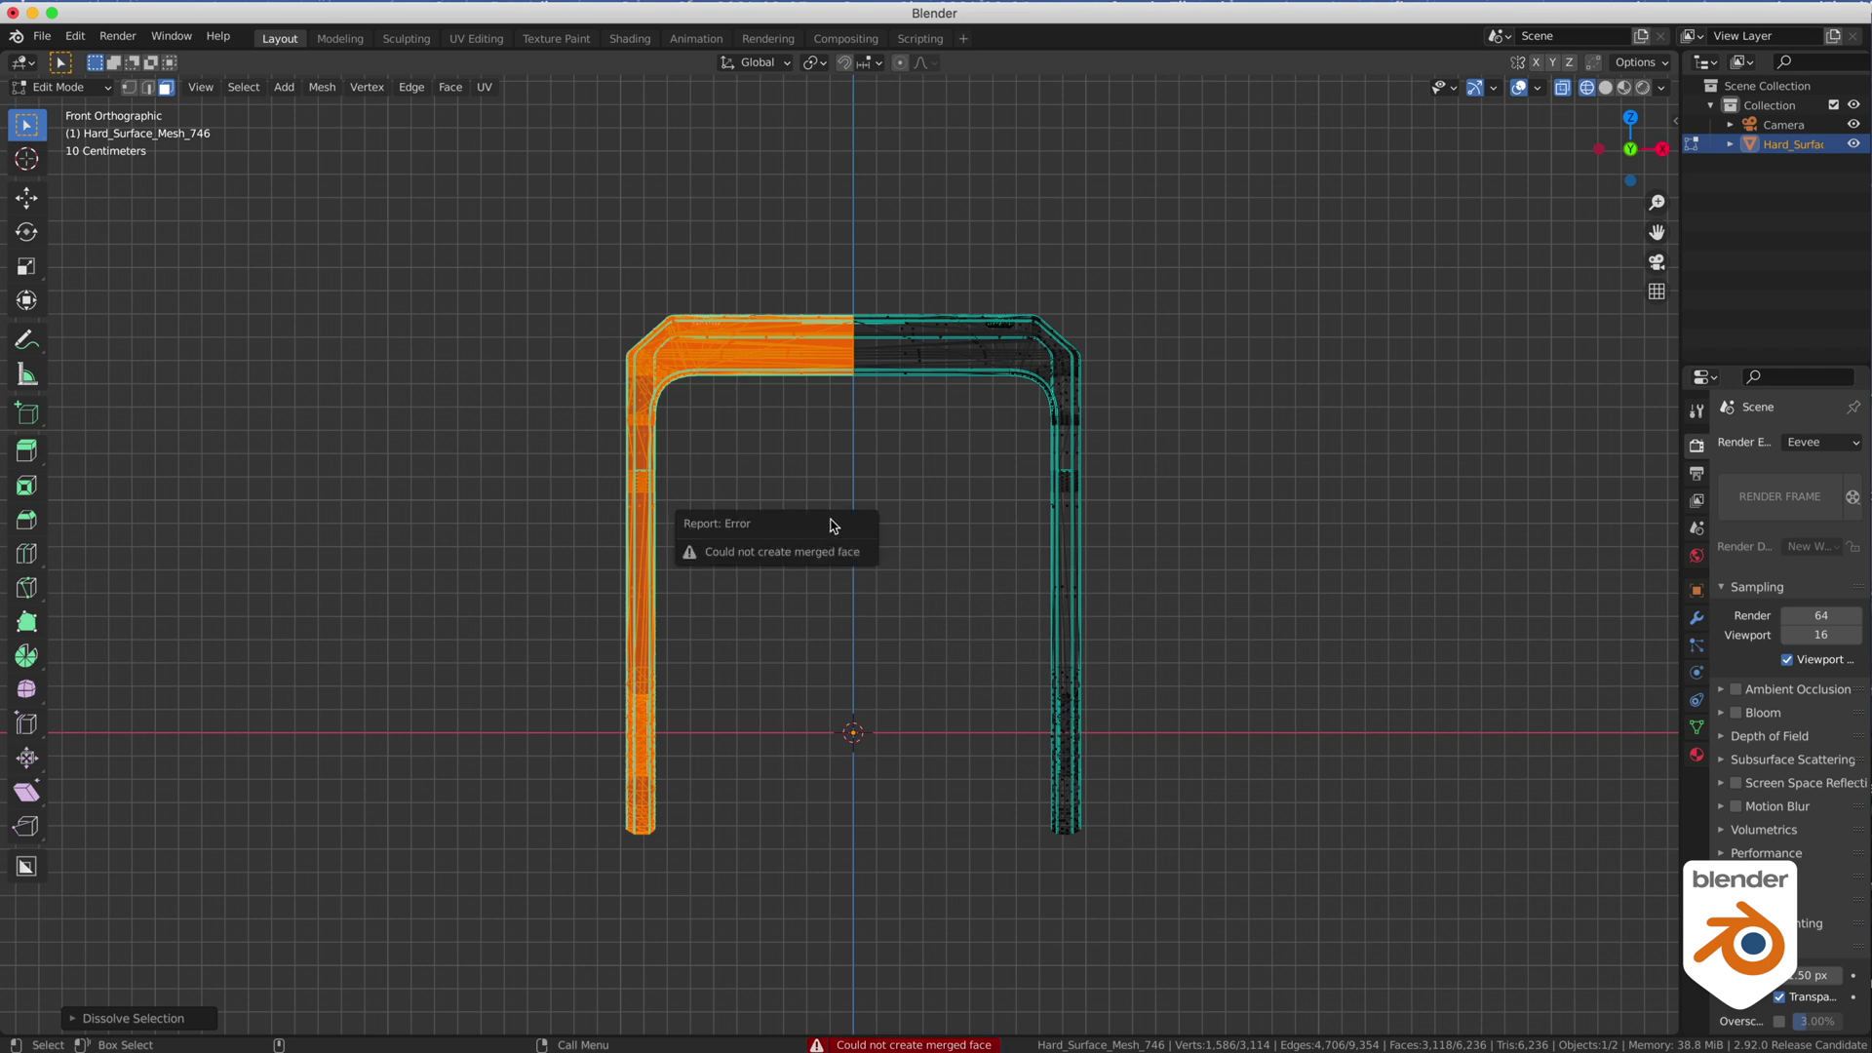
pyautogui.press('Delete')
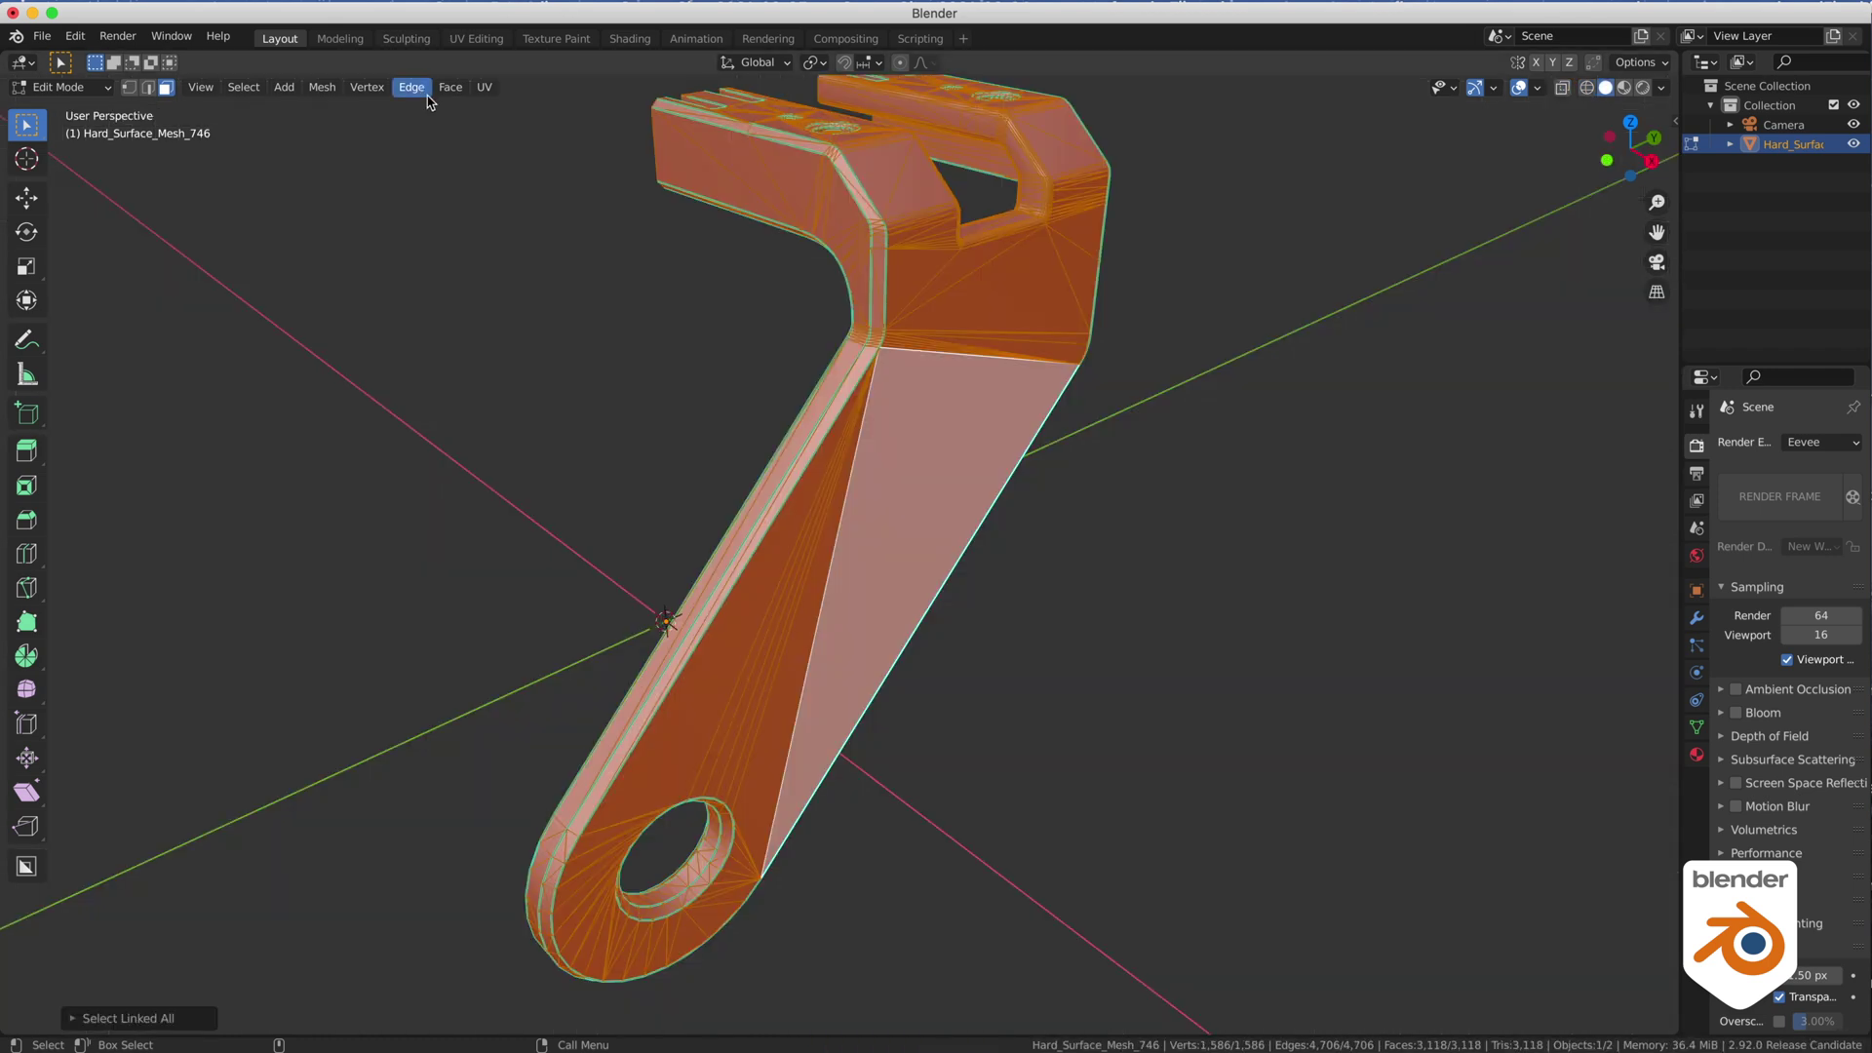
pyautogui.click(450, 87)
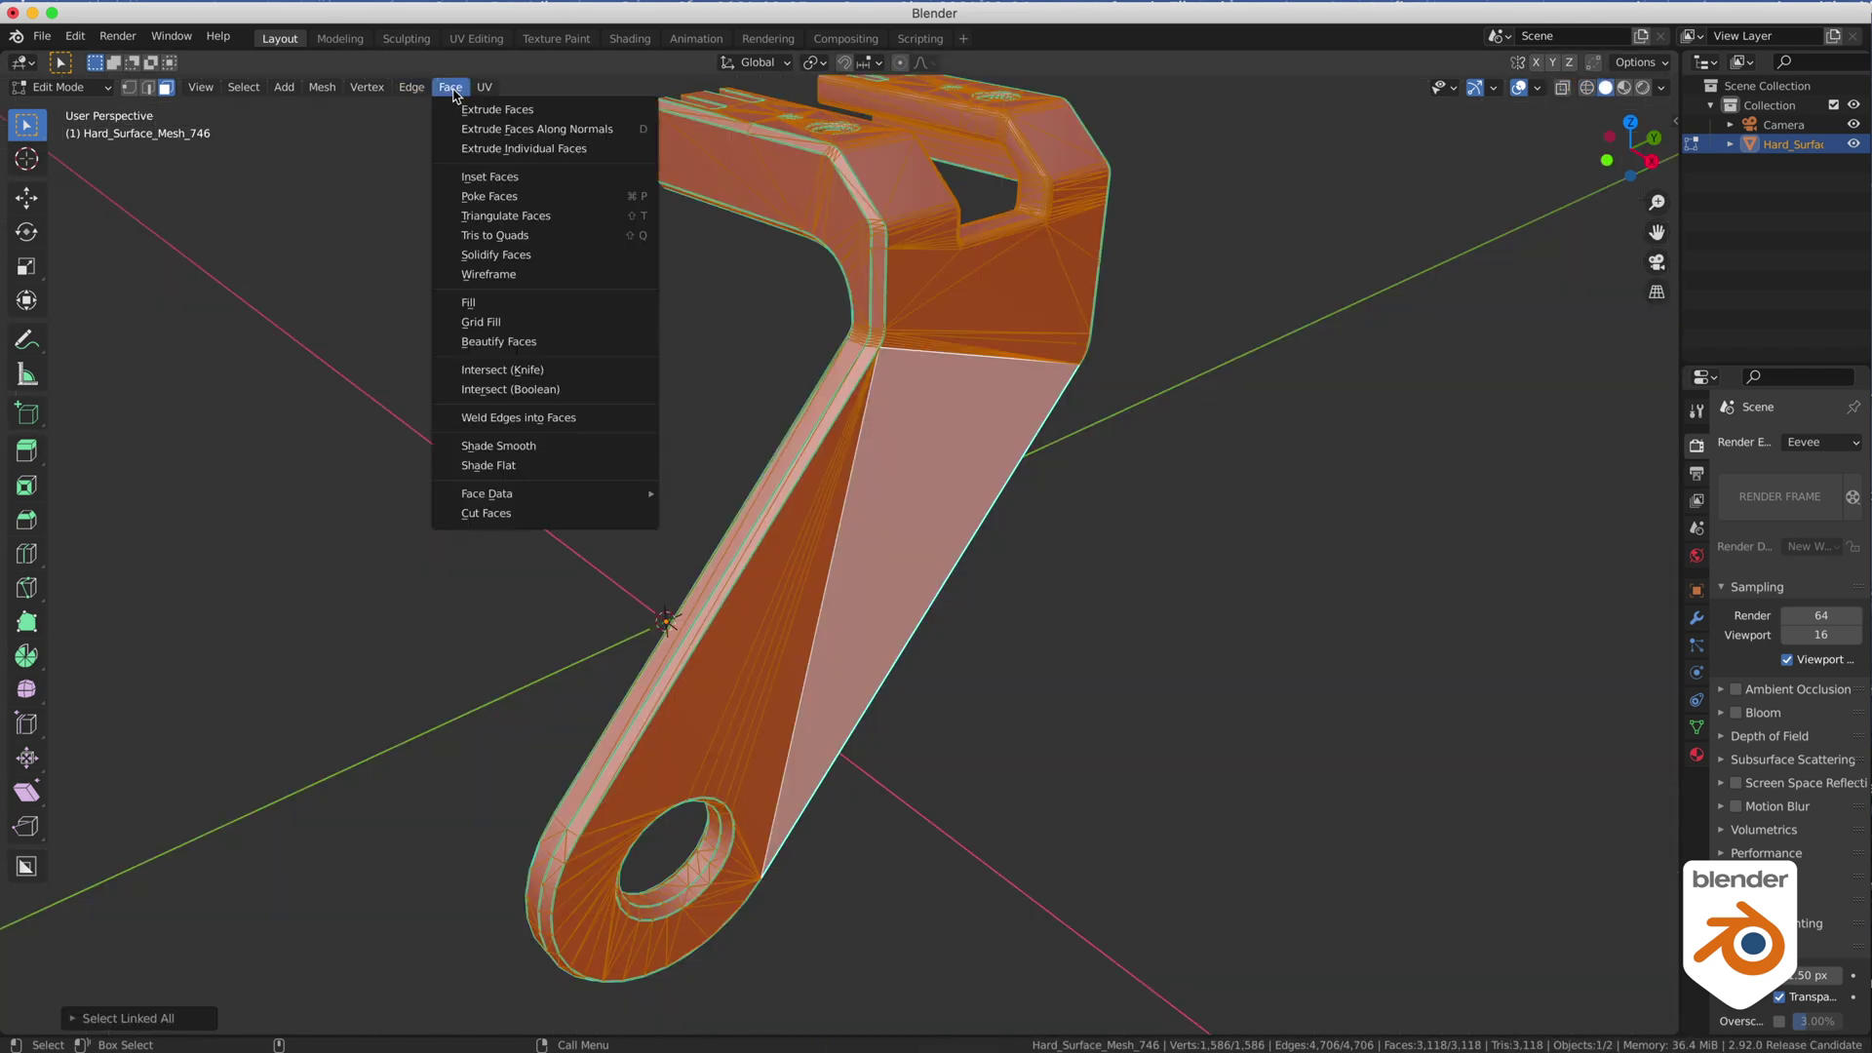
pyautogui.click(537, 237)
pyautogui.click(556, 556)
# Select the coplanar faces of the bracket's sloped side plate and upper panel, leaving out the ring around the hole, and dissolve them.
pyautogui.moveTo(556, 556)
pyautogui.mouseDown(button='middle')
pyautogui.moveTo(618, 464)
pyautogui.moveTo(519, 549)
pyautogui.mouseUp(button='middle')
pyautogui.click(957, 488)
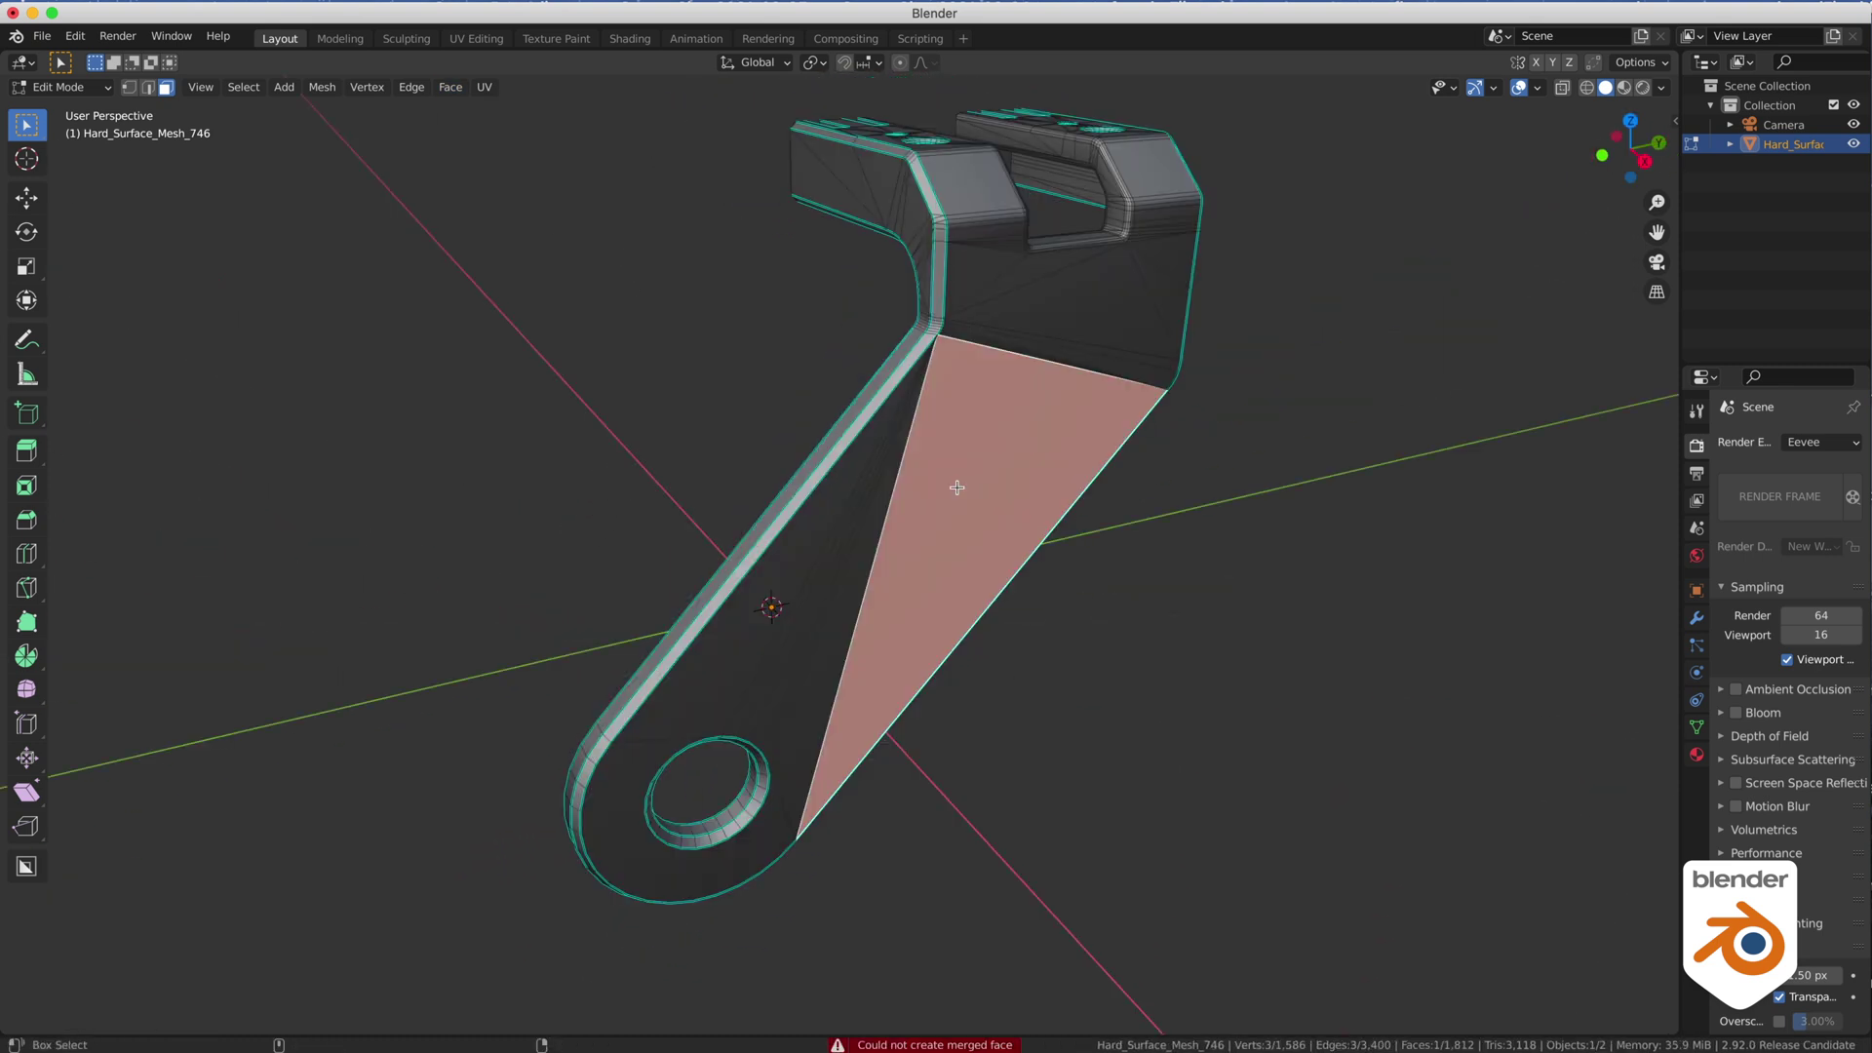
pyautogui.hotkey('shift', 'g')
pyautogui.click(900, 542)
pyautogui.keyDown('shift'); pyautogui.click(629, 820); pyautogui.keyUp('shift')
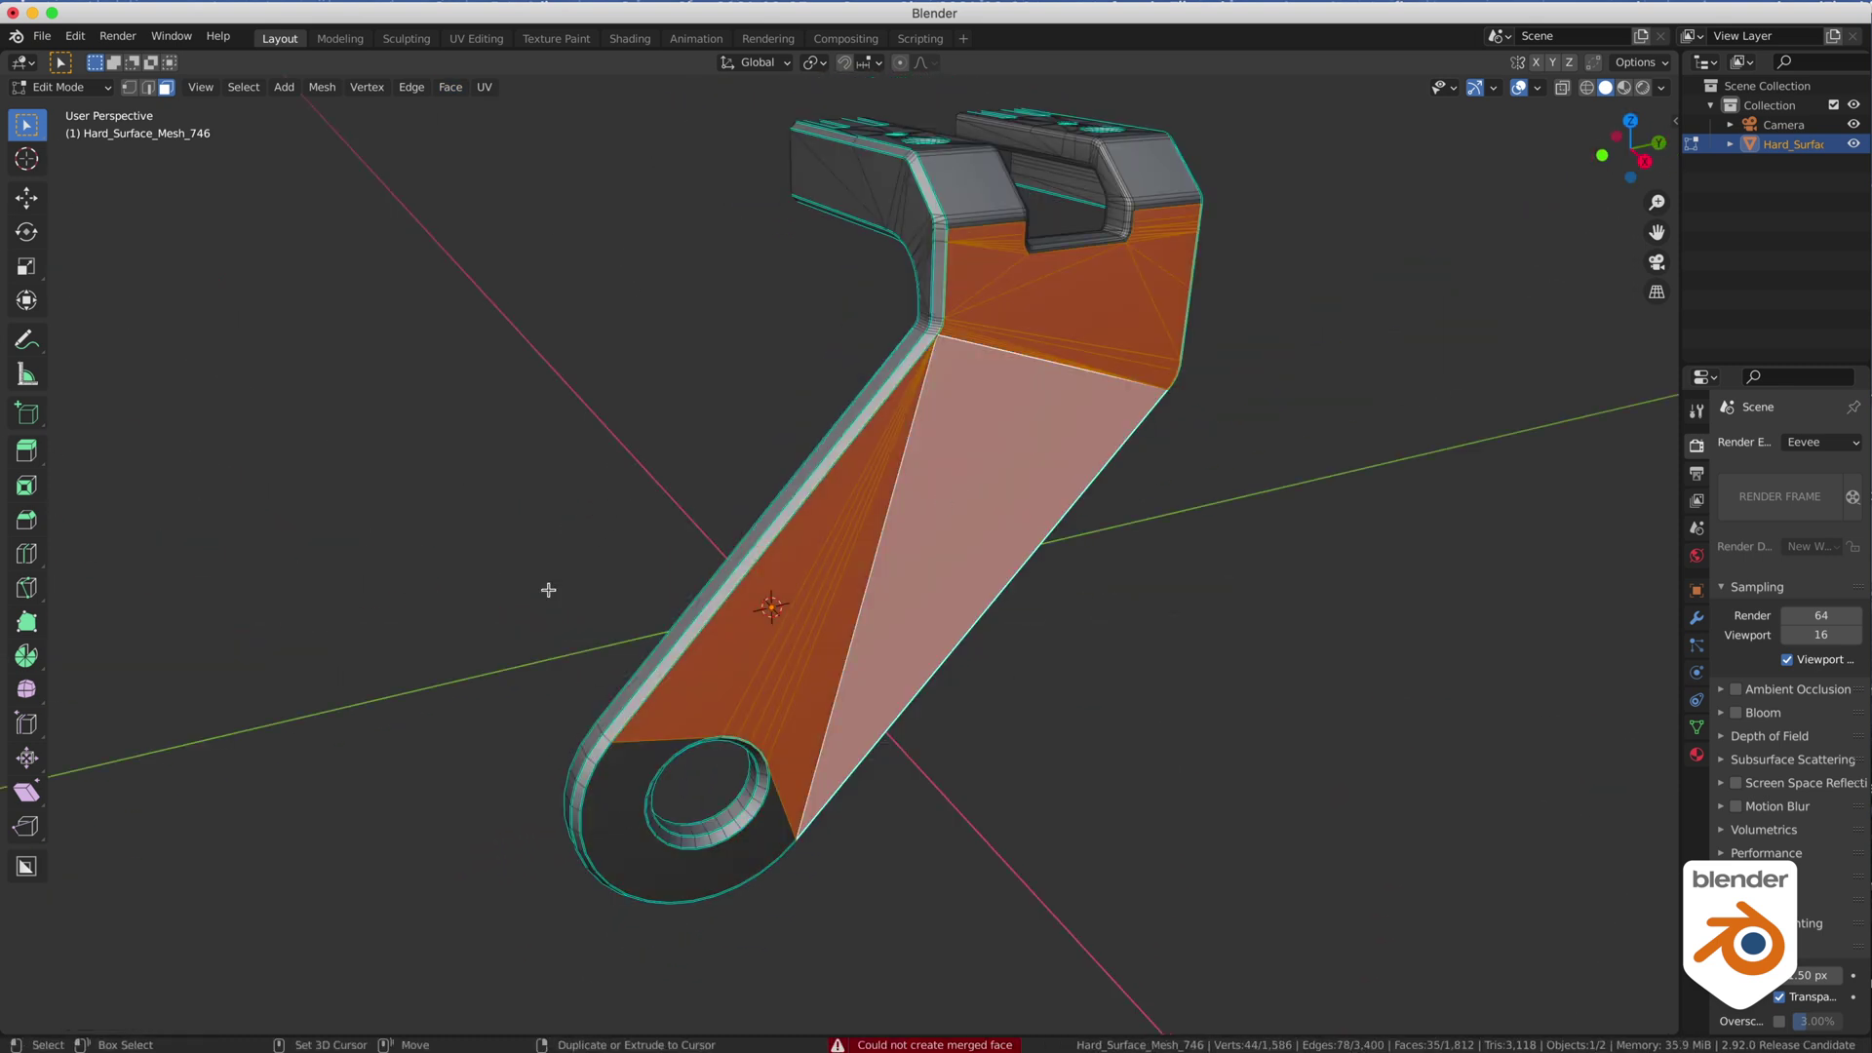
pyautogui.hotkey('ctrl', 'BackSpace')
# Try to dissolve the coplanar faces on the top surfaces of both arms.
pyautogui.click(556, 531)
pyautogui.keyDown('alt'); pyautogui.moveTo(555, 530); pyautogui.dragTo(585, 624); pyautogui.keyUp('alt')
pyautogui.scroll(3, 585, 585)
pyautogui.click(980, 356)
pyautogui.hotkey('shift', 'g')
pyautogui.hotkey('ctrl', 'BackSpace')
pyautogui.keyDown('ctrl'); pyautogui.moveTo(994, 366); pyautogui.dragTo(883, 459); pyautogui.keyUp('ctrl')
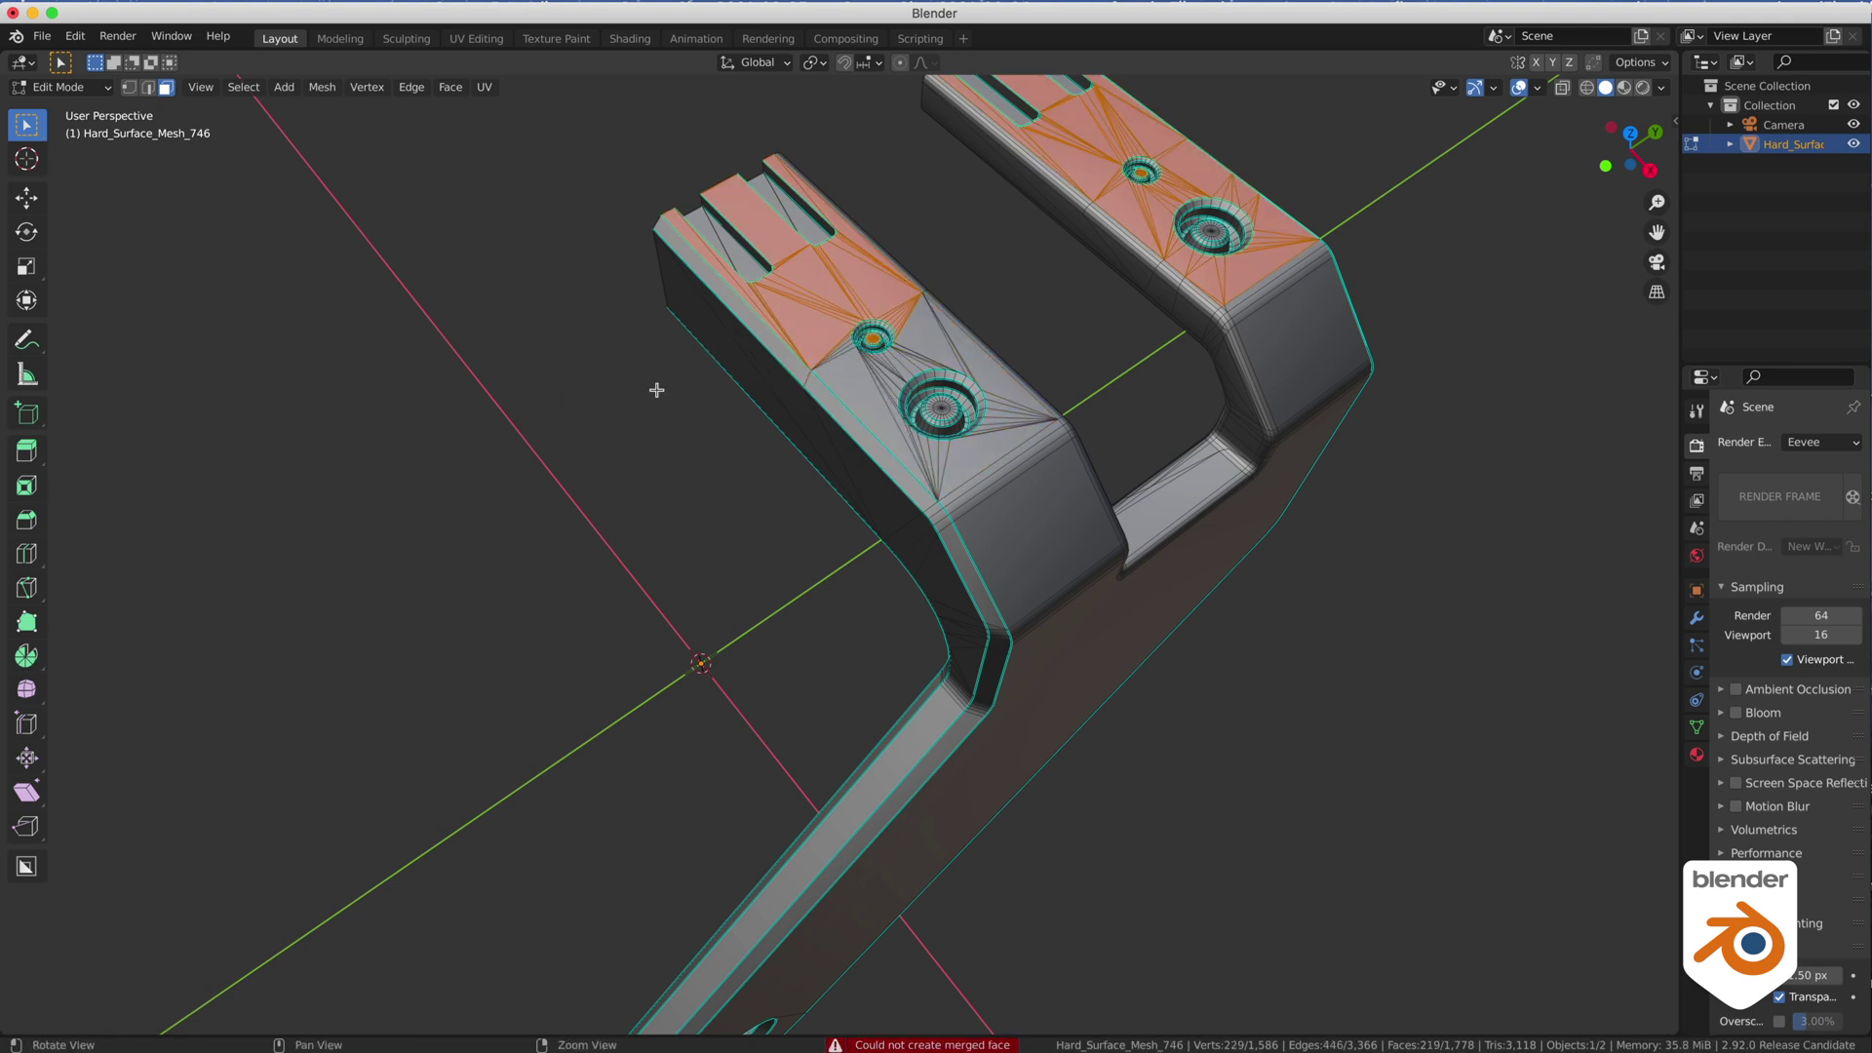
# Select the coplanar faces on the slotted end of one arm's top, excluding the other arm, and dissolve them.
pyautogui.keyDown('alt'); pyautogui.moveTo(657, 390); pyautogui.dragTo(819, 409); pyautogui.keyUp('alt')
pyautogui.scroll(-3, 829, 585)
pyautogui.click(835, 726)
pyautogui.hotkey('shift', 'g')
pyautogui.keyDown('ctrl'); pyautogui.moveTo(673, 282); pyautogui.dragTo(1121, 599); pyautogui.keyUp('ctrl')
pyautogui.hotkey('ctrl', 'BackSpace')
# Dissolve the coplanar triangles around the two round recesses on the same arm's top, excluding the other arm's faces.
pyautogui.click(931, 726)
pyautogui.hotkey('shift', 'g')
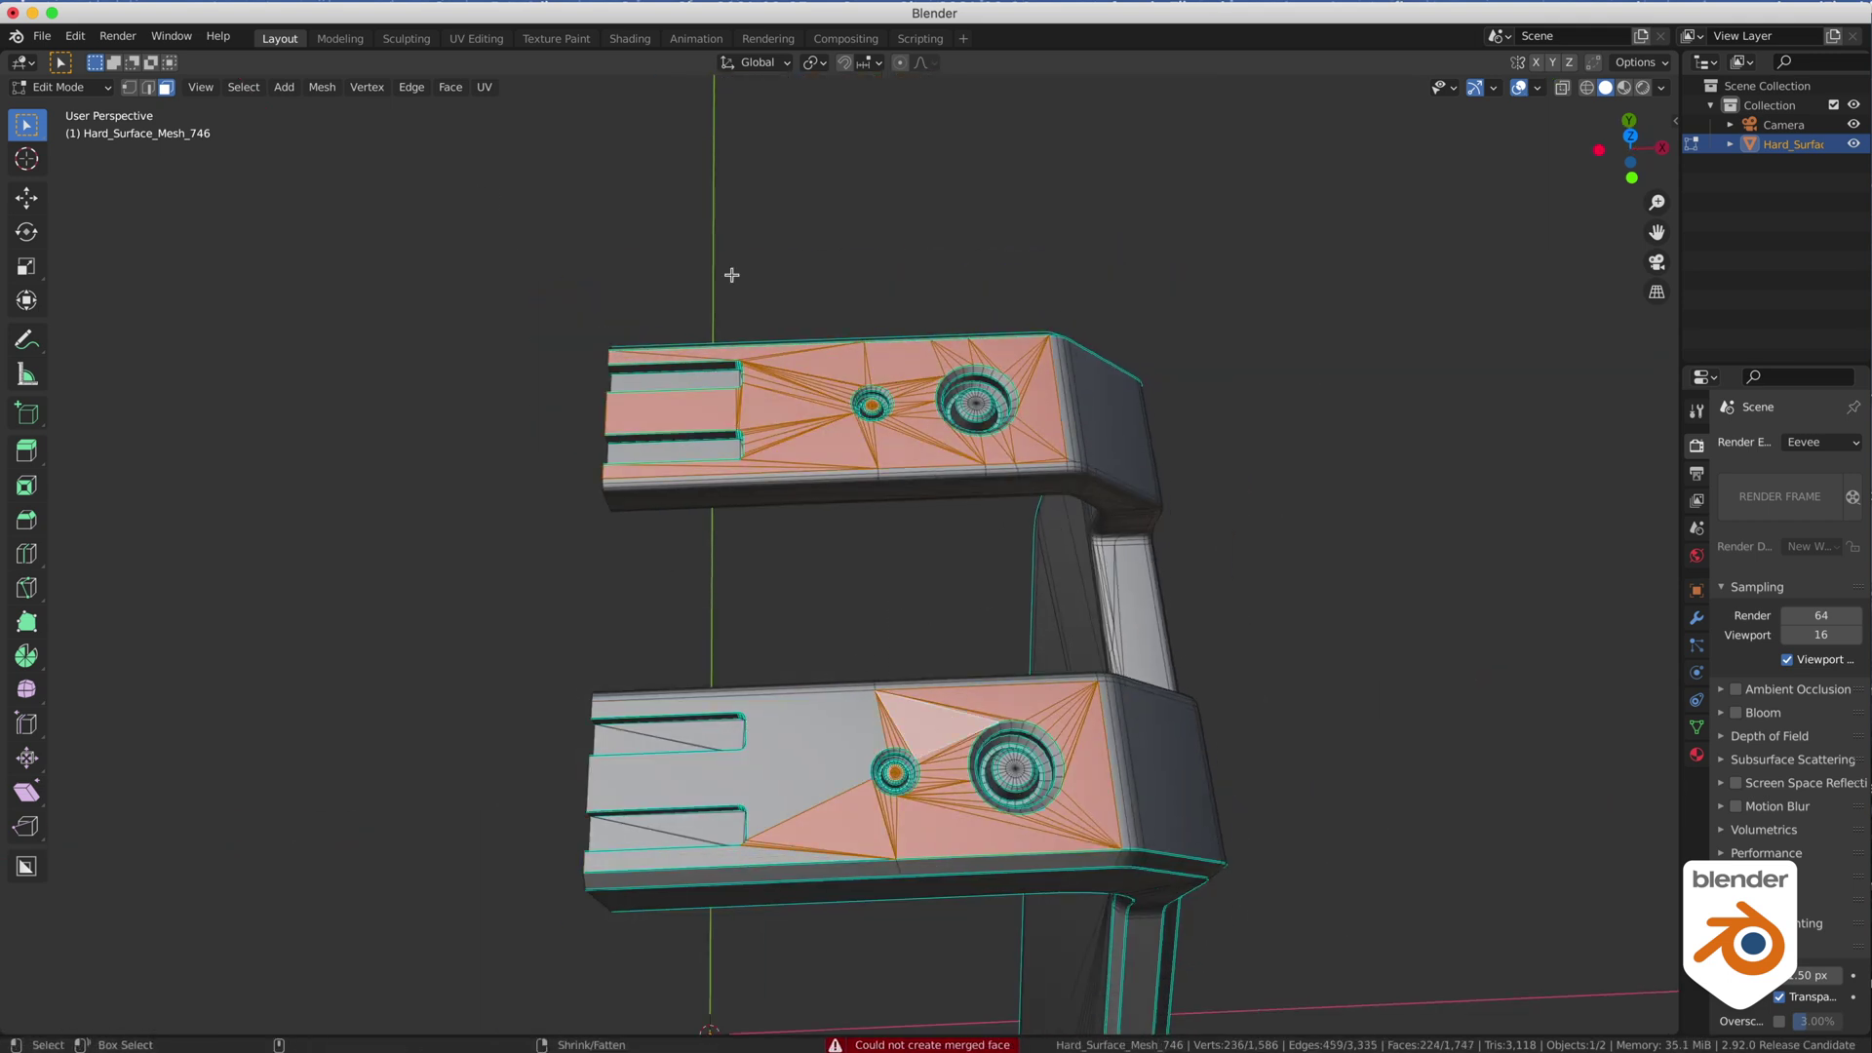
pyautogui.keyDown('ctrl'); pyautogui.moveTo(731, 275); pyautogui.dragTo(1014, 624); pyautogui.keyUp('ctrl')
pyautogui.keyDown('ctrl'); pyautogui.moveTo(740, 643); pyautogui.dragTo(922, 902); pyautogui.keyUp('ctrl')
pyautogui.hotkey('ctrl', 'BackSpace')
# Add the leftover triangles beside the small recess to the arm's top selection and dissolve them into larger faces.
pyautogui.keyDown('shift'); pyautogui.click(829, 746); pyautogui.keyUp('shift')
pyautogui.hotkey('ctrl', 'BackSpace')
pyautogui.press('c')
pyautogui.moveTo(891, 828); pyautogui.dragTo(779, 849)
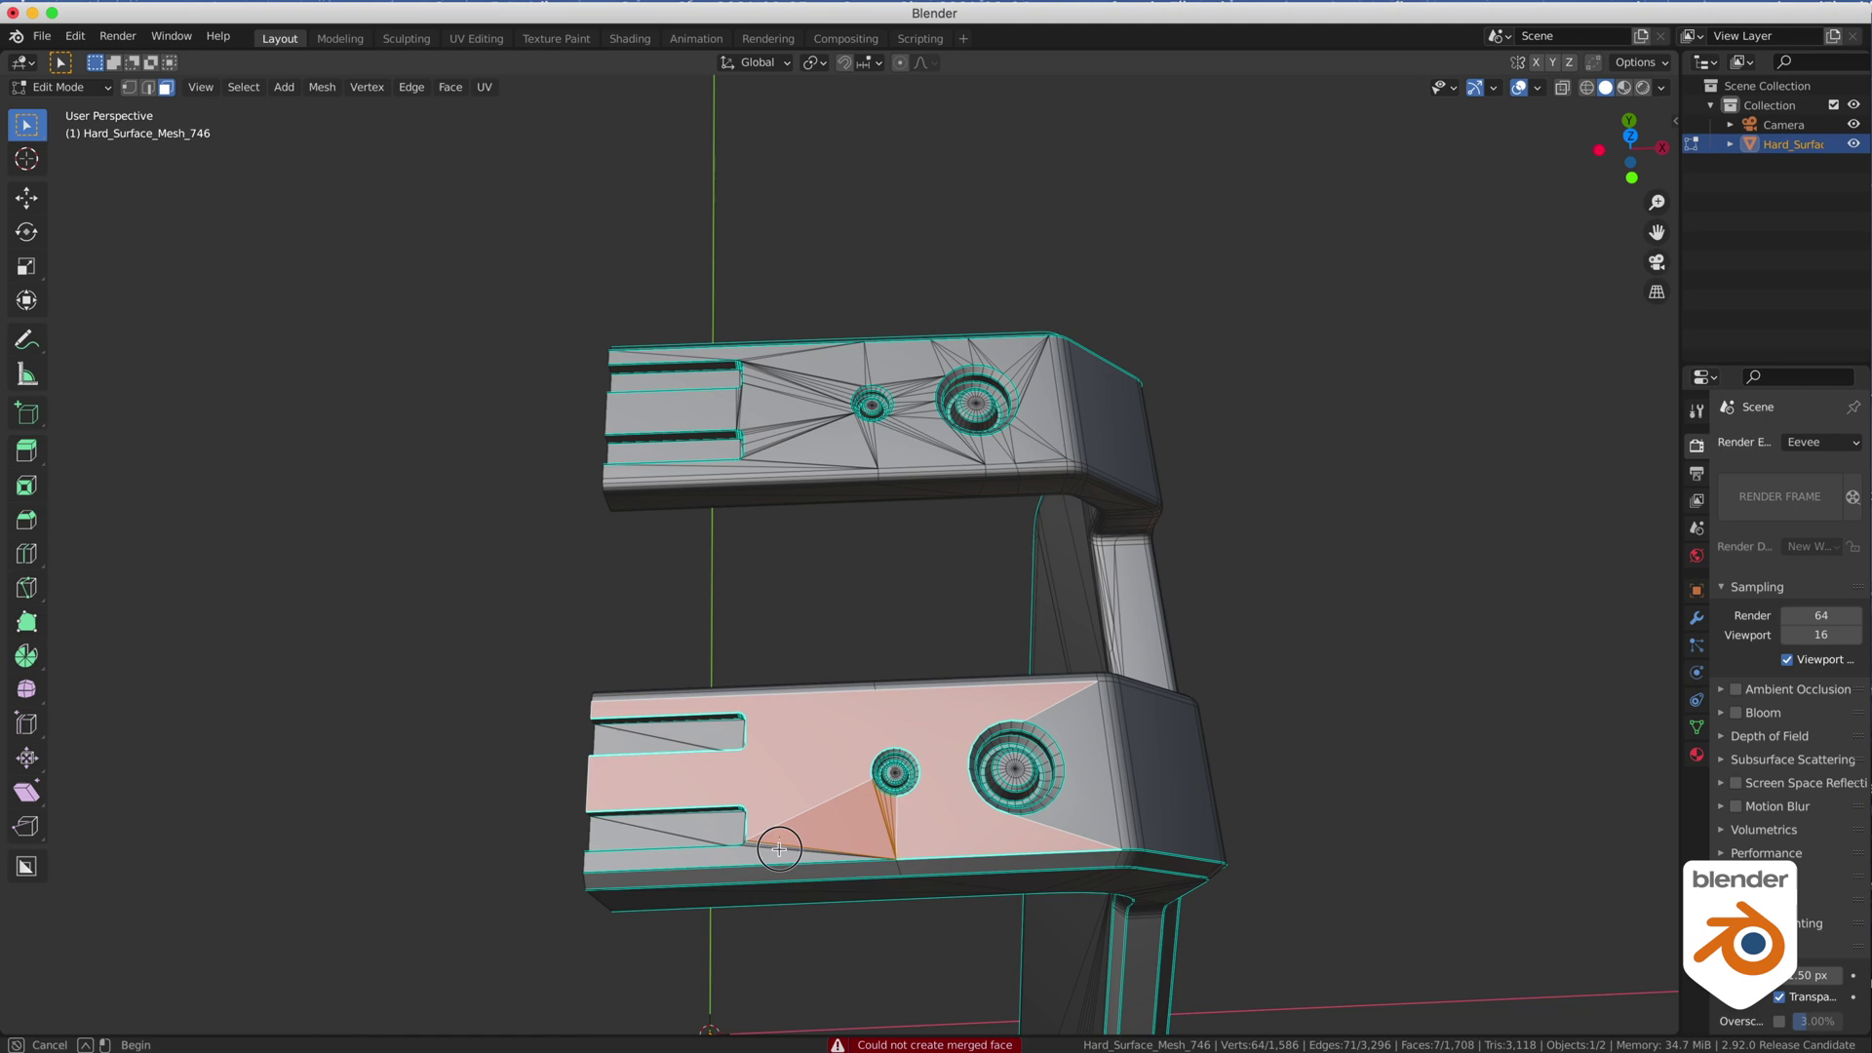
pyautogui.press('Escape')
pyautogui.hotkey('ctrl', 'BackSpace')
# Select the faces coplanar with the floor of one slot in the cleaned arm and dissolve the chosen ones.
pyautogui.keyDown('alt'); pyautogui.moveTo(836, 793); pyautogui.dragTo(1150, 624); pyautogui.keyUp('alt')
pyautogui.click(936, 653)
pyautogui.hotkey('shift', 'g')
pyautogui.press('c')
pyautogui.hotkey('ctrl', 'BackSpace')
pyautogui.scroll(-3, 1158, 464)
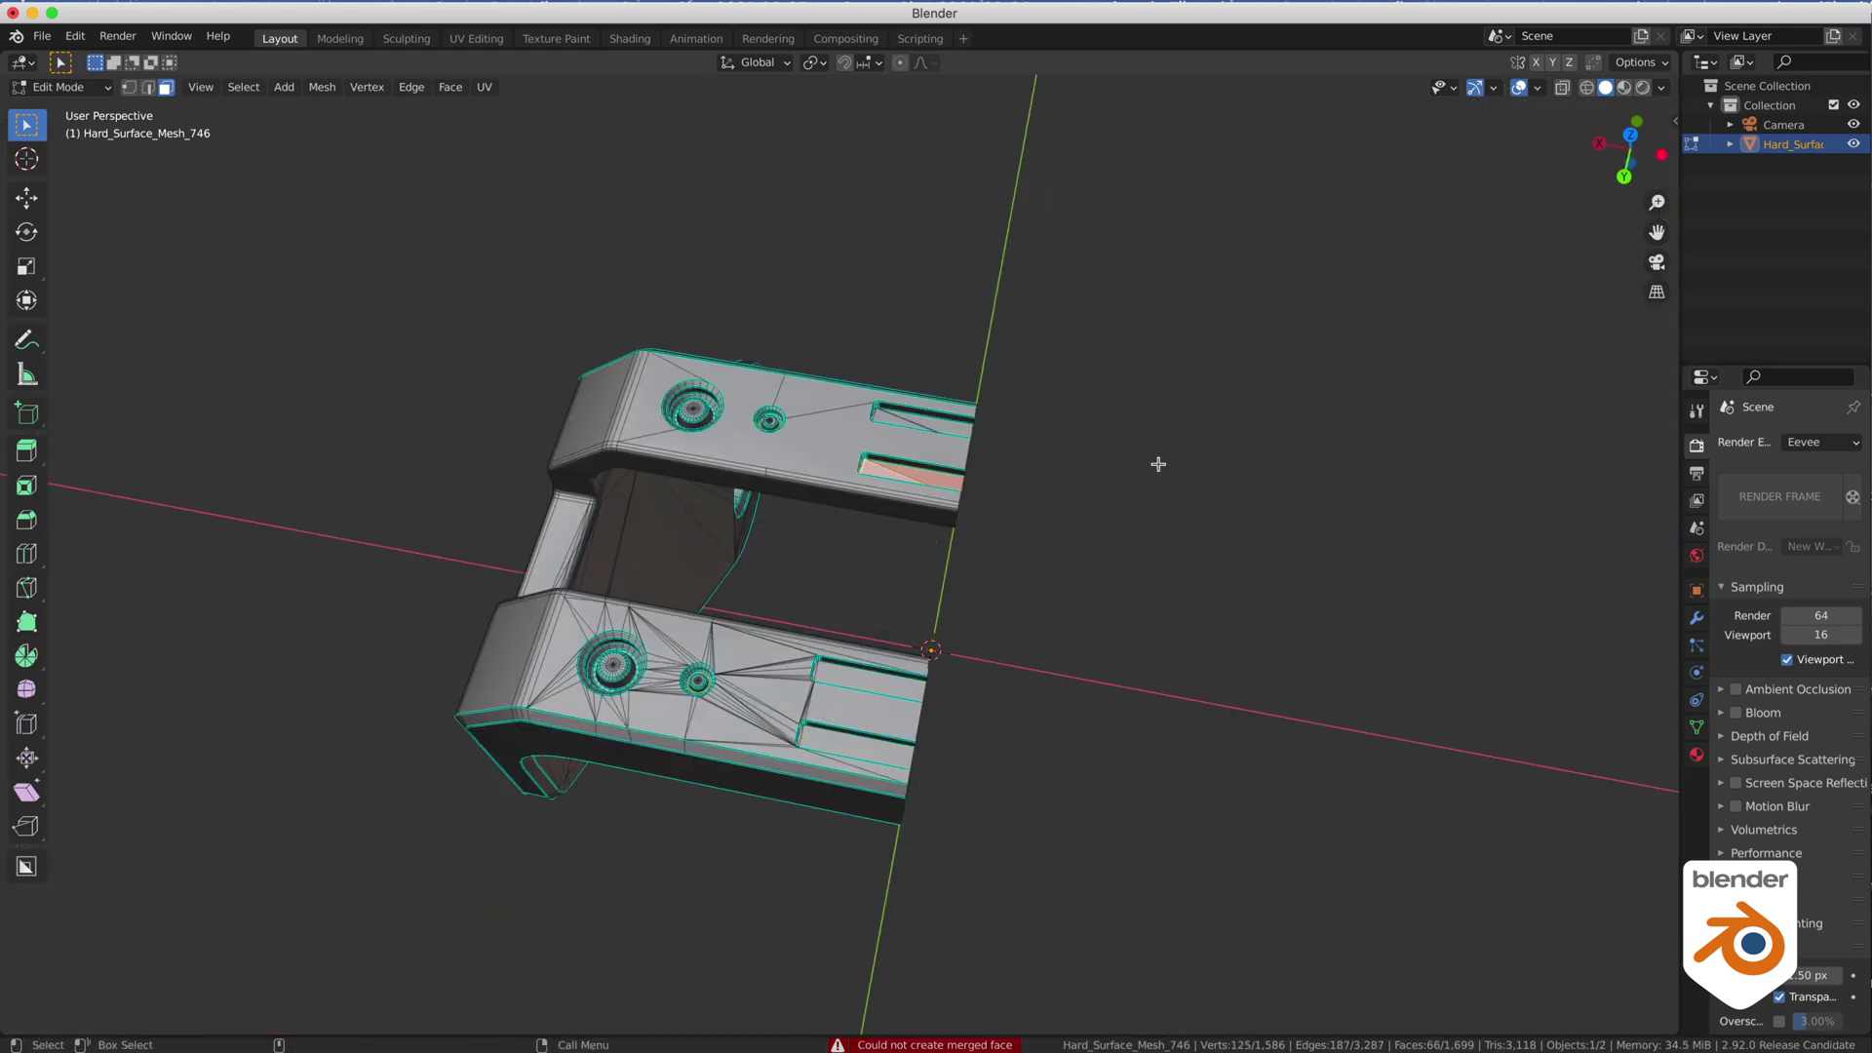
# Dissolve the selected triangles of the slot floor in wireframe display.
pyautogui.scroll(8, 975, 585)
pyautogui.keyDown('alt'); pyautogui.moveTo(1158, 464); pyautogui.dragTo(965, 615); pyautogui.keyUp('alt')
pyautogui.scroll(-8, 975, 585)
pyautogui.hotkey('shift', 'z')
pyautogui.hotkey('ctrl', 'x')
pyautogui.scroll(4, 780, 507)
pyautogui.hotkey('ctrl', 'x')
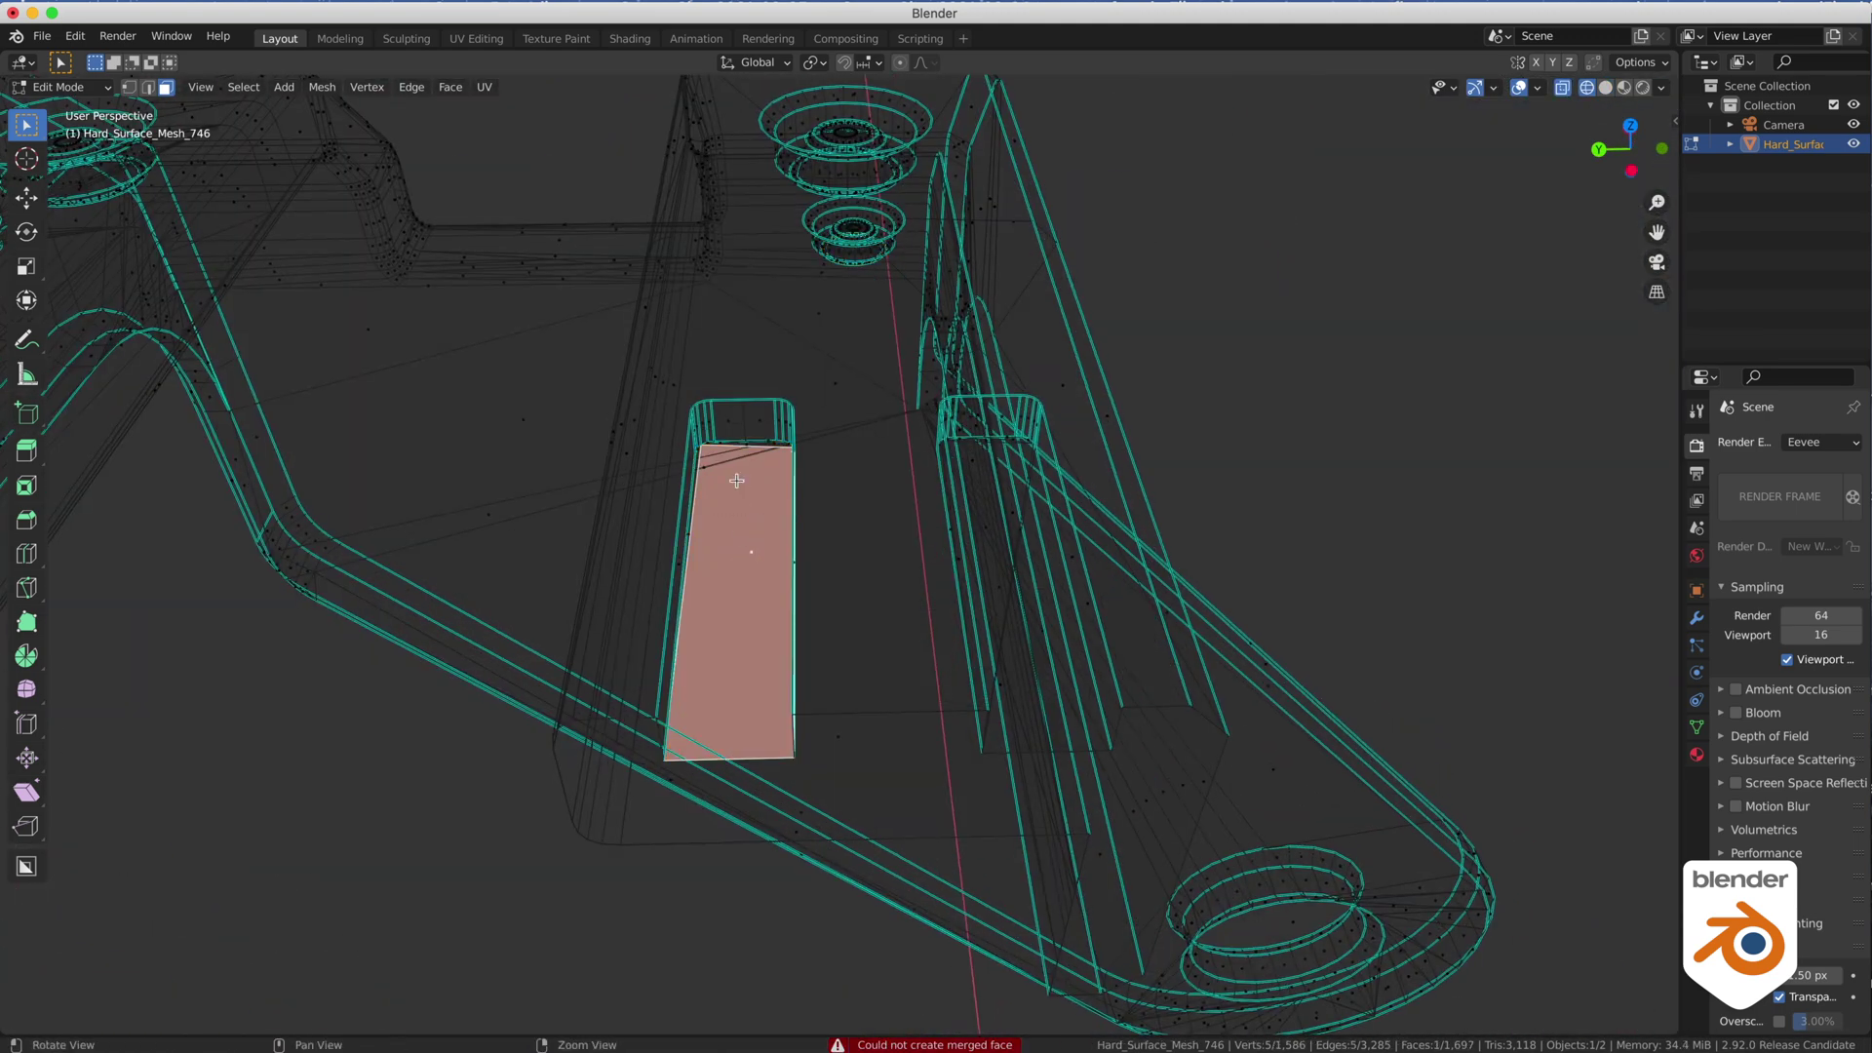
# Dissolve the remaining slivers at the closed end of the slot floor into one face and return to solid display.
pyautogui.press('c')
pyautogui.click(718, 410)
pyautogui.moveTo(736, 480)
pyautogui.keyDown('alt'); pyautogui.mouseDown()
pyautogui.moveTo(718, 409)
pyautogui.moveTo(594, 372)
pyautogui.mouseUp(); pyautogui.keyUp('alt')
pyautogui.hotkey('ctrl', 'x')
pyautogui.moveTo(588, 456)
pyautogui.keyDown('alt'); pyautogui.mouseDown()
pyautogui.moveTo(714, 547)
pyautogui.moveTo(770, 438)
pyautogui.mouseUp(); pyautogui.keyUp('alt')
pyautogui.hotkey('shift', 'z')
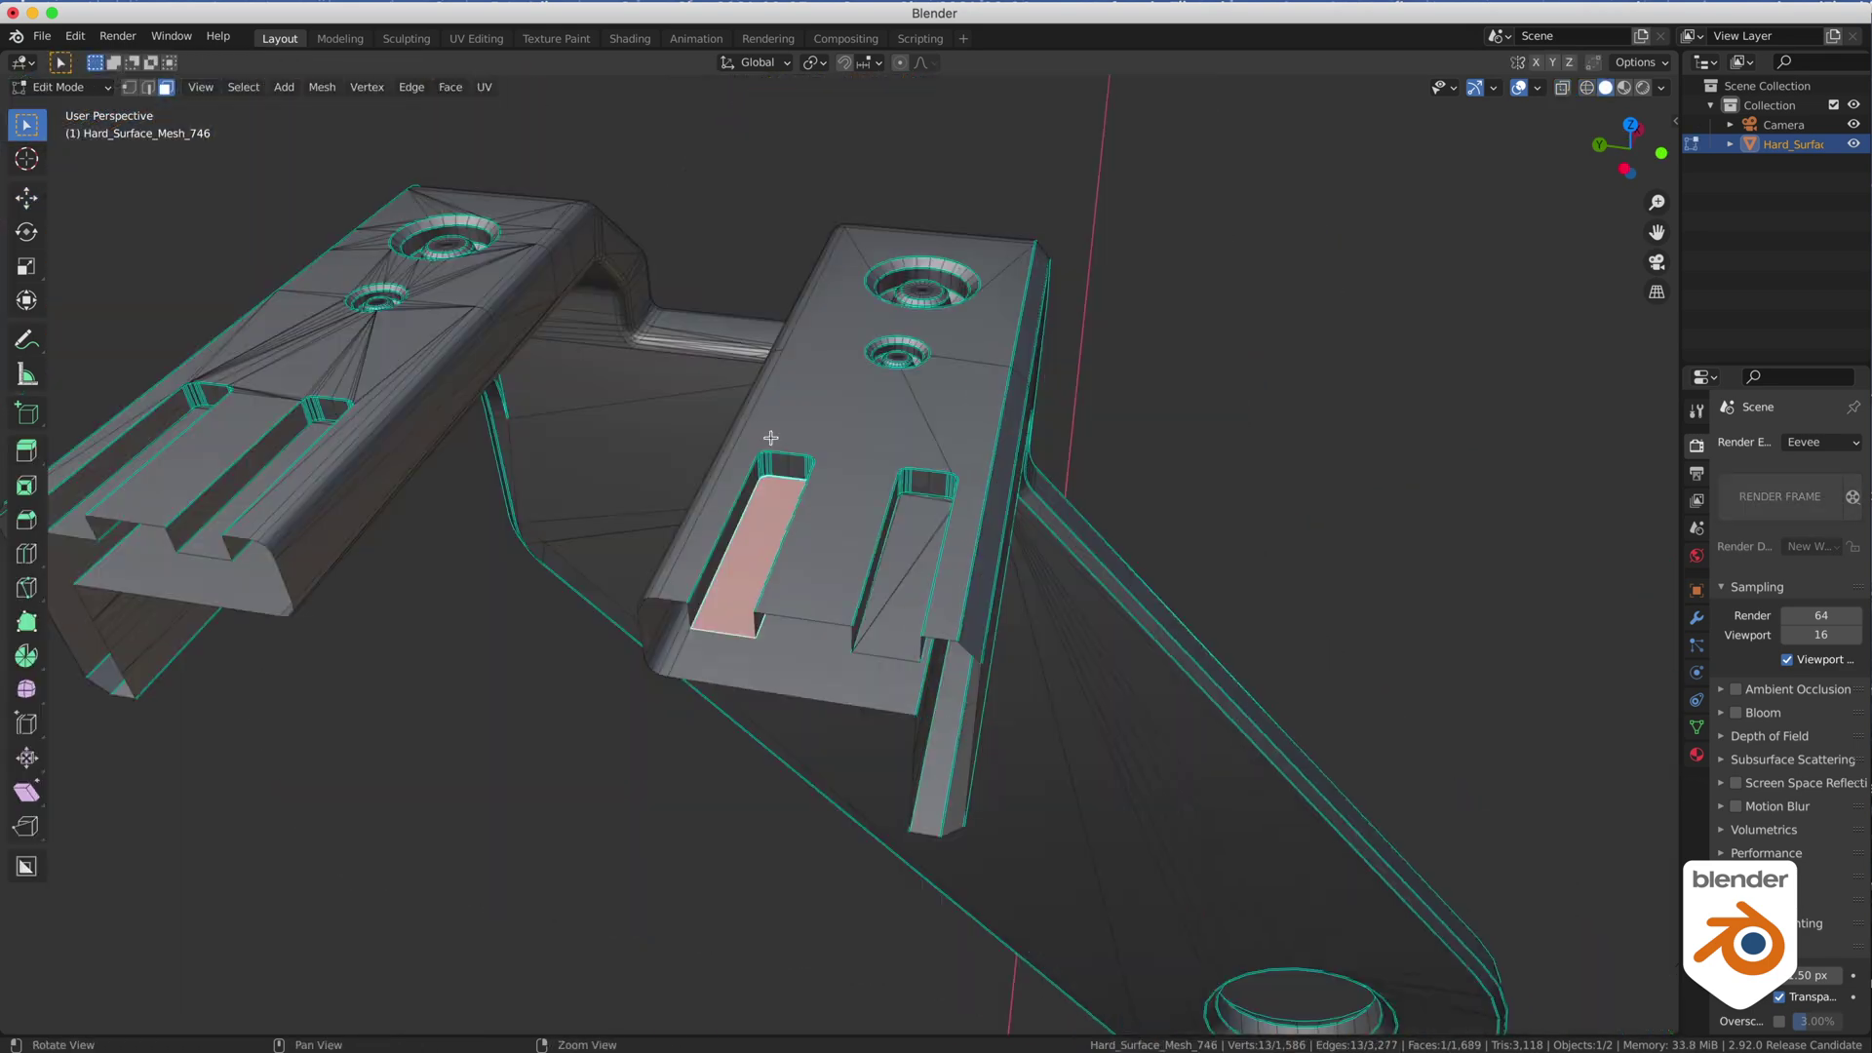
# Select the coplanar faces on the floor of the same arm's second slot and dissolve them.
pyautogui.scroll(6, 770, 438)
pyautogui.click(672, 576)
pyautogui.hotkey('shift', 'g')
pyautogui.scroll(-6, 710, 727)
pyautogui.hotkey('ctrl', 'x')
pyautogui.scroll(-3, 1216, 585)
pyautogui.scroll(10, 1216, 585)
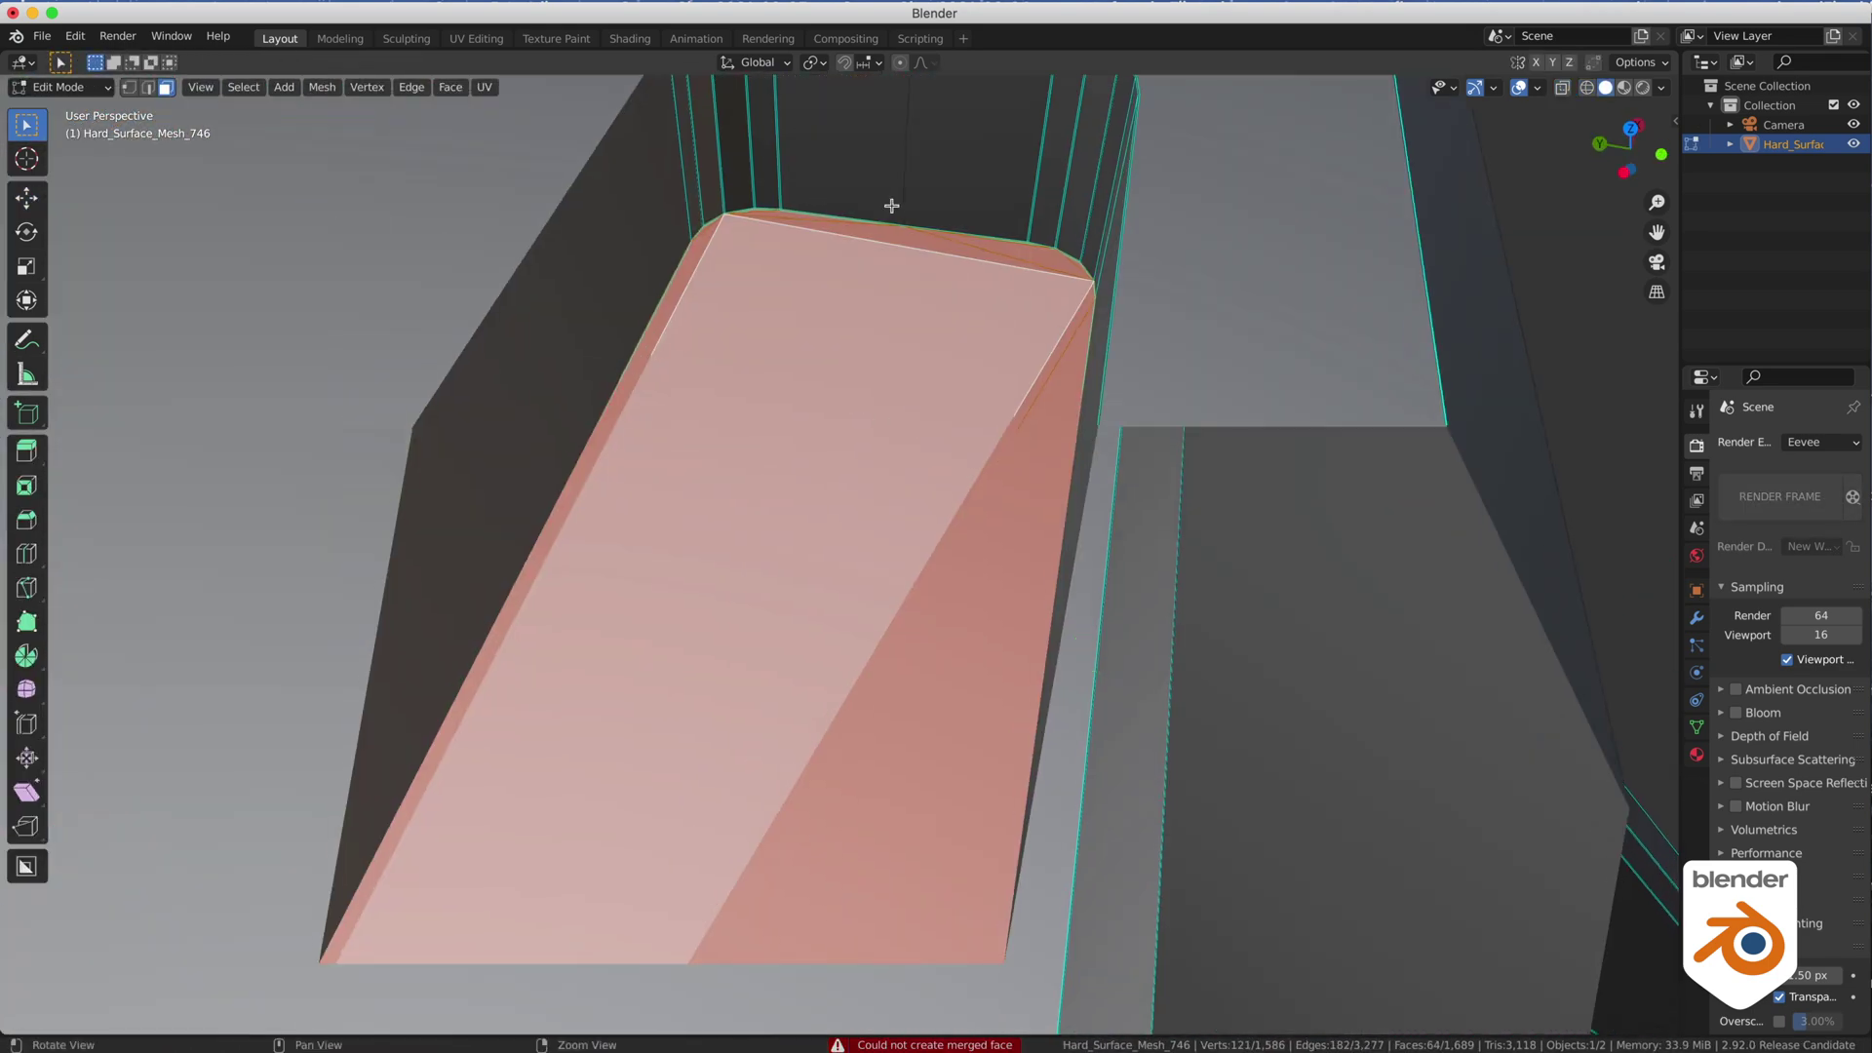
pyautogui.hotkey('ctrl', 'x')
pyautogui.press('c')
pyautogui.click(802, 149)
pyautogui.hotkey('ctrl', 'x')
# Dissolve the remaining split faces at the closed end of the second slot.
pyautogui.keyDown('alt'); pyautogui.moveTo(802, 150); pyautogui.dragTo(682, 390); pyautogui.keyUp('alt')
pyautogui.keyDown('alt'); pyautogui.keyDown('shift'); pyautogui.moveTo(683, 390); pyautogui.dragTo(973, 480); pyautogui.keyUp('shift'); pyautogui.keyUp('alt')
pyautogui.click(736, 350)
pyautogui.click(985, 420)
pyautogui.hotkey('ctrl', 'x')
pyautogui.click(994, 400)
# Select all coplanar faces on the inner side of the bracket's back plate and dissolve them.
pyautogui.keyDown('alt'); pyautogui.moveTo(1183, 614); pyautogui.dragTo(625, 532); pyautogui.keyUp('alt')
pyautogui.click(625, 532)
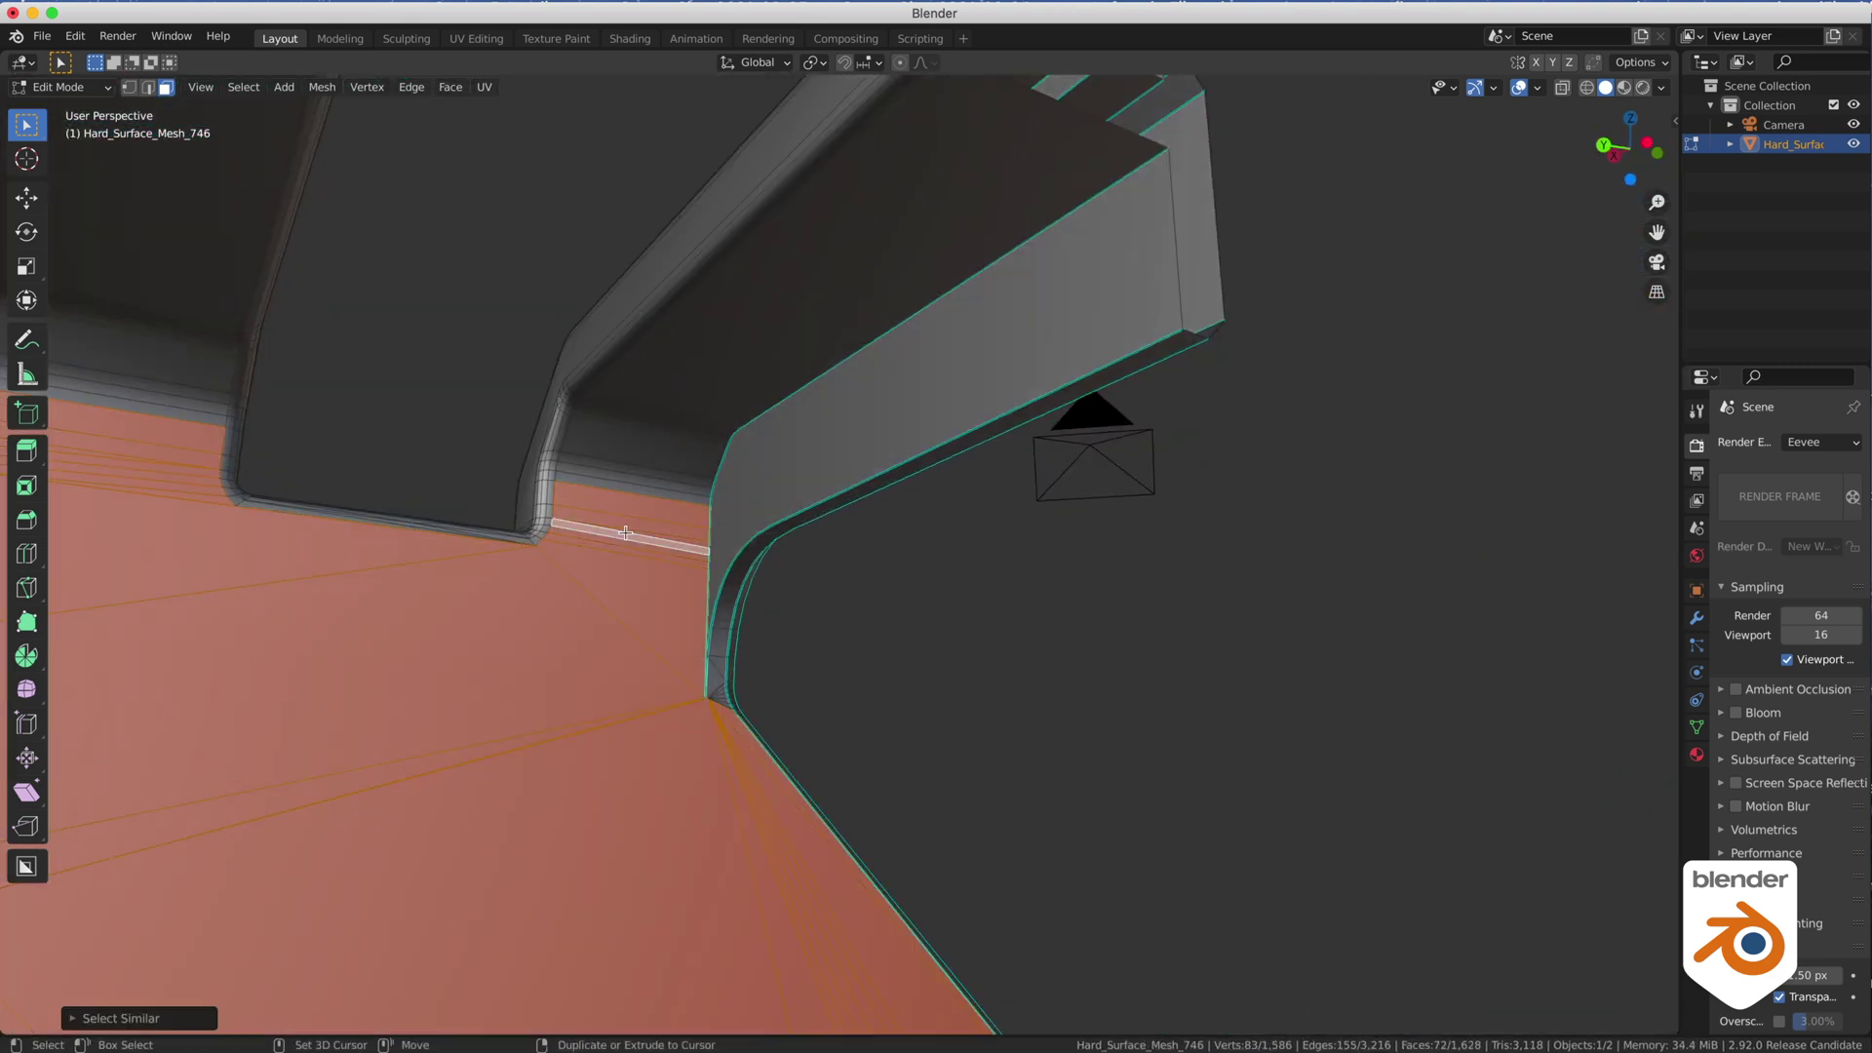
pyautogui.scroll(-8, 625, 532)
pyautogui.hotkey('ctrl', 'x')
# Dissolve further sets of coplanar faces on the bracket's remaining flat surfaces.
pyautogui.click(828, 618)
pyautogui.hotkey('shift', 'g')
pyautogui.hotkey('ctrl', 'x')
pyautogui.hotkey('shift', 'g')
pyautogui.hotkey('ctrl', 'x')
pyautogui.keyDown('alt'); pyautogui.moveTo(838, 575); pyautogui.dragTo(1236, 782); pyautogui.keyUp('alt')
pyautogui.click(903, 517)
pyautogui.hotkey('shift', 'g')
pyautogui.hotkey('ctrl', 'x')
# Select the stray diagonal edges along the rounded edge of the crossbar between the arms and dissolve them.
pyautogui.press('2')
pyautogui.click(335, 517)
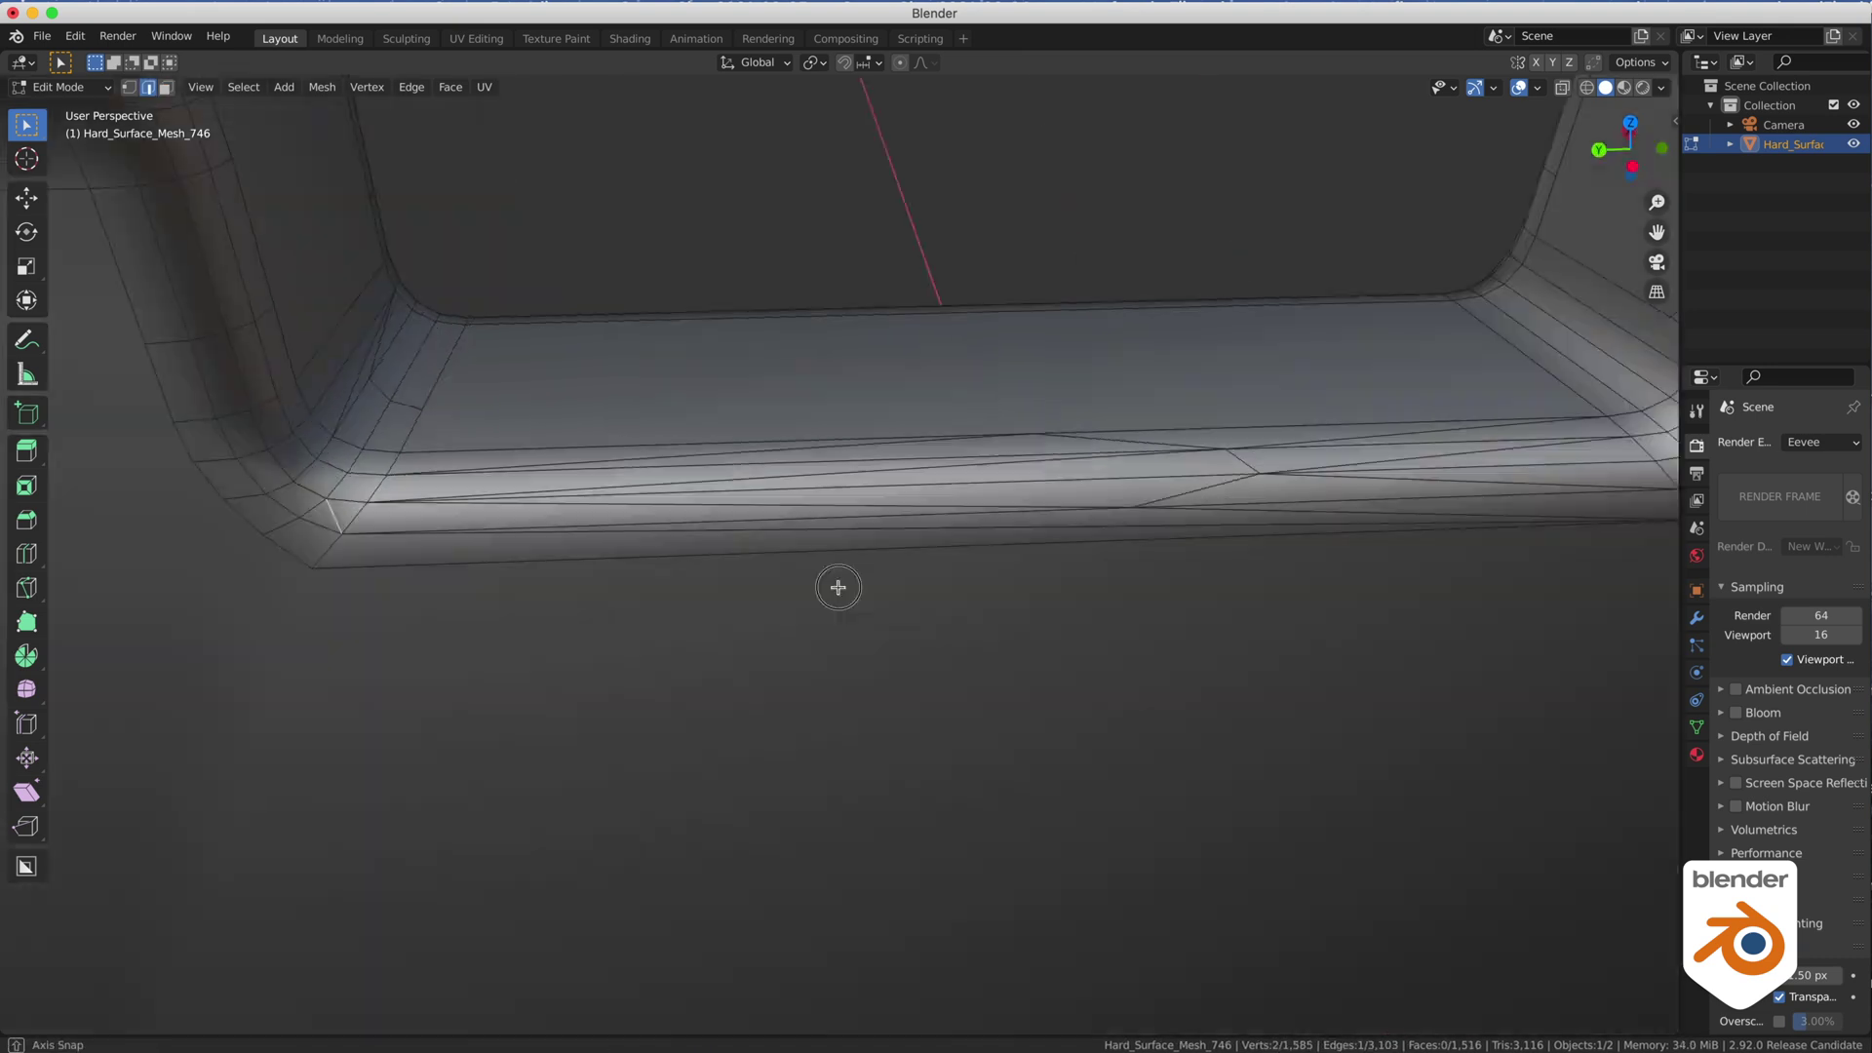
pyautogui.keyDown('alt'); pyautogui.moveTo(839, 587); pyautogui.dragTo(878, 587); pyautogui.keyUp('alt')
pyautogui.keyDown('shift'); pyautogui.click(829, 434); pyautogui.keyUp('shift')
pyautogui.keyDown('shift'); pyautogui.click(1028, 418); pyautogui.keyUp('shift')
pyautogui.keyDown('shift'); pyautogui.click(1132, 429); pyautogui.keyUp('shift')
pyautogui.keyDown('shift'); pyautogui.click(1090, 461); pyautogui.keyUp('shift')
pyautogui.keyDown('shift'); pyautogui.click(644, 486); pyautogui.keyUp('shift')
pyautogui.keyDown('shift'); pyautogui.click(1287, 434); pyautogui.keyUp('shift')
pyautogui.keyDown('shift'); pyautogui.click(1199, 475); pyautogui.keyUp('shift')
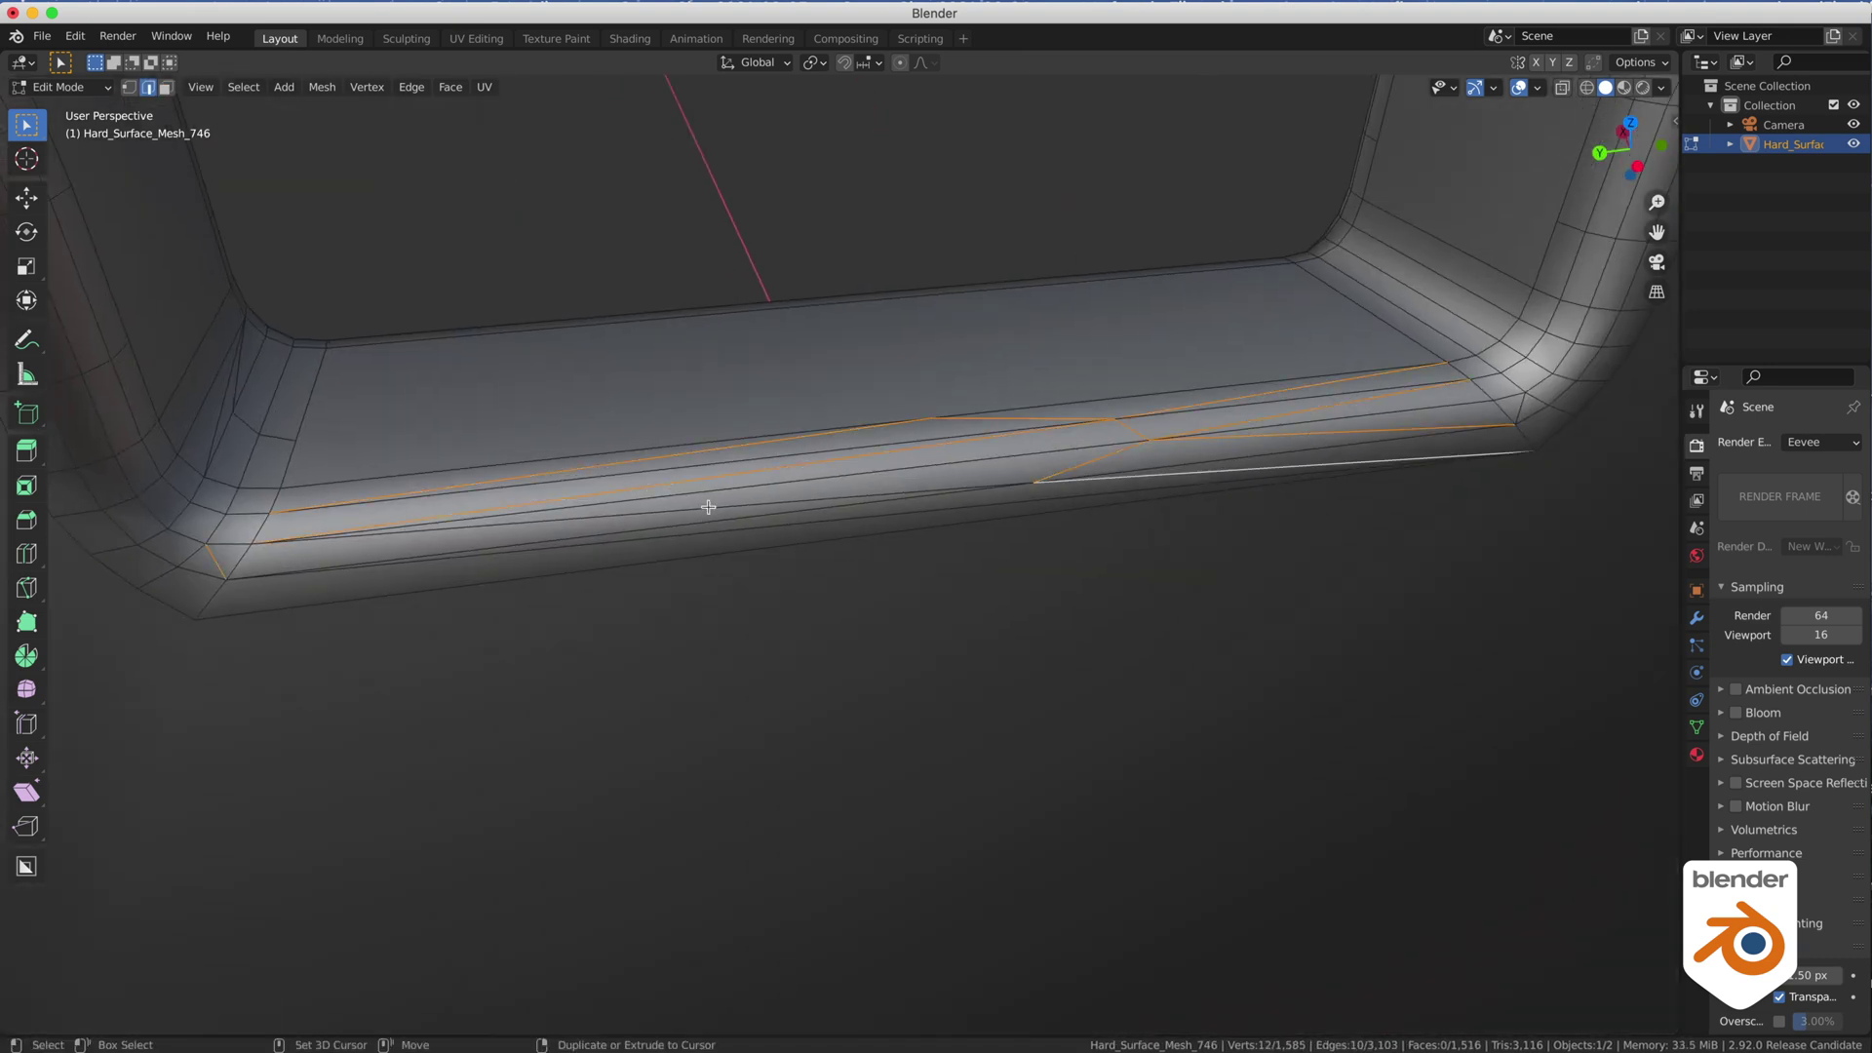
pyautogui.hotkey('ctrl', 'x')
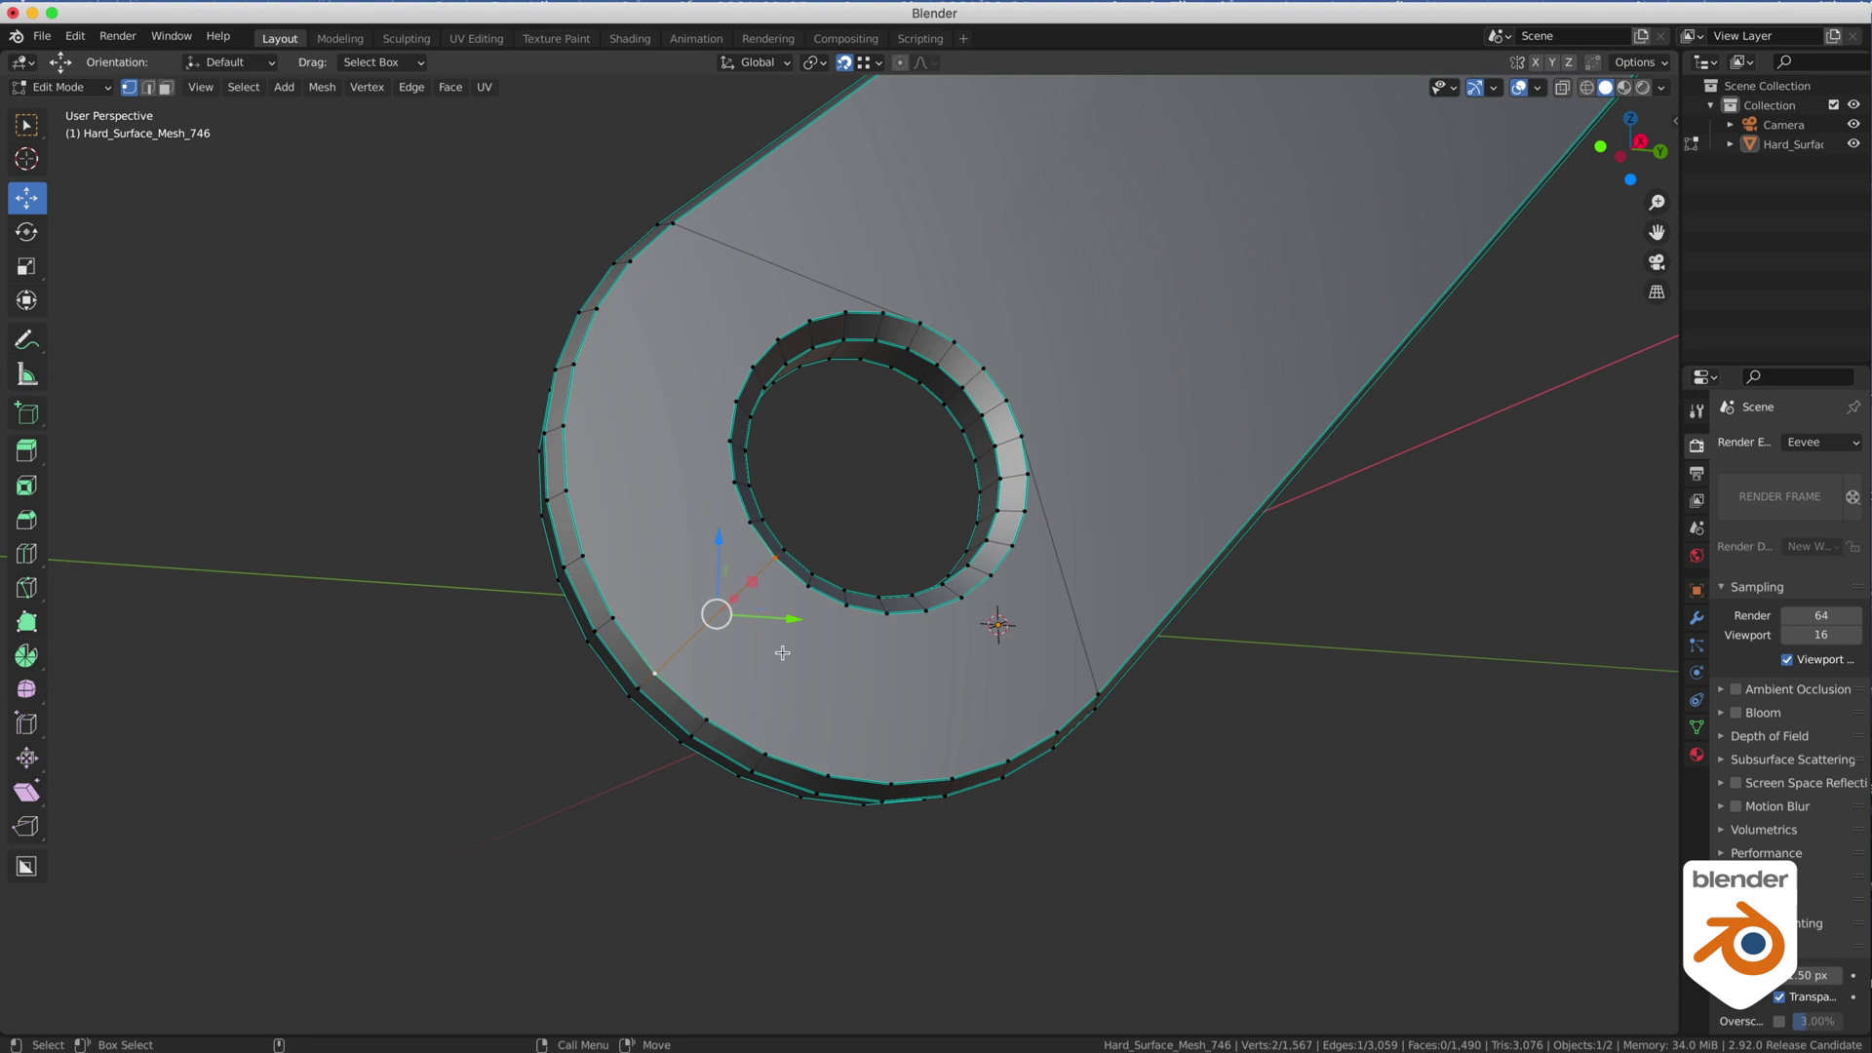
# Connect the hole's rim to the plate's outer edge with two lower-left edges and one edge to each end of the rounded outline.
pyautogui.press('j')
pyautogui.click(842, 608)
pyautogui.keyDown('shift'); pyautogui.click(766, 755); pyautogui.keyUp('shift')
pyautogui.keyDown('alt'); pyautogui.moveTo(769, 755); pyautogui.dragTo(877, 773); pyautogui.keyUp('alt')
pyautogui.click(882, 588)
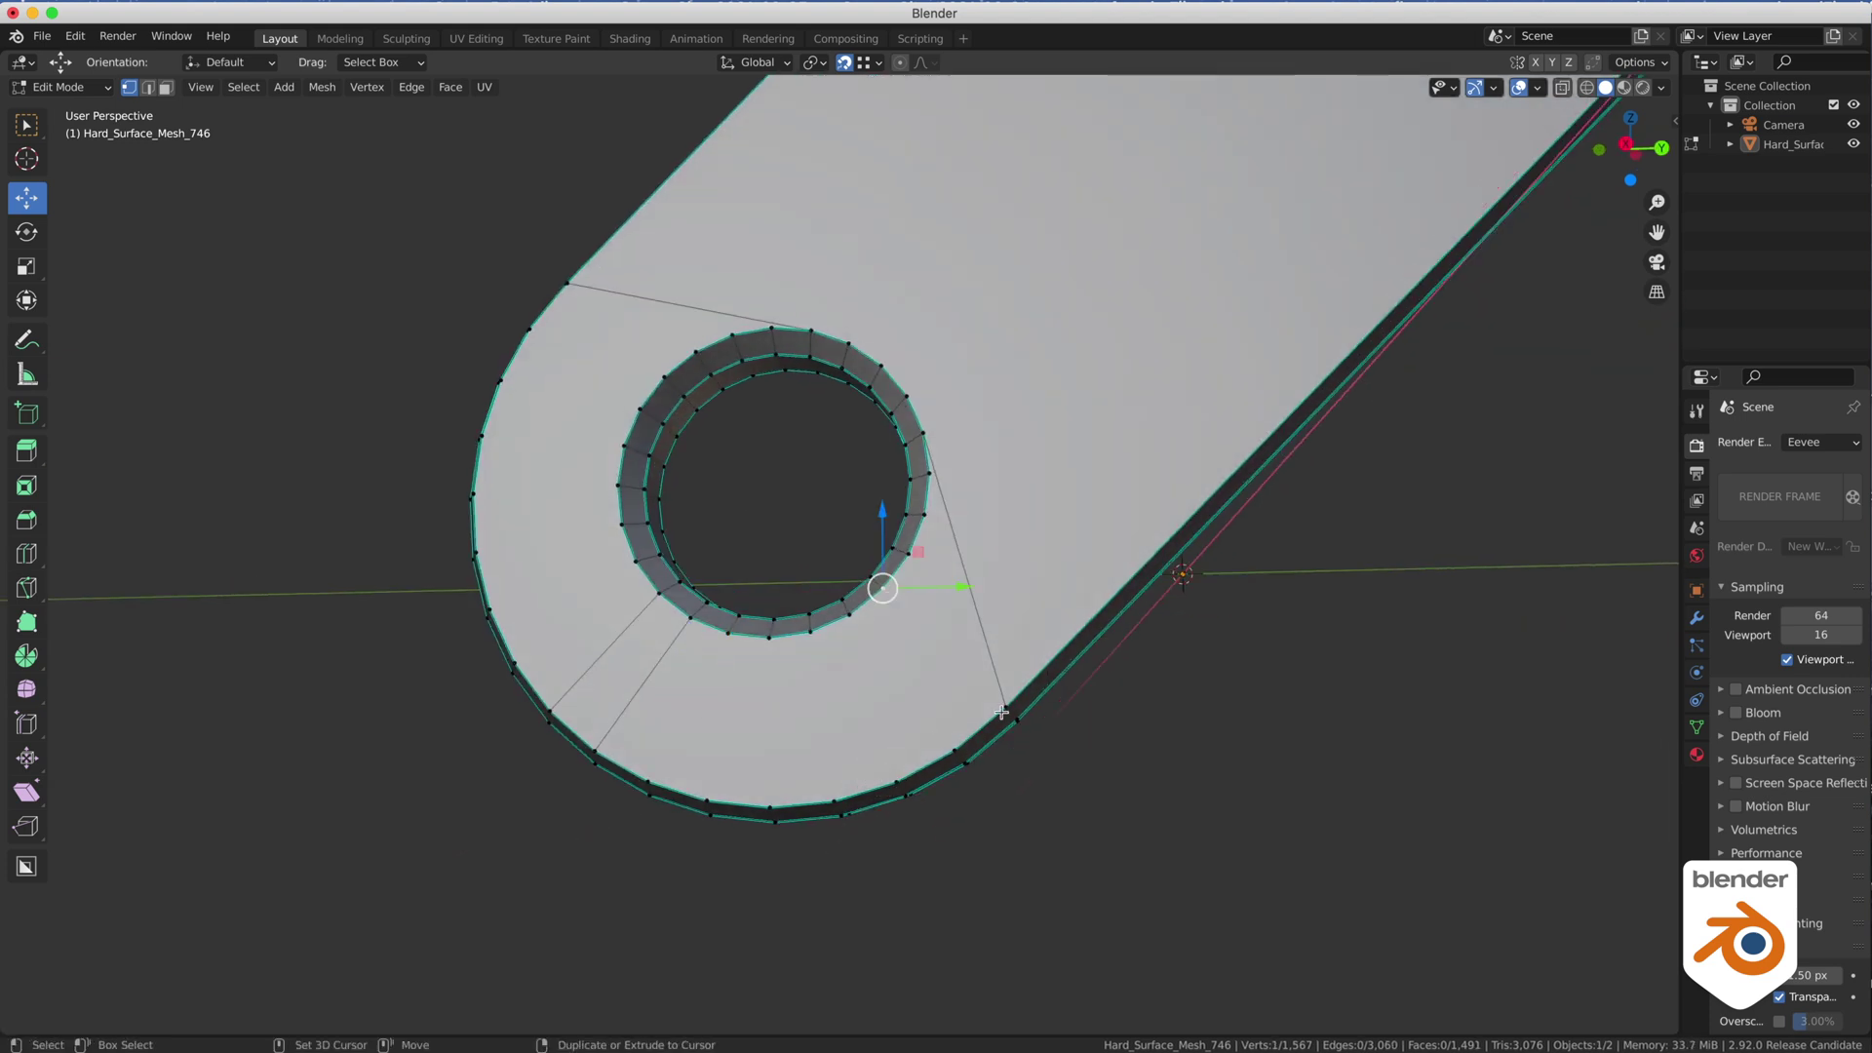
pyautogui.keyDown('shift'); pyautogui.click(1006, 708); pyautogui.keyUp('shift')
pyautogui.press('j')
pyautogui.click(665, 377)
pyautogui.keyDown('shift'); pyautogui.click(568, 284); pyautogui.keyUp('shift')
pyautogui.press('j')
# Connect four pairs of matching vertices between the hole's rim and the outer edge along the left side of the rounded end.
pyautogui.moveTo(569, 556); pyautogui.dragTo(620, 597, button='middle')
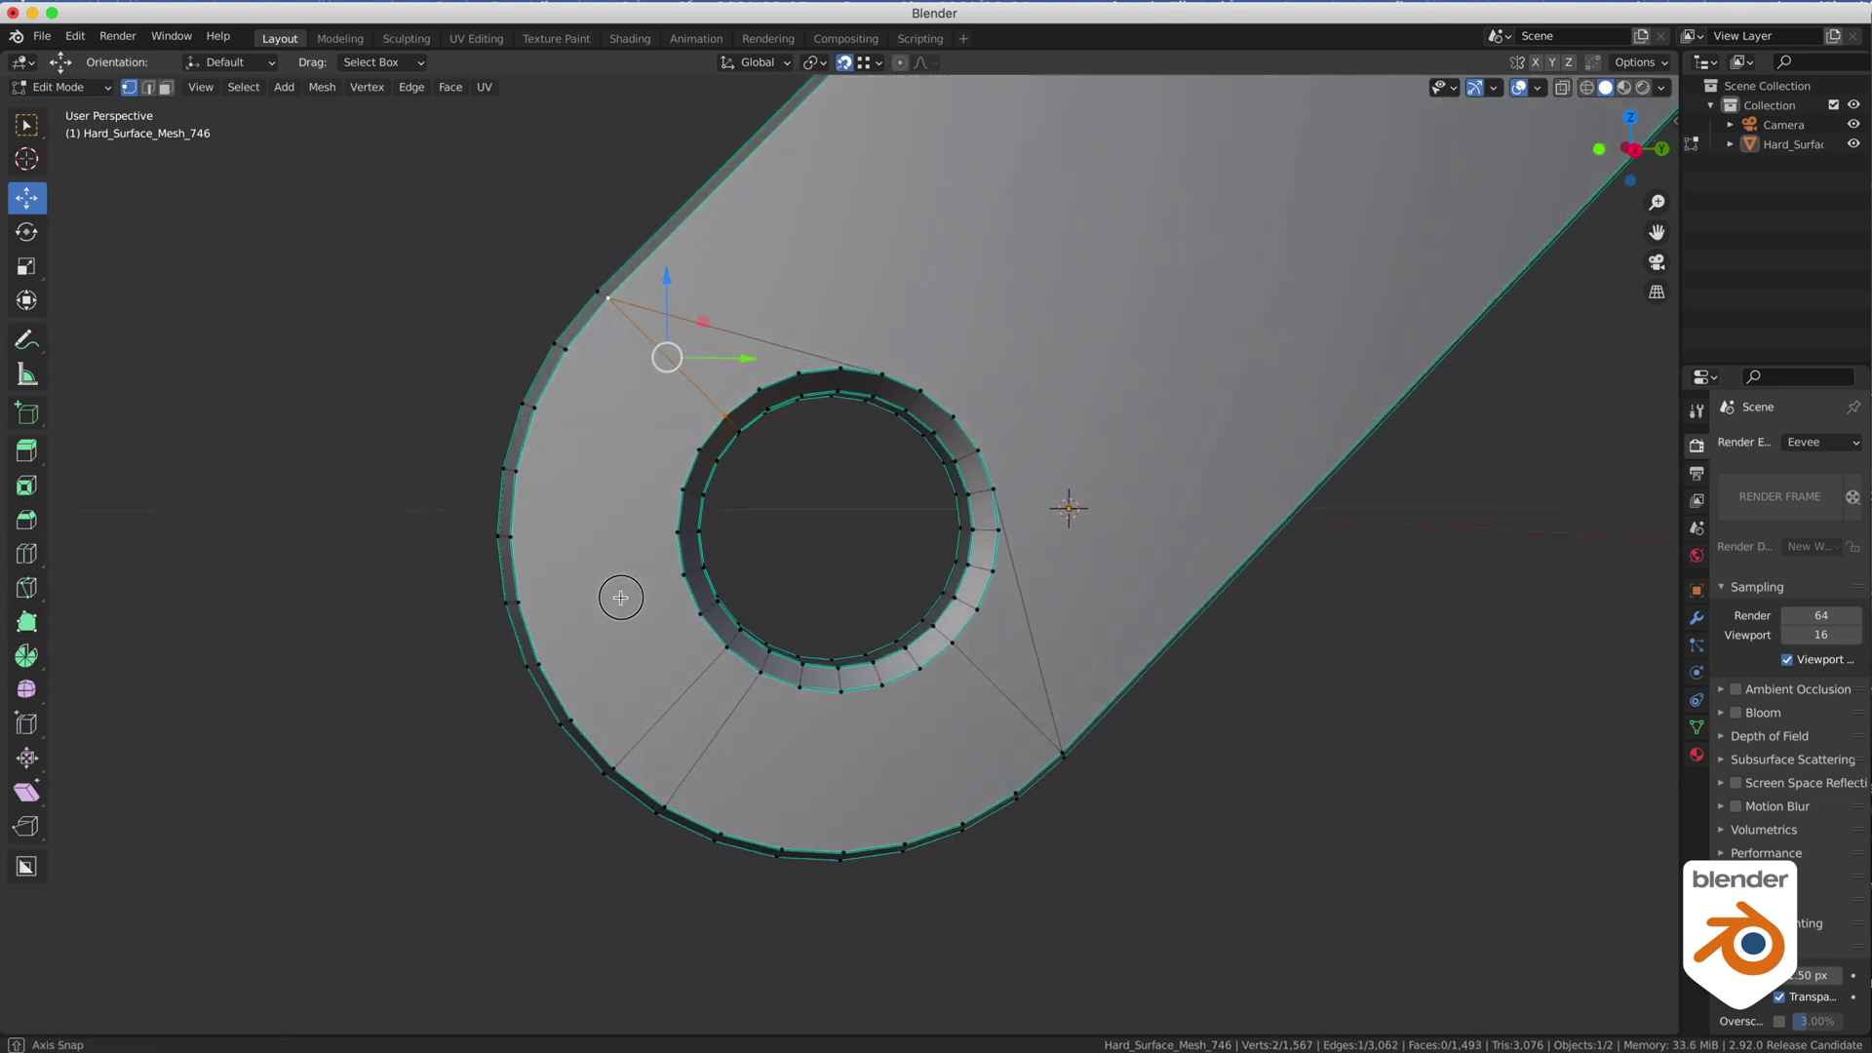
pyautogui.click(699, 445)
pyautogui.keyDown('shift'); pyautogui.click(552, 407); pyautogui.keyUp('shift')
pyautogui.click(683, 489)
pyautogui.keyDown('shift'); pyautogui.click(516, 471); pyautogui.keyUp('shift')
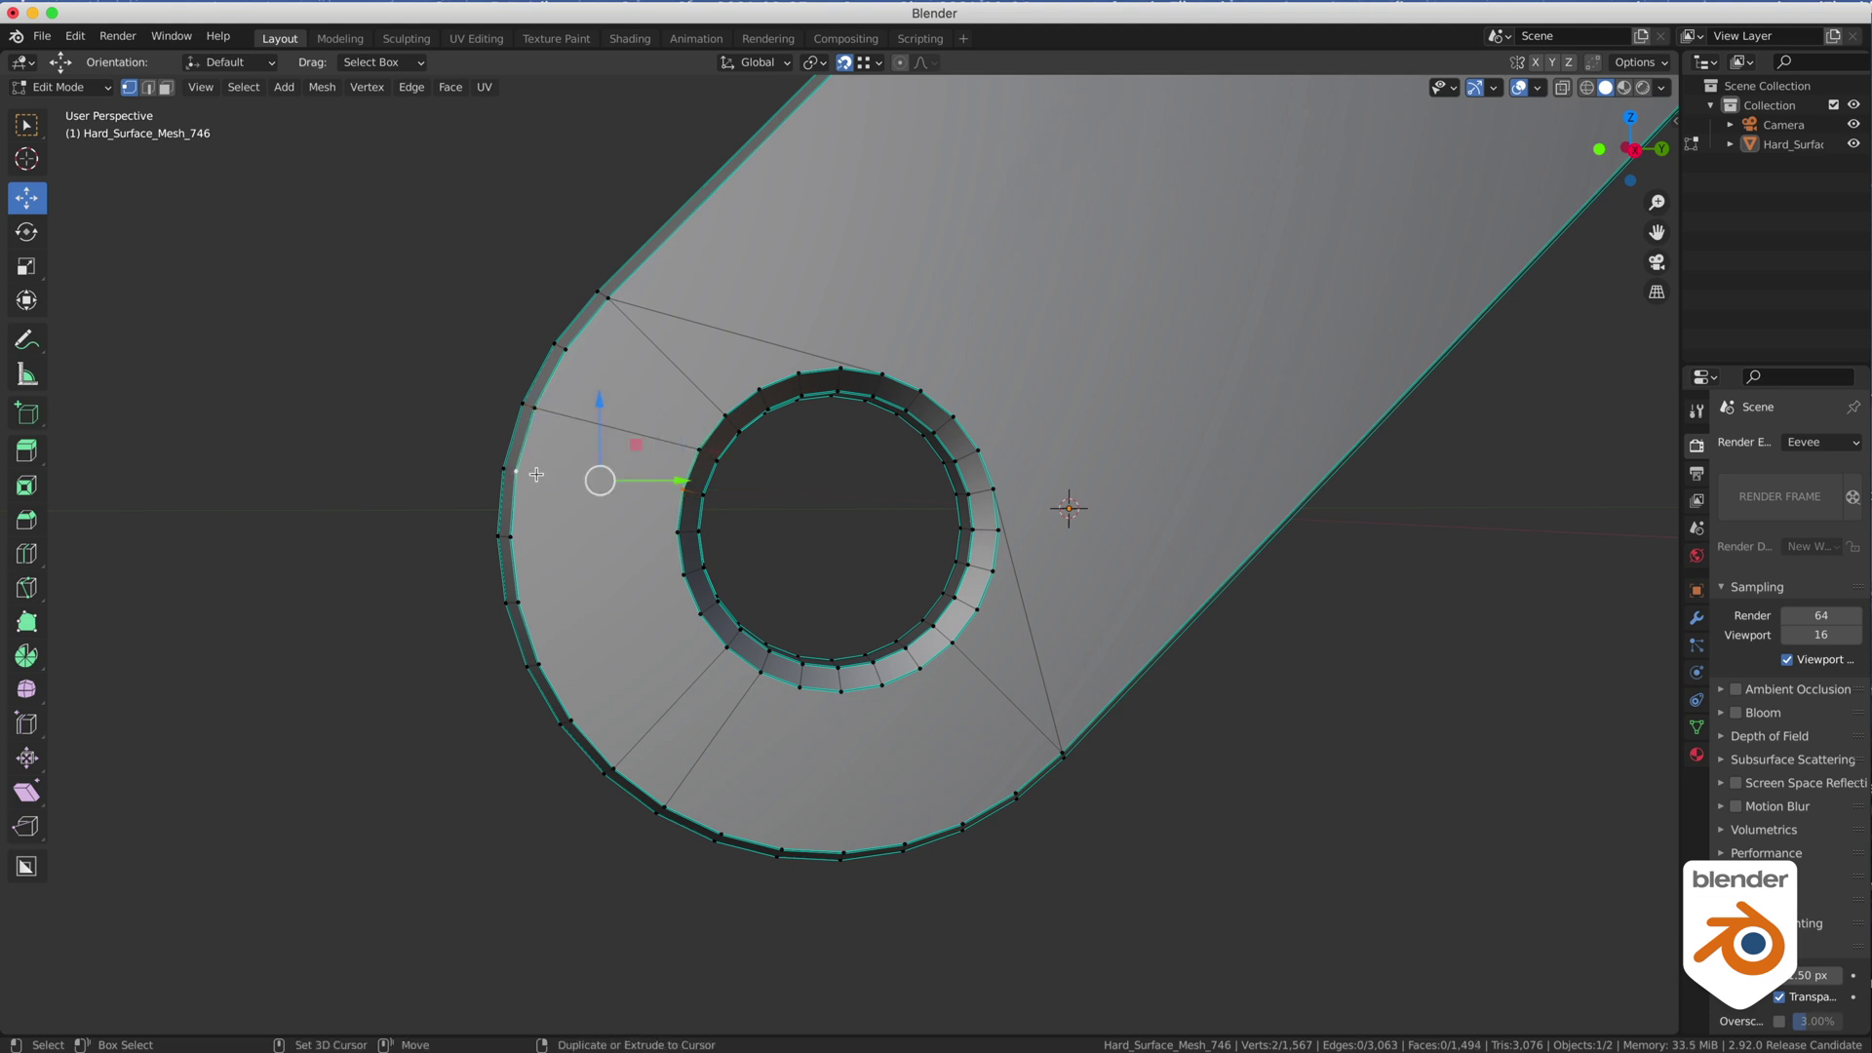
pyautogui.click(677, 532)
pyautogui.keyDown('shift'); pyautogui.click(499, 535); pyautogui.keyUp('shift')
pyautogui.press('j')
pyautogui.click(684, 577)
pyautogui.keyDown('shift'); pyautogui.click(518, 602); pyautogui.keyUp('shift')
pyautogui.press('j')
# Connect the remaining matching vertices between the hole's rim and the outer edge along the lower side of the rounded end.
pyautogui.click(686, 618)
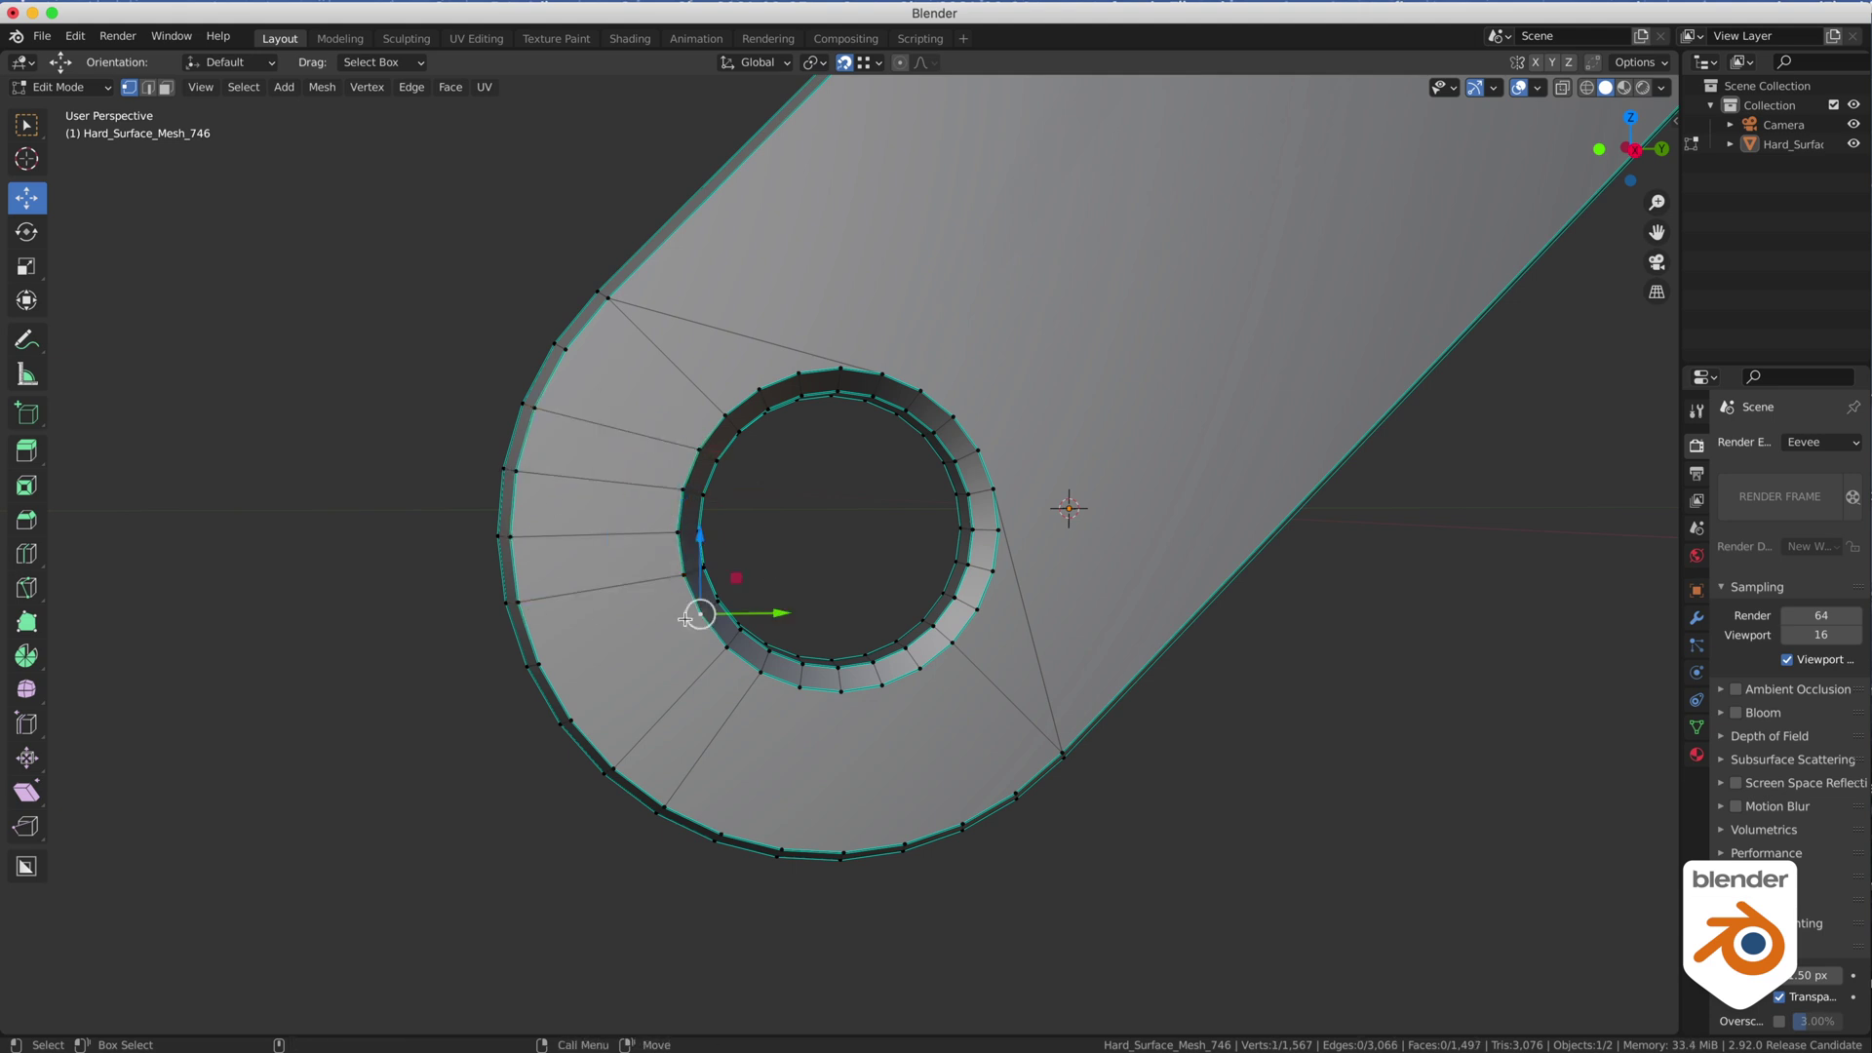
pyautogui.click(793, 686)
pyautogui.keyDown('shift'); pyautogui.click(781, 846); pyautogui.keyUp('shift')
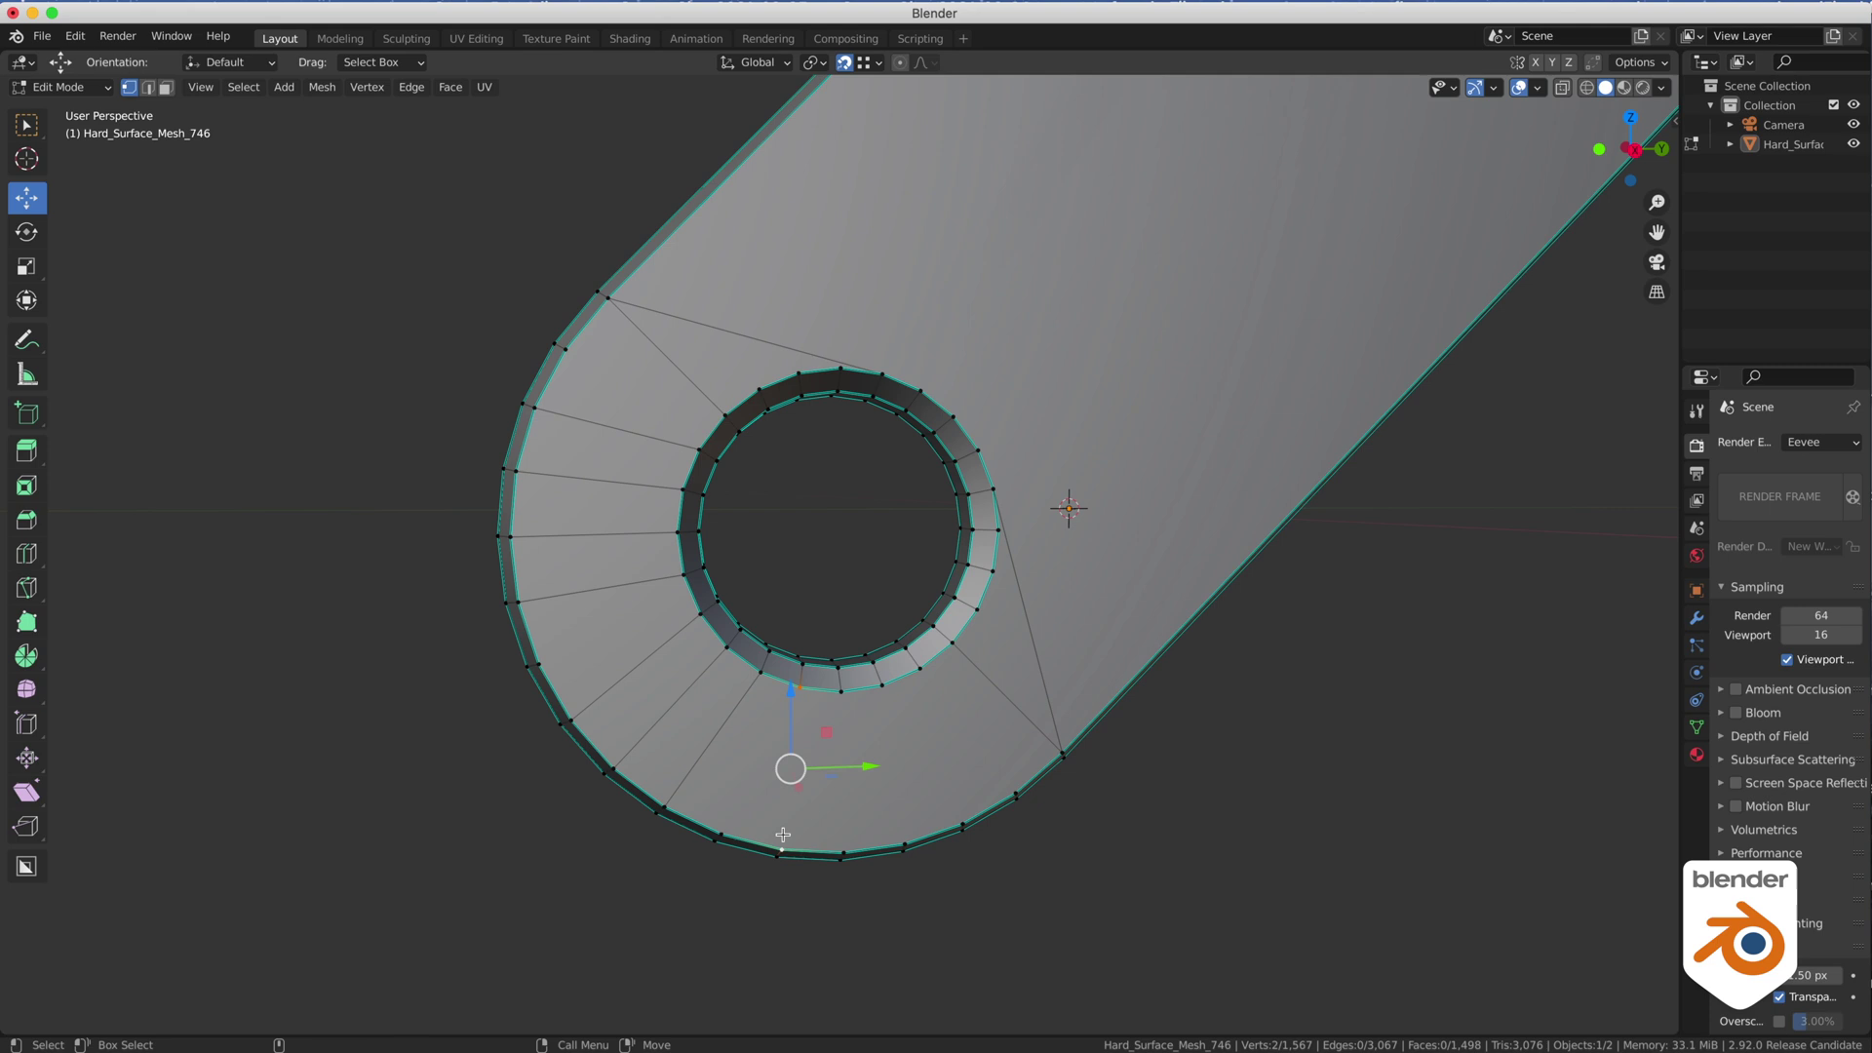
pyautogui.press('j')
pyautogui.click(841, 691)
pyautogui.keyDown('shift'); pyautogui.click(842, 854); pyautogui.keyUp('shift')
pyautogui.press('j')
pyautogui.click(882, 685)
pyautogui.keyDown('shift'); pyautogui.click(905, 847); pyautogui.keyUp('shift')
pyautogui.press('j')
pyautogui.click(919, 669)
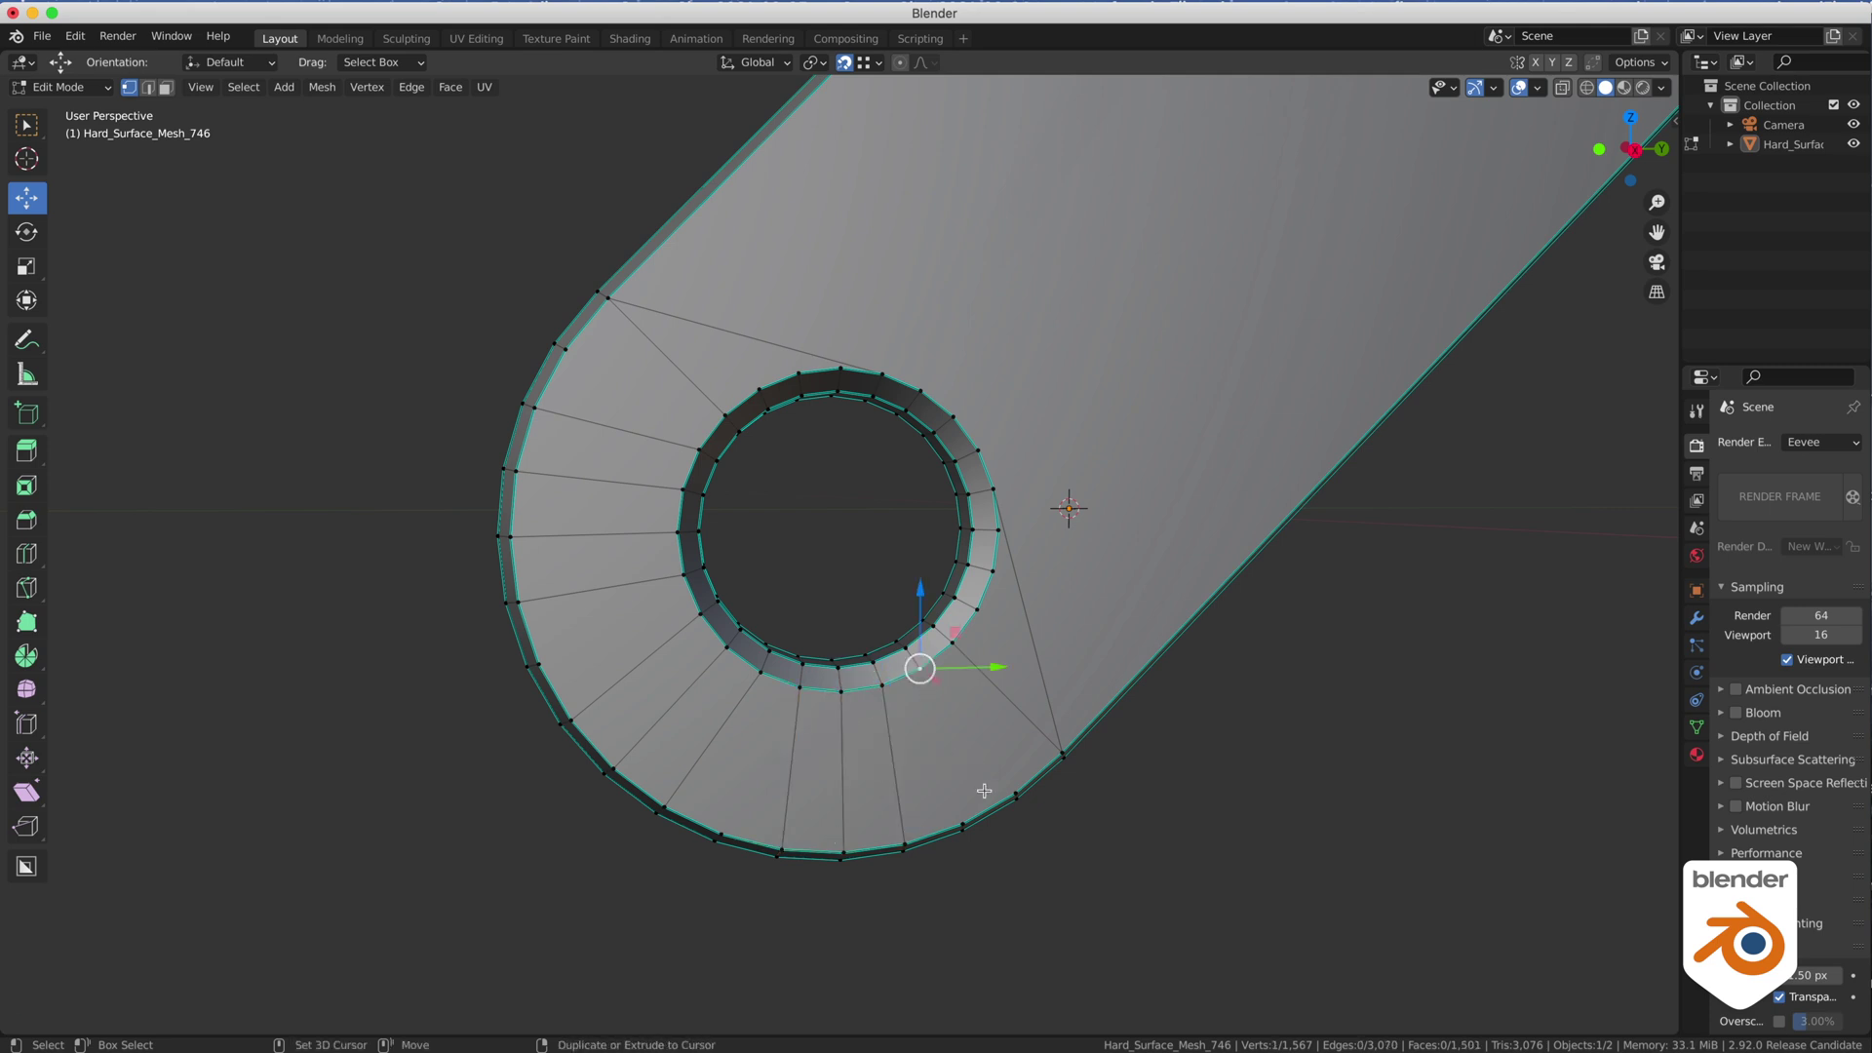
pyautogui.hotkey('alt', 'a')
# Add four loop cuts across the hole's inner wall, at its lower-left, left, upper-left and lower-right segments.
pyautogui.moveTo(518, 453); pyautogui.dragTo(502, 425, button='middle')
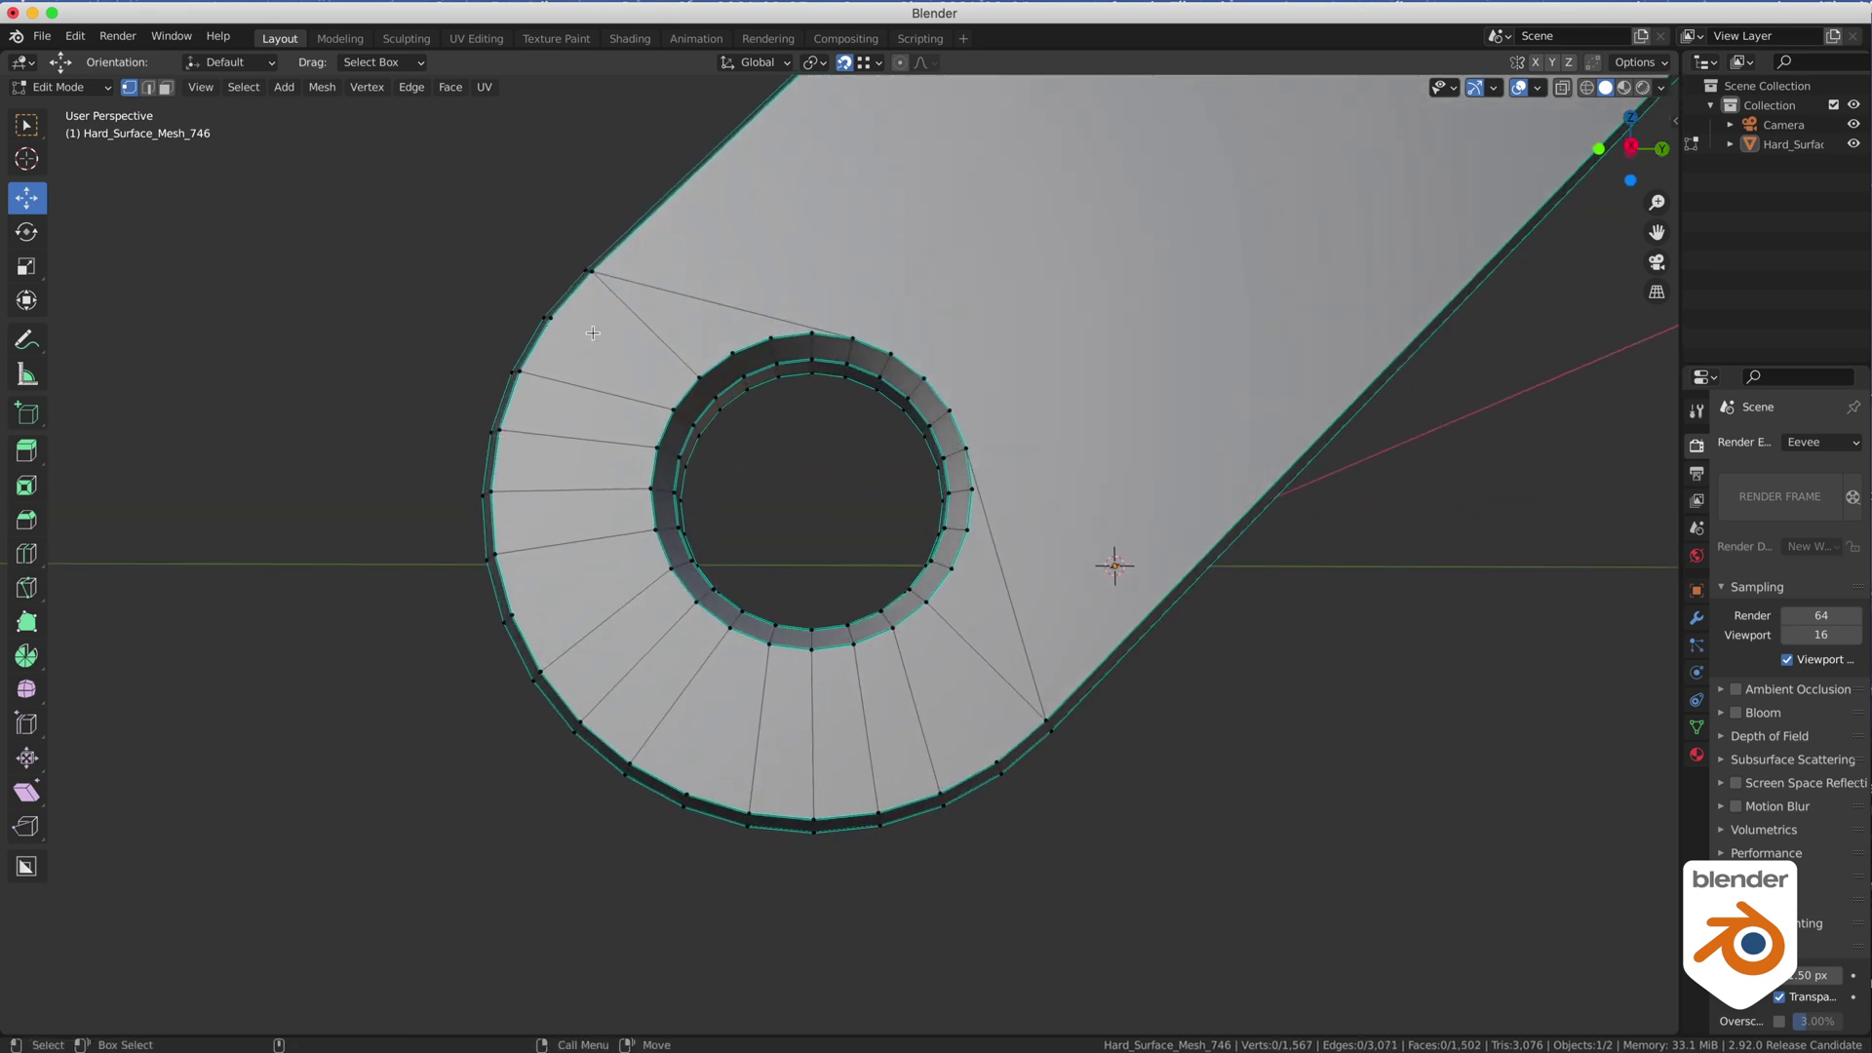
pyautogui.moveTo(846, 728); pyautogui.dragTo(723, 820, button='middle')
pyautogui.moveTo(731, 702); pyautogui.dragTo(731, 677, button='right')
pyautogui.keyDown('shift'); pyautogui.moveTo(731, 677); pyautogui.dragTo(756, 695, button='right'); pyautogui.keyUp('shift')
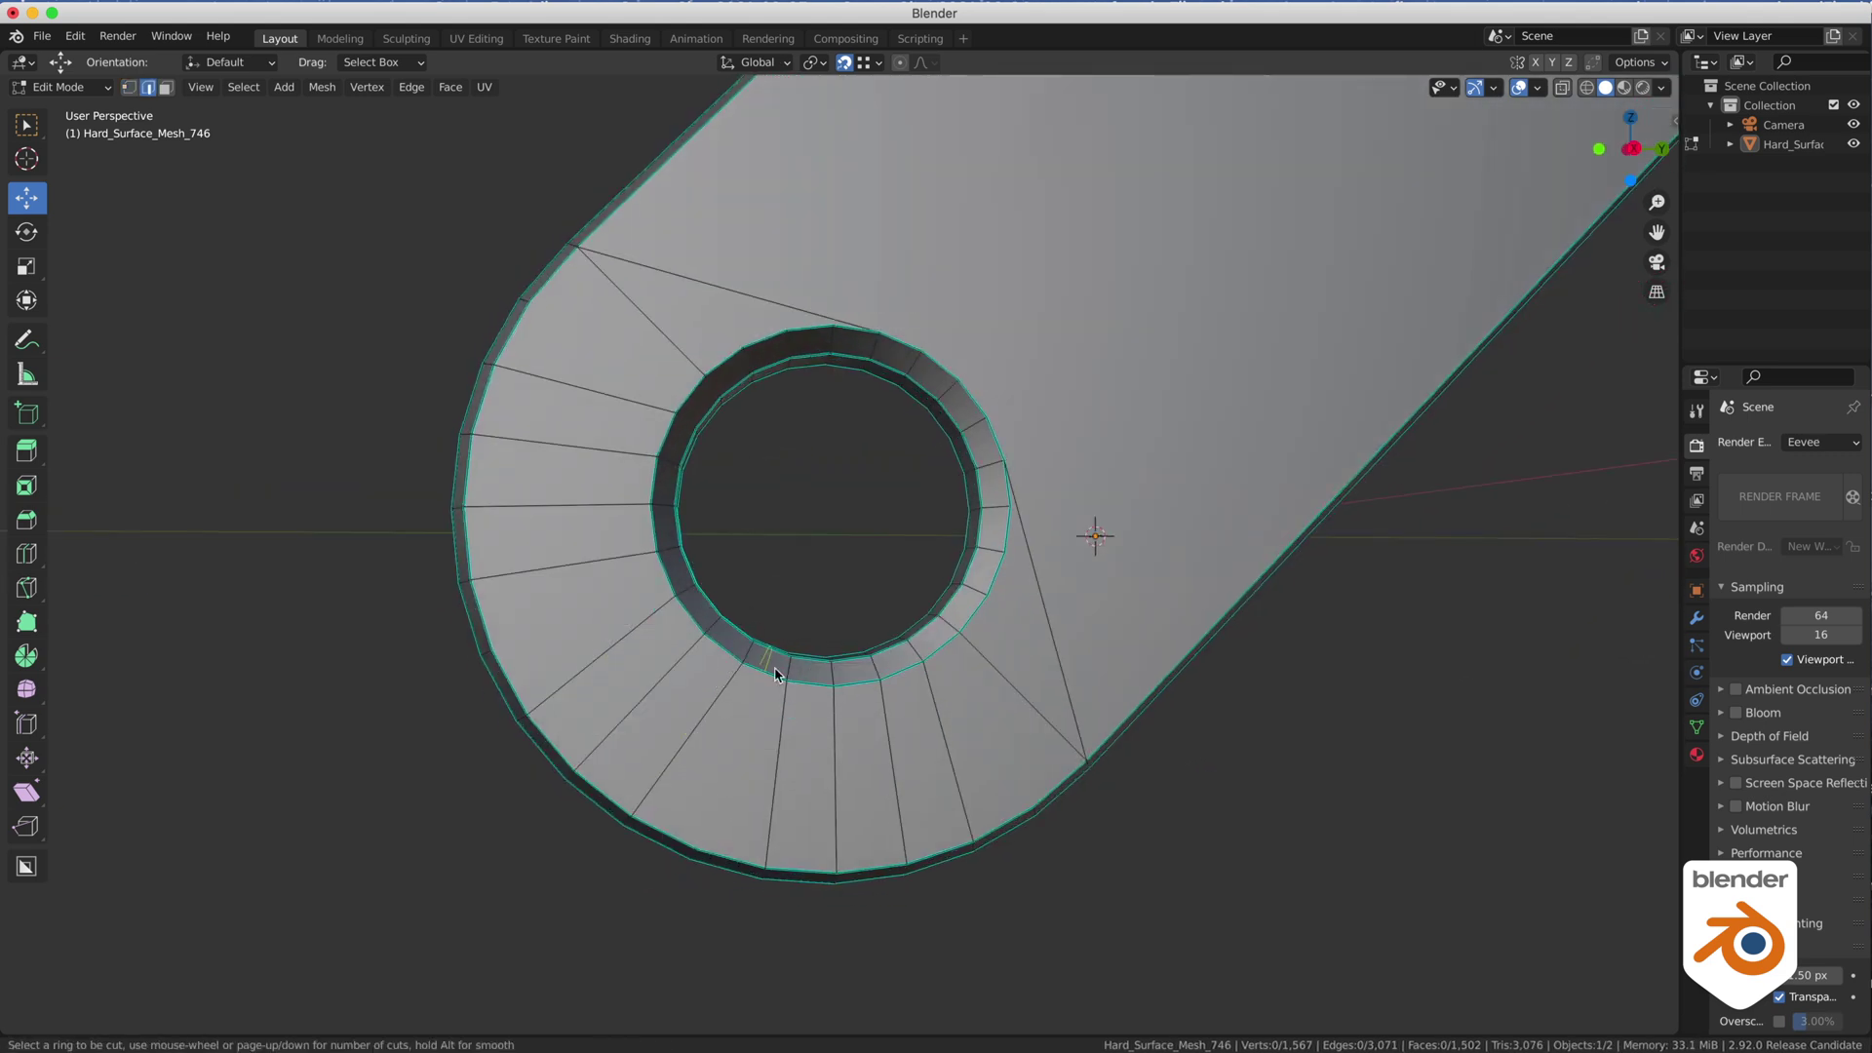
pyautogui.doubleClick(779, 672)
pyautogui.click(663, 570)
pyautogui.keyDown('shift'); pyautogui.moveTo(777, 597); pyautogui.dragTo(796, 615, button='right'); pyautogui.keyUp('shift')
pyautogui.doubleClick(670, 577)
pyautogui.keyDown('shift'); pyautogui.moveTo(644, 446); pyautogui.dragTo(667, 462, button='right'); pyautogui.keyUp('shift')
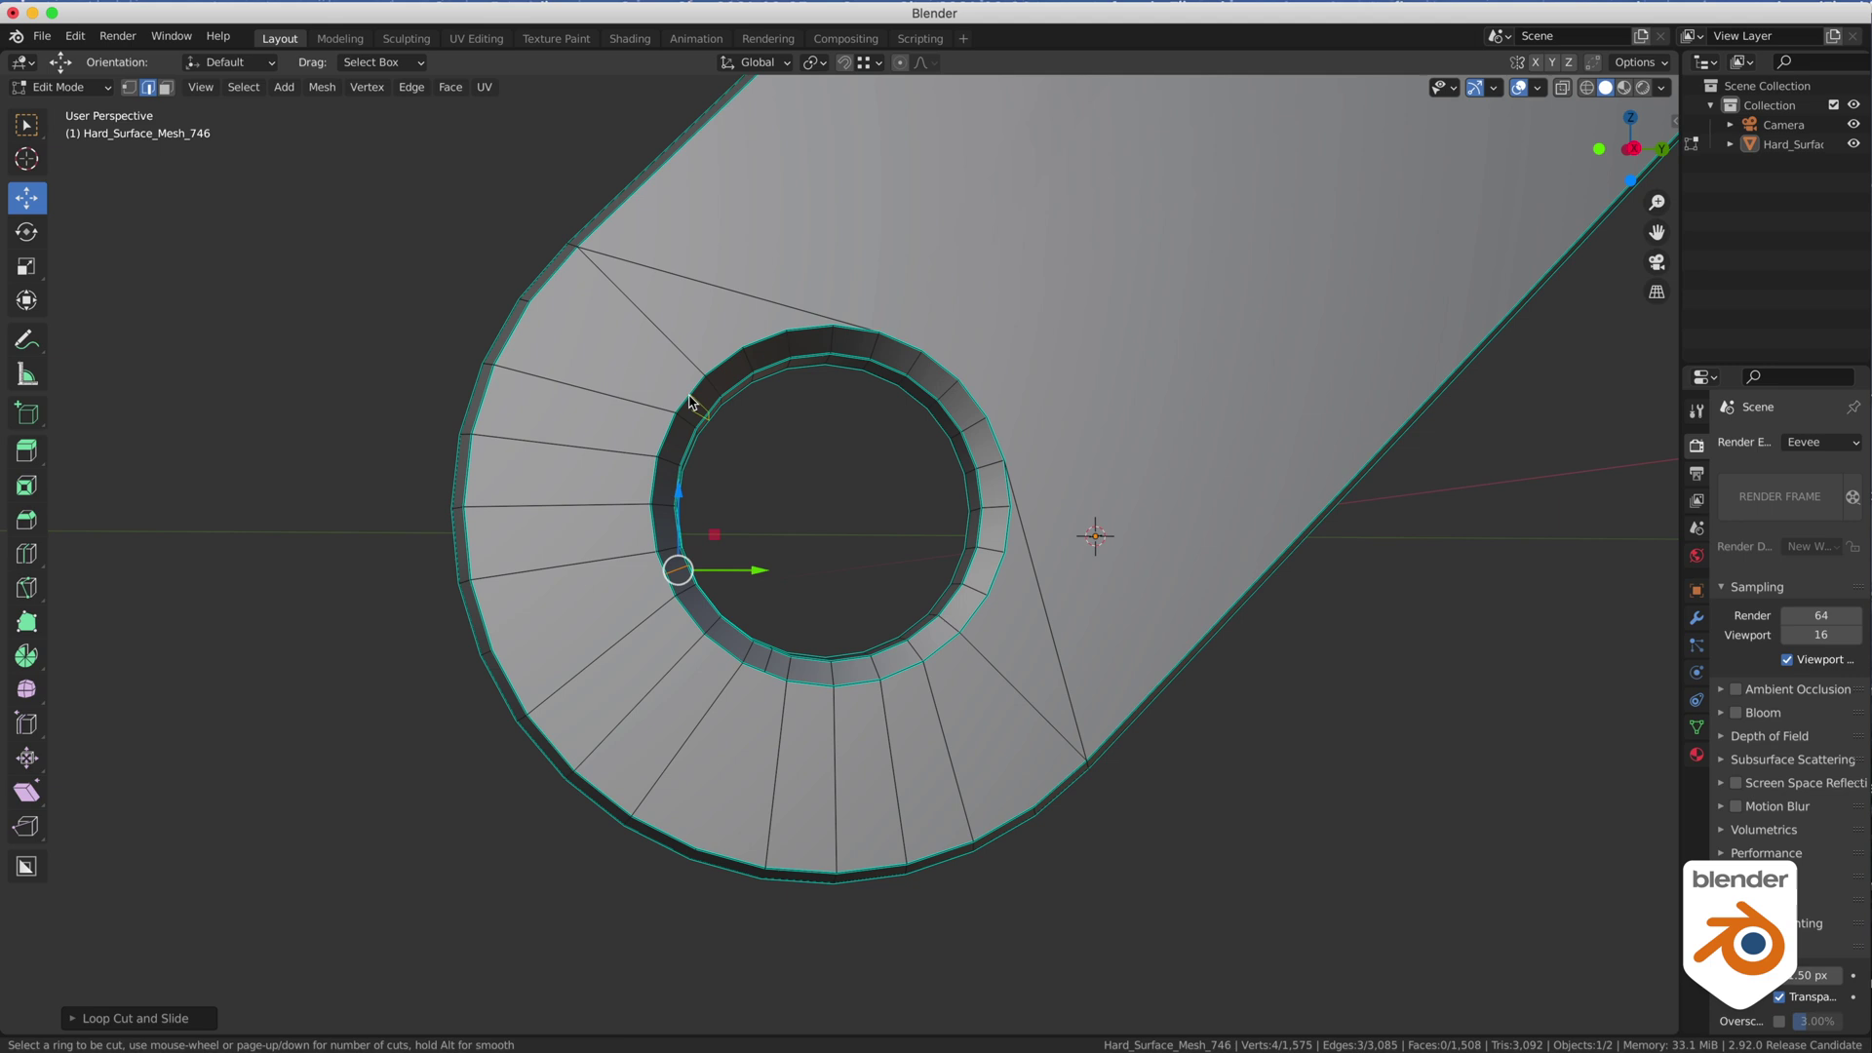
pyautogui.doubleClick(693, 401)
pyautogui.doubleClick(927, 651)
pyautogui.moveTo(932, 633)
pyautogui.keyDown('shift'); pyautogui.mouseDown(button='right')
pyautogui.moveTo(941, 646)
pyautogui.moveTo(909, 644)
pyautogui.mouseUp(button='right'); pyautogui.keyUp('shift')
# Connect the four new rim vertices of the hole to the unconnected vertices on the plate's outer edge.
pyautogui.click(941, 647)
pyautogui.keyDown('shift'); pyautogui.click(1032, 806); pyautogui.keyUp('shift')
pyautogui.press('j')
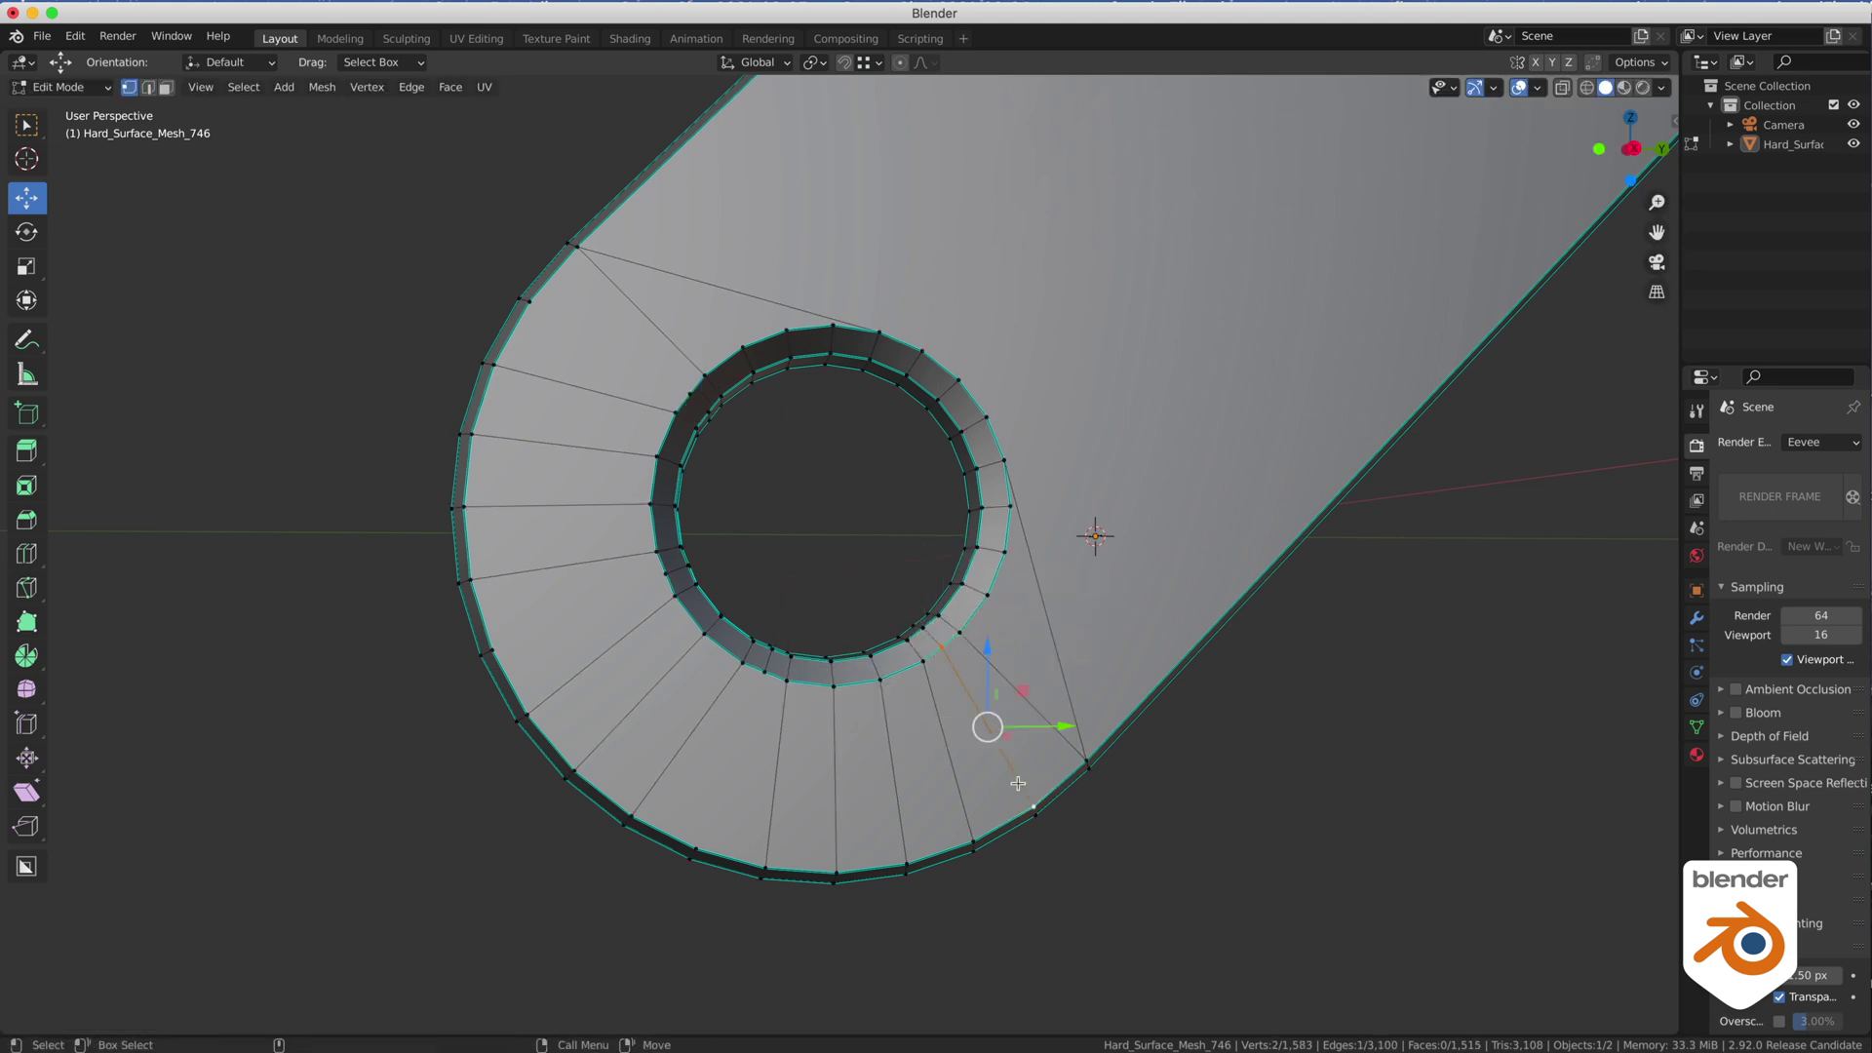
pyautogui.click(764, 673)
pyautogui.keyDown('shift'); pyautogui.click(697, 846); pyautogui.keyUp('shift')
pyautogui.click(666, 575)
pyautogui.keyDown('shift'); pyautogui.click(493, 651); pyautogui.keyUp('shift')
pyautogui.press('j')
pyautogui.click(689, 395)
pyautogui.keyDown('shift'); pyautogui.click(528, 302); pyautogui.keyUp('shift')
pyautogui.press('j')
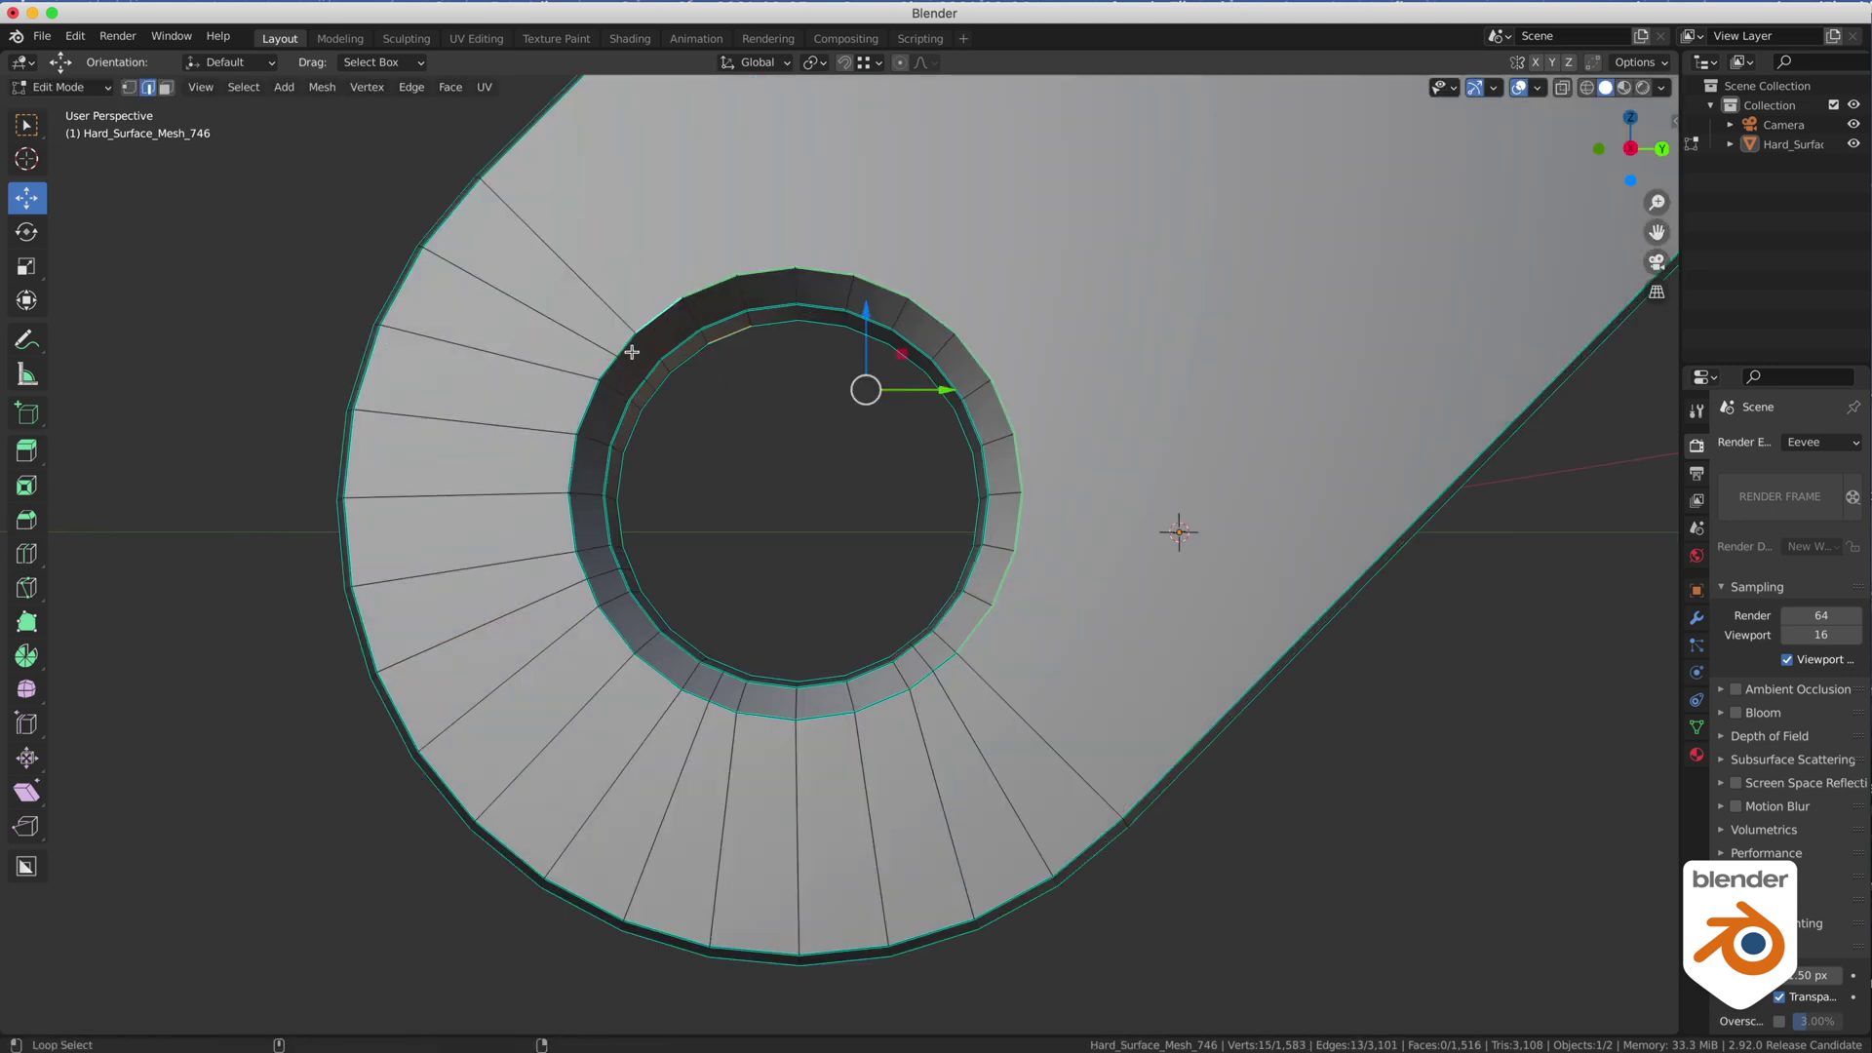
# Reshape the hole's outer rim edge loop into a regular circle in right view and scale it in wireframe display.
pyautogui.keyDown('alt'); pyautogui.keyDown('shift'); pyautogui.click(608, 366); pyautogui.keyUp('shift'); pyautogui.keyUp('alt')
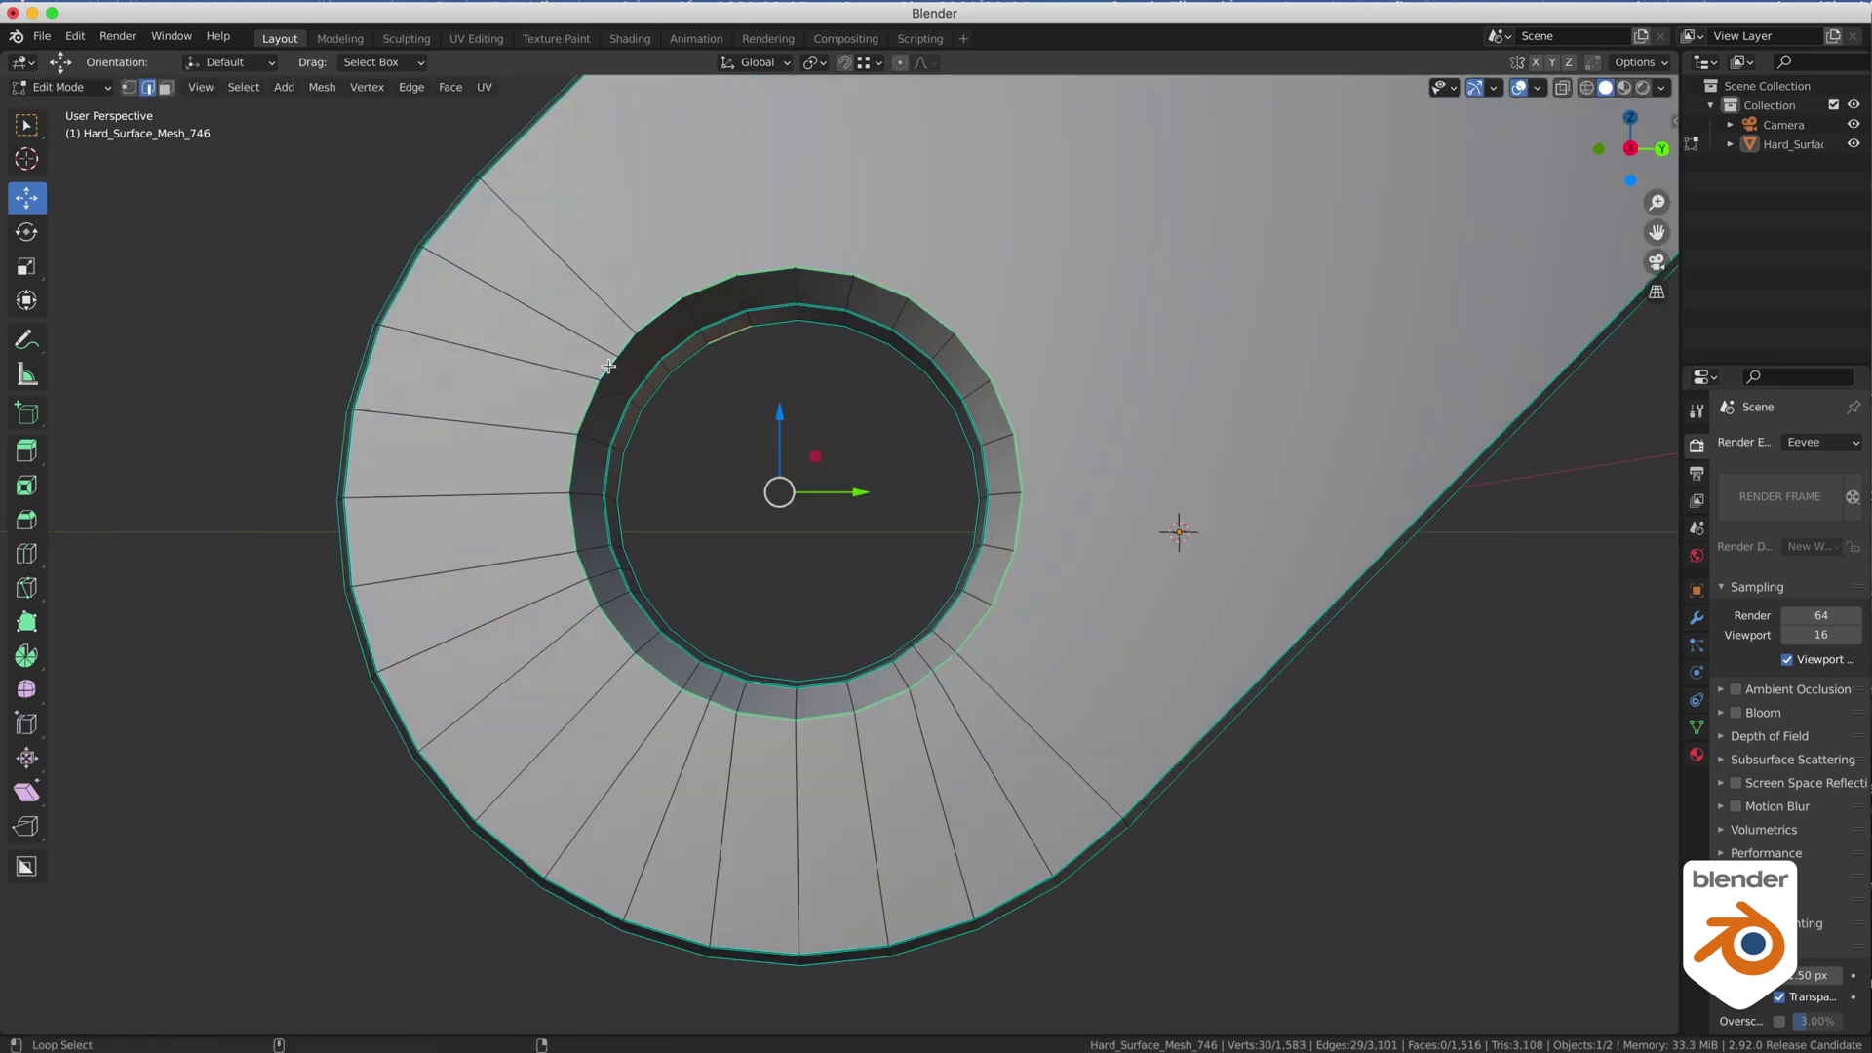
pyautogui.press('KP_3')
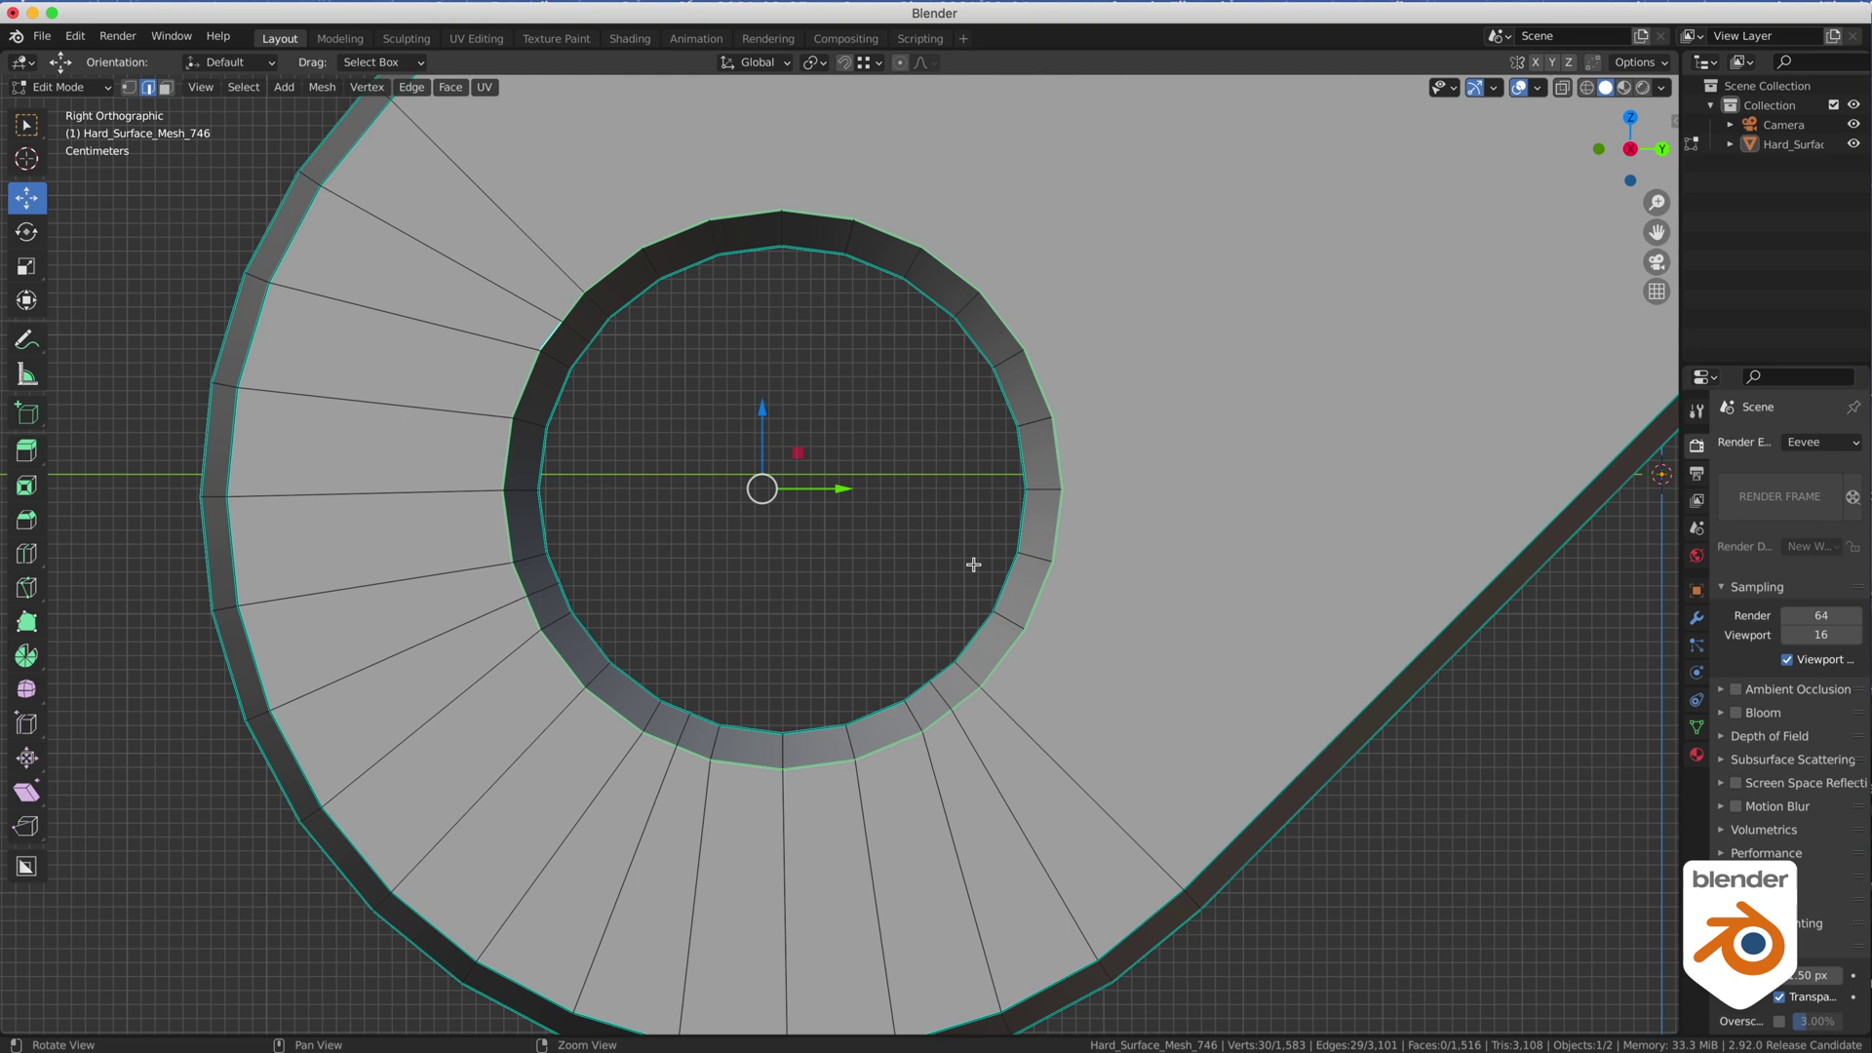
pyautogui.keyDown('shift'); pyautogui.rightClick(793, 579); pyautogui.keyUp('shift')
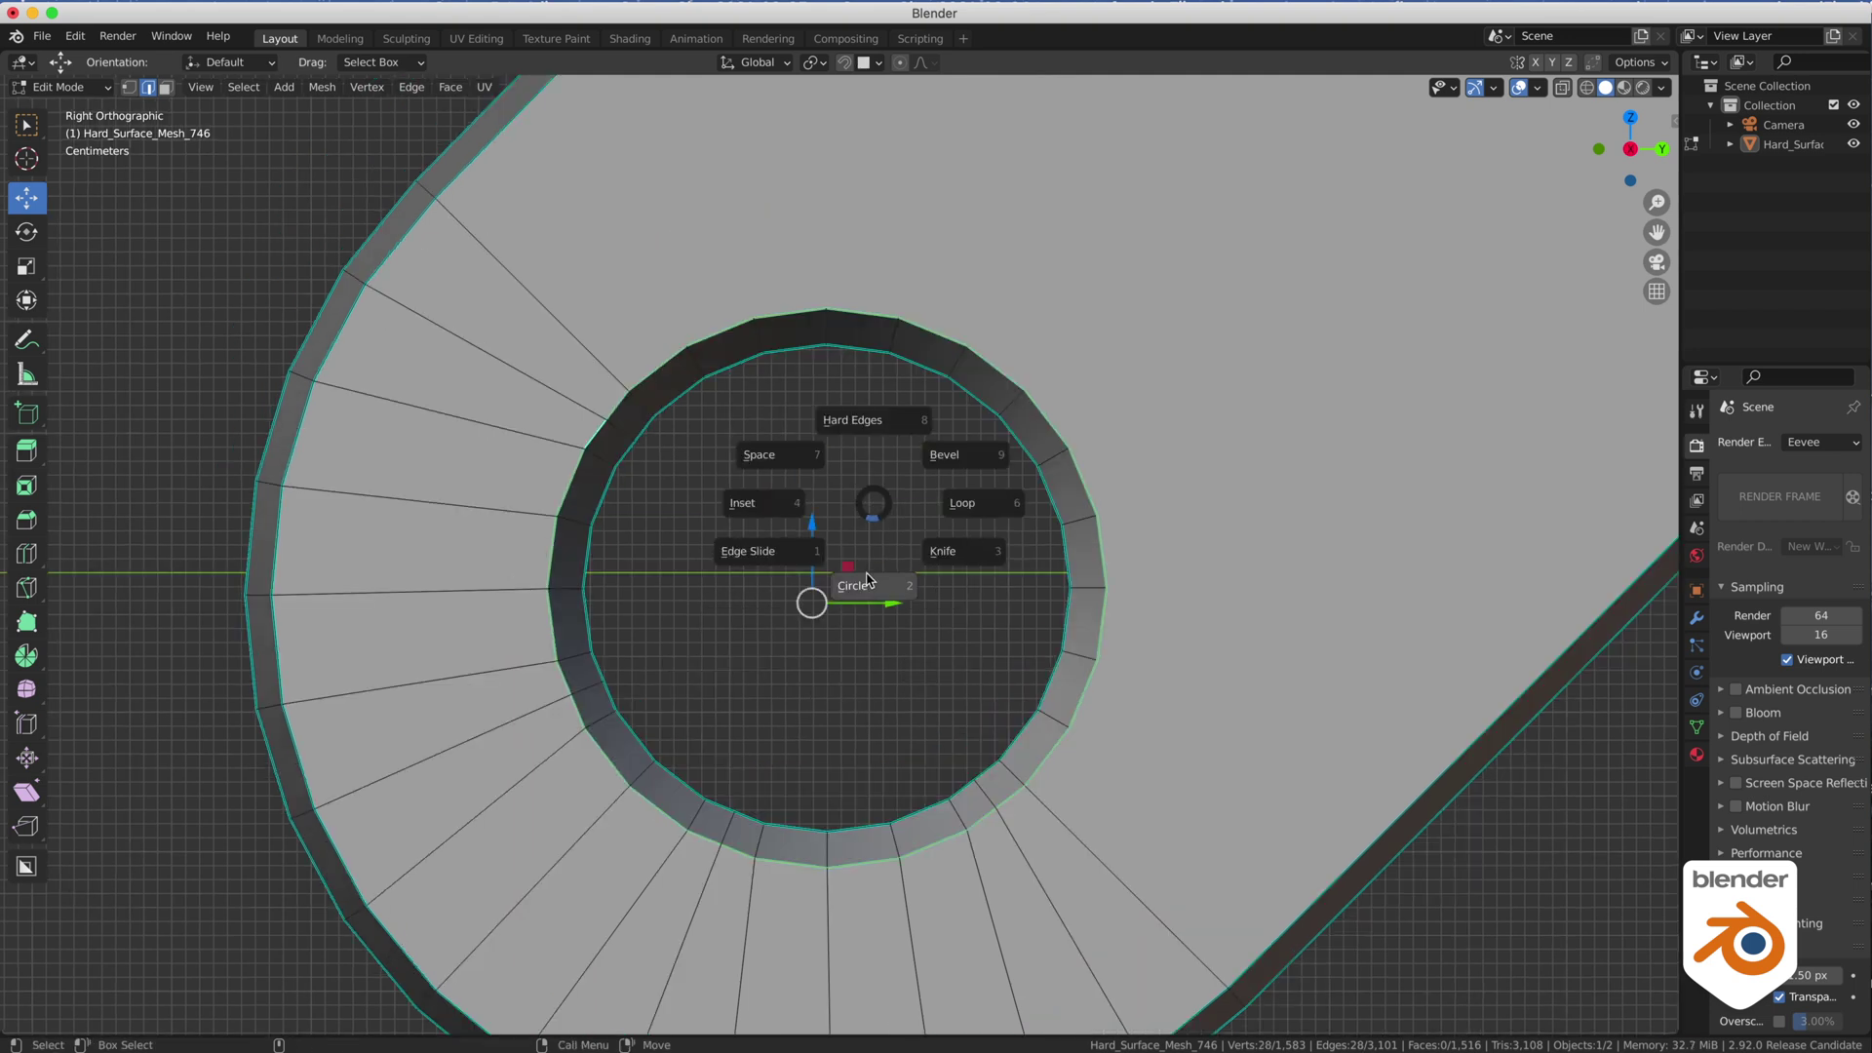
pyautogui.click(867, 576)
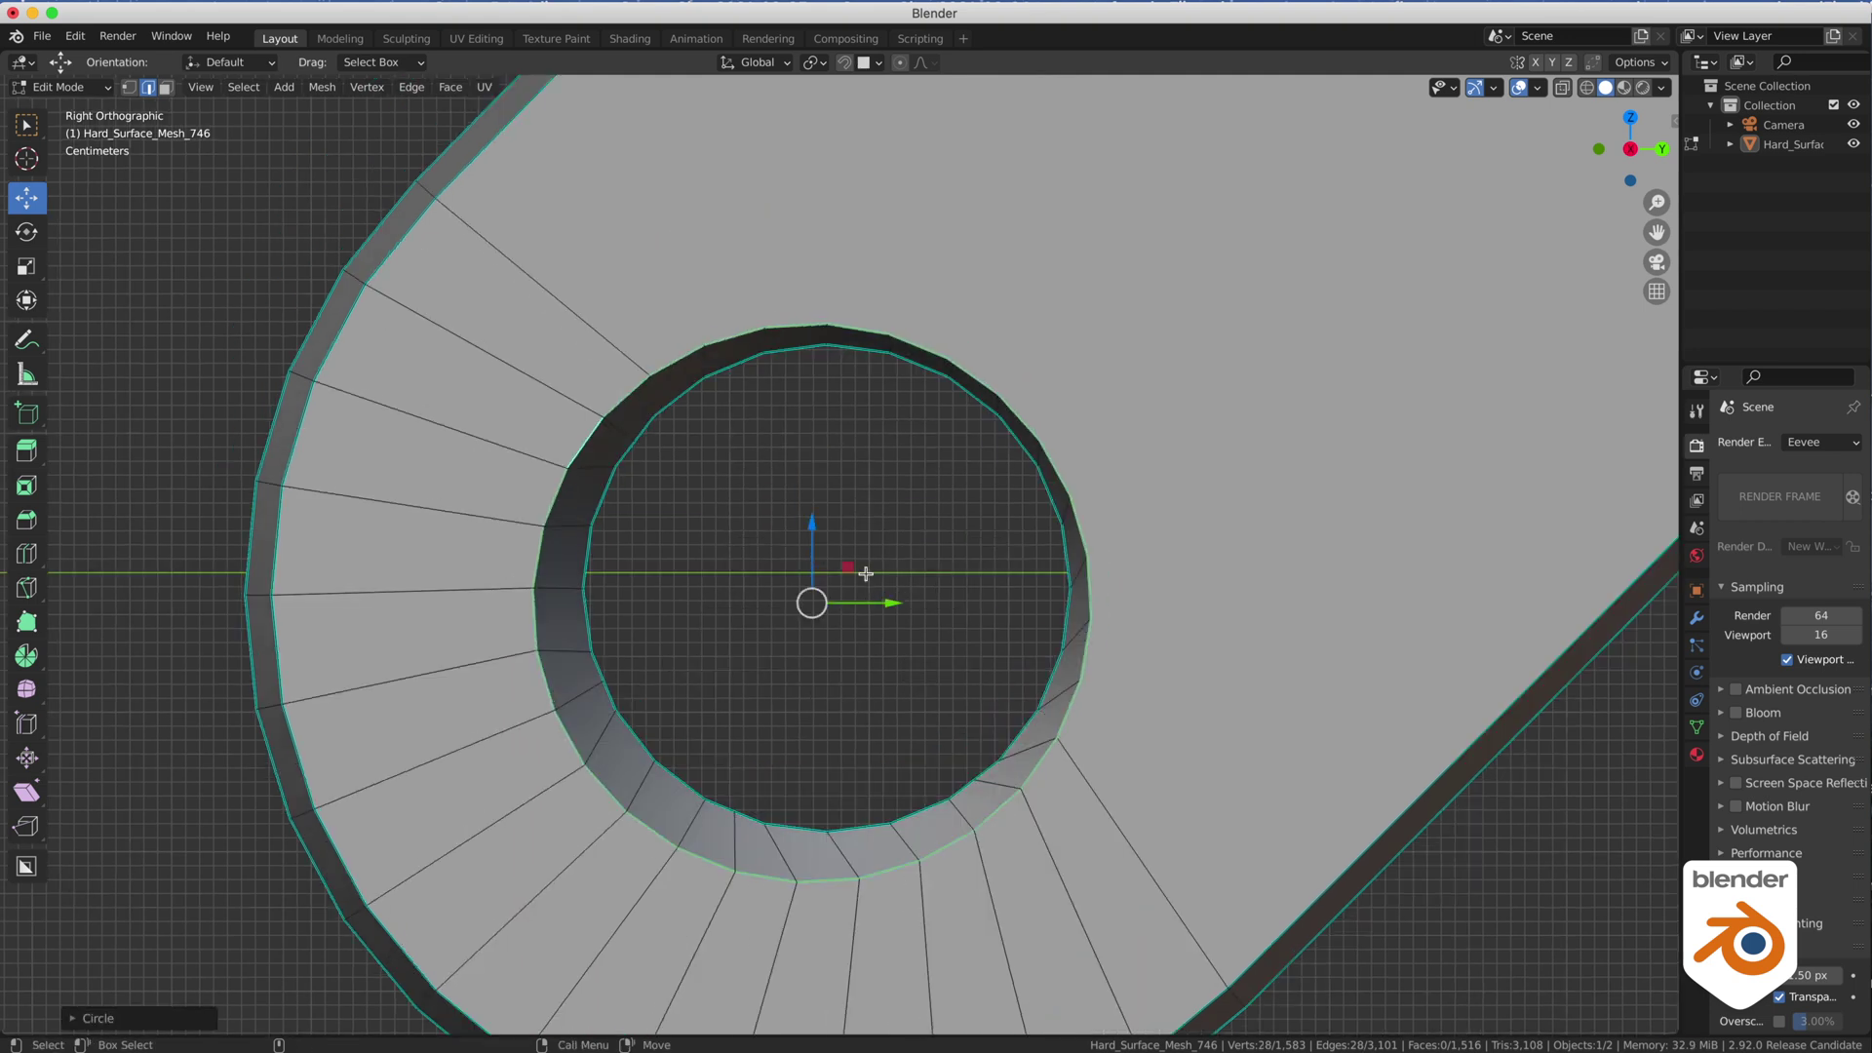
pyautogui.hotkey('shift', 'z')
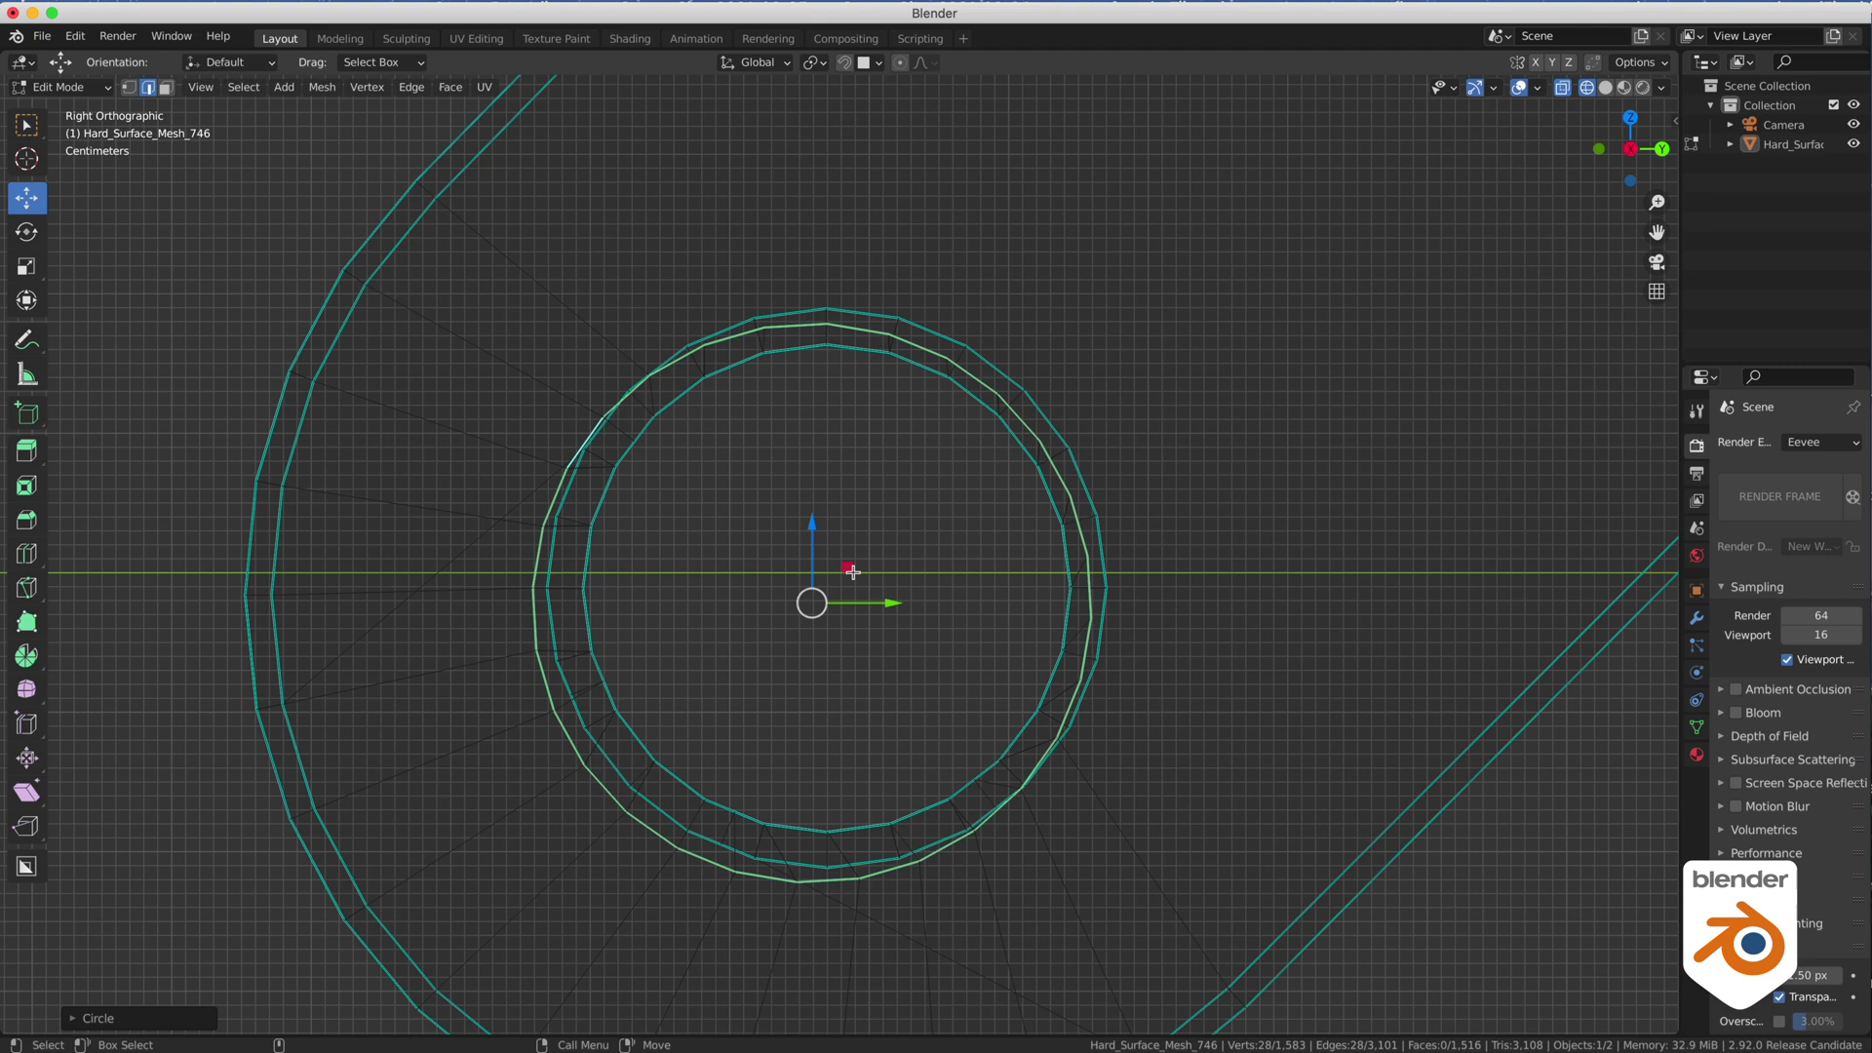
pyautogui.press('s')
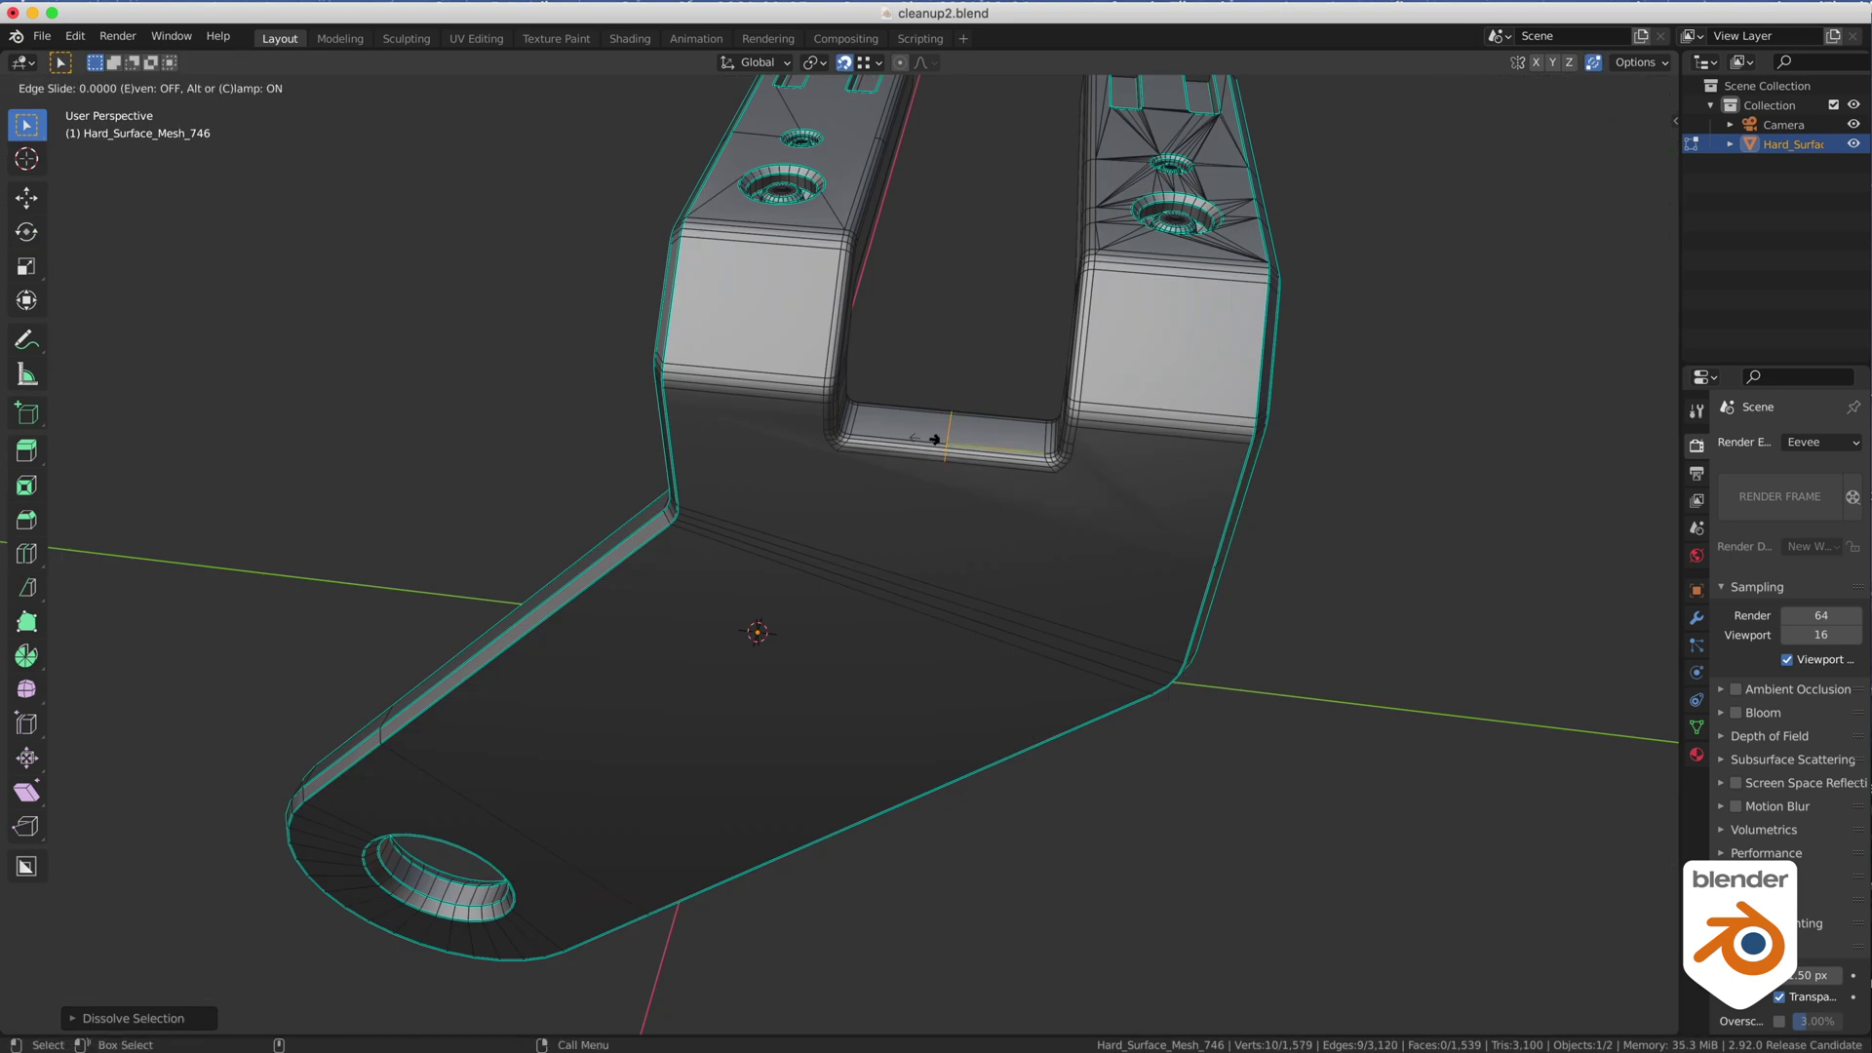
# Finish the loop cut across the middle of the crossbar between the arms and set edge selection mode.
pyautogui.press('Tab')
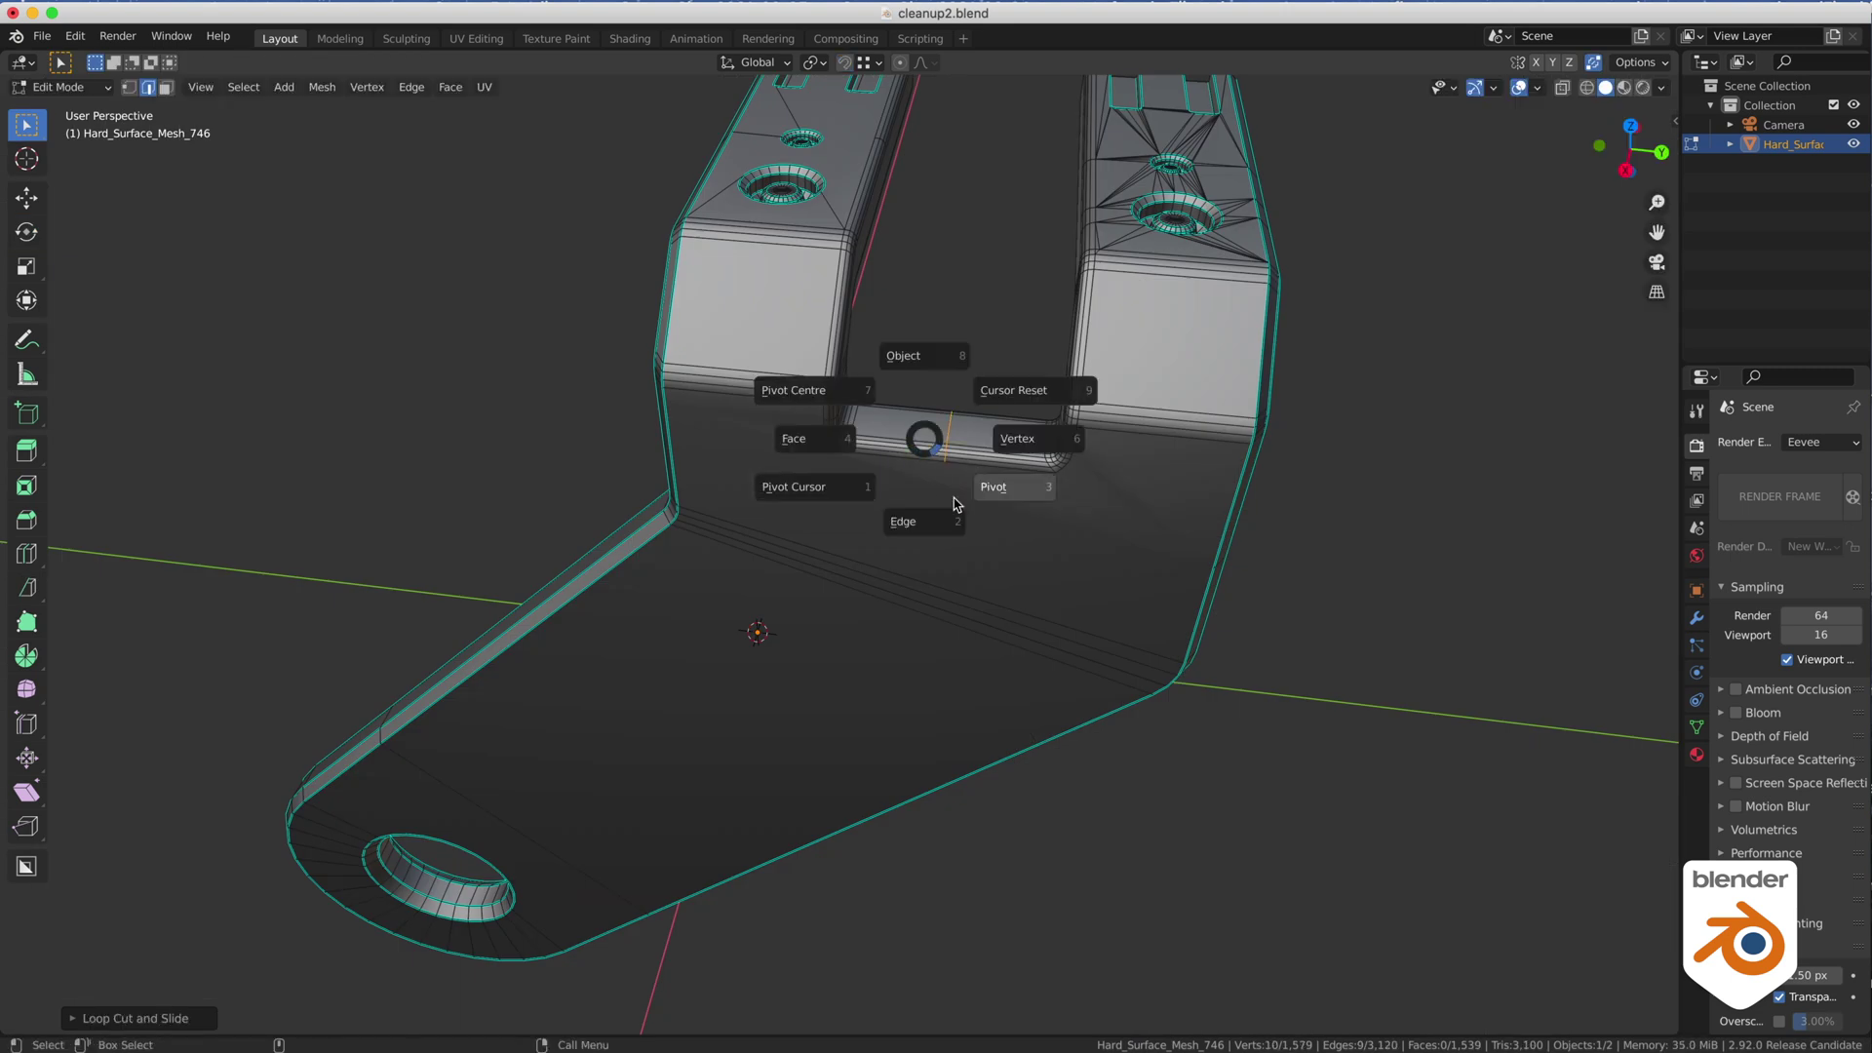
pyautogui.click(914, 529)
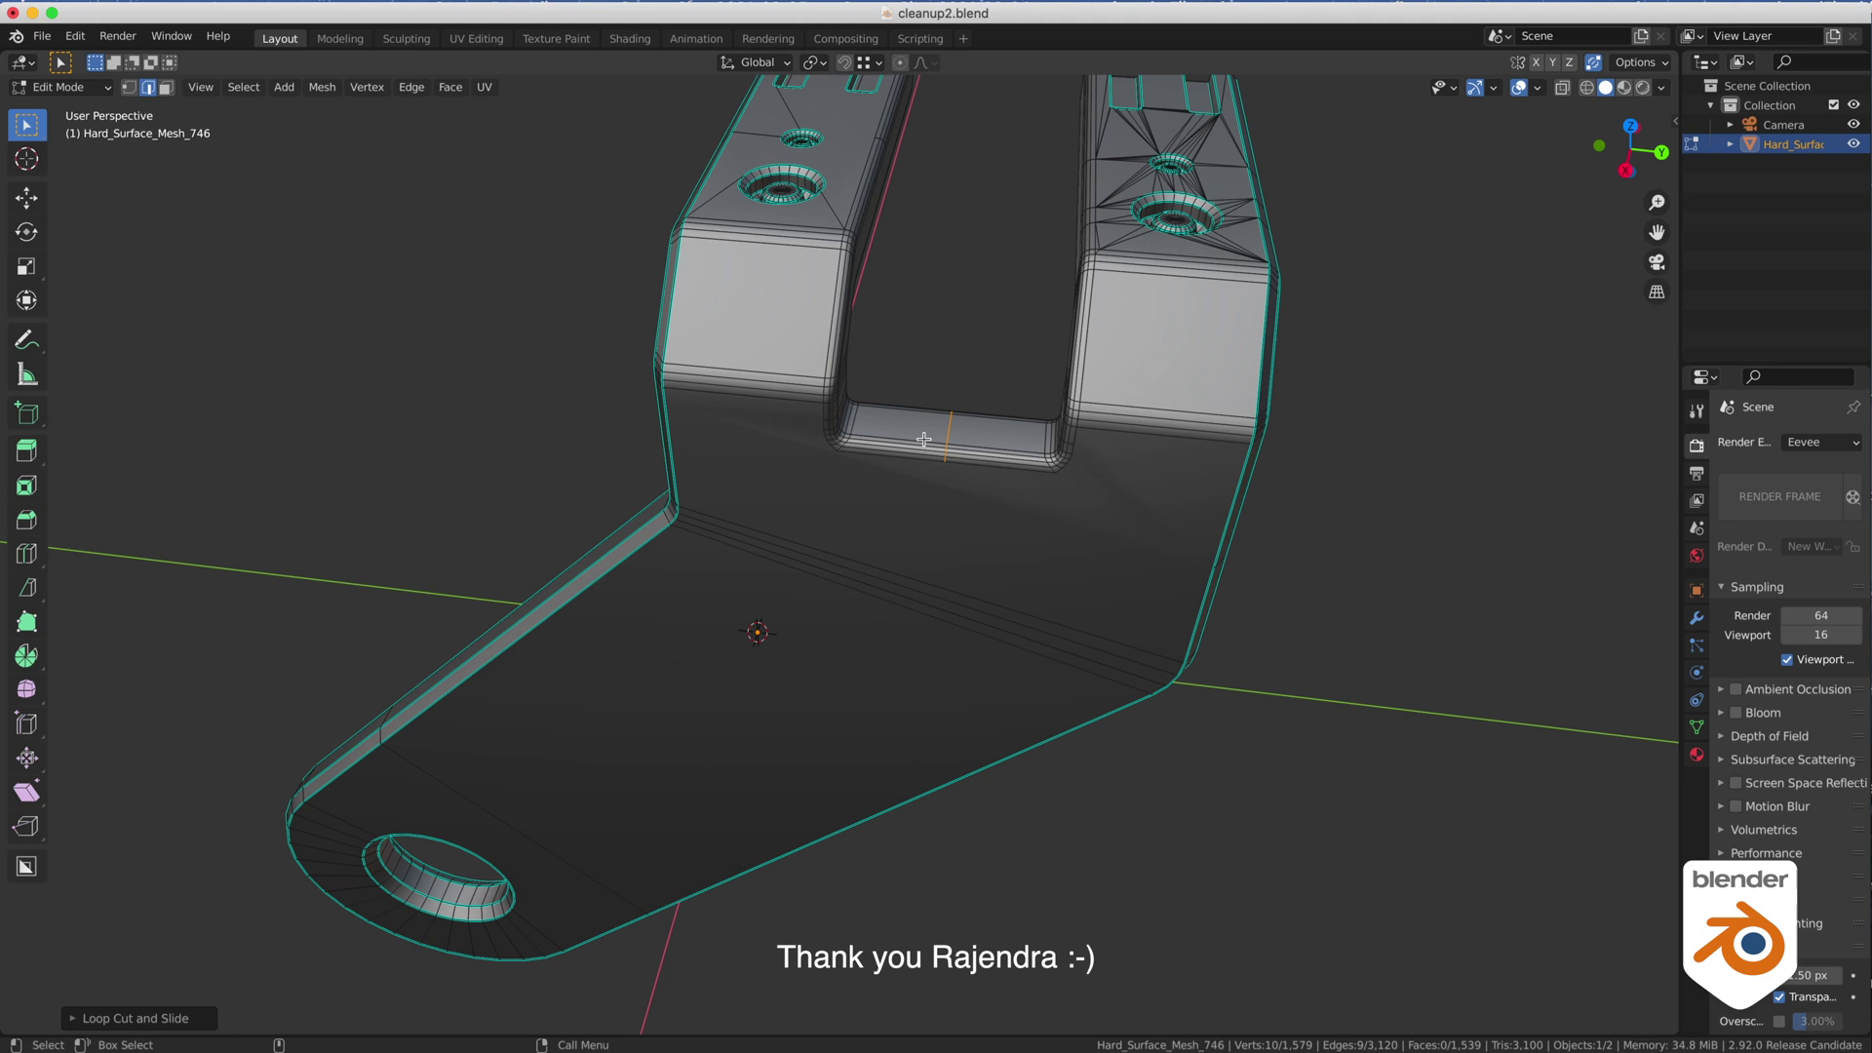
# Switch to vertex selection and connect the lower vertex of the crossbar's middle cut down to the plate's bend.
pyautogui.press('q')
pyautogui.click(1024, 495)
pyautogui.click(945, 460)
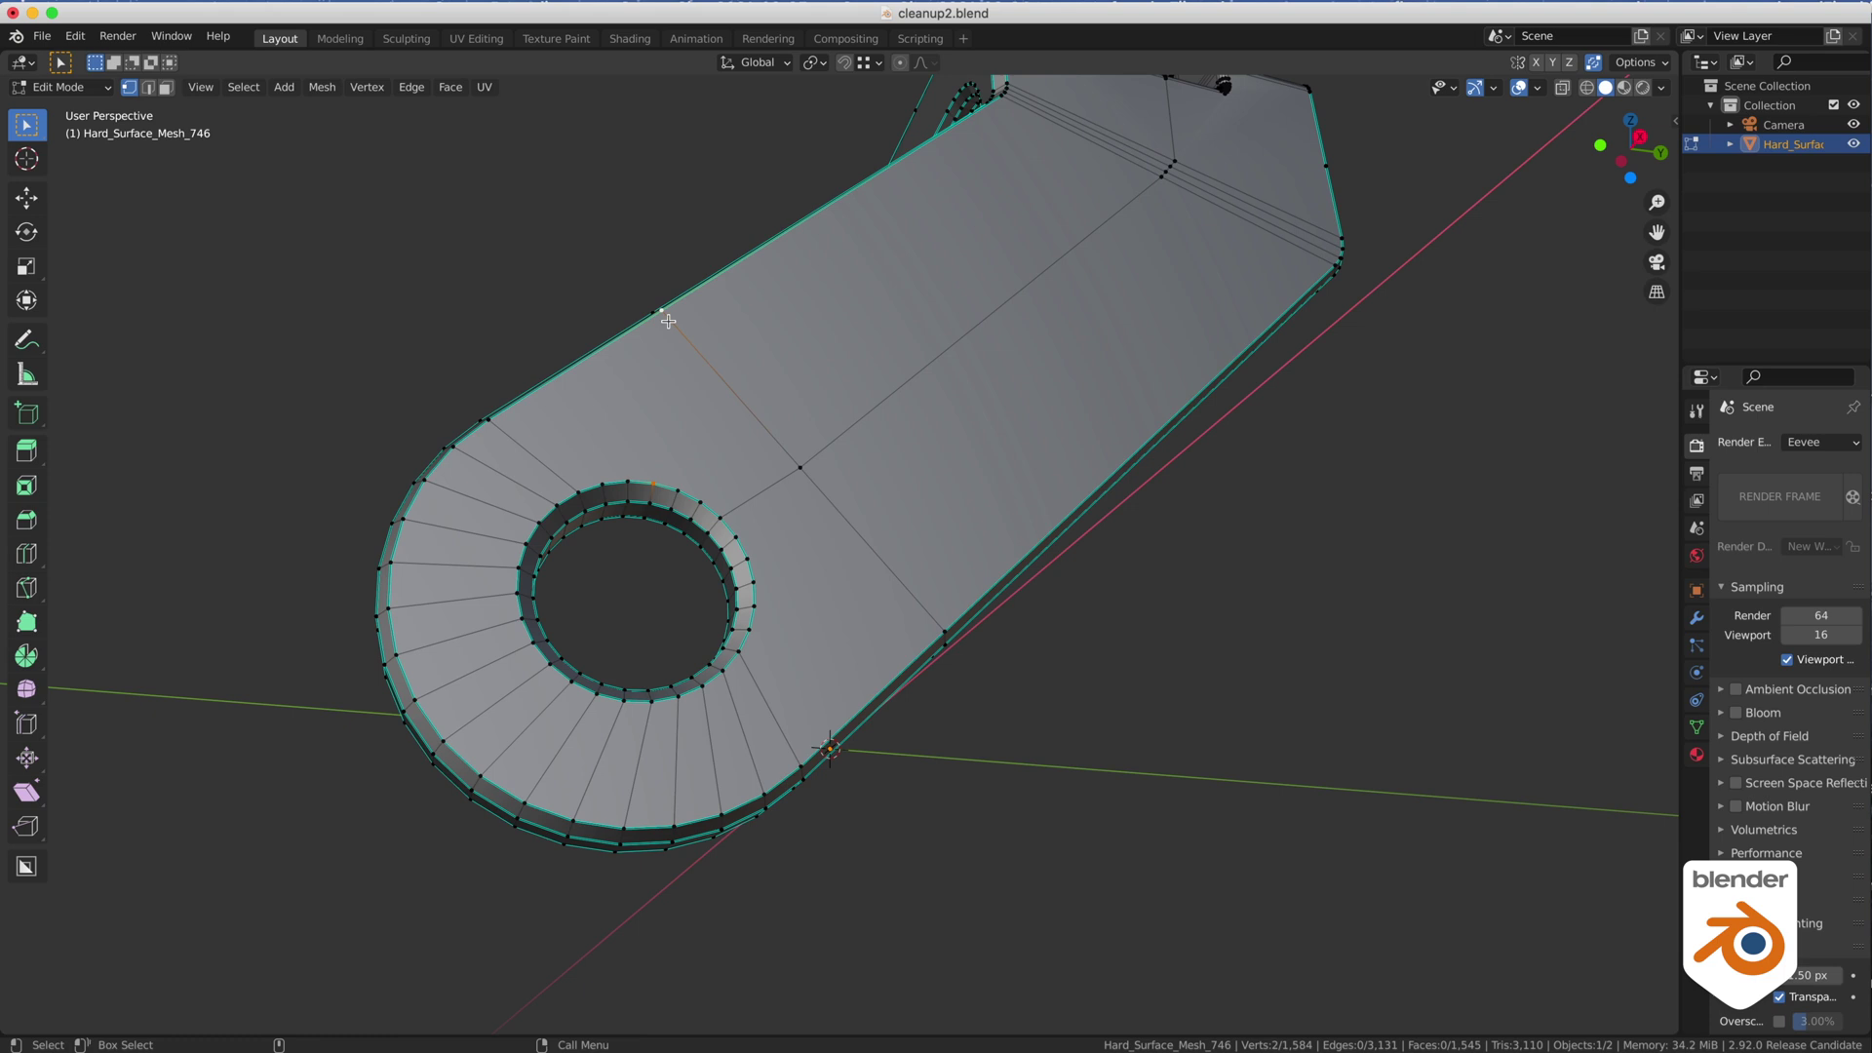
pyautogui.moveTo(848, 595); pyautogui.dragTo(868, 773, button='middle')
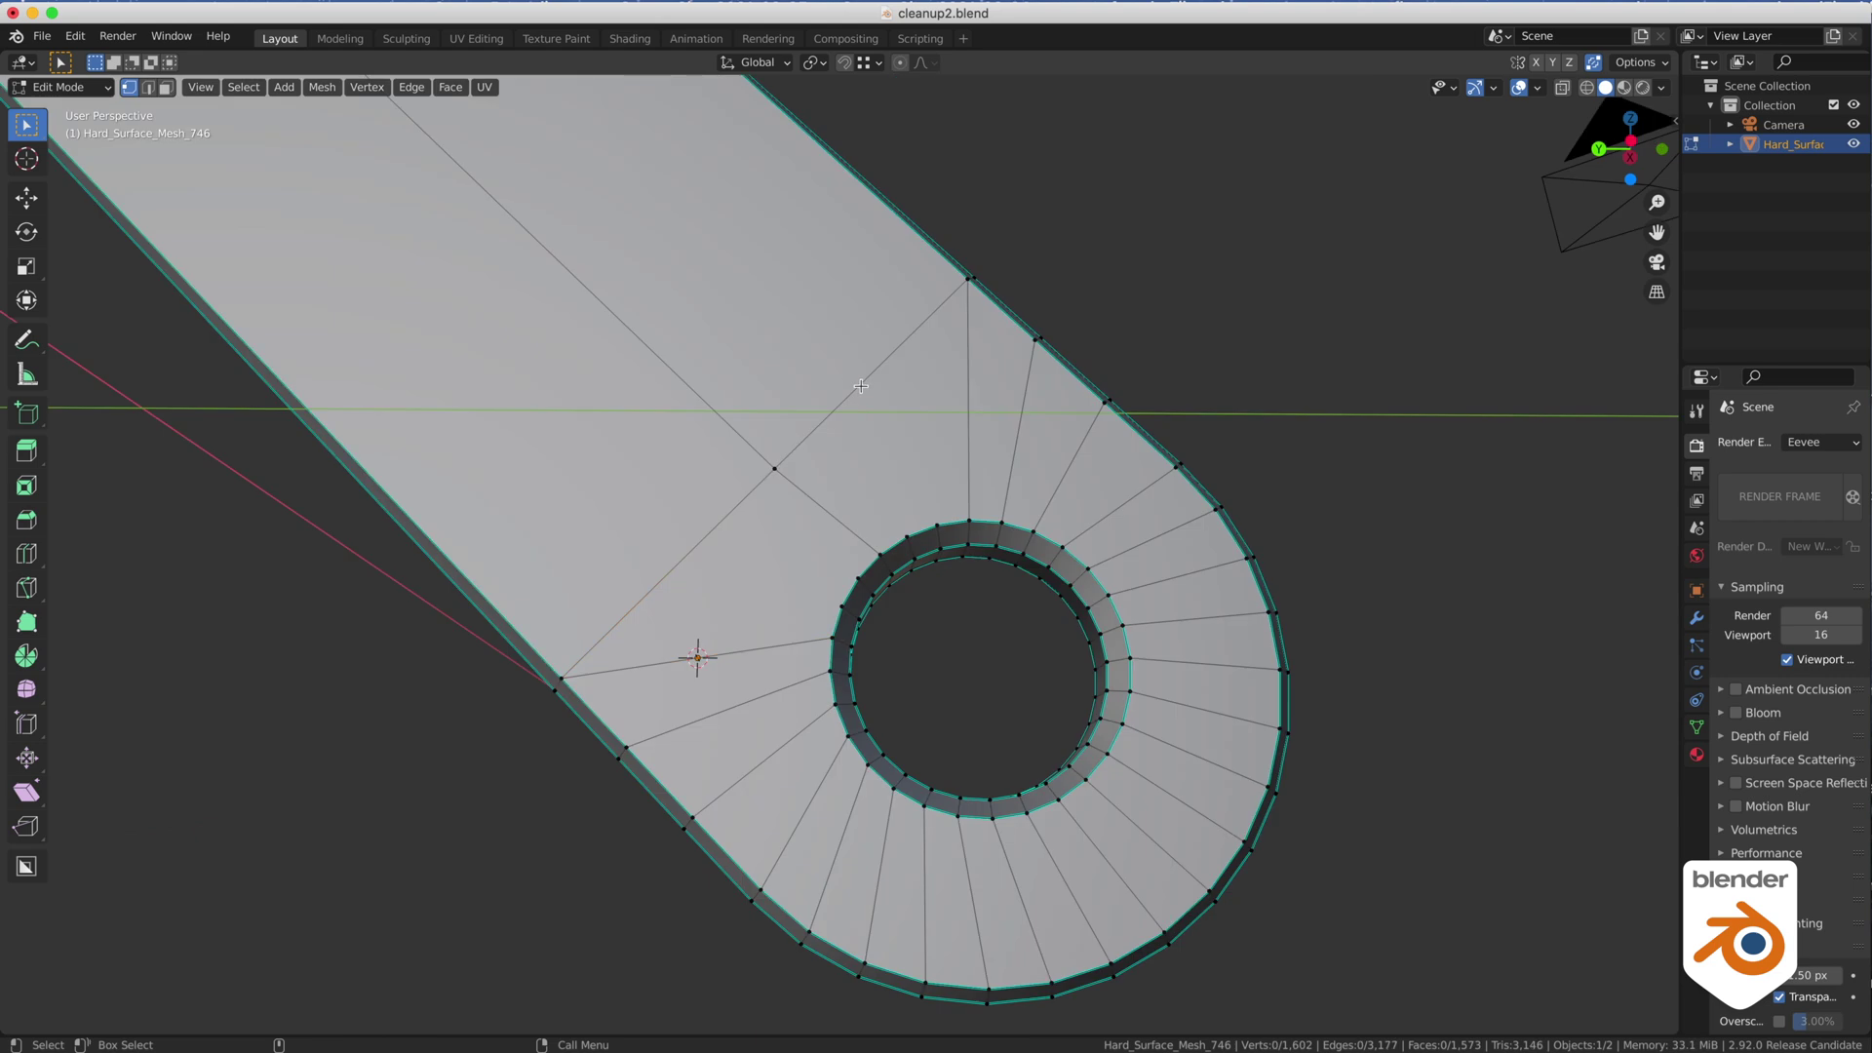
# Subdivide both halves of the cross edge behind the plate's hole with 2 cuts each, using edge selection.
pyautogui.hotkey('ctrl', 'Tab')
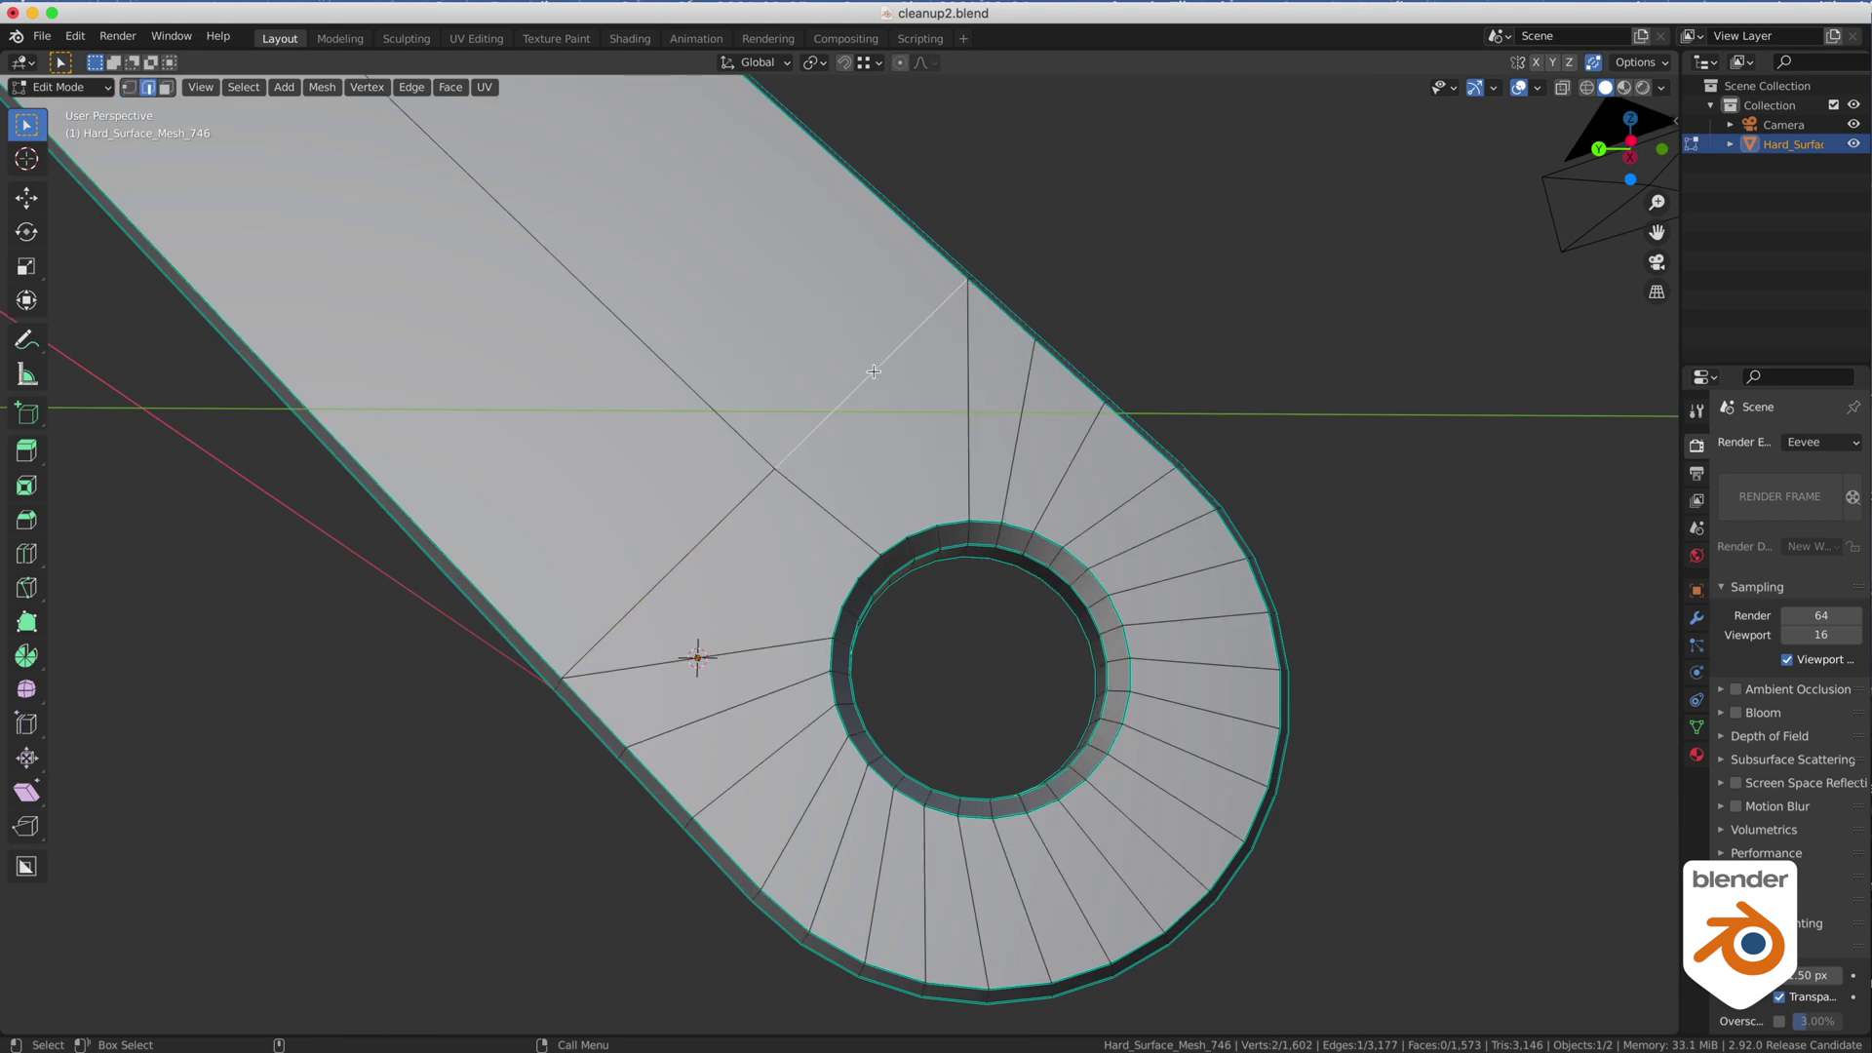
pyautogui.hotkey('ctrl', 'd')
pyautogui.click(73, 1018)
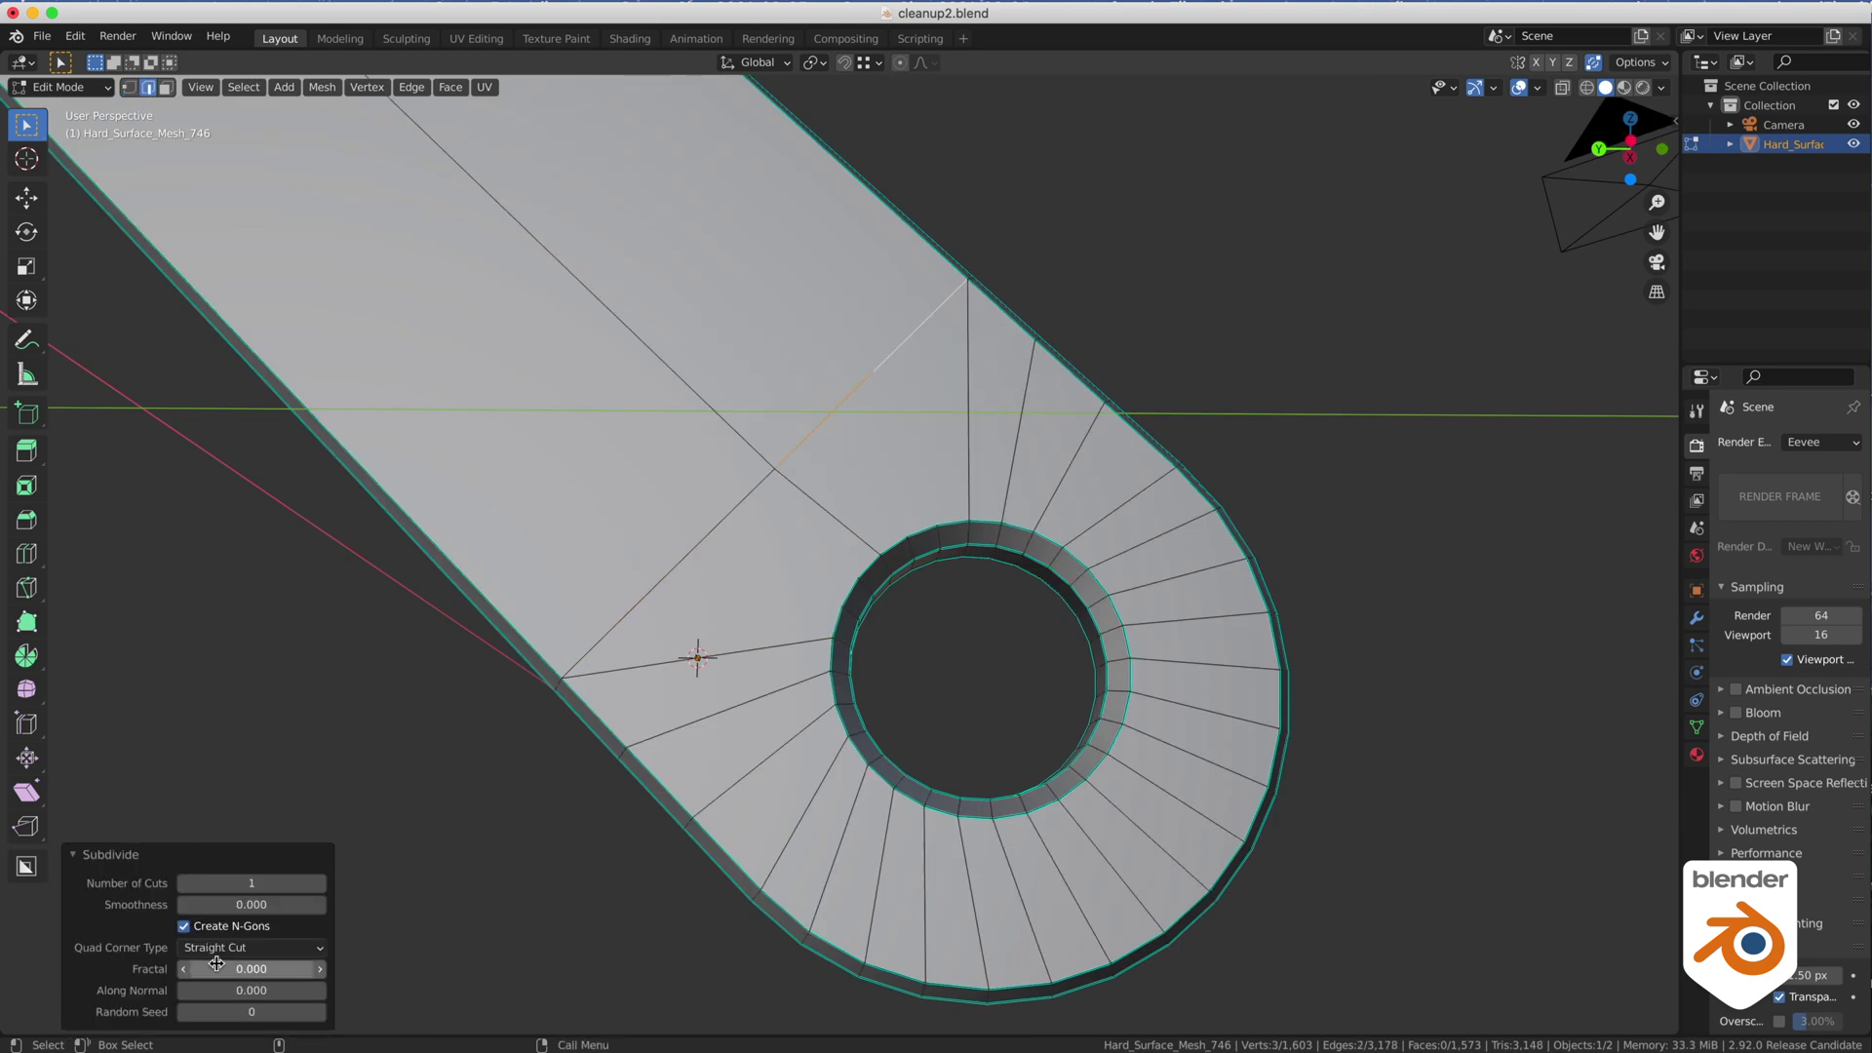
pyautogui.click(317, 883)
pyautogui.click(698, 545)
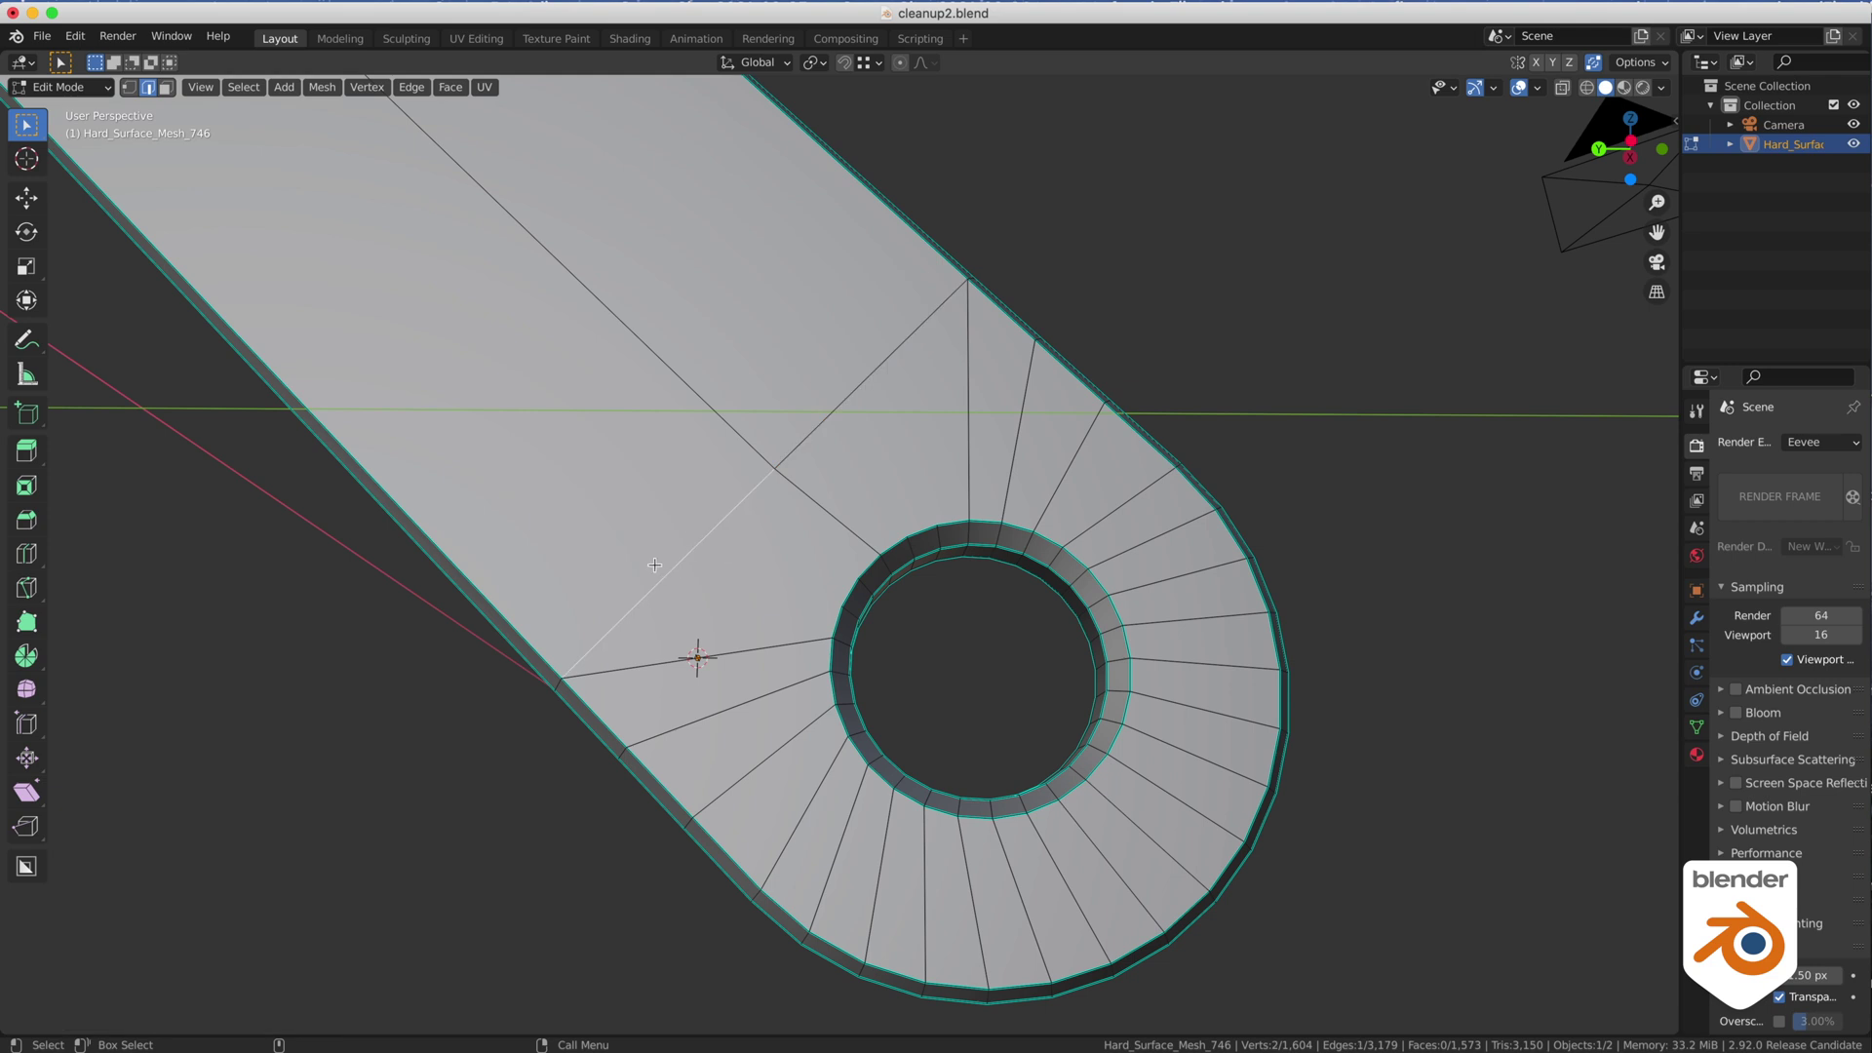
pyautogui.hotkey('ctrl', 'd')
pyautogui.click(319, 883)
# In vertex selection mode, connect the four new cross-edge vertices to the facing unconnected vertices on the hole's rim.
pyautogui.press('Tab')
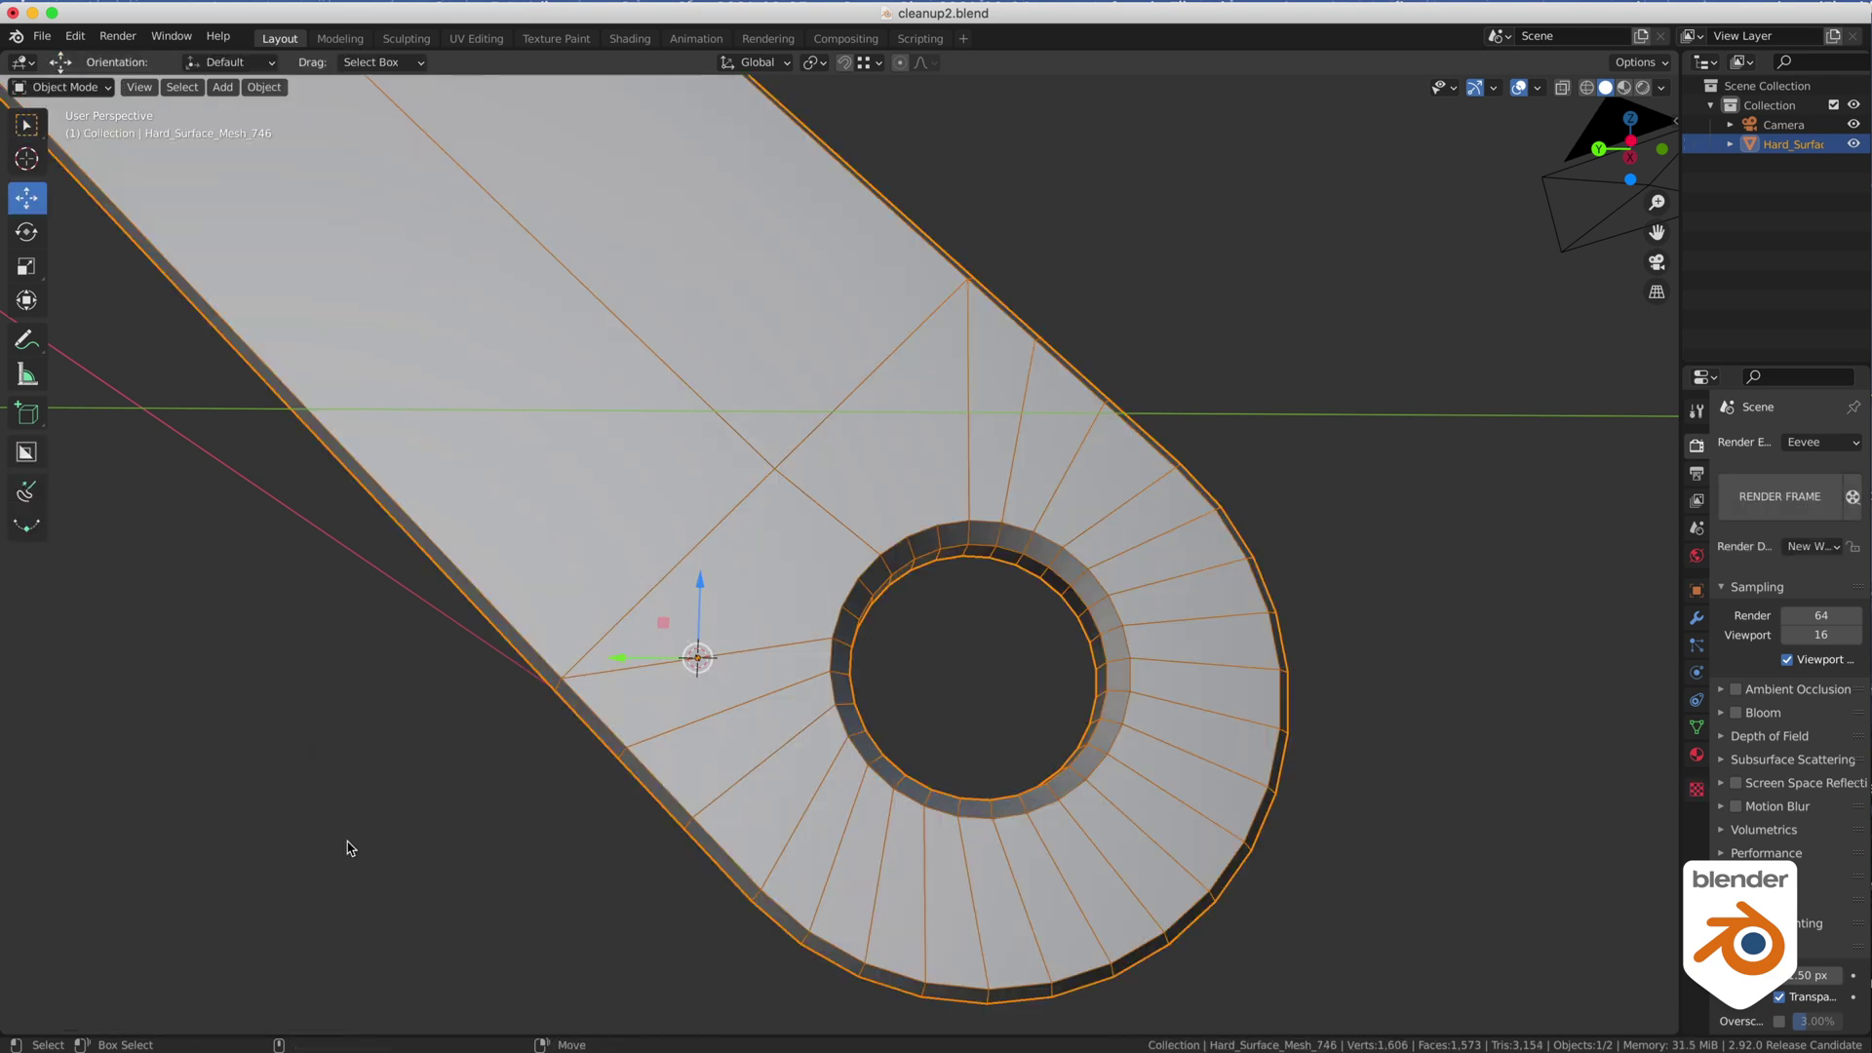
pyautogui.click(351, 848)
pyautogui.moveTo(623, 625); pyautogui.dragTo(783, 629, button='right')
pyautogui.moveTo(687, 582); pyautogui.dragTo(780, 583, button='right')
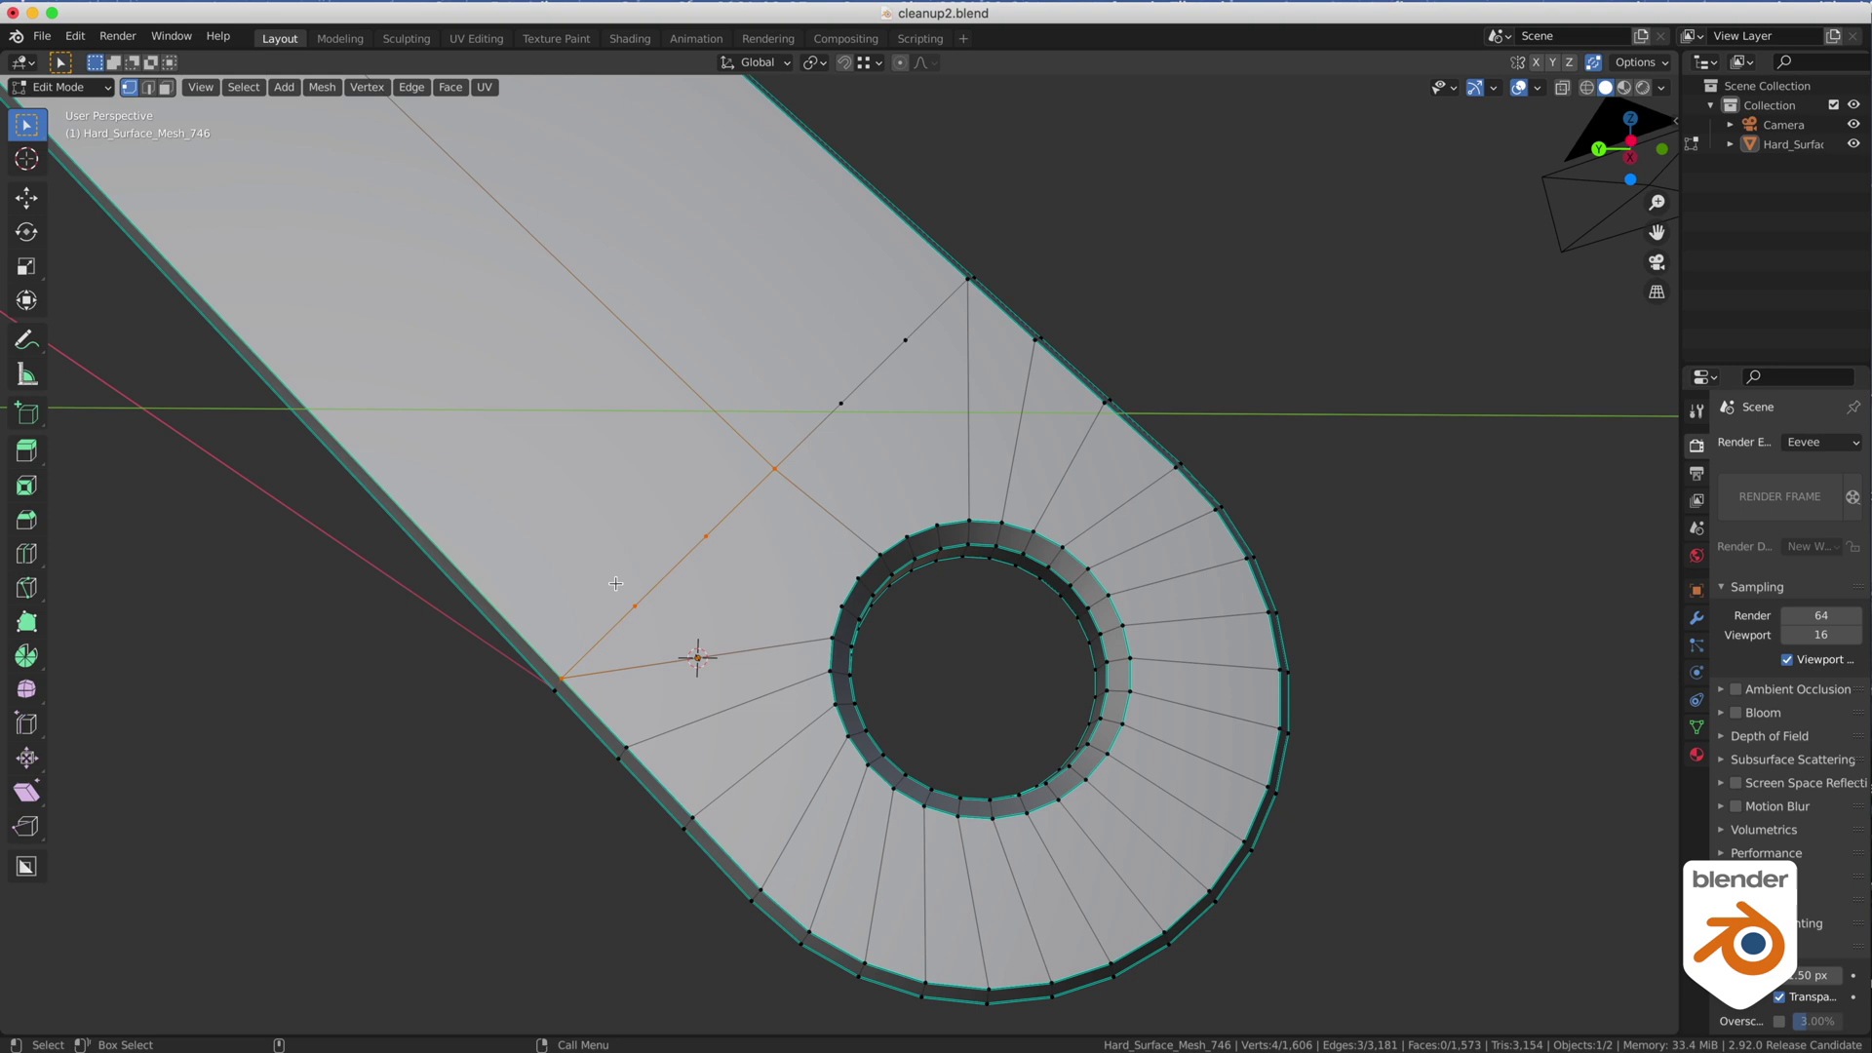
pyautogui.click(635, 605)
pyautogui.click(845, 580)
pyautogui.keyDown('shift'); pyautogui.click(722, 542); pyautogui.keyUp('shift')
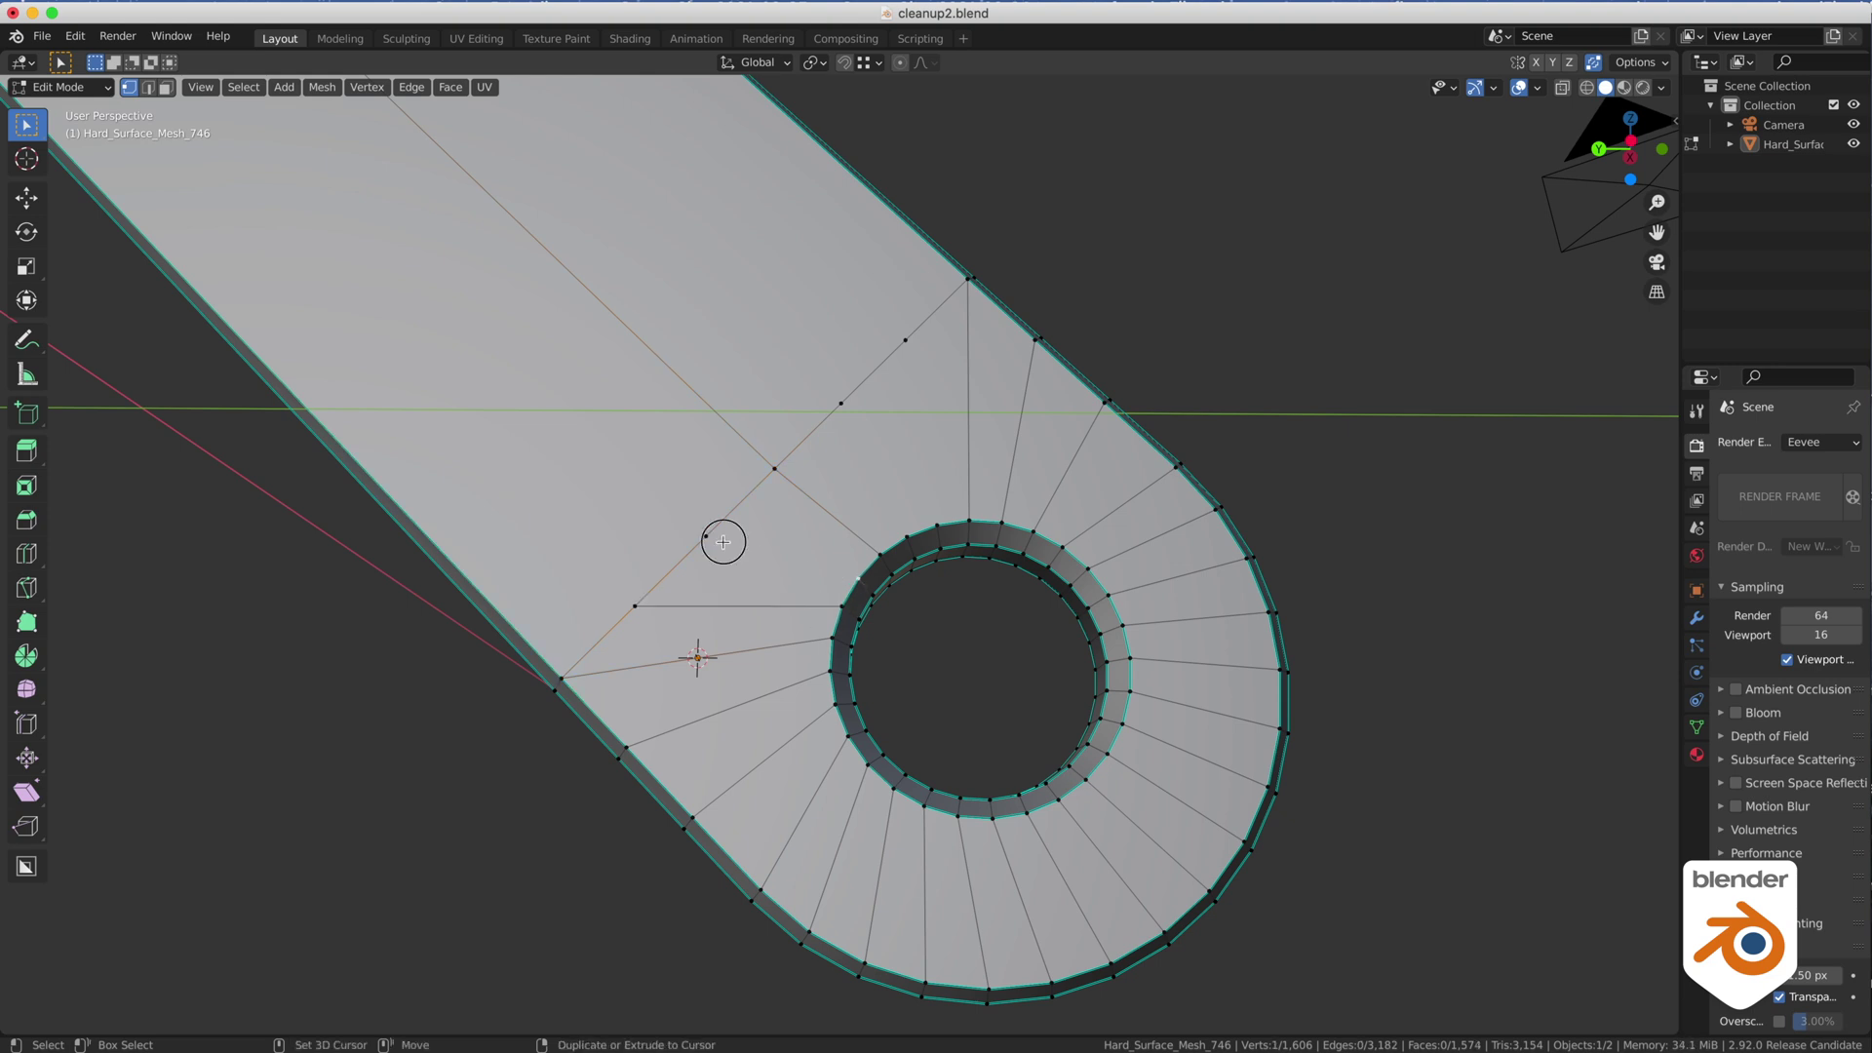
pyautogui.keyDown('shift'); pyautogui.click(840, 409); pyautogui.keyUp('shift')
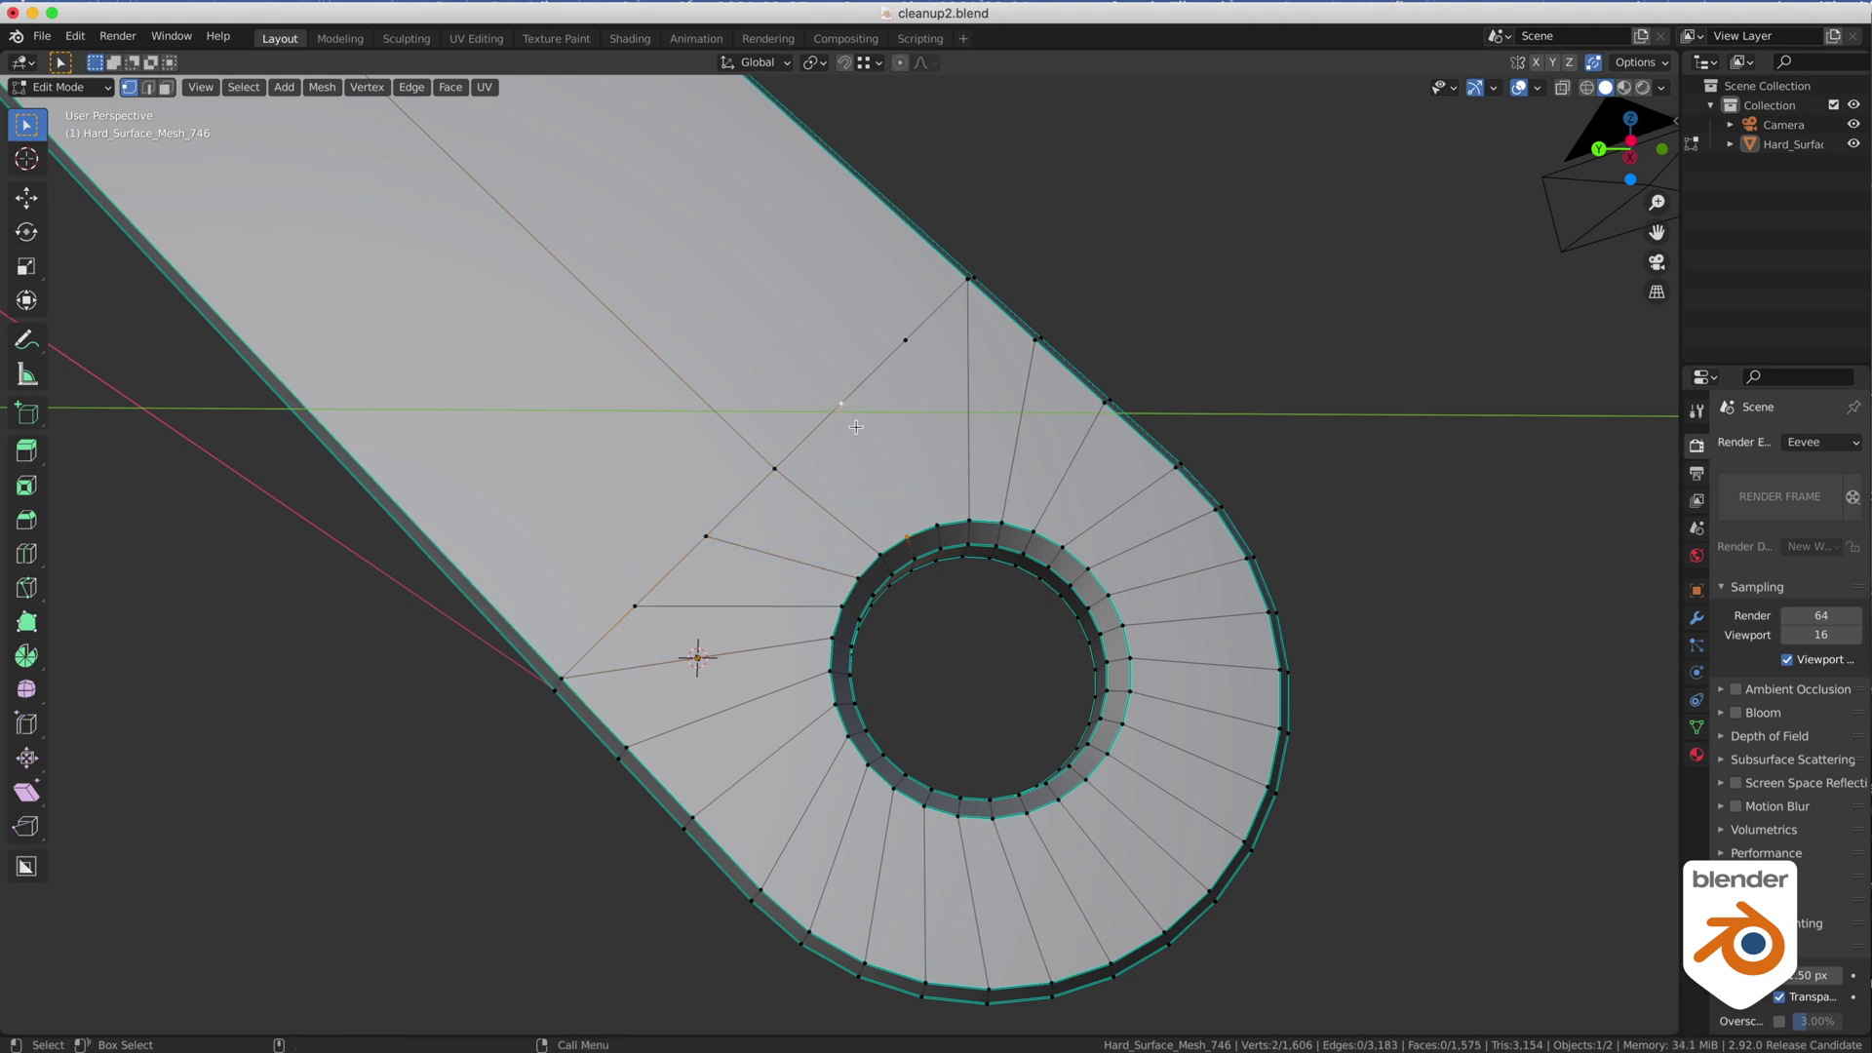
pyautogui.click(932, 504)
pyautogui.keyDown('shift'); pyautogui.click(908, 354); pyautogui.keyUp('shift')
pyautogui.press('j')
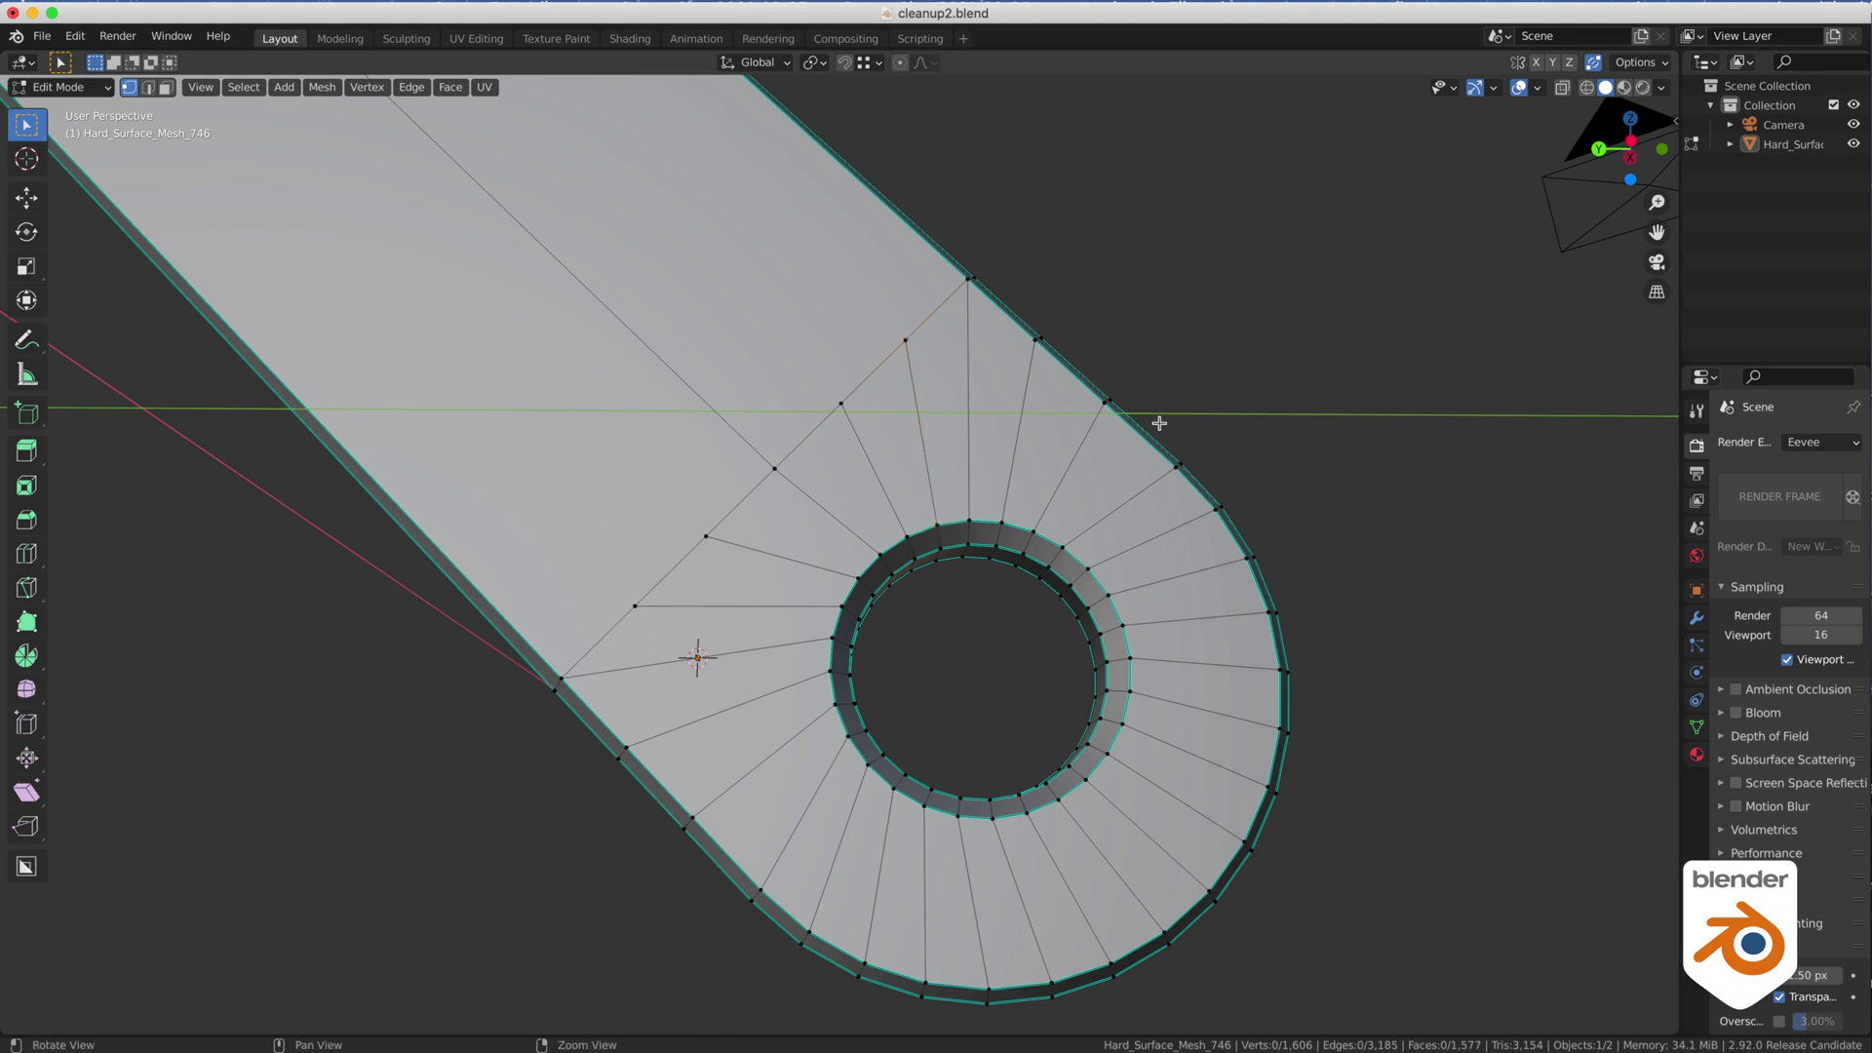
# On the plate's opposite face, subdivide both halves of the cross edge behind the hole with 2 cuts each.
pyautogui.keyDown('alt'); pyautogui.moveTo(1160, 423); pyautogui.dragTo(736, 472); pyautogui.keyUp('alt')
pyautogui.keyDown('alt'); pyautogui.moveTo(735, 472); pyautogui.dragTo(858, 400, button='right'); pyautogui.keyUp('alt')
pyautogui.rightClick(898, 375)
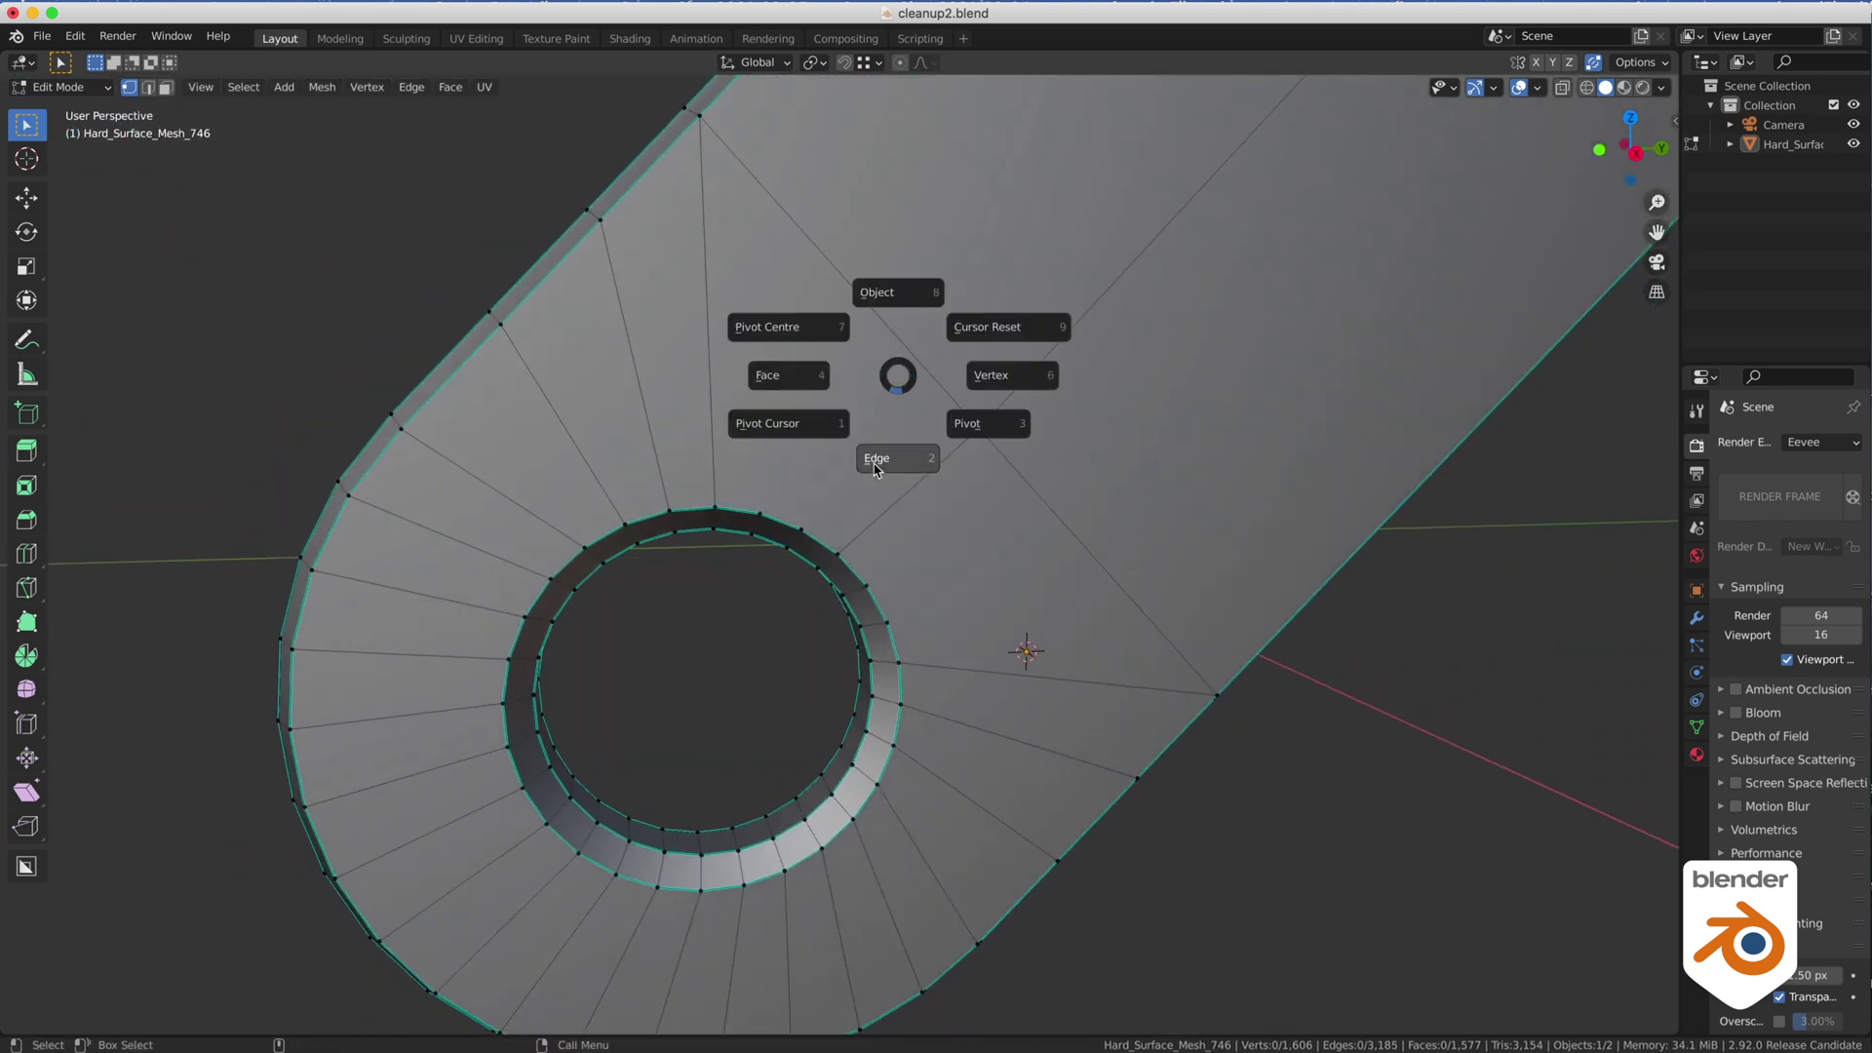
pyautogui.click(874, 467)
pyautogui.click(950, 397)
pyautogui.keyDown('shift'); pyautogui.click(1032, 485); pyautogui.keyUp('shift')
pyautogui.hotkey('ctrl', 'd')
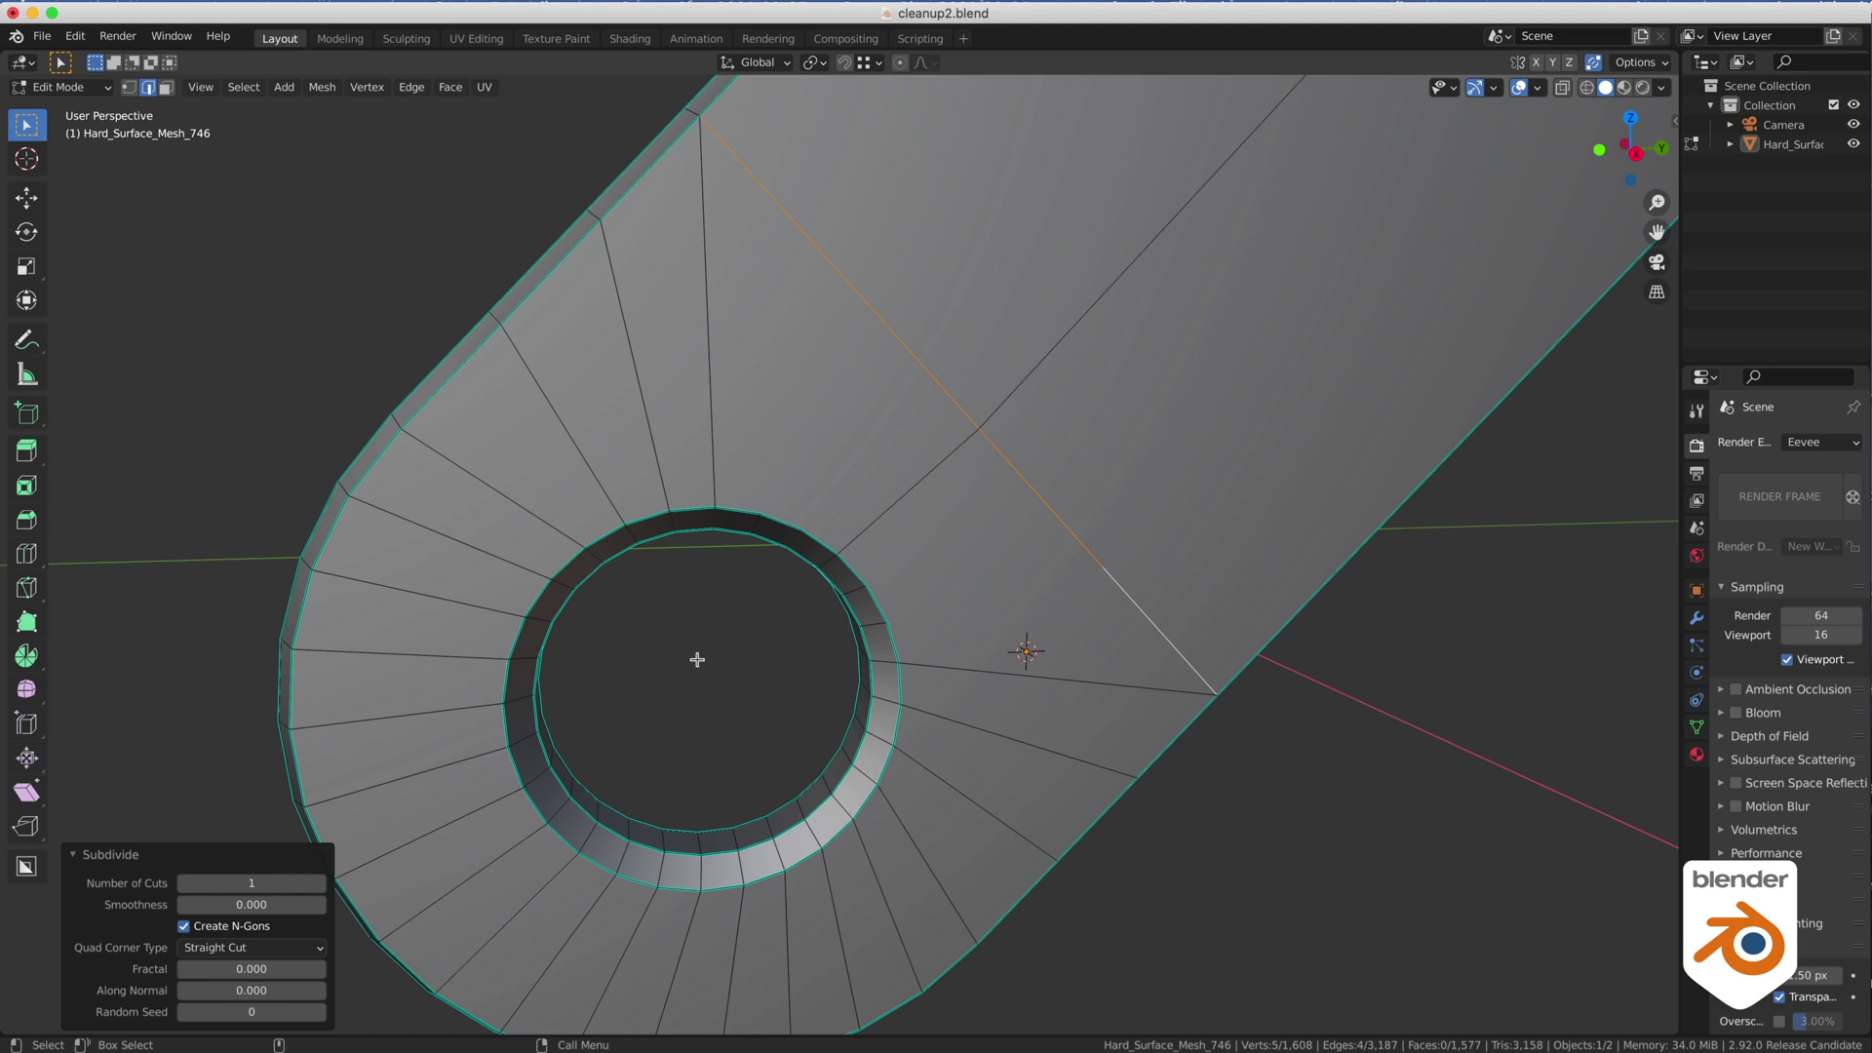
pyautogui.click(320, 883)
# Connect the four new vertices on the opposite face to the hole's rim, return to Object Mode and save the file.
pyautogui.moveTo(860, 510); pyautogui.dragTo(858, 415, button='right')
pyautogui.moveTo(789, 605); pyautogui.dragTo(1054, 626, button='right')
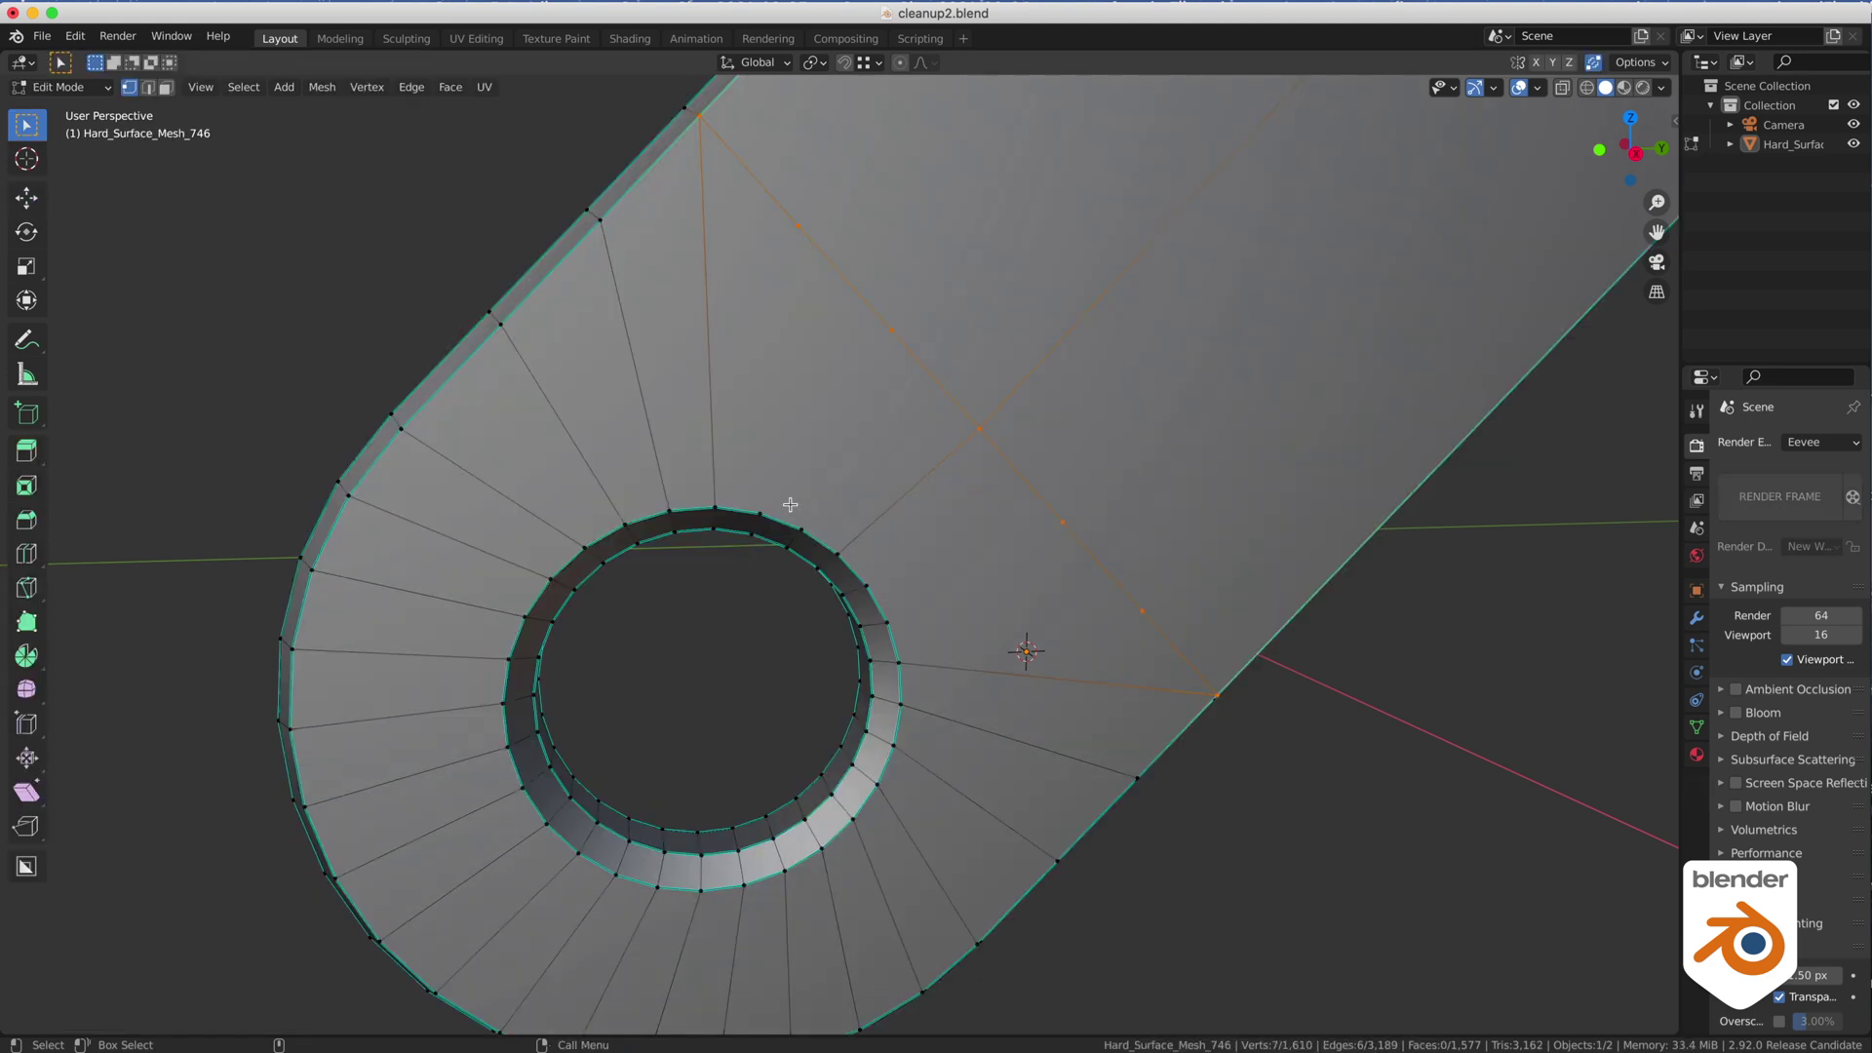
pyautogui.click(778, 508)
pyautogui.keyDown('shift'); pyautogui.click(799, 245); pyautogui.keyUp('shift')
pyautogui.press('y')
pyautogui.click(819, 483)
pyautogui.keyDown('shift'); pyautogui.click(866, 357); pyautogui.keyUp('shift')
pyautogui.click(894, 580)
pyautogui.keyDown('shift'); pyautogui.click(1030, 519); pyautogui.keyUp('shift')
pyautogui.press('j')
pyautogui.click(915, 620)
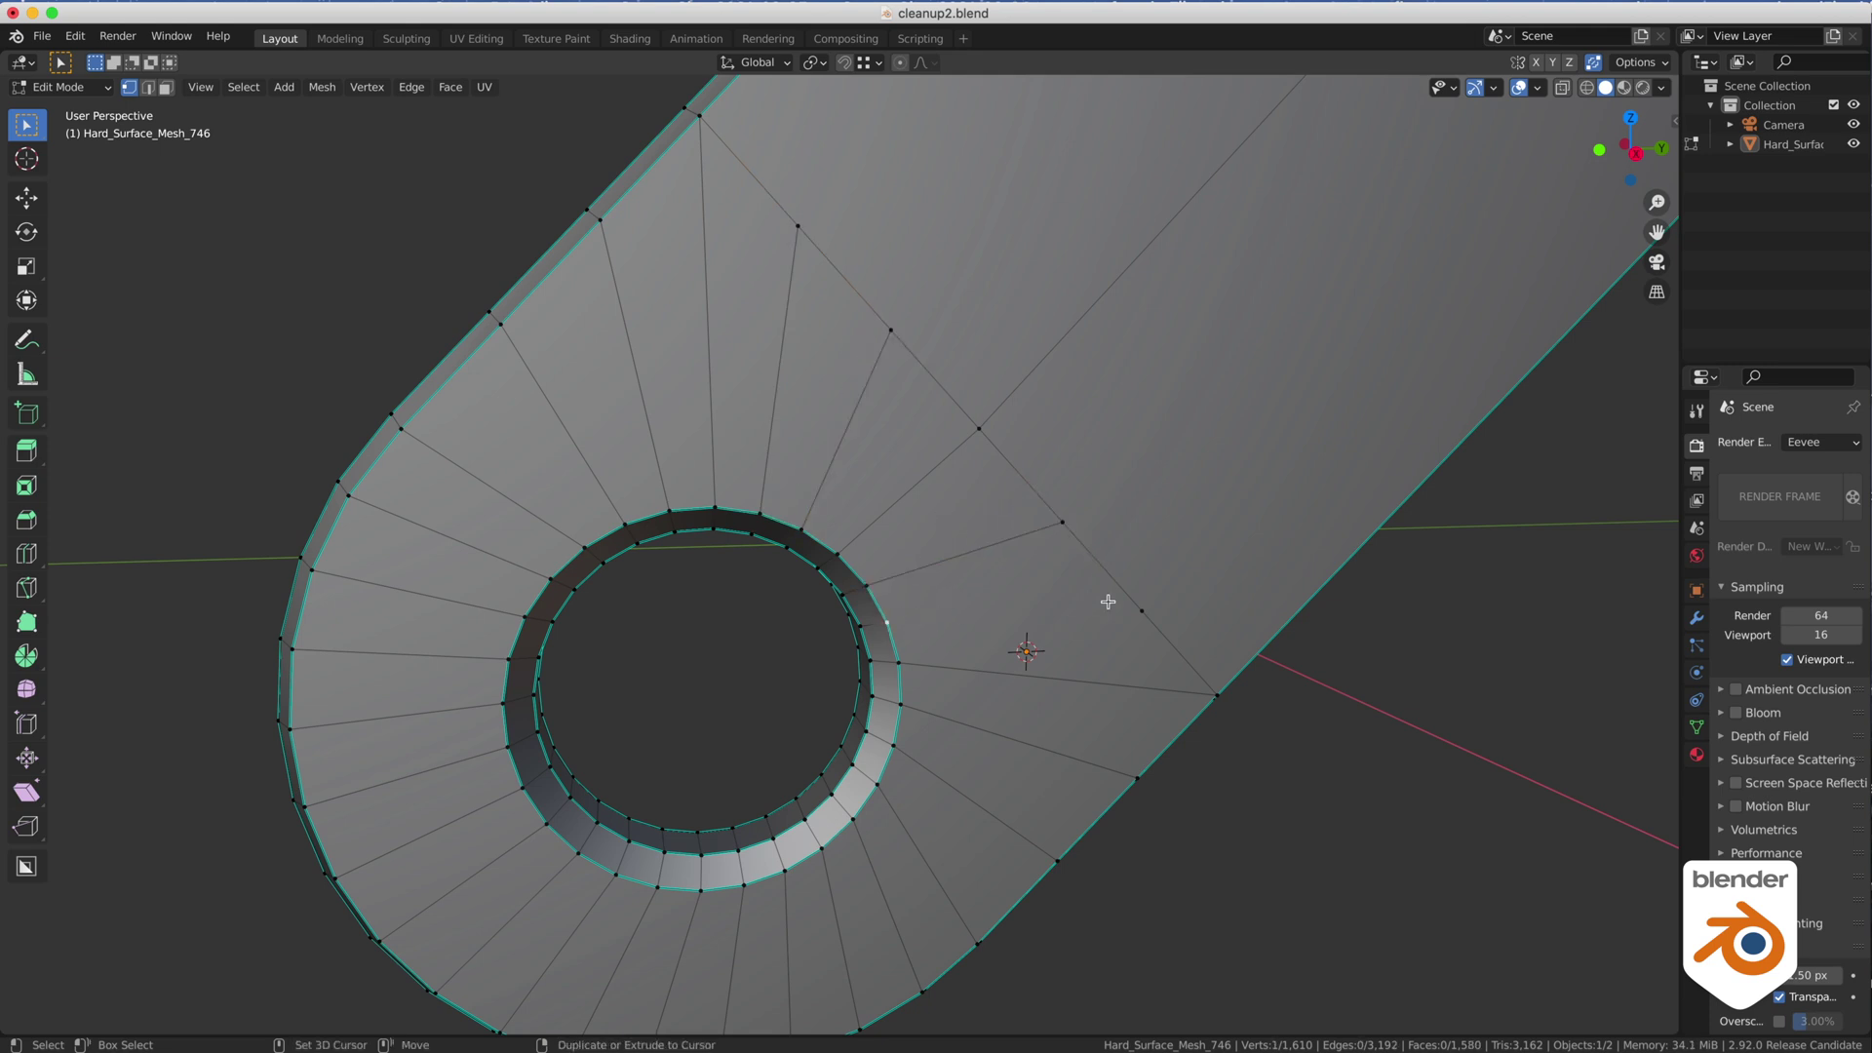
pyautogui.press('Tab')
pyautogui.press('super+s')
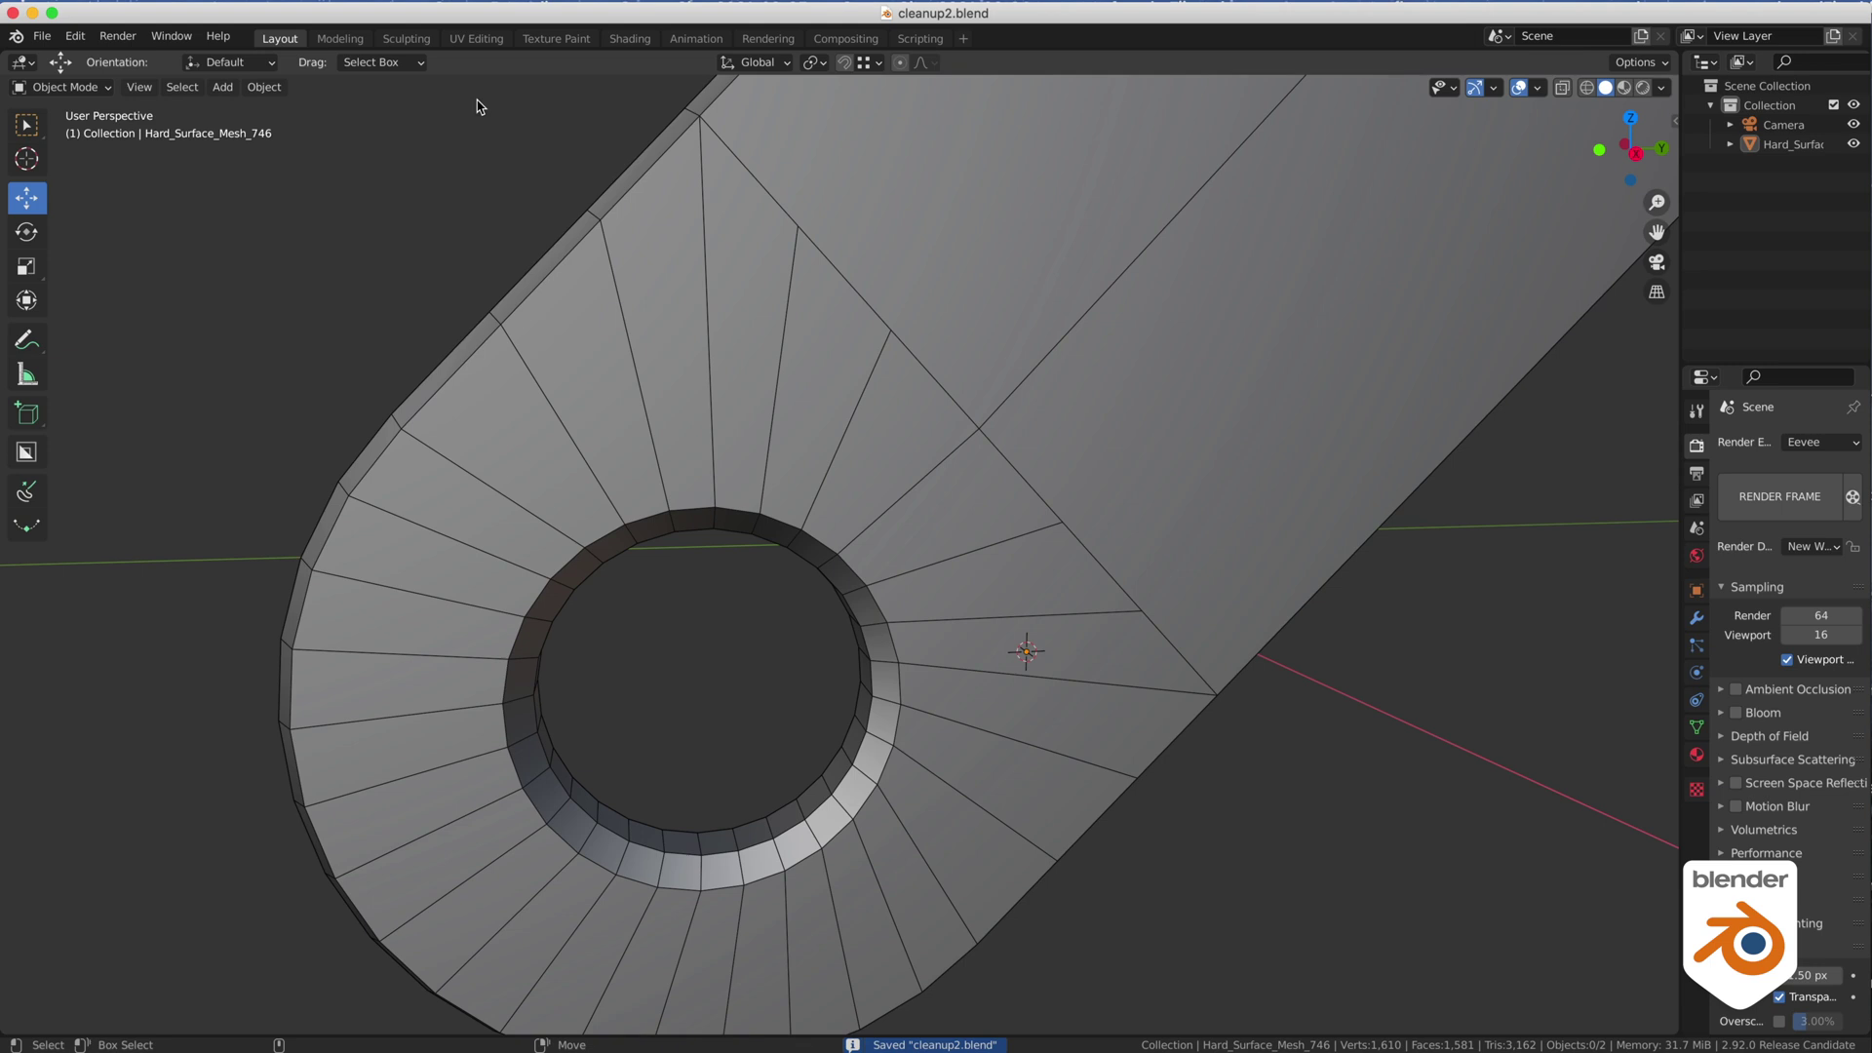
# In Edit Mode, connect the notch's lower-left corner vertex to the bend vertex below it.
pyautogui.keyDown('shift'); pyautogui.moveTo(1258, 604); pyautogui.dragTo(1252, 838, button='middle'); pyautogui.keyUp('shift')
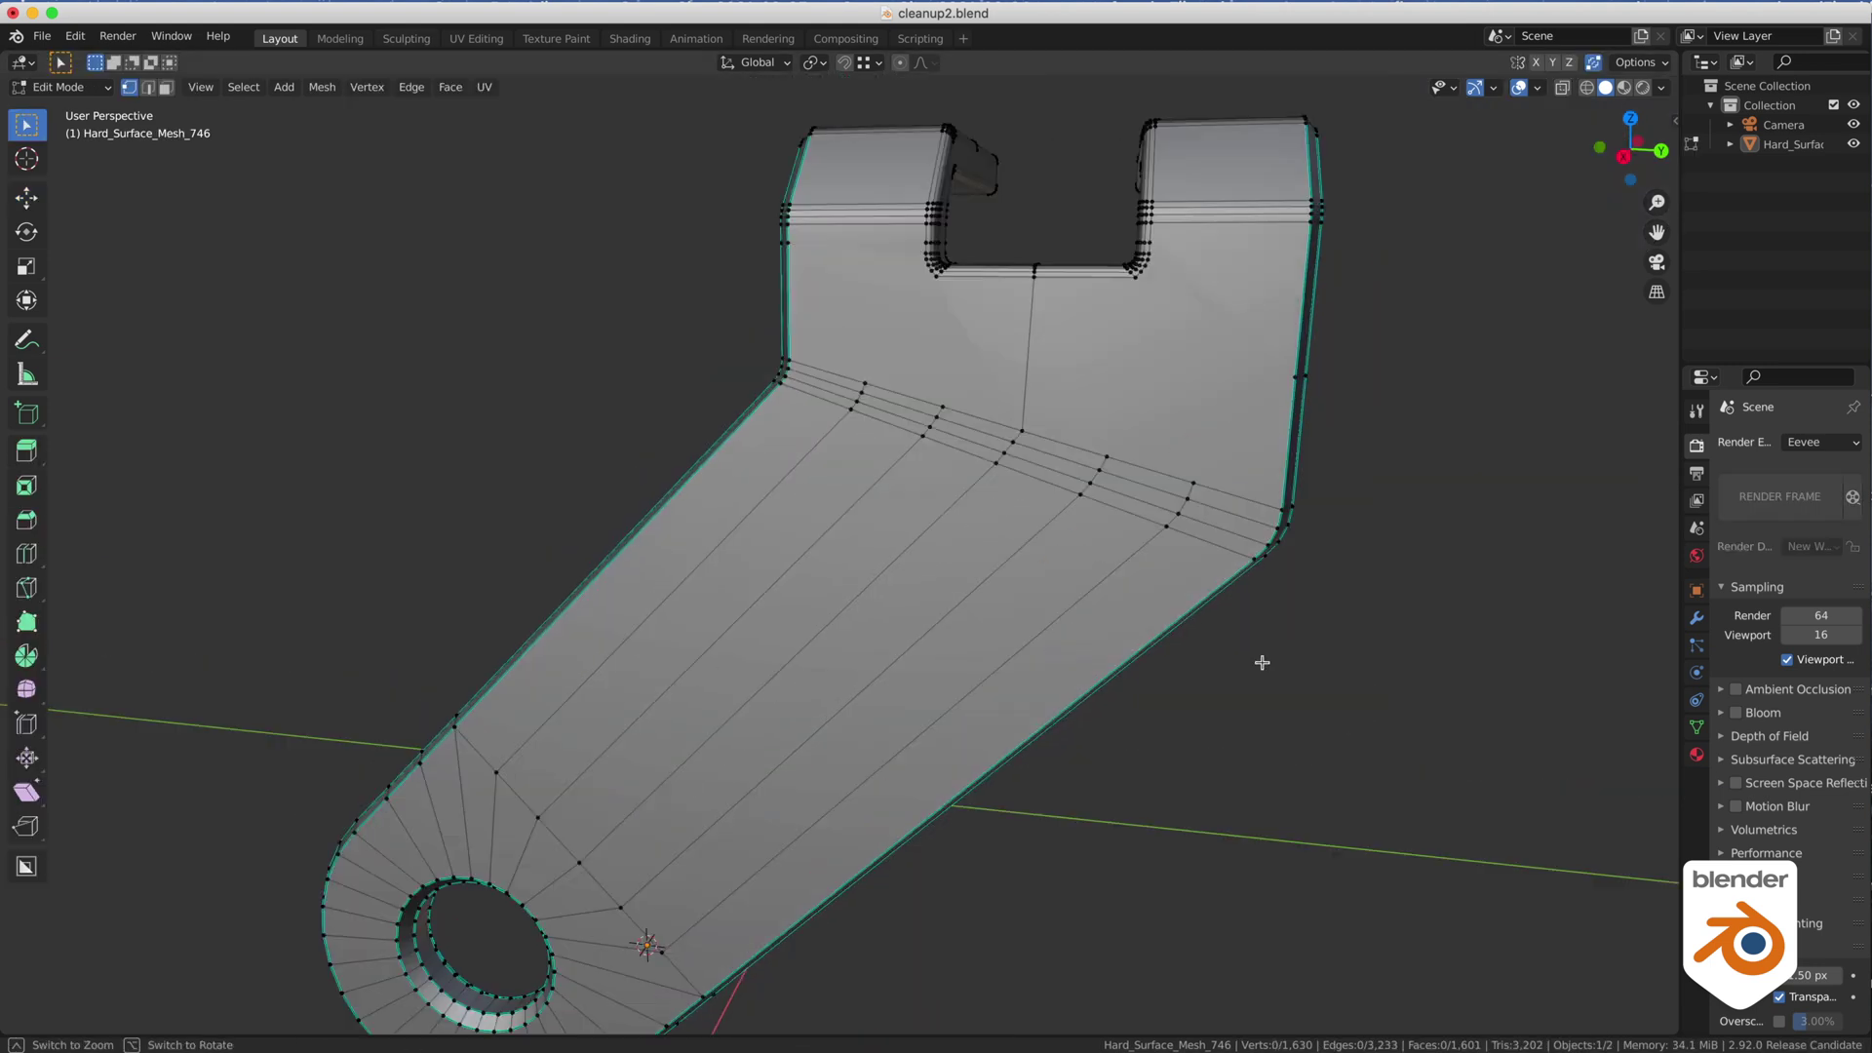
pyautogui.moveTo(965, 575); pyautogui.dragTo(982, 576, button='middle')
pyautogui.scroll(3, 982, 576)
pyautogui.click(982, 619)
pyautogui.keyDown('shift'); pyautogui.click(967, 392); pyautogui.keyUp('shift')
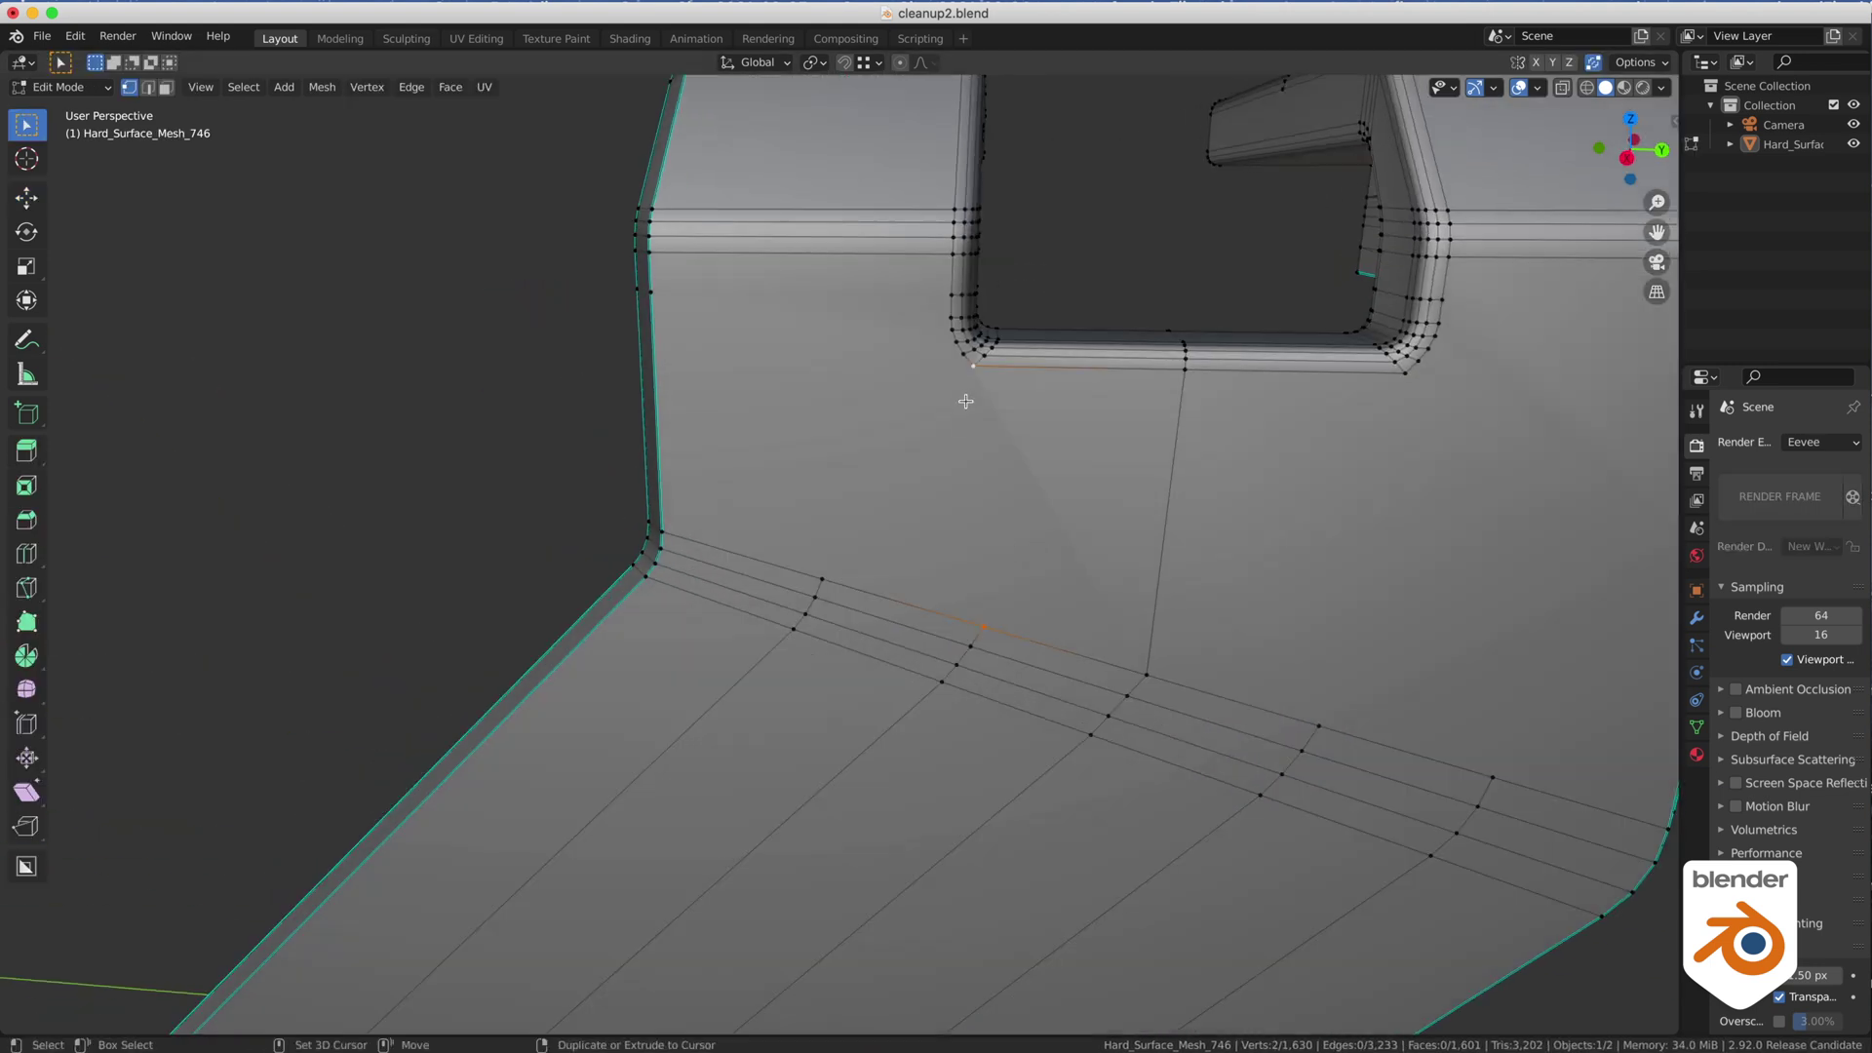
# Move the stray vertices on the left arm's outer edge up about 0.032 m along Z onto the bend line.
pyautogui.moveTo(1401, 398); pyautogui.dragTo(1053, 399, button='middle')
pyautogui.click(1015, 414)
pyautogui.press('w')
pyautogui.moveTo(1016, 353); pyautogui.dragTo(1016, 363)
# Cut a lengthwise edge down the middle of the left arm's front and connect its lower vertex to the plate's bend.
pyautogui.moveTo(994, 440); pyautogui.dragTo(961, 397, button='middle')
pyautogui.rightClick(962, 397)
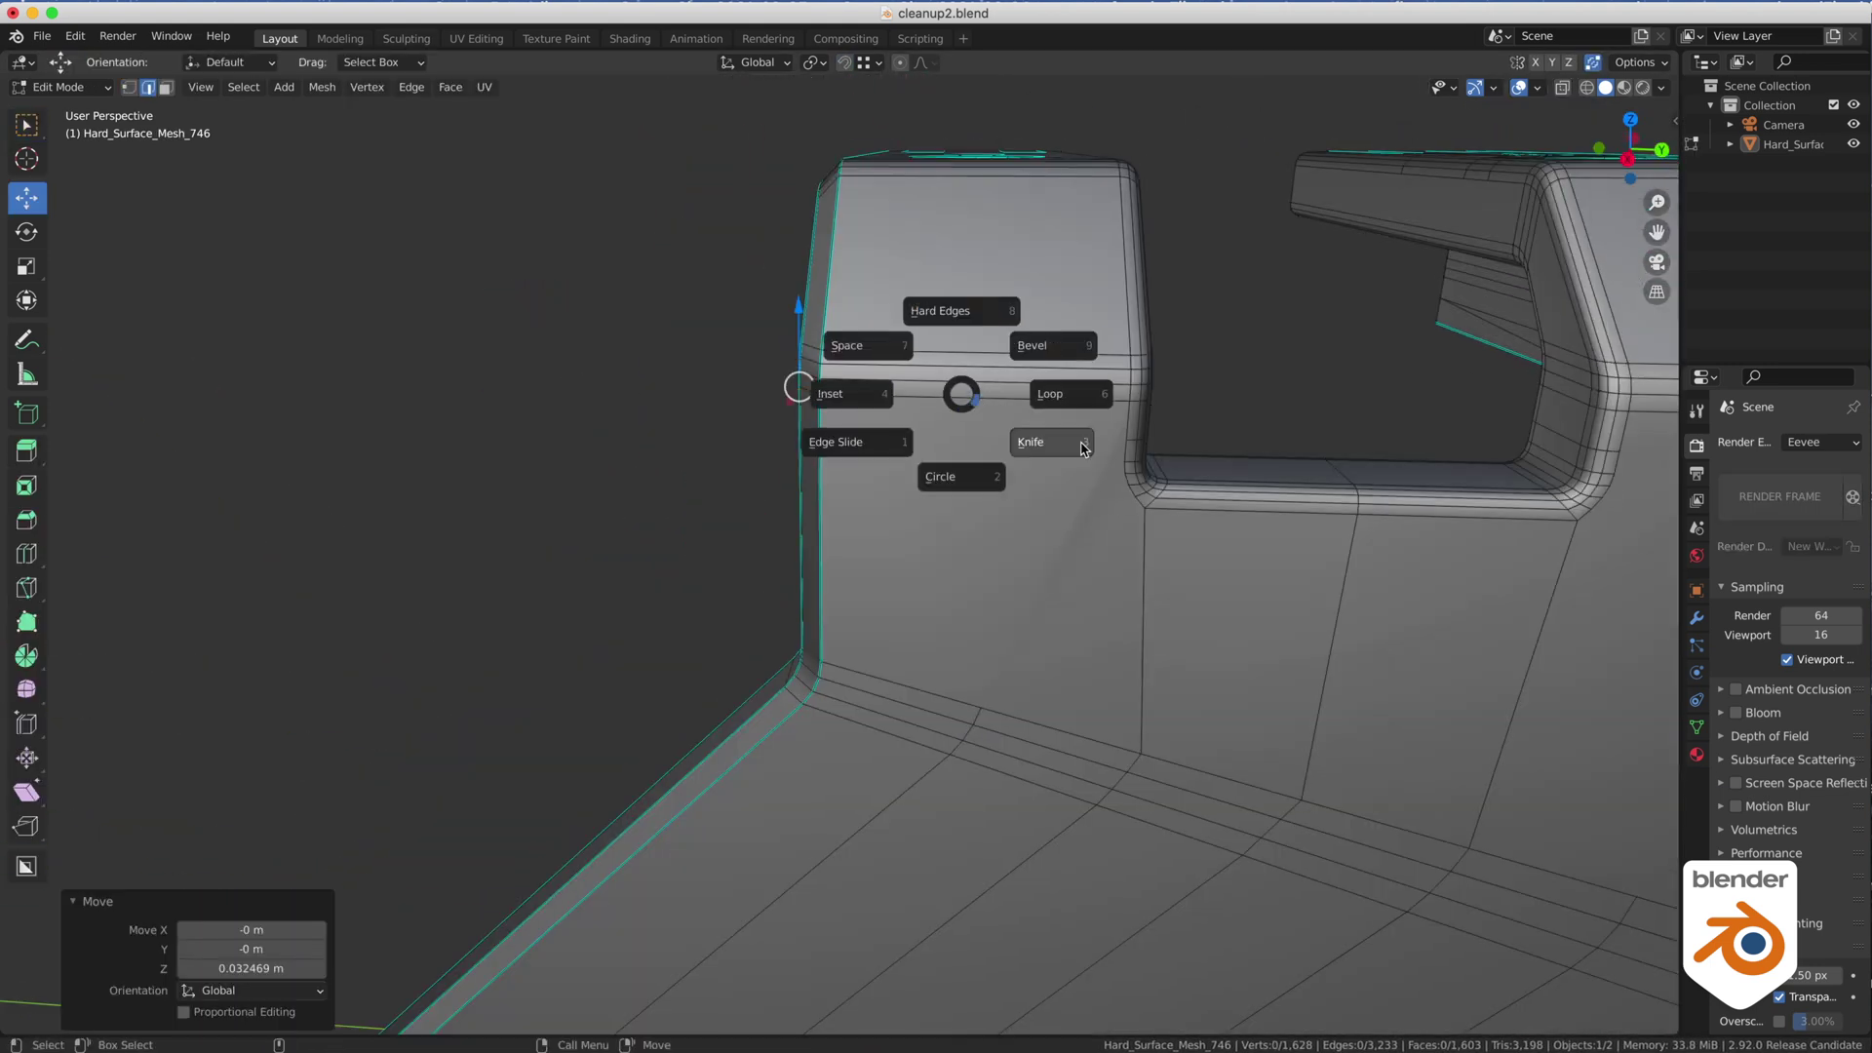
pyautogui.click(1082, 443)
pyautogui.click(953, 389)
pyautogui.keyDown('shift'); pyautogui.click(955, 697); pyautogui.keyUp('shift')
pyautogui.press('j')
# Add a loop cut down the middle of the right arm's front and connect its lower vertex to the plate's bend.
pyautogui.keyDown('shift'); pyautogui.moveTo(1297, 468); pyautogui.dragTo(848, 546, button='middle'); pyautogui.keyUp('shift')
pyautogui.hotkey('ctrl', 'r')
pyautogui.click(1258, 472)
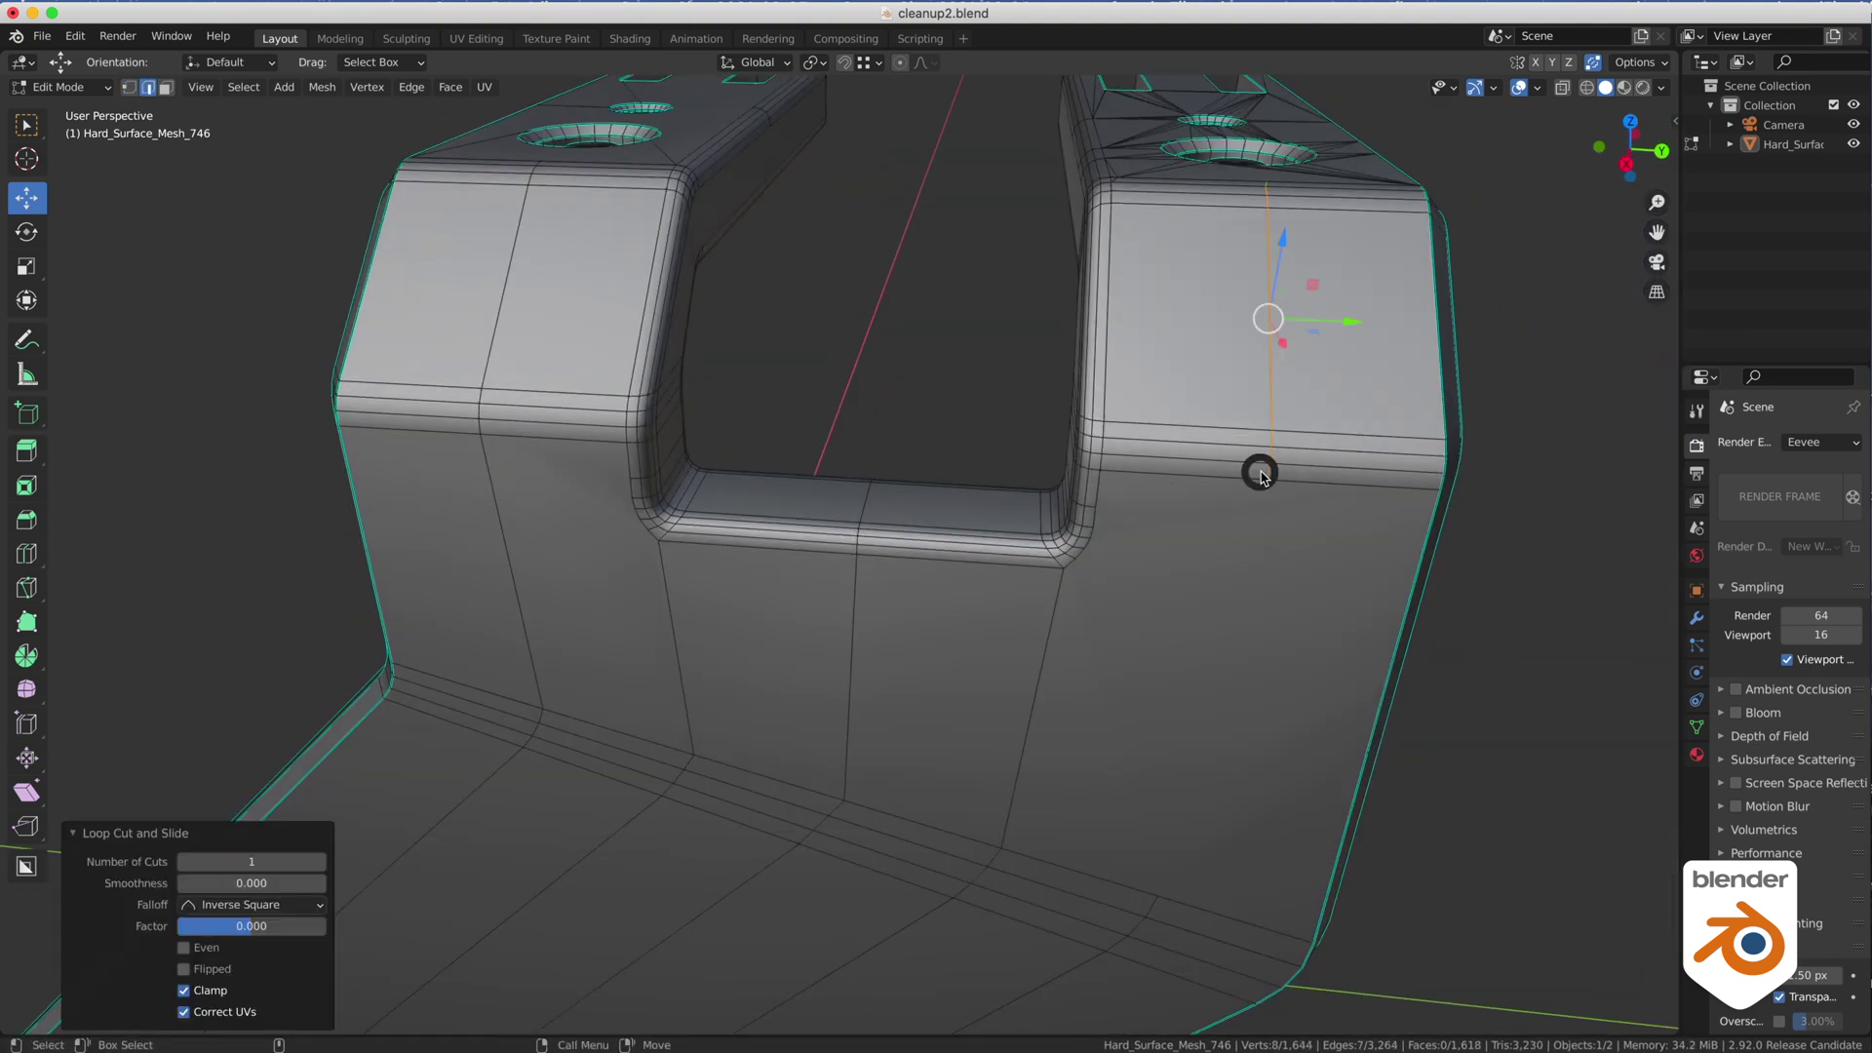
pyautogui.click(1268, 479)
pyautogui.keyDown('shift'); pyautogui.click(1157, 895); pyautogui.keyUp('shift')
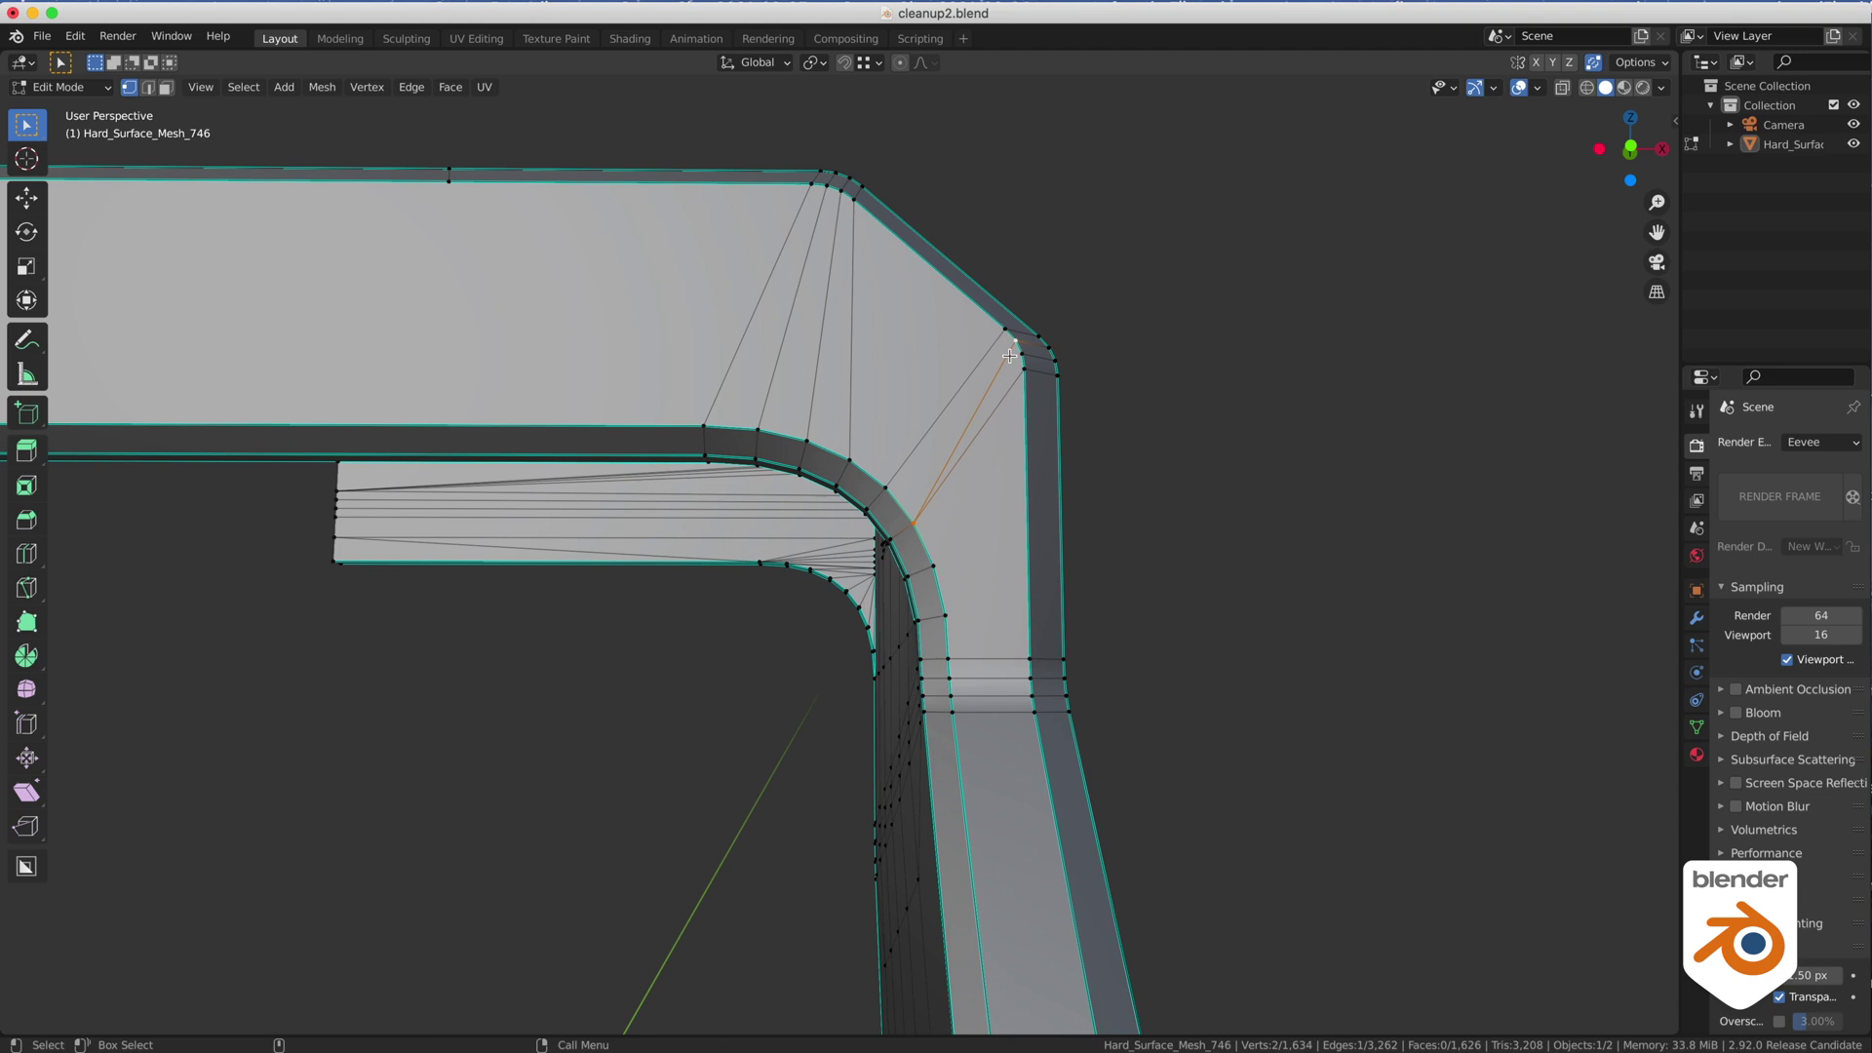
# Dissolve the surplus edge fanning from the inner curve to the outer corner on the arm's side face, then return to vertex selection.
pyautogui.press('Tab')
pyautogui.click(1003, 506)
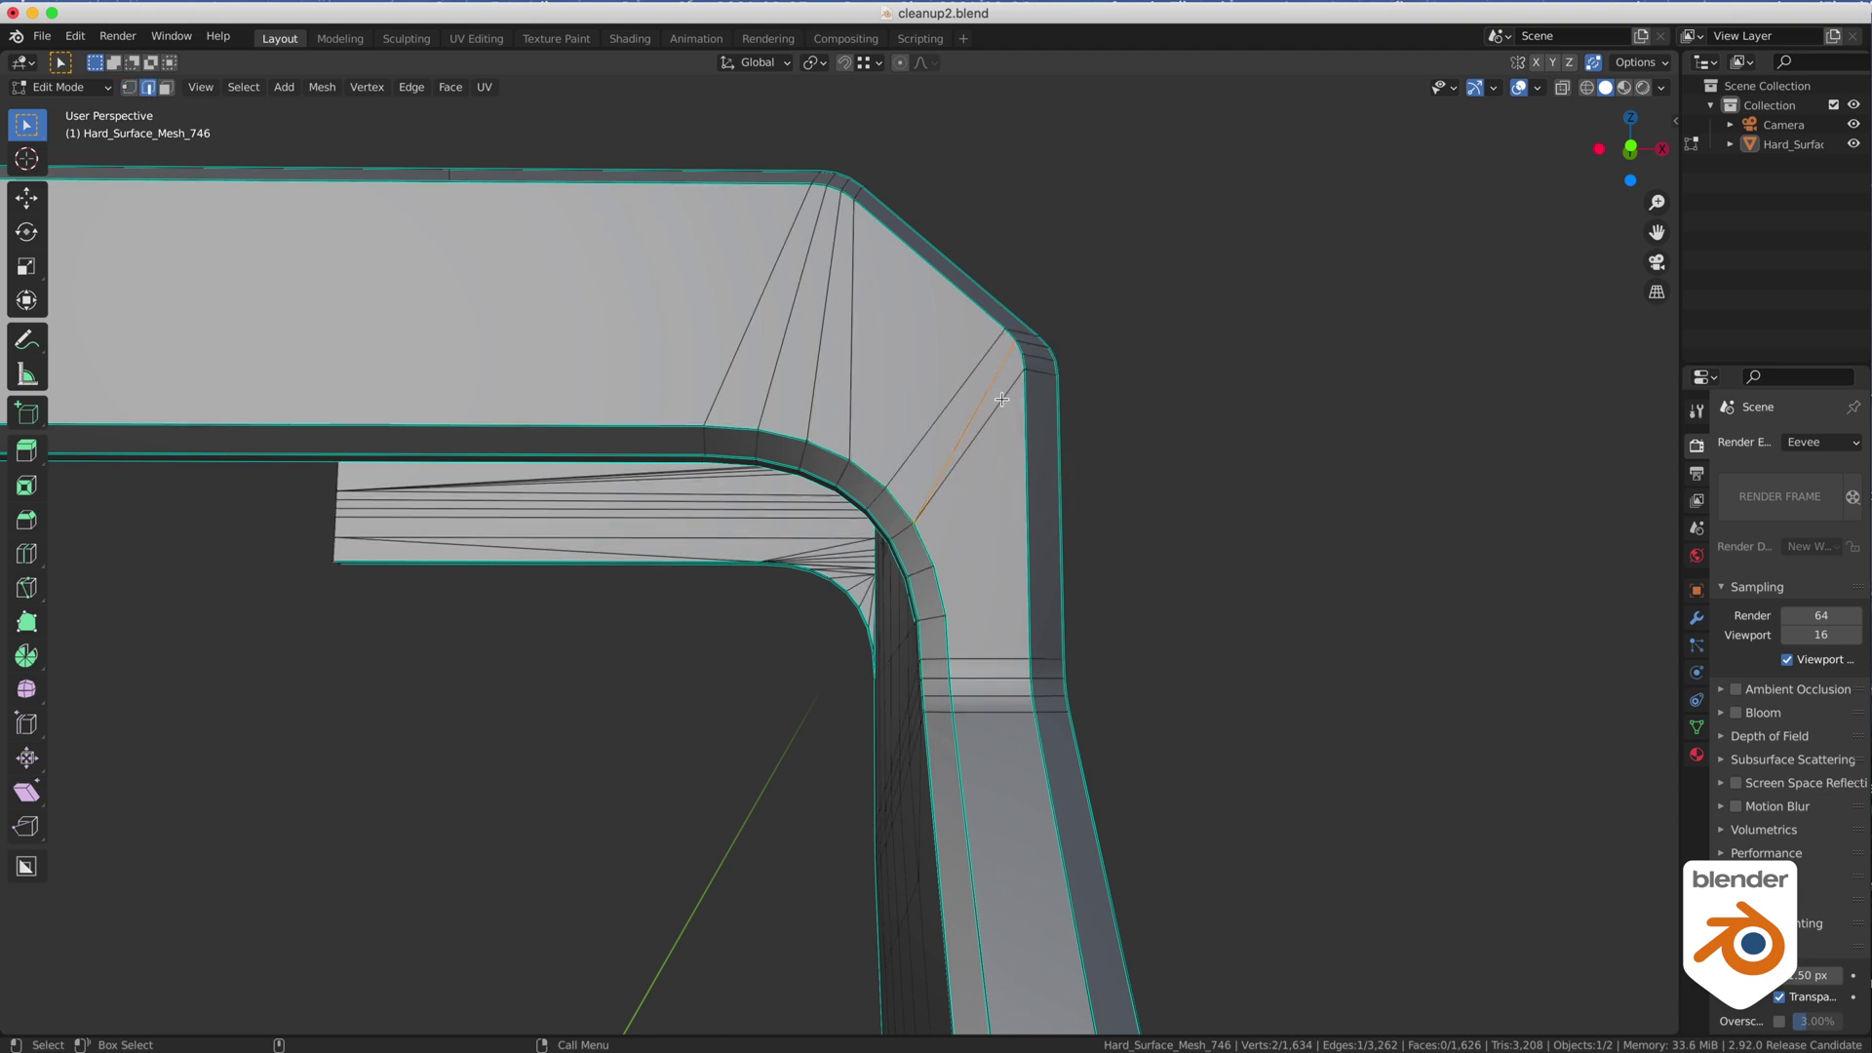
pyautogui.hotkey('ctrl', 'x')
pyautogui.press('Tab')
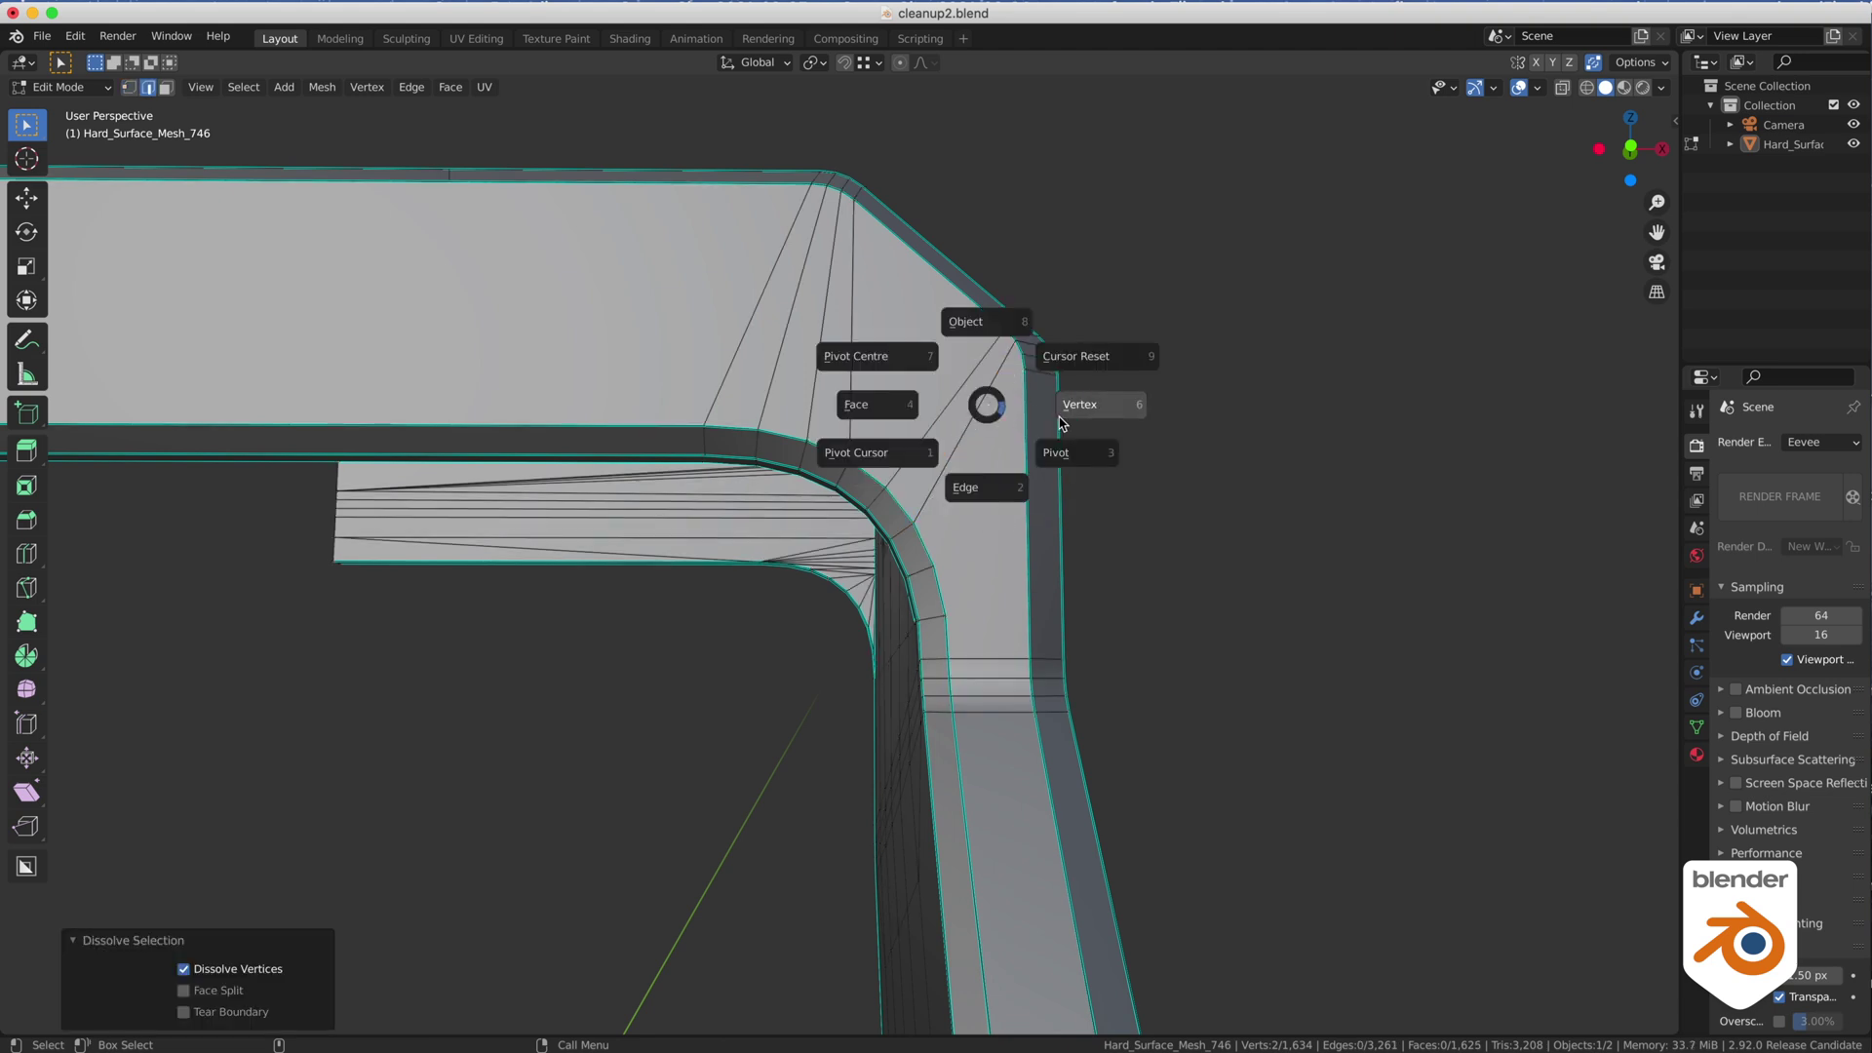
pyautogui.click(1079, 412)
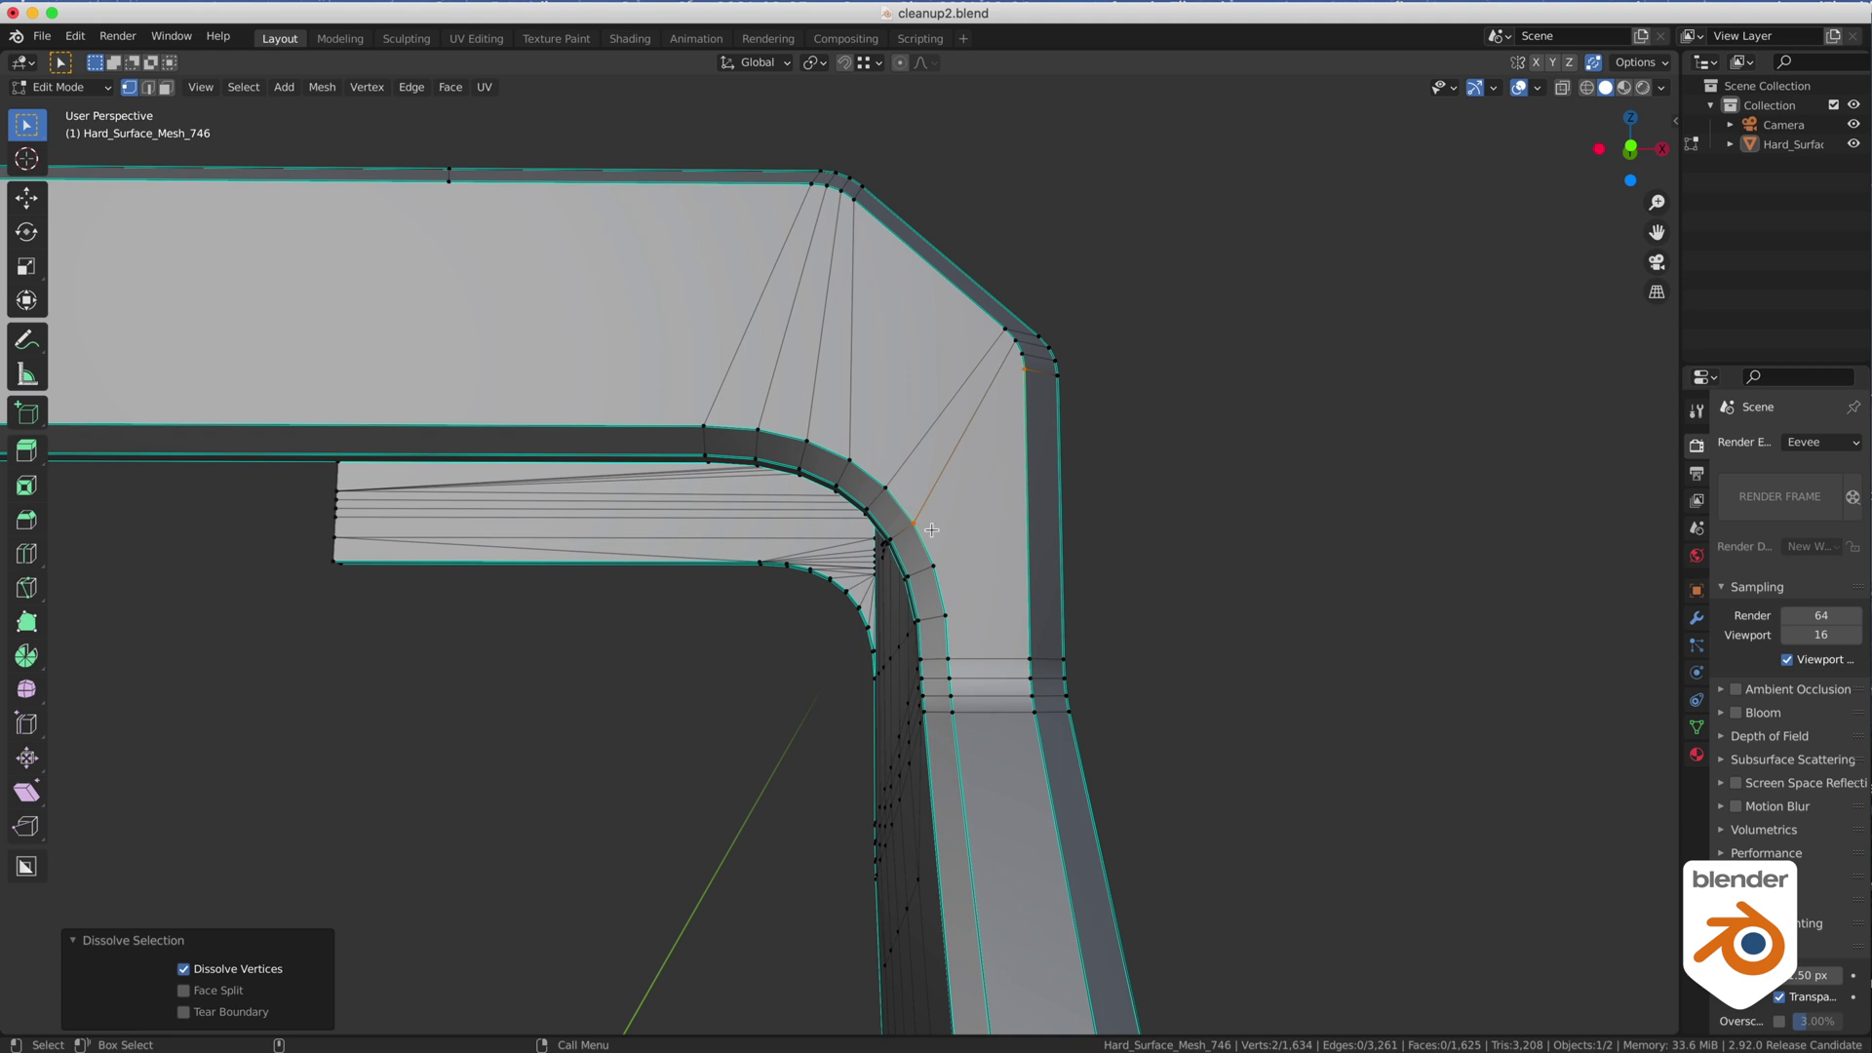
# Connect the remaining outer-corner vertices to the next vertices along the inner curve on the arm's side face.
pyautogui.click(941, 549)
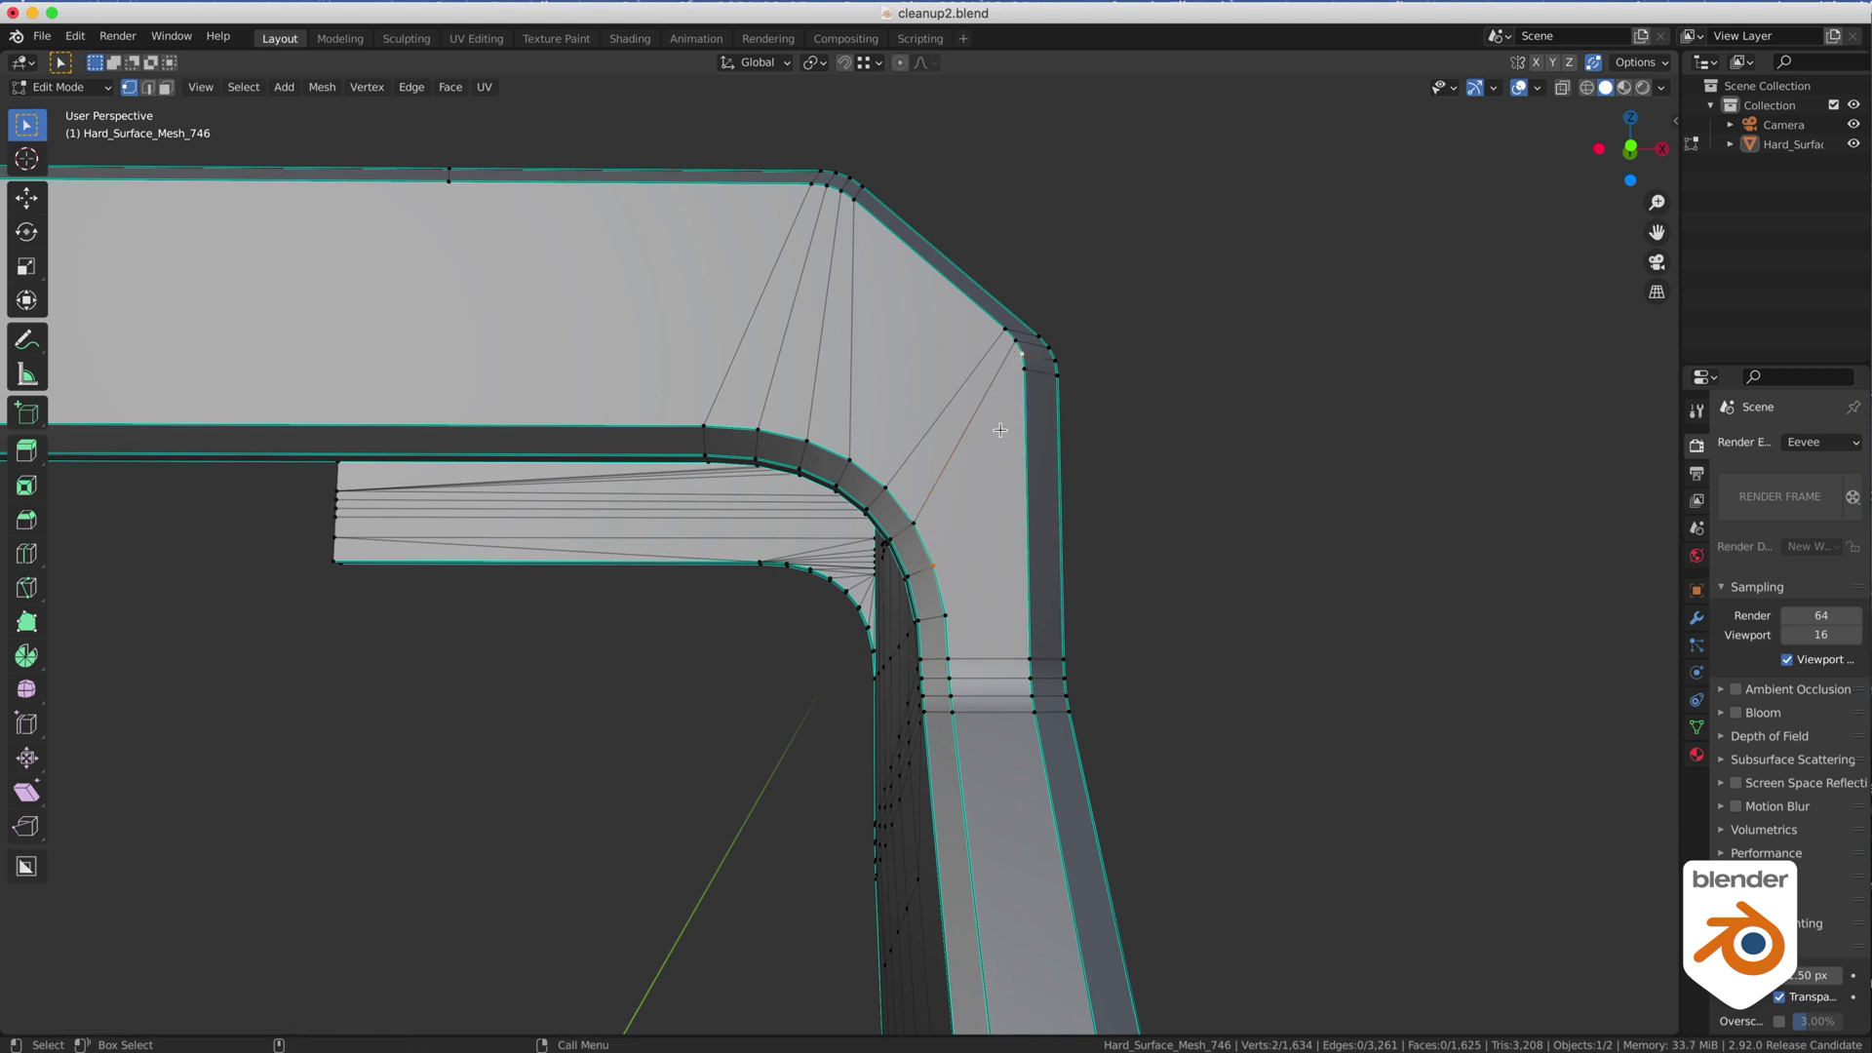
pyautogui.click(1021, 389)
pyautogui.keyDown('shift'); pyautogui.click(953, 601); pyautogui.keyUp('shift')
# Move the extra vertex on the small hole's rim onto the neighbouring rim vertex to merge them.
pyautogui.moveTo(1309, 459); pyautogui.dragTo(1246, 435, button='middle')
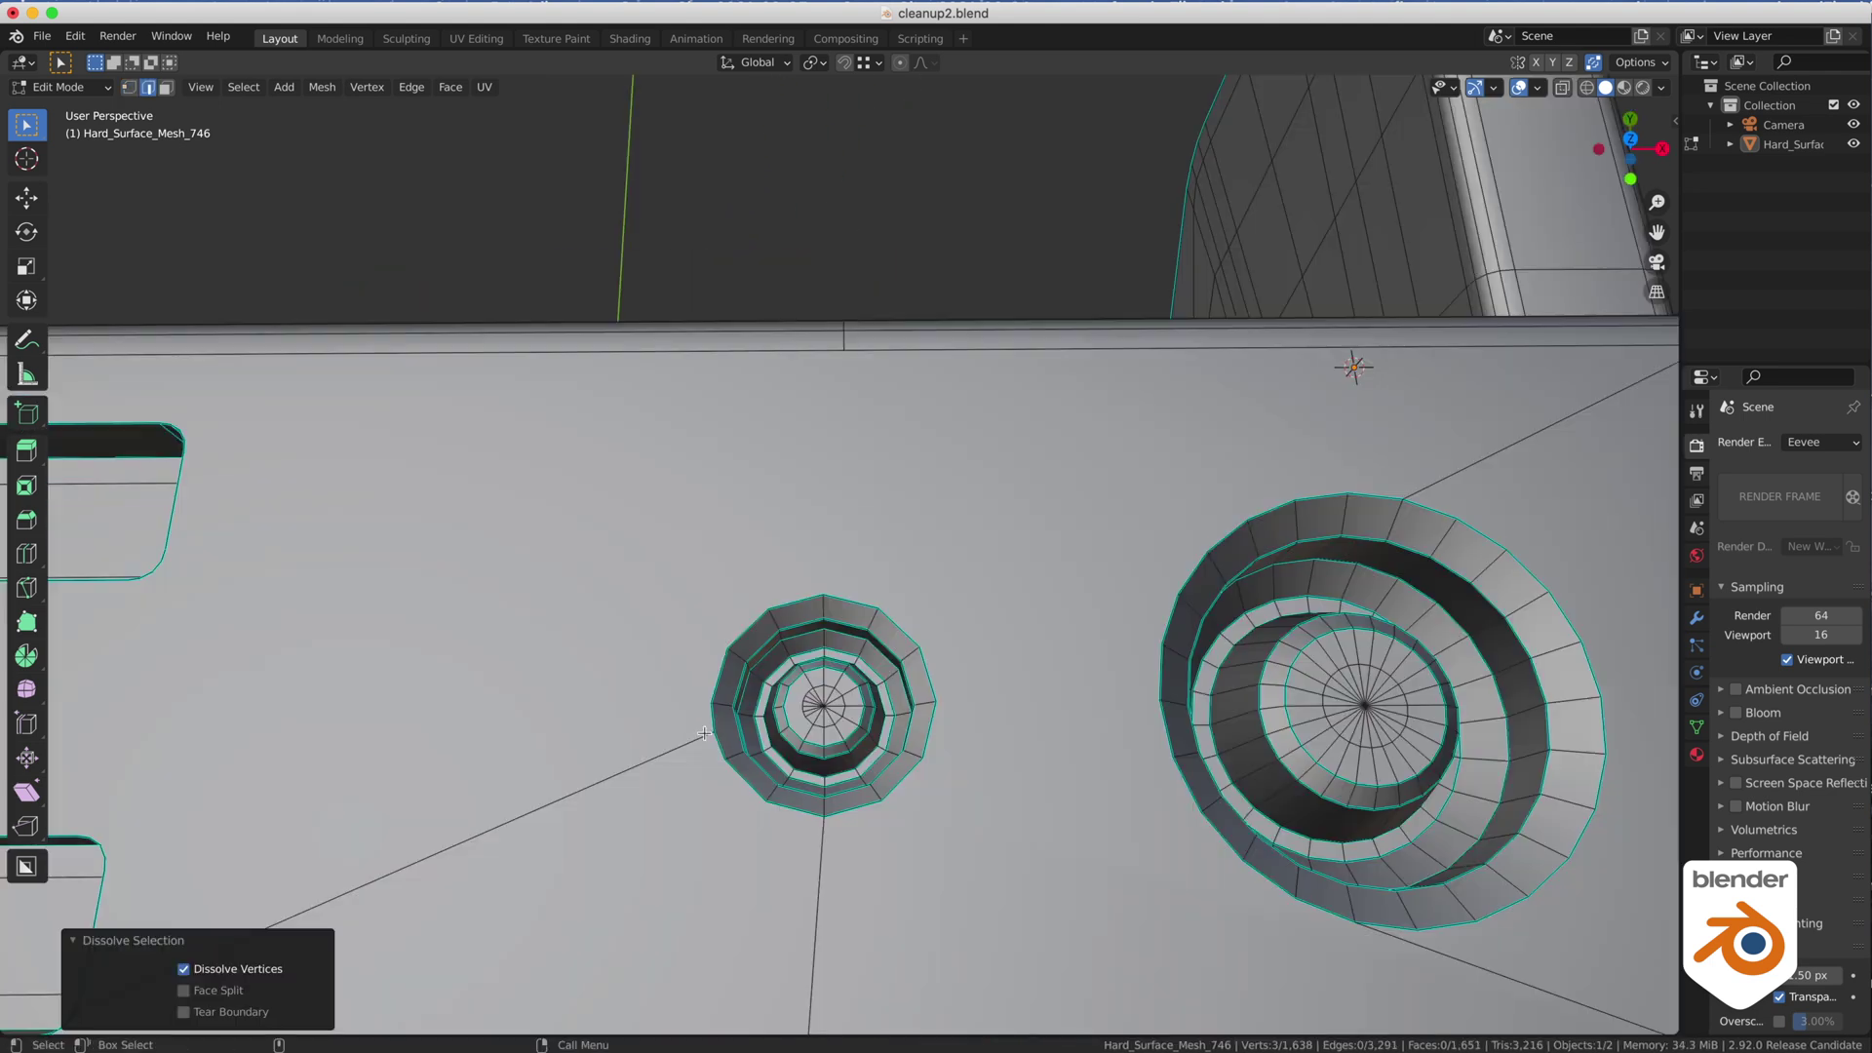
pyautogui.hotkey('ctrl', 'Tab')
pyautogui.click(672, 736)
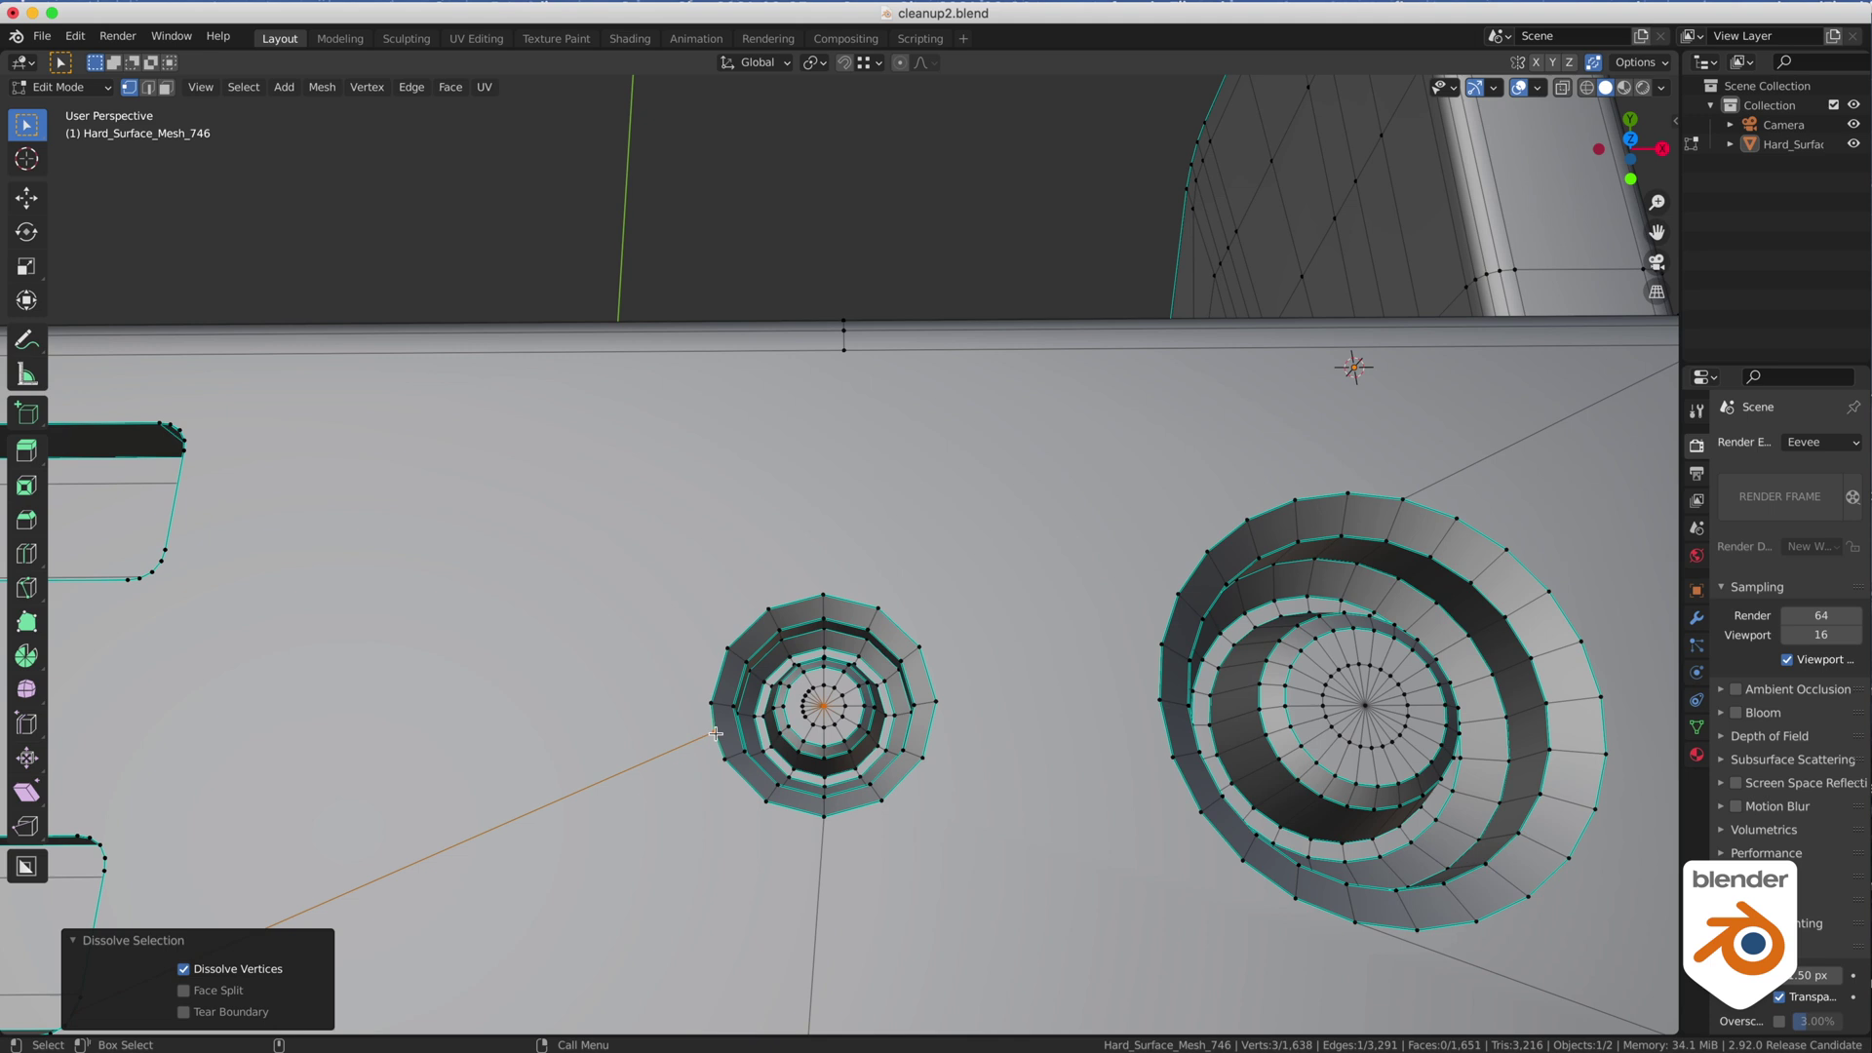
pyautogui.click(716, 734)
pyautogui.press('w')
pyautogui.press('x')
pyautogui.moveTo(715, 735); pyautogui.dragTo(713, 711)
pyautogui.press('x')
pyautogui.click(559, 660)
# Select every other radial edge loop around the large recessed hole and dissolve the selection.
pyautogui.keyDown('alt'); pyautogui.moveTo(974, 711); pyautogui.dragTo(955, 711, button='right'); pyautogui.keyUp('alt')
pyautogui.keyDown('alt'); pyautogui.moveTo(955, 711); pyautogui.dragTo(727, 709, button='middle'); pyautogui.keyUp('alt')
pyautogui.rightClick(812, 649)
pyautogui.click(824, 727)
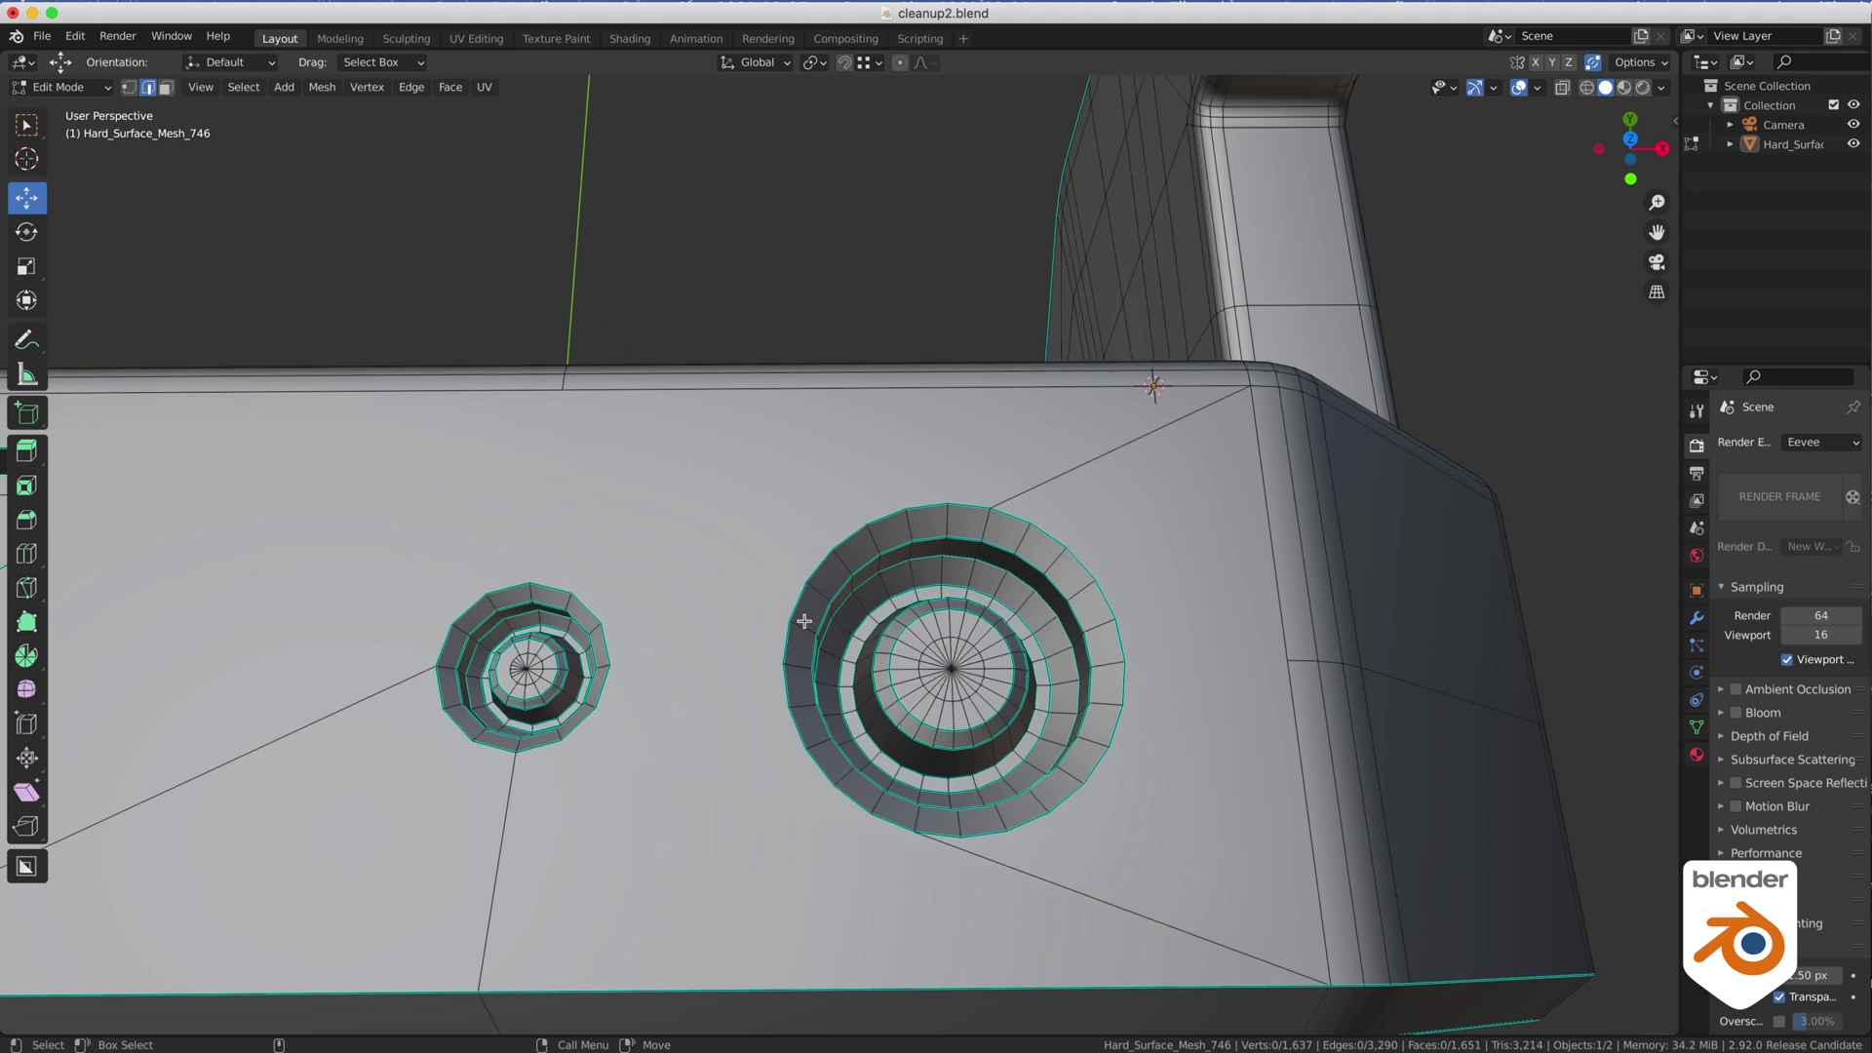
pyautogui.keyDown('alt'); pyautogui.keyDown('shift'); pyautogui.click(841, 564); pyautogui.keyUp('shift'); pyautogui.keyUp('alt')
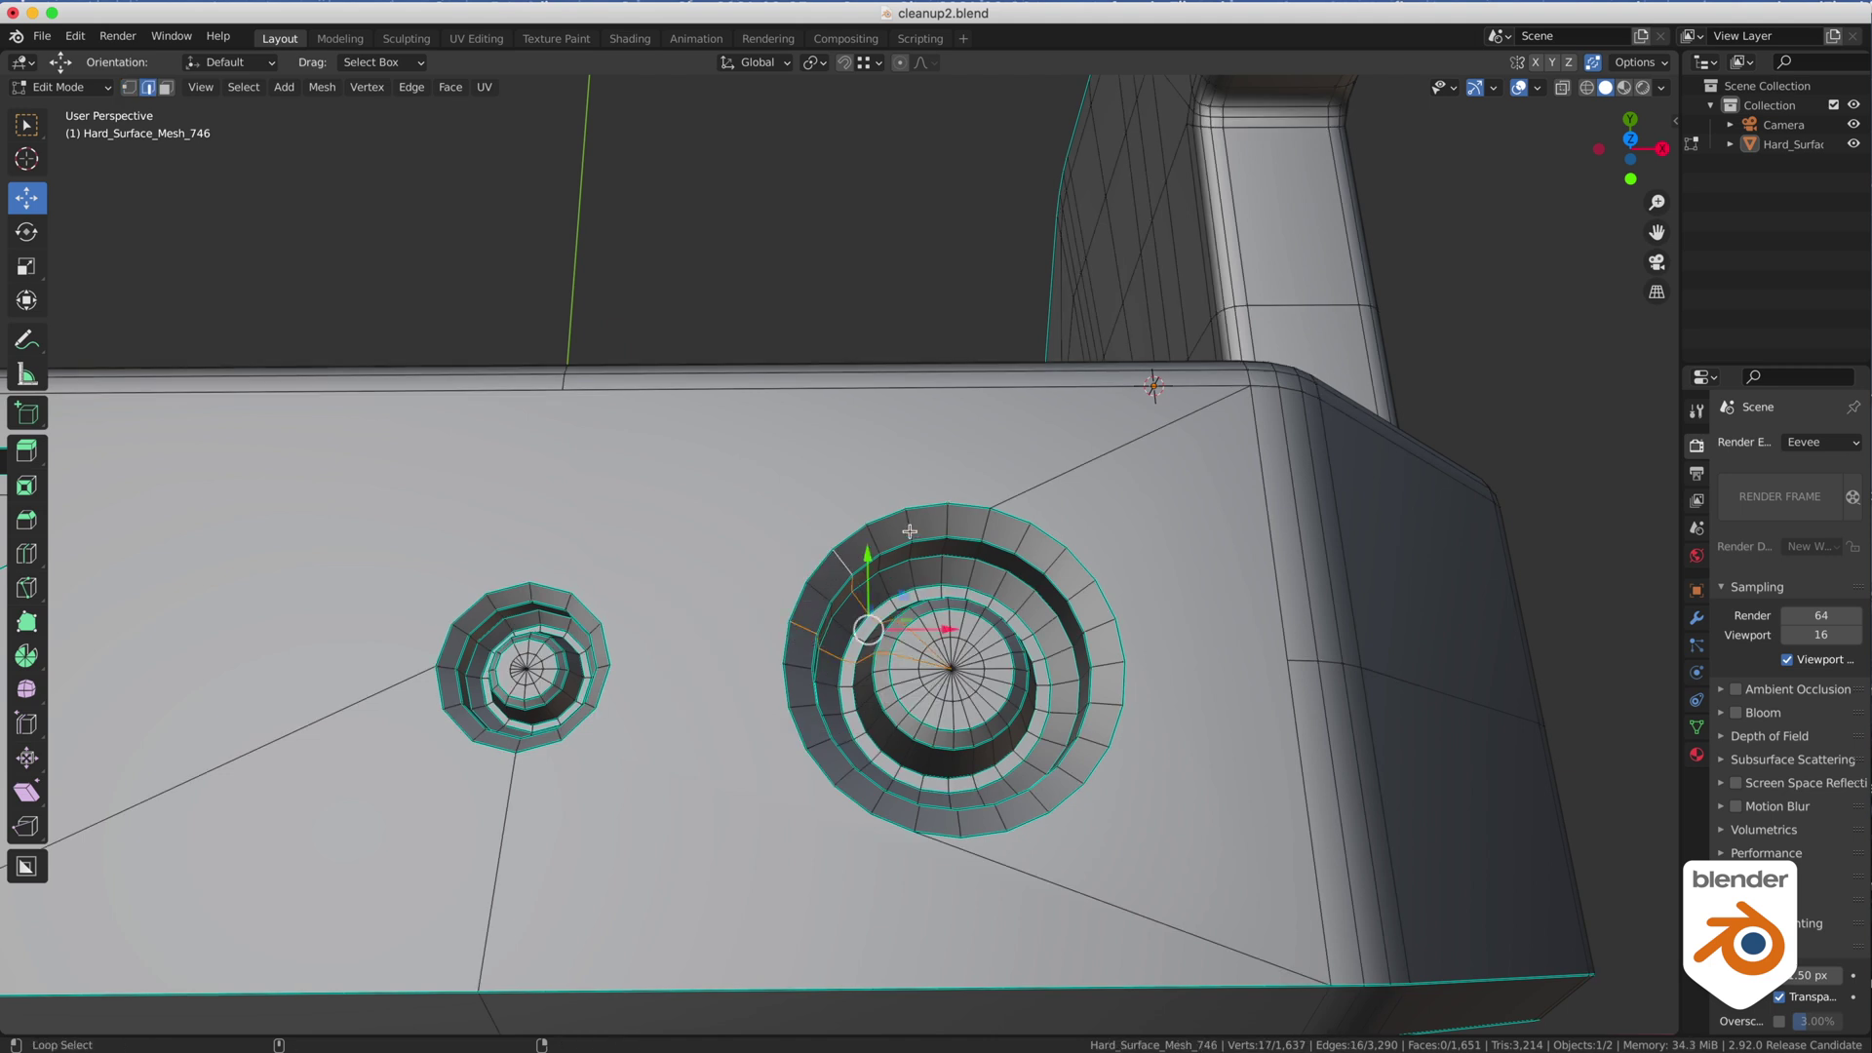
pyautogui.keyDown('alt'); pyautogui.keyDown('shift'); pyautogui.click(916, 530); pyautogui.keyUp('shift'); pyautogui.keyUp('alt')
pyautogui.press('w')
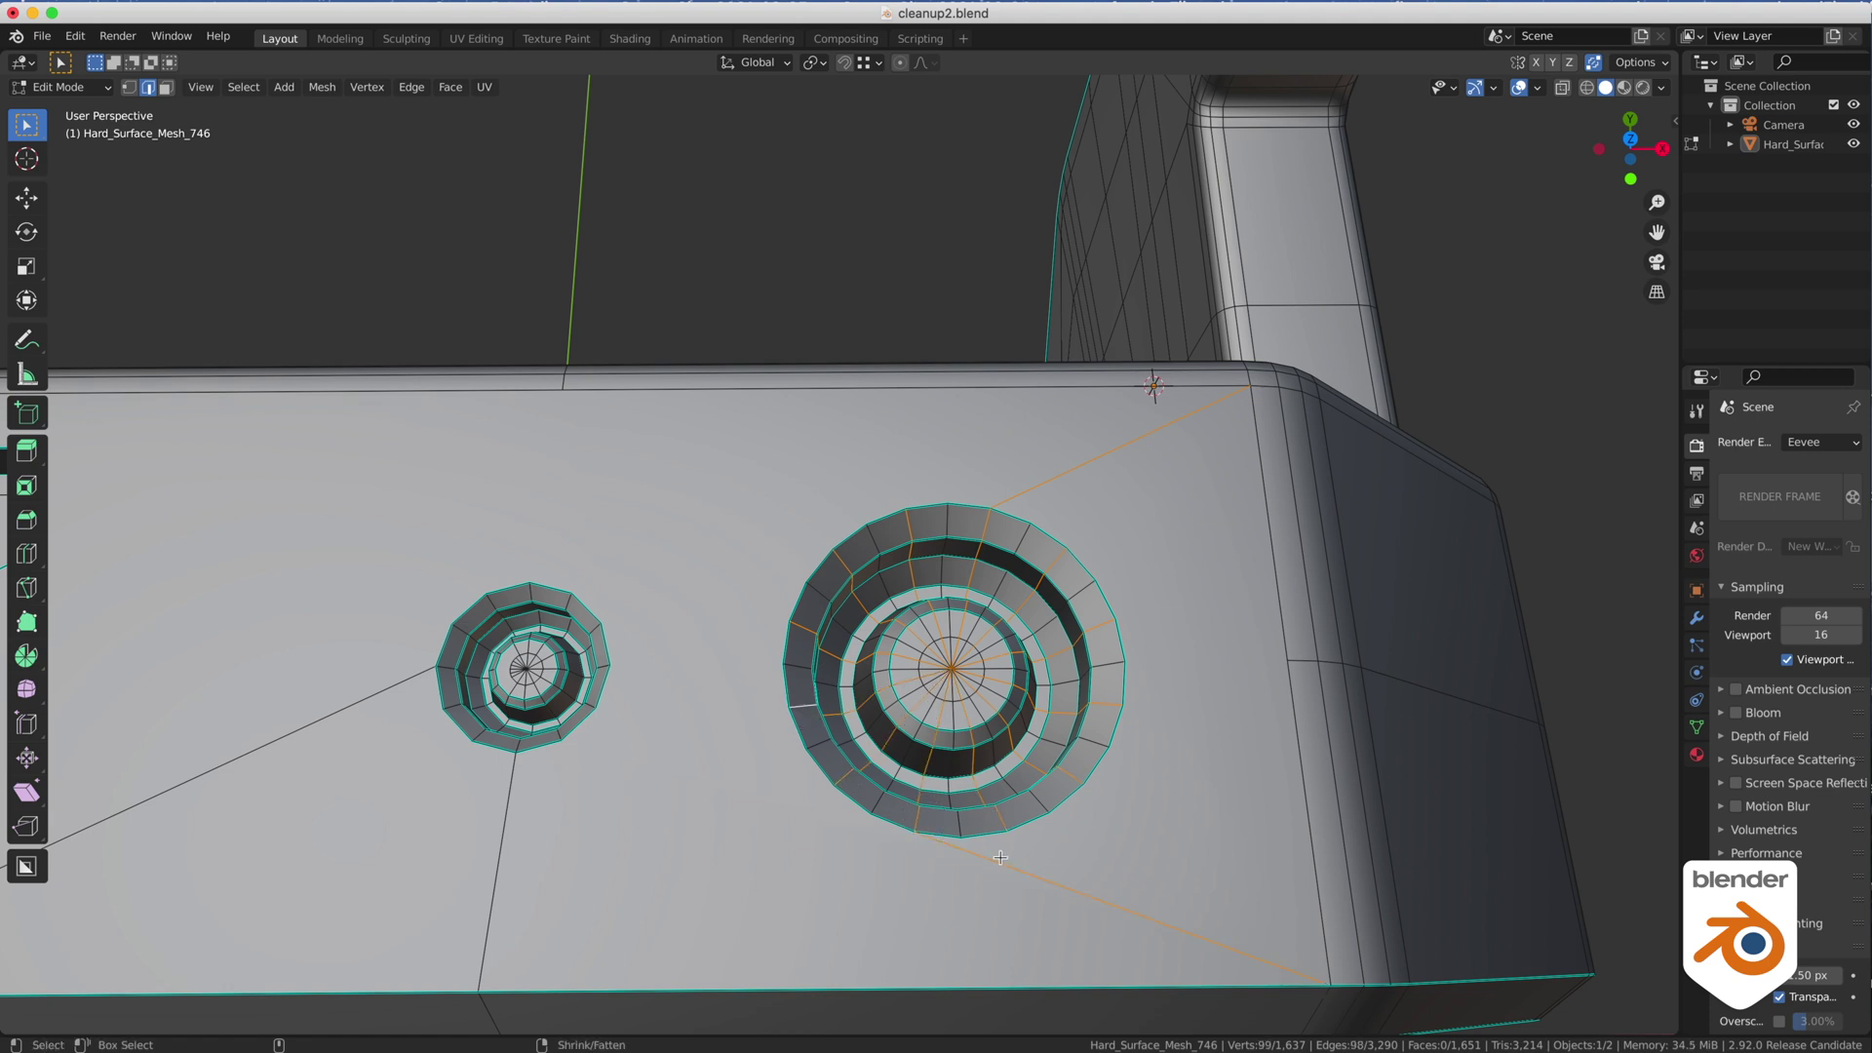
pyautogui.hotkey('ctrl', 'x')
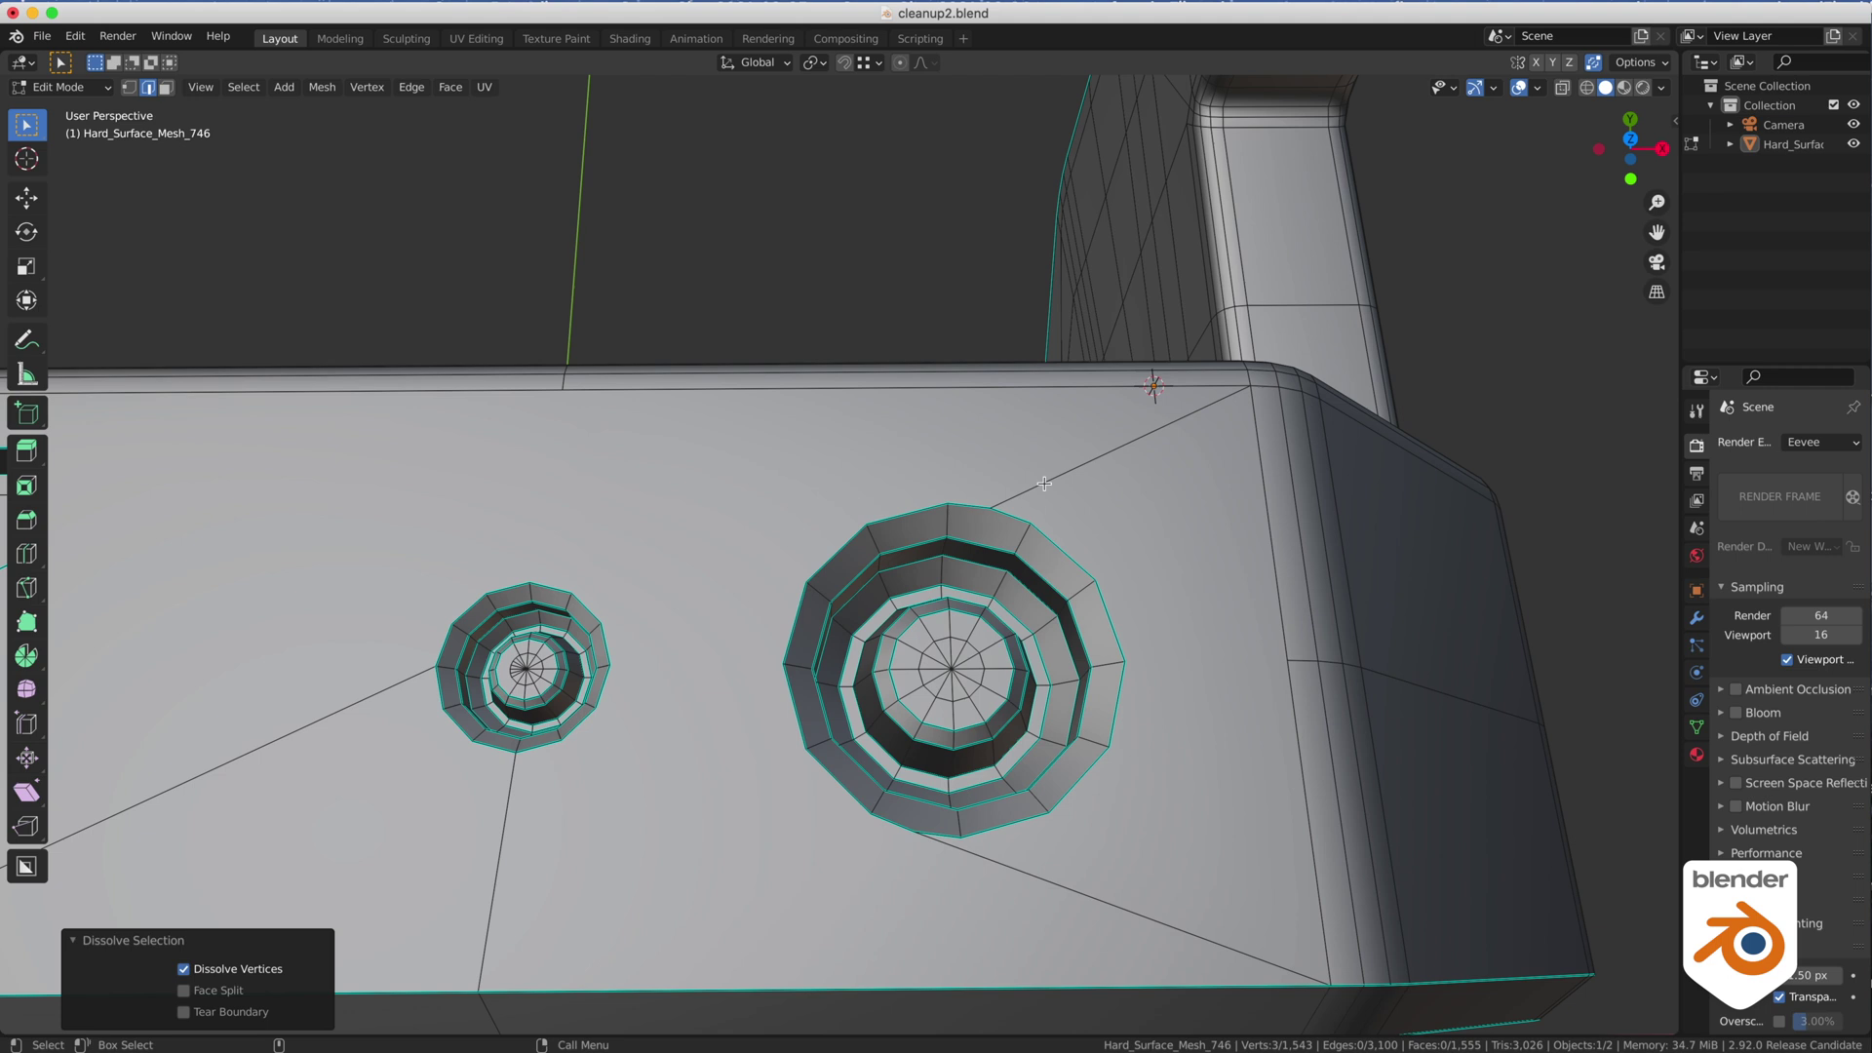
# Snap the two leftover diagonal-edge vertices on the large hole's rim onto their neighbouring rim vertices.
pyautogui.hotkey('ctrl', 'Tab')
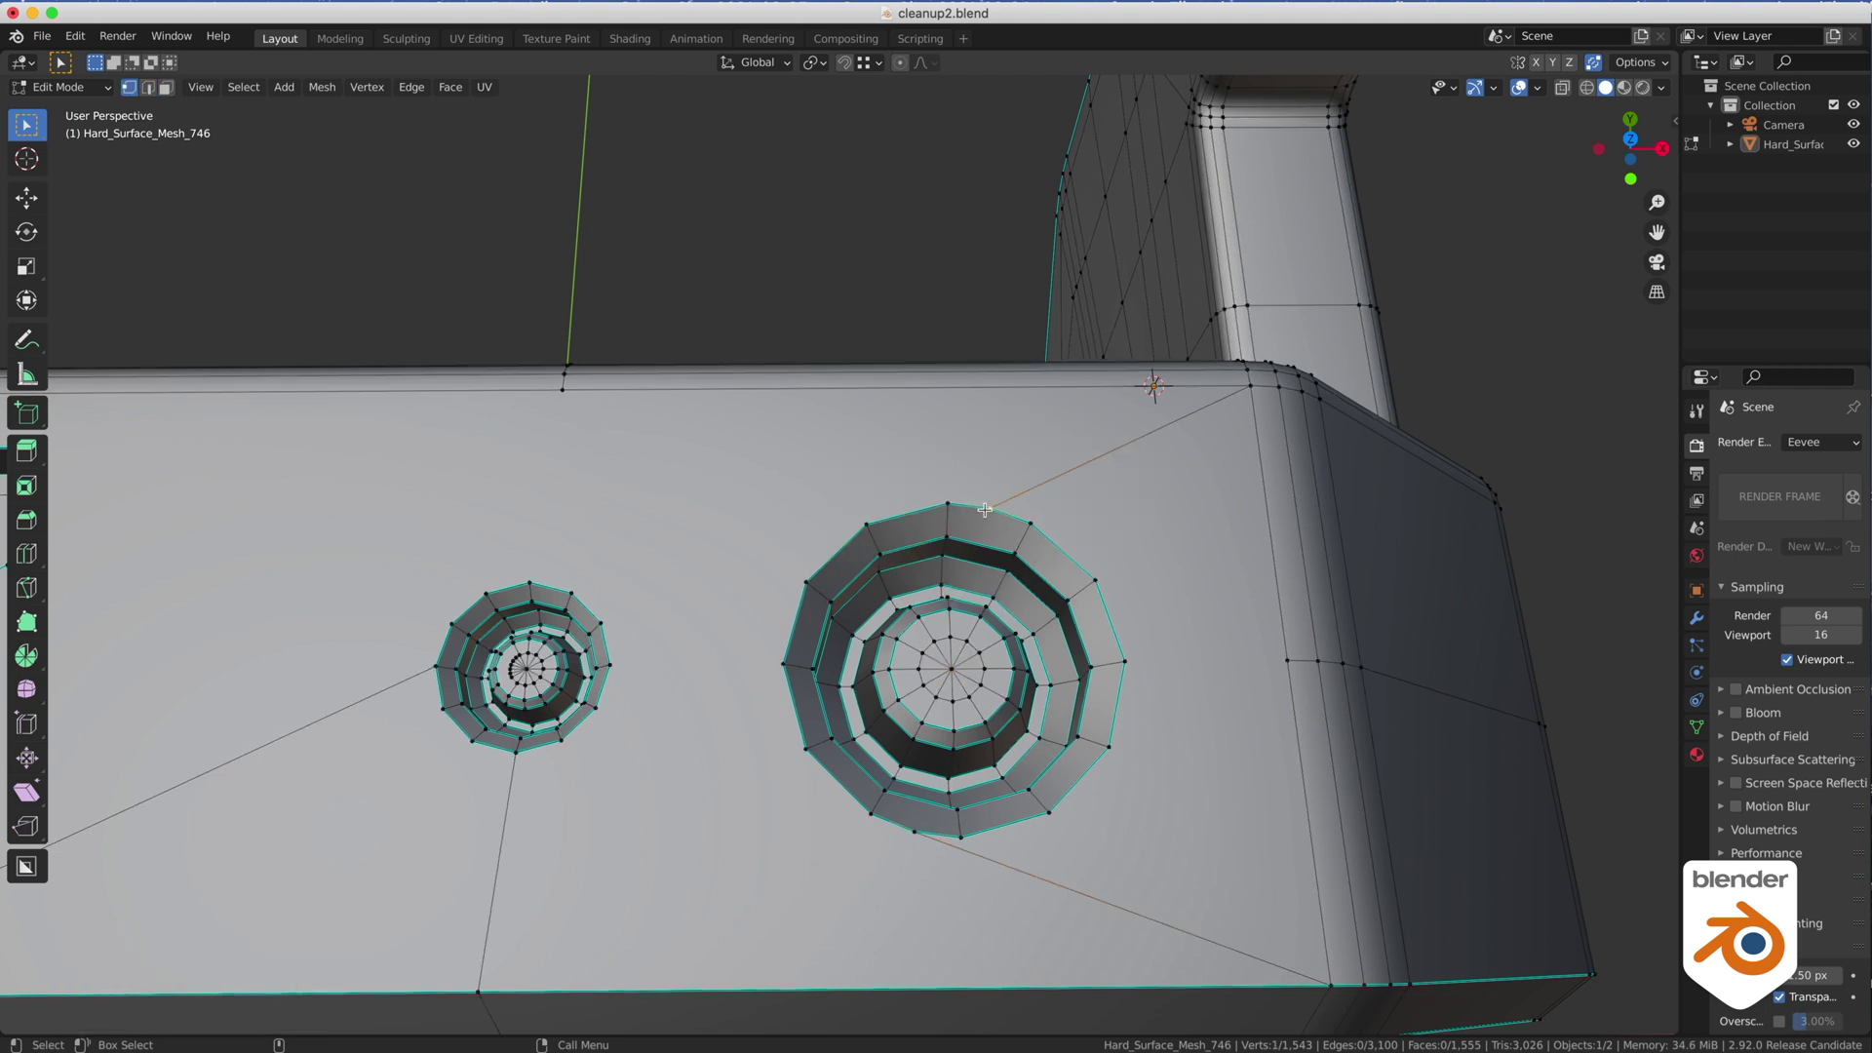
pyautogui.hotkey('shift', 'space')
pyautogui.press('g')
pyautogui.moveTo(992, 510); pyautogui.dragTo(1030, 524)
pyautogui.click(913, 832)
pyautogui.keyDown('ctrl'); pyautogui.moveTo(914, 833); pyautogui.dragTo(960, 838); pyautogui.keyUp('ctrl')
pyautogui.click(876, 820)
pyautogui.scroll(-2, 718, 635)
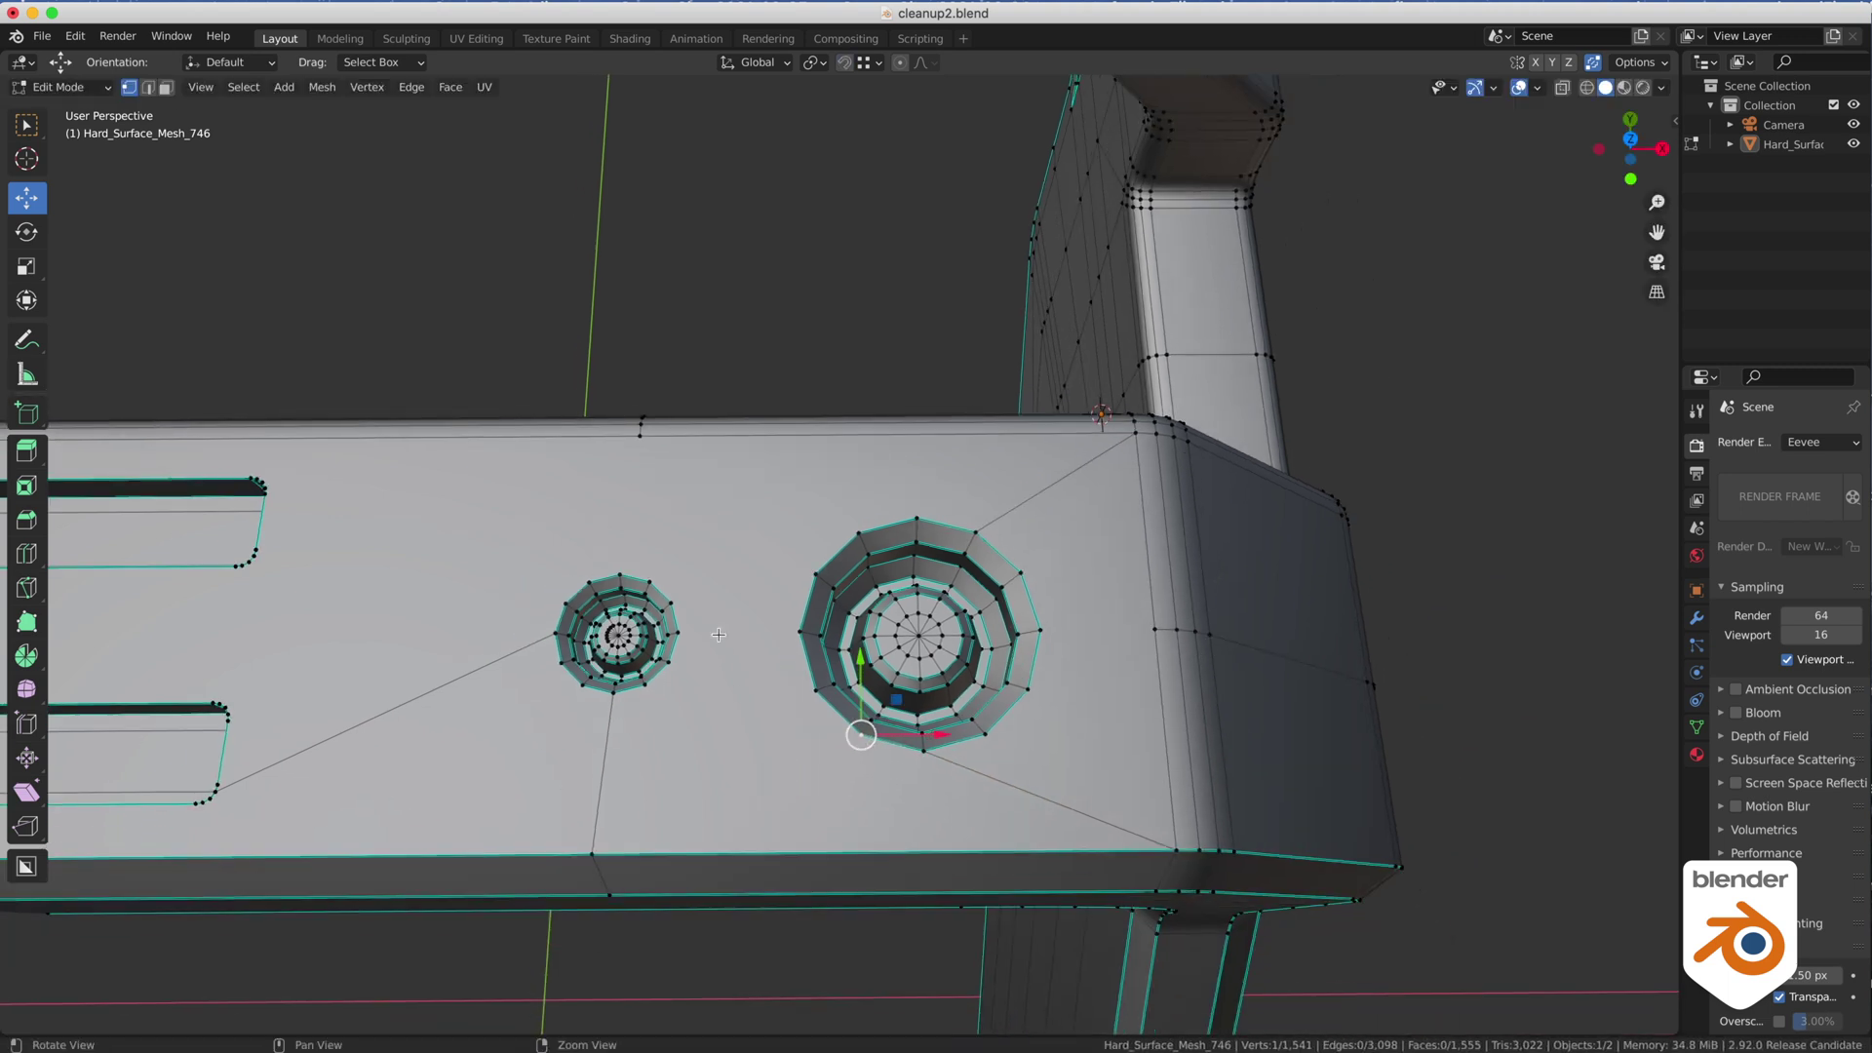
# Connect the small hole's upper rim vertex to the arm's upper edge vertex and select the short side edge below the hole.
pyautogui.click(641, 571)
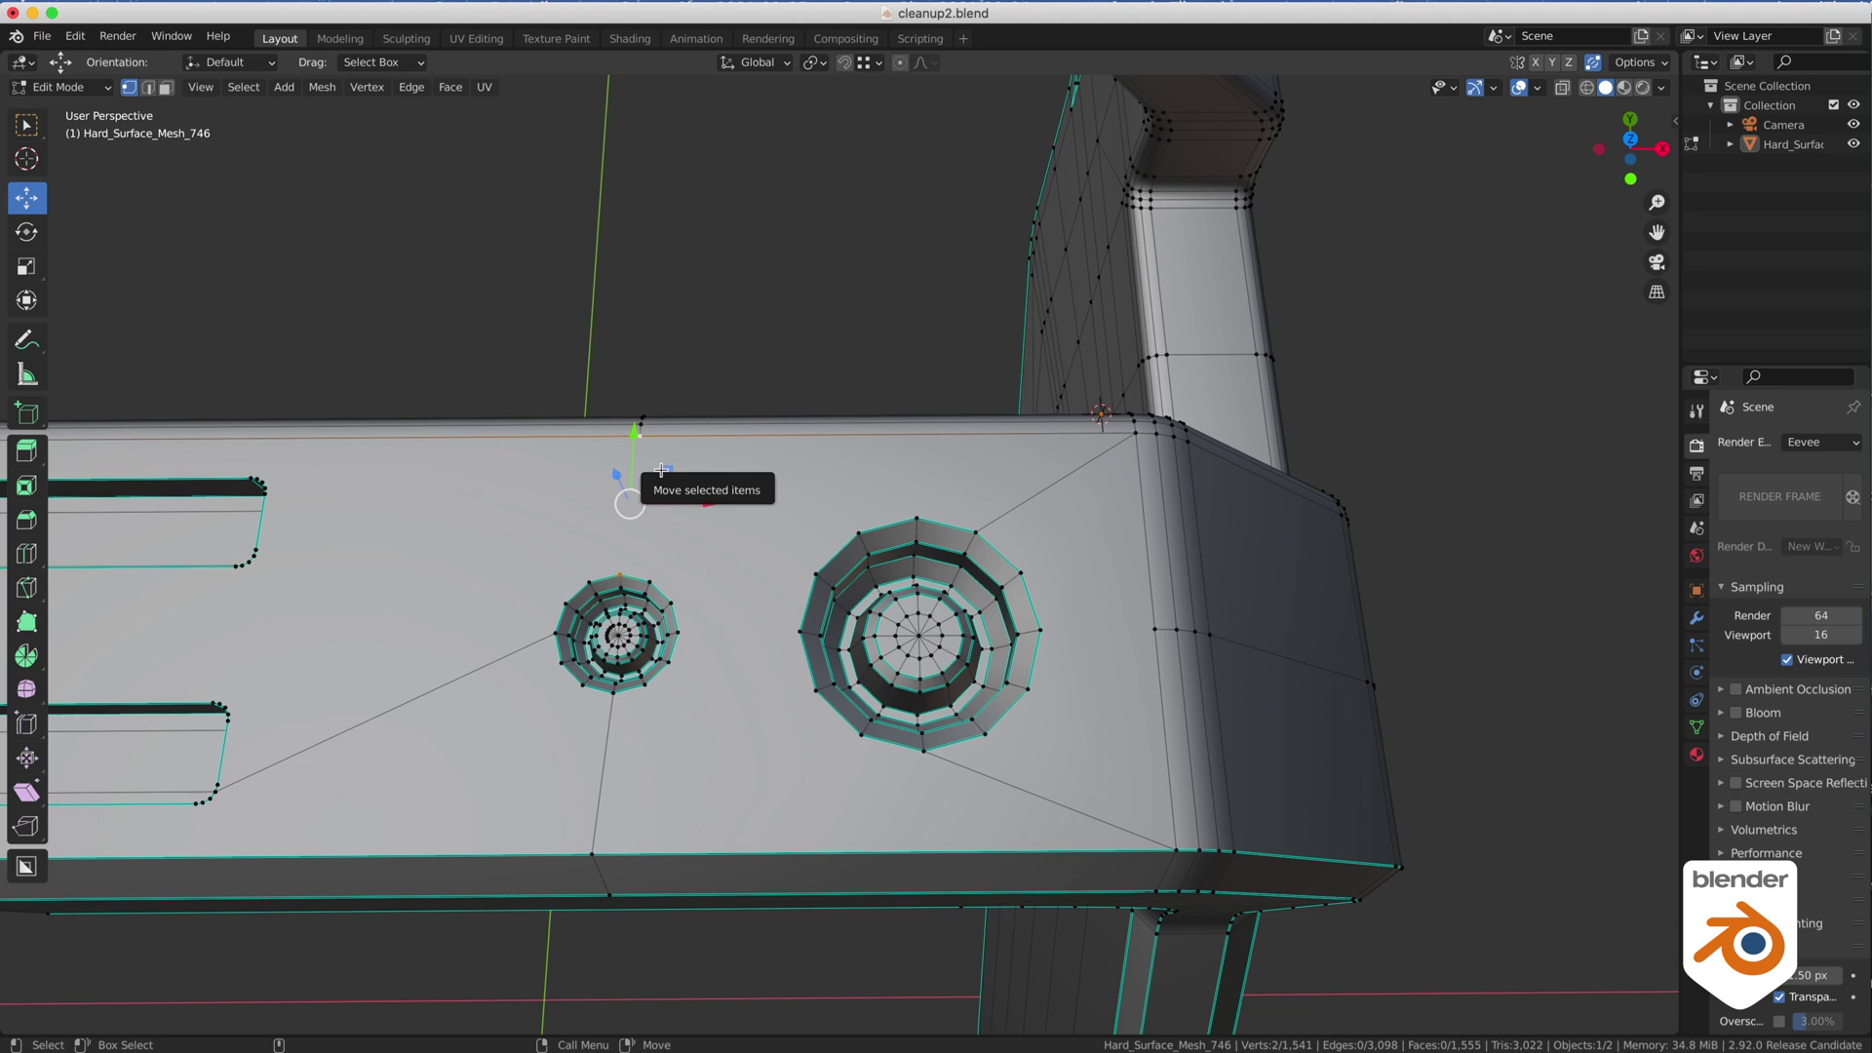
pyautogui.press('j')
pyautogui.moveTo(760, 523); pyautogui.dragTo(819, 760, button='middle')
pyautogui.click(792, 778)
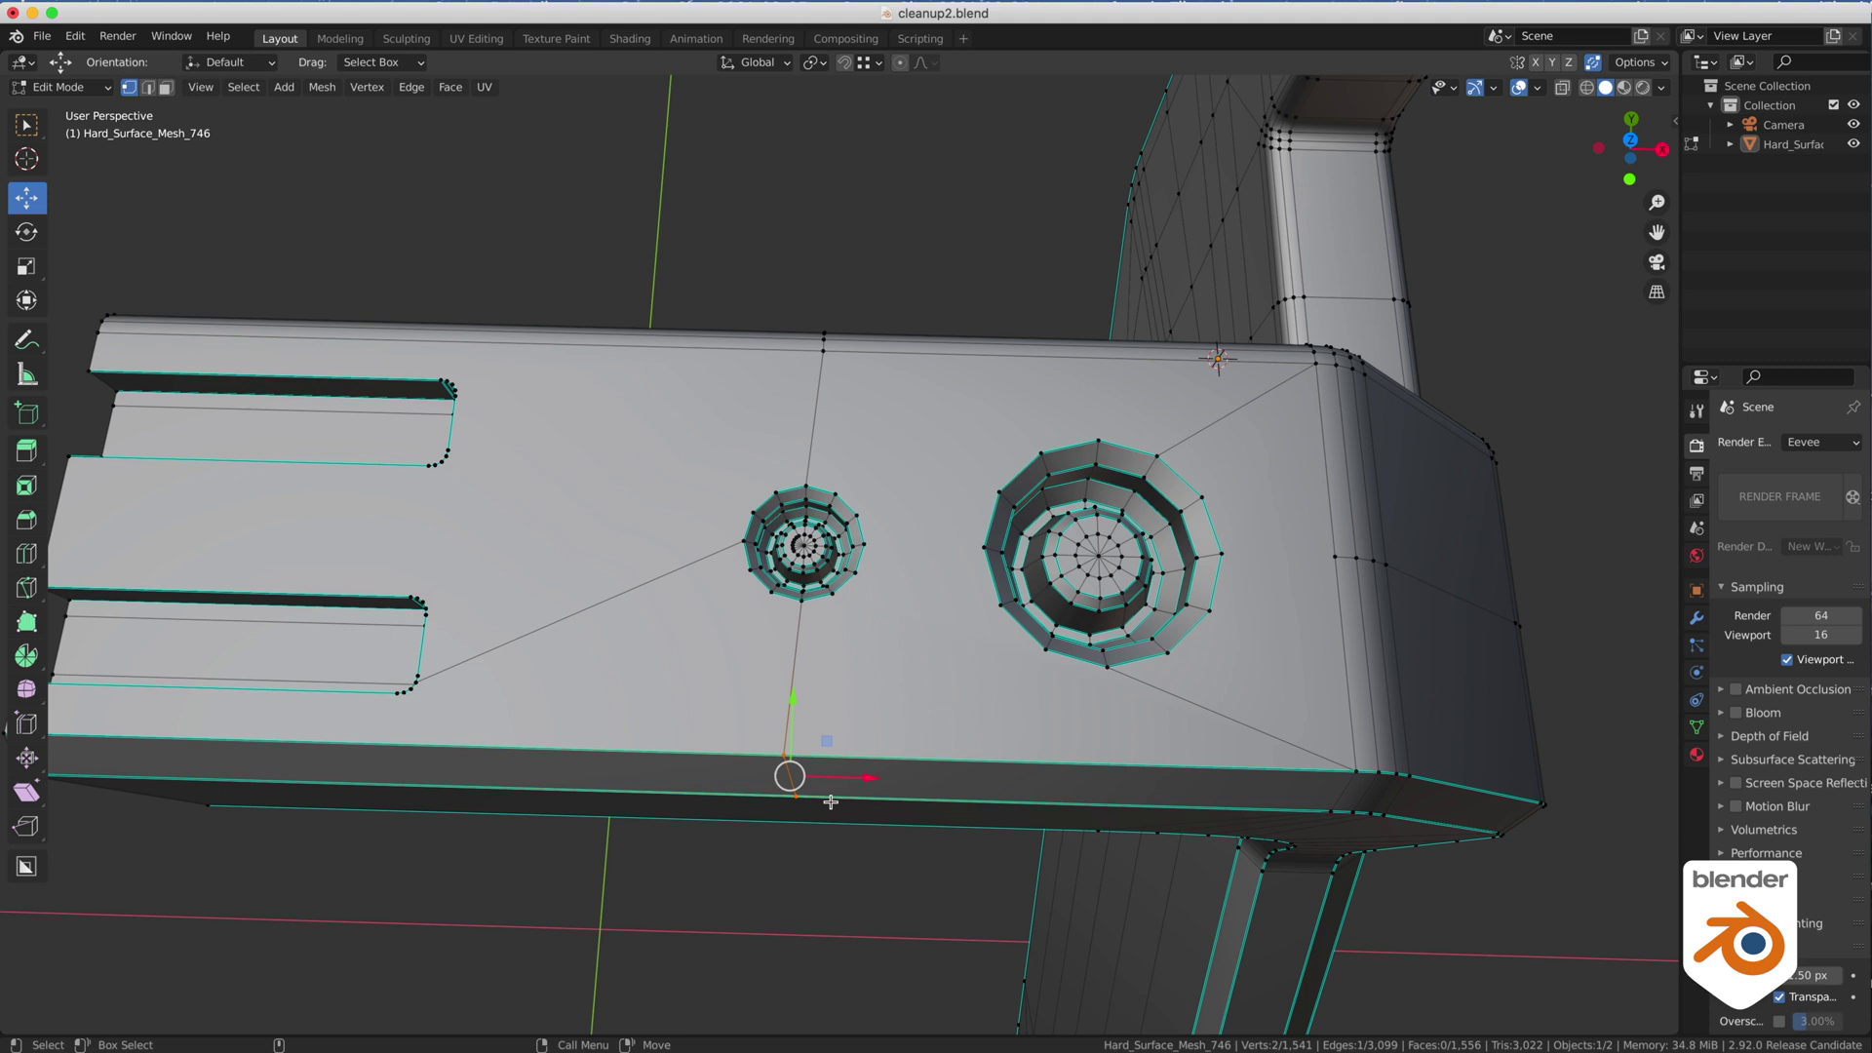
pyautogui.hotkey('shift', 's')
pyautogui.click(753, 756)
pyautogui.moveTo(793, 879); pyautogui.dragTo(832, 853, button='middle')
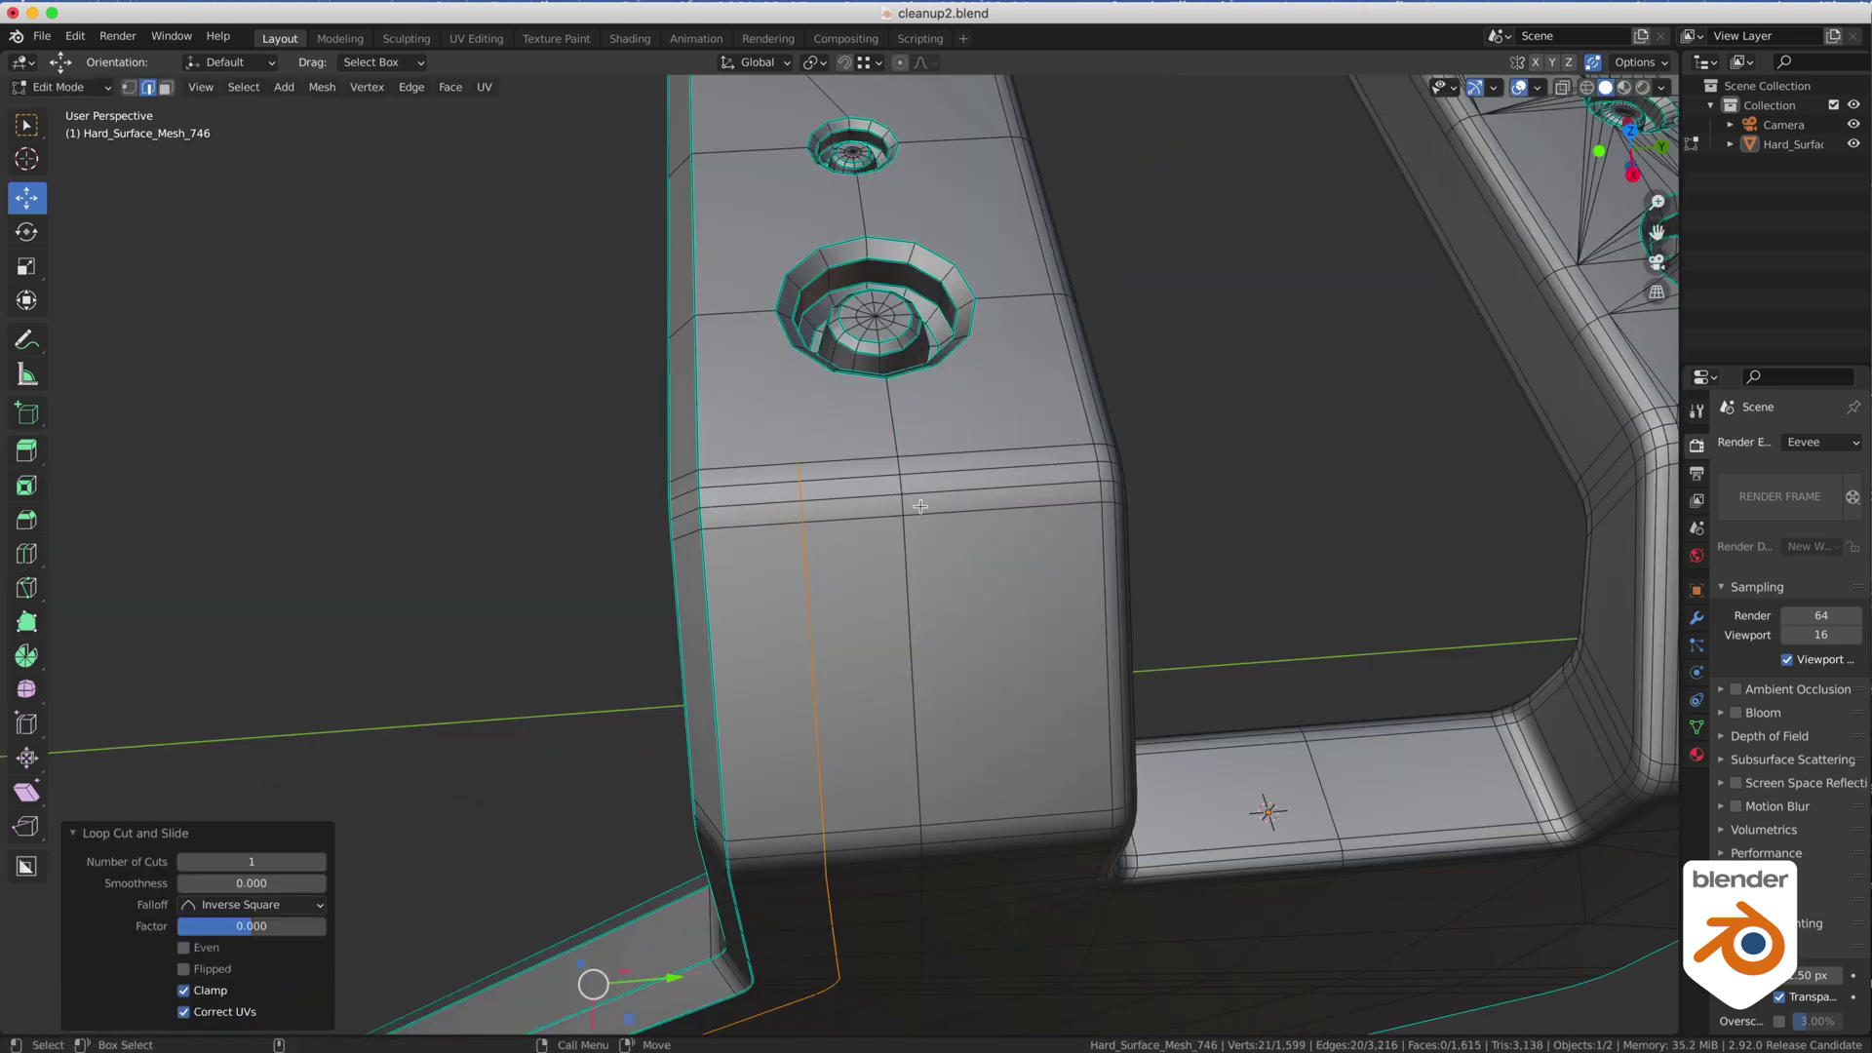
# Insert single lengthwise edge loops at factor 0 through the bend faces of both bracket arms.
pyautogui.hotkey('alt', 'e')
pyautogui.click(1069, 507)
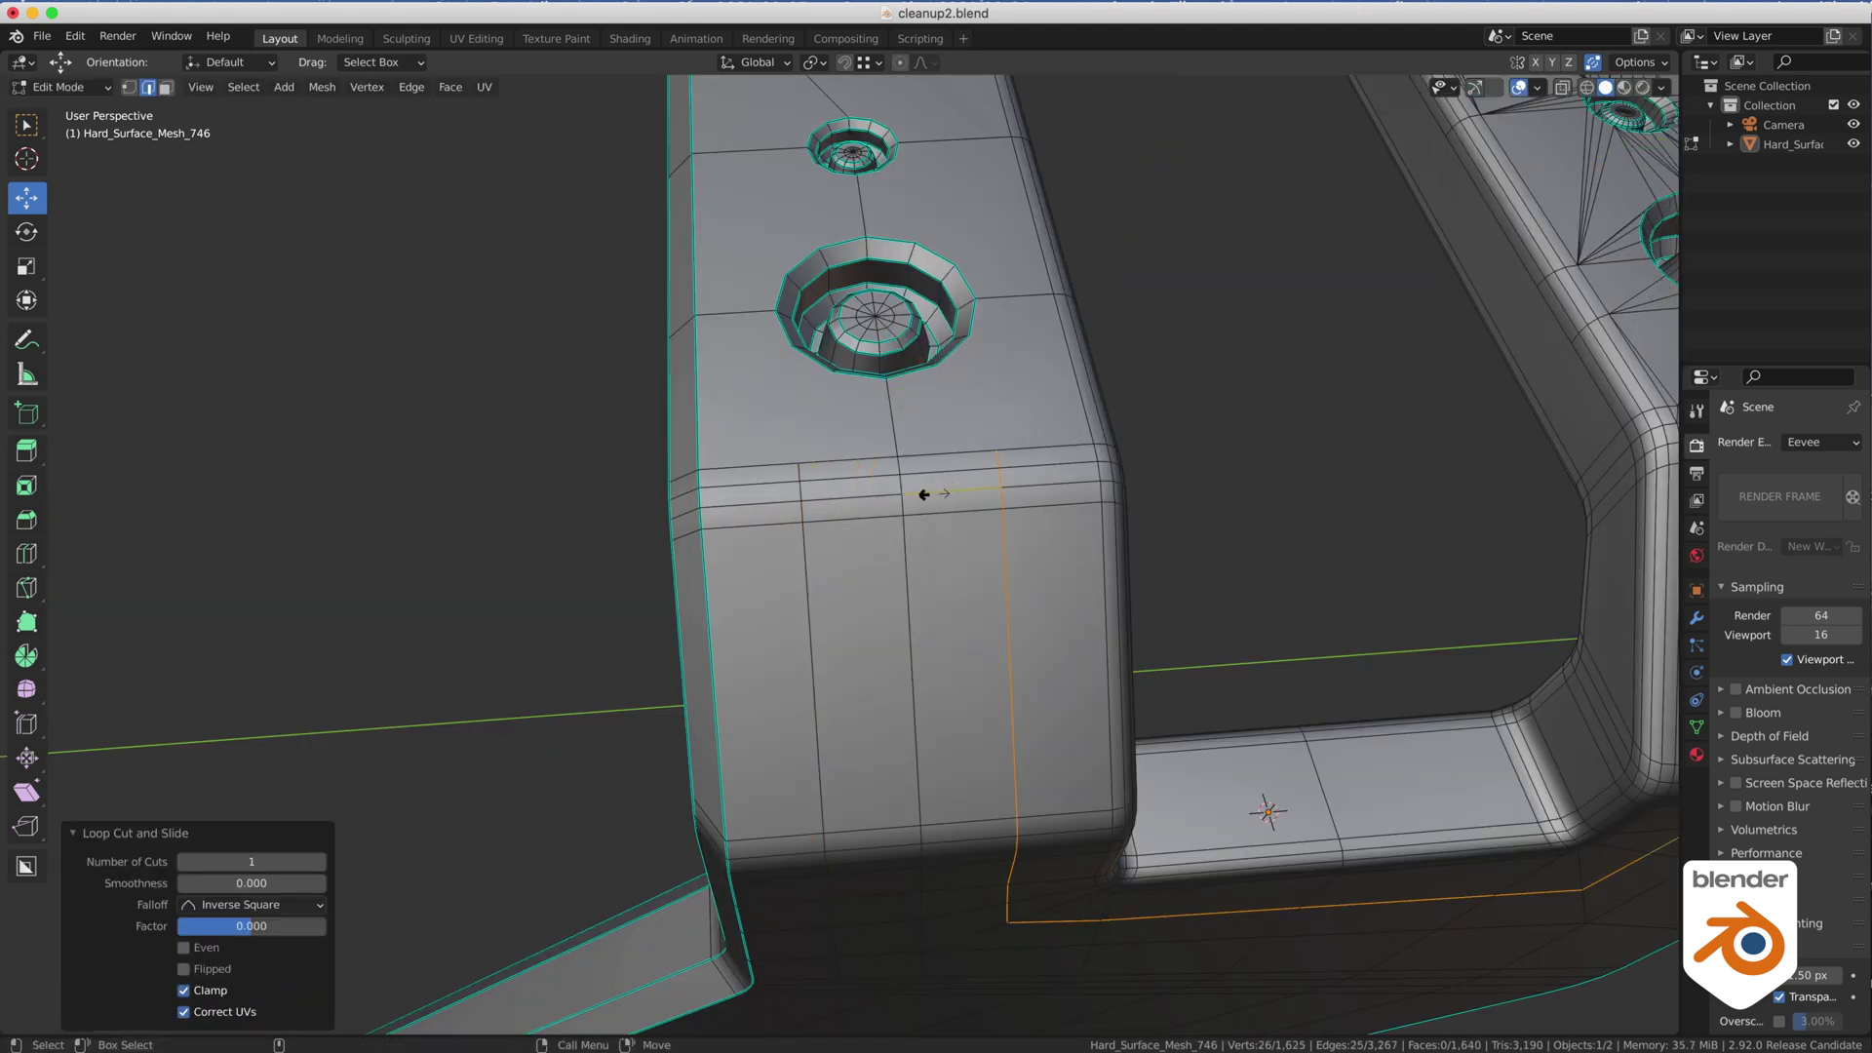
pyautogui.click(1235, 463)
pyautogui.scroll(-7, 1150, 468)
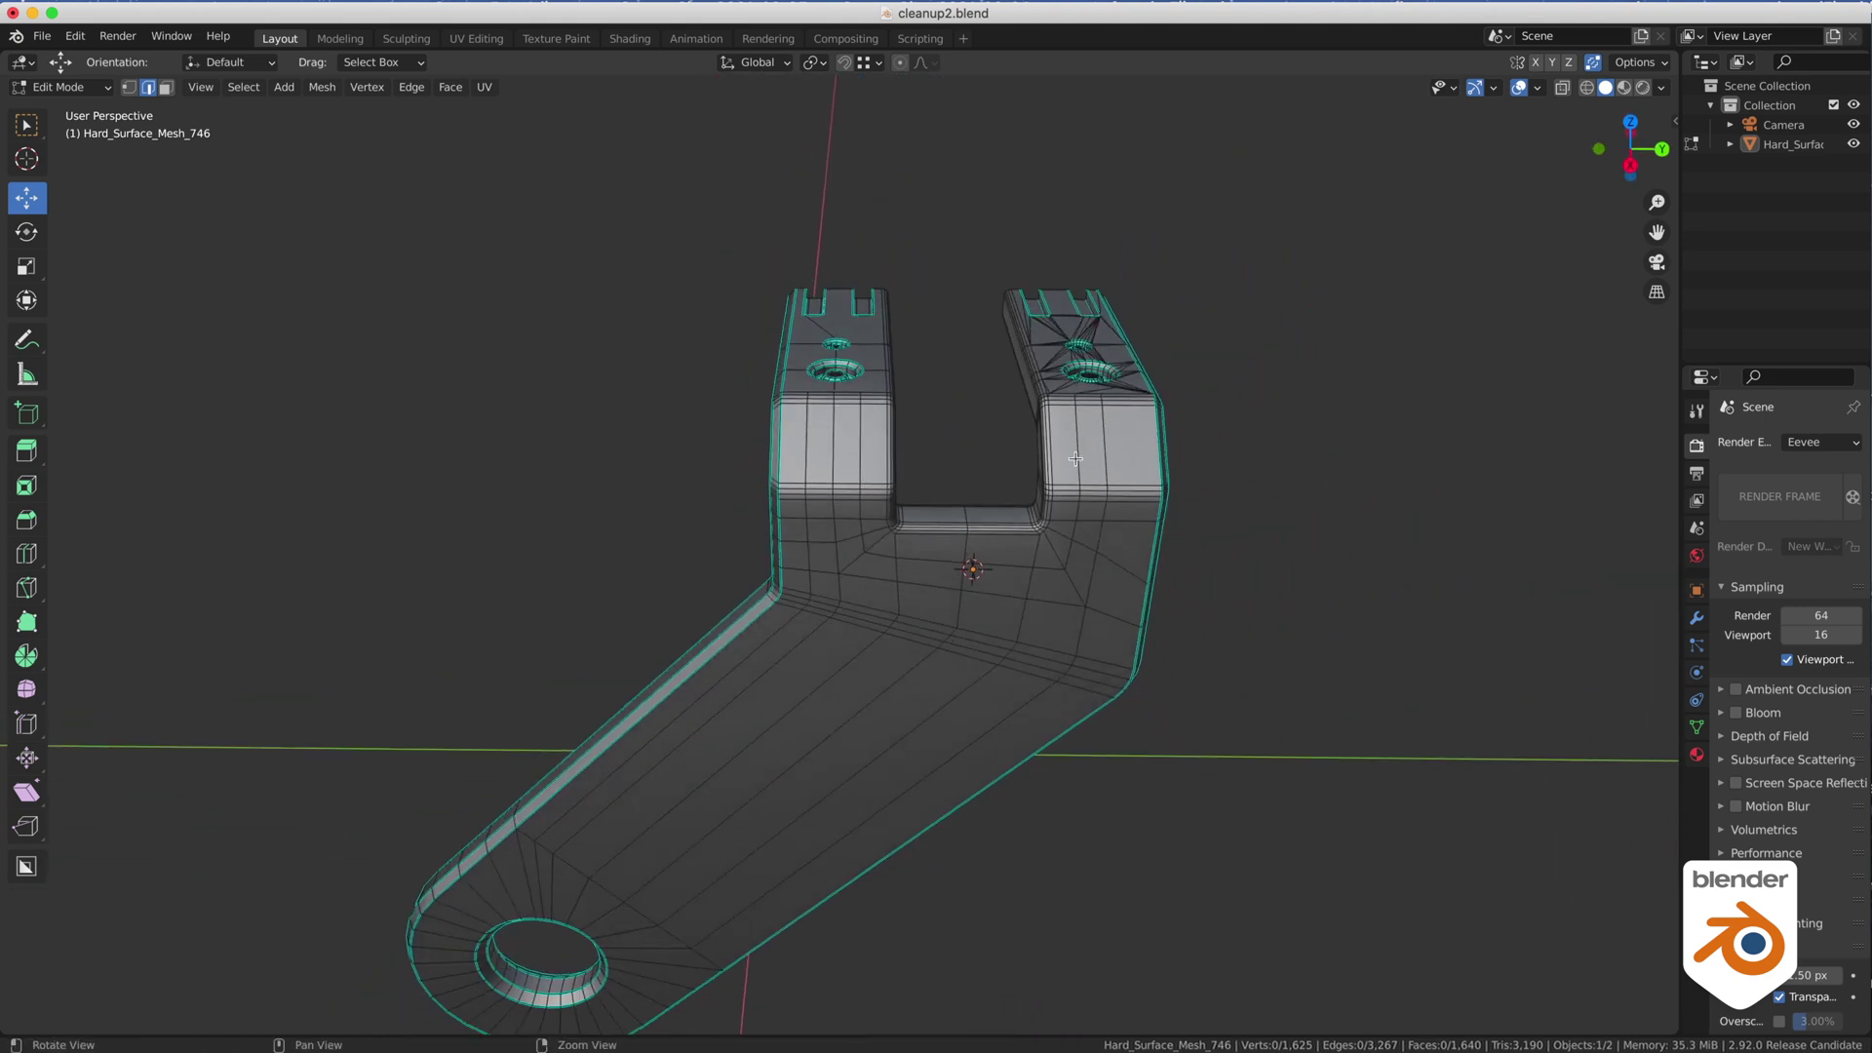
pyautogui.hotkey('ctrl', 'e')
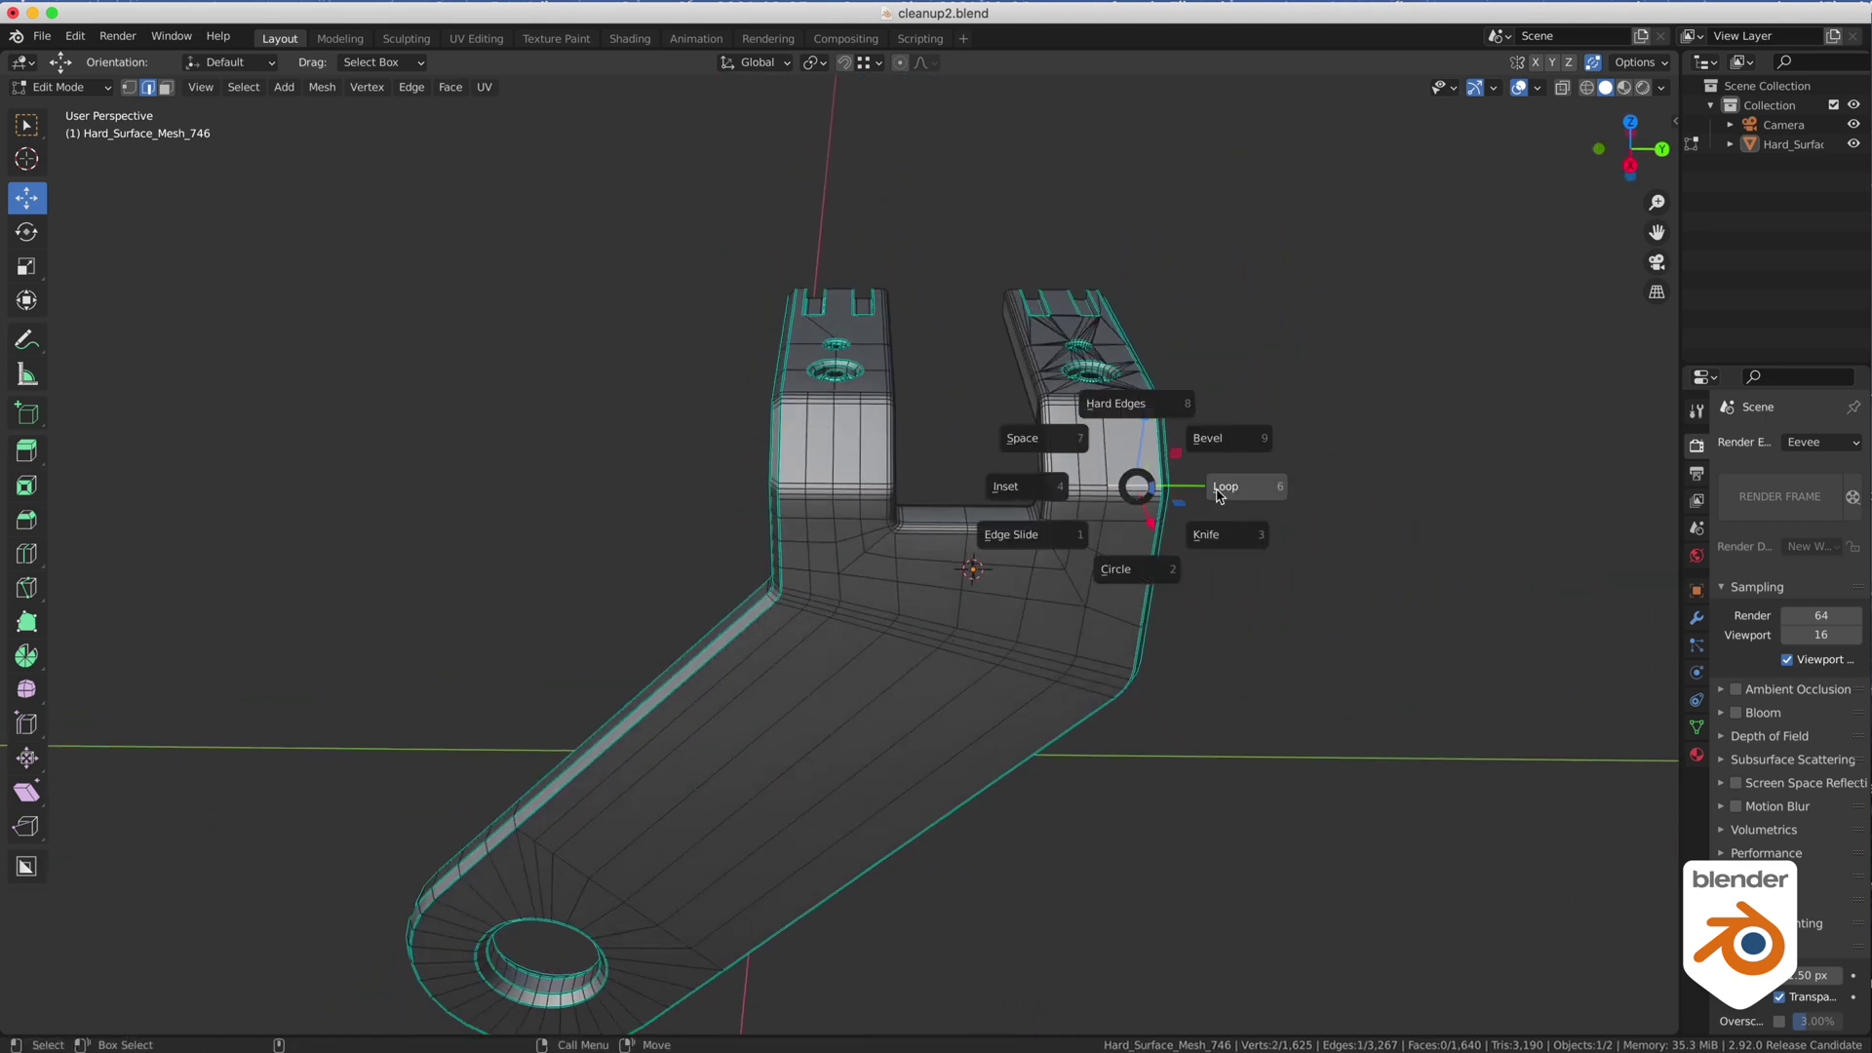
pyautogui.click(1220, 499)
pyautogui.click(1137, 489)
pyautogui.rightClick(1137, 489)
pyautogui.rightClick(1131, 498)
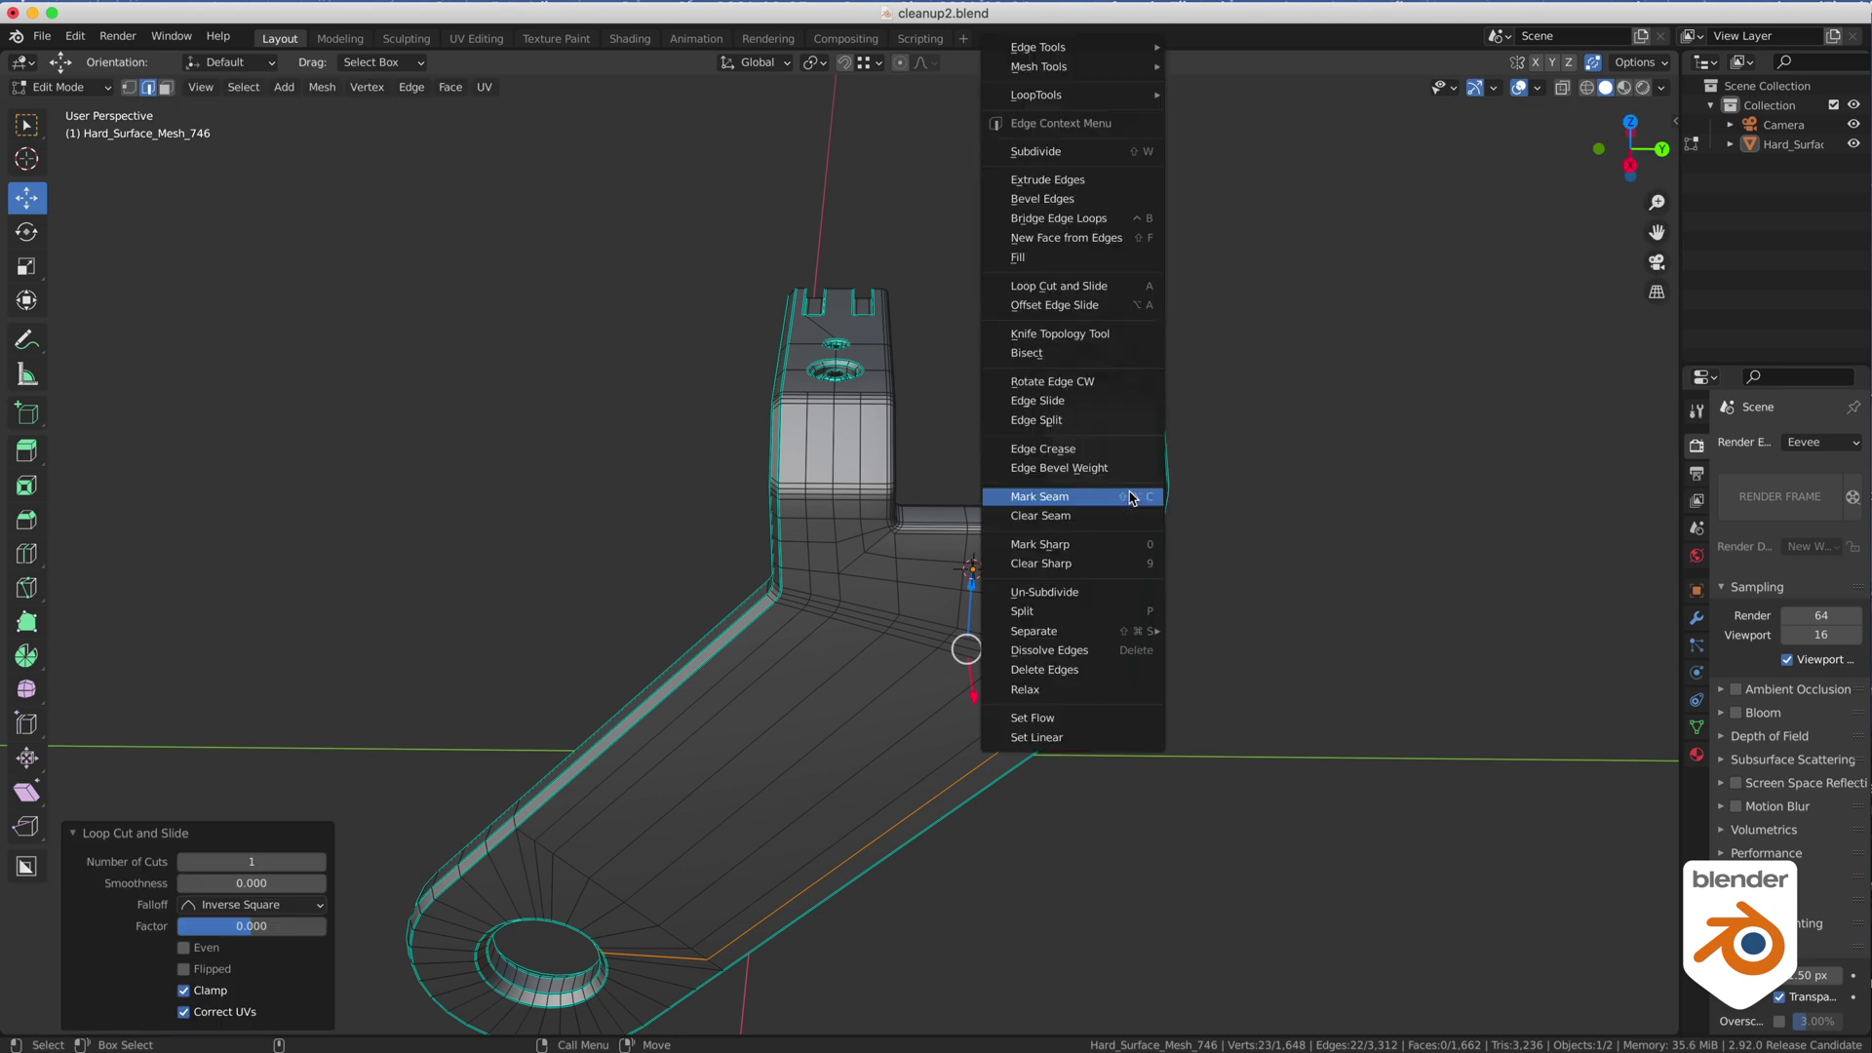
pyautogui.click(1345, 480)
# Insert two crosswise edge loops through the arm's long side face, one on each side of the loop between the holes.
pyautogui.keyDown('alt'); pyautogui.moveTo(965, 697); pyautogui.dragTo(978, 658); pyautogui.keyUp('alt')
pyautogui.moveTo(978, 658); pyautogui.dragTo(786, 634, button='middle')
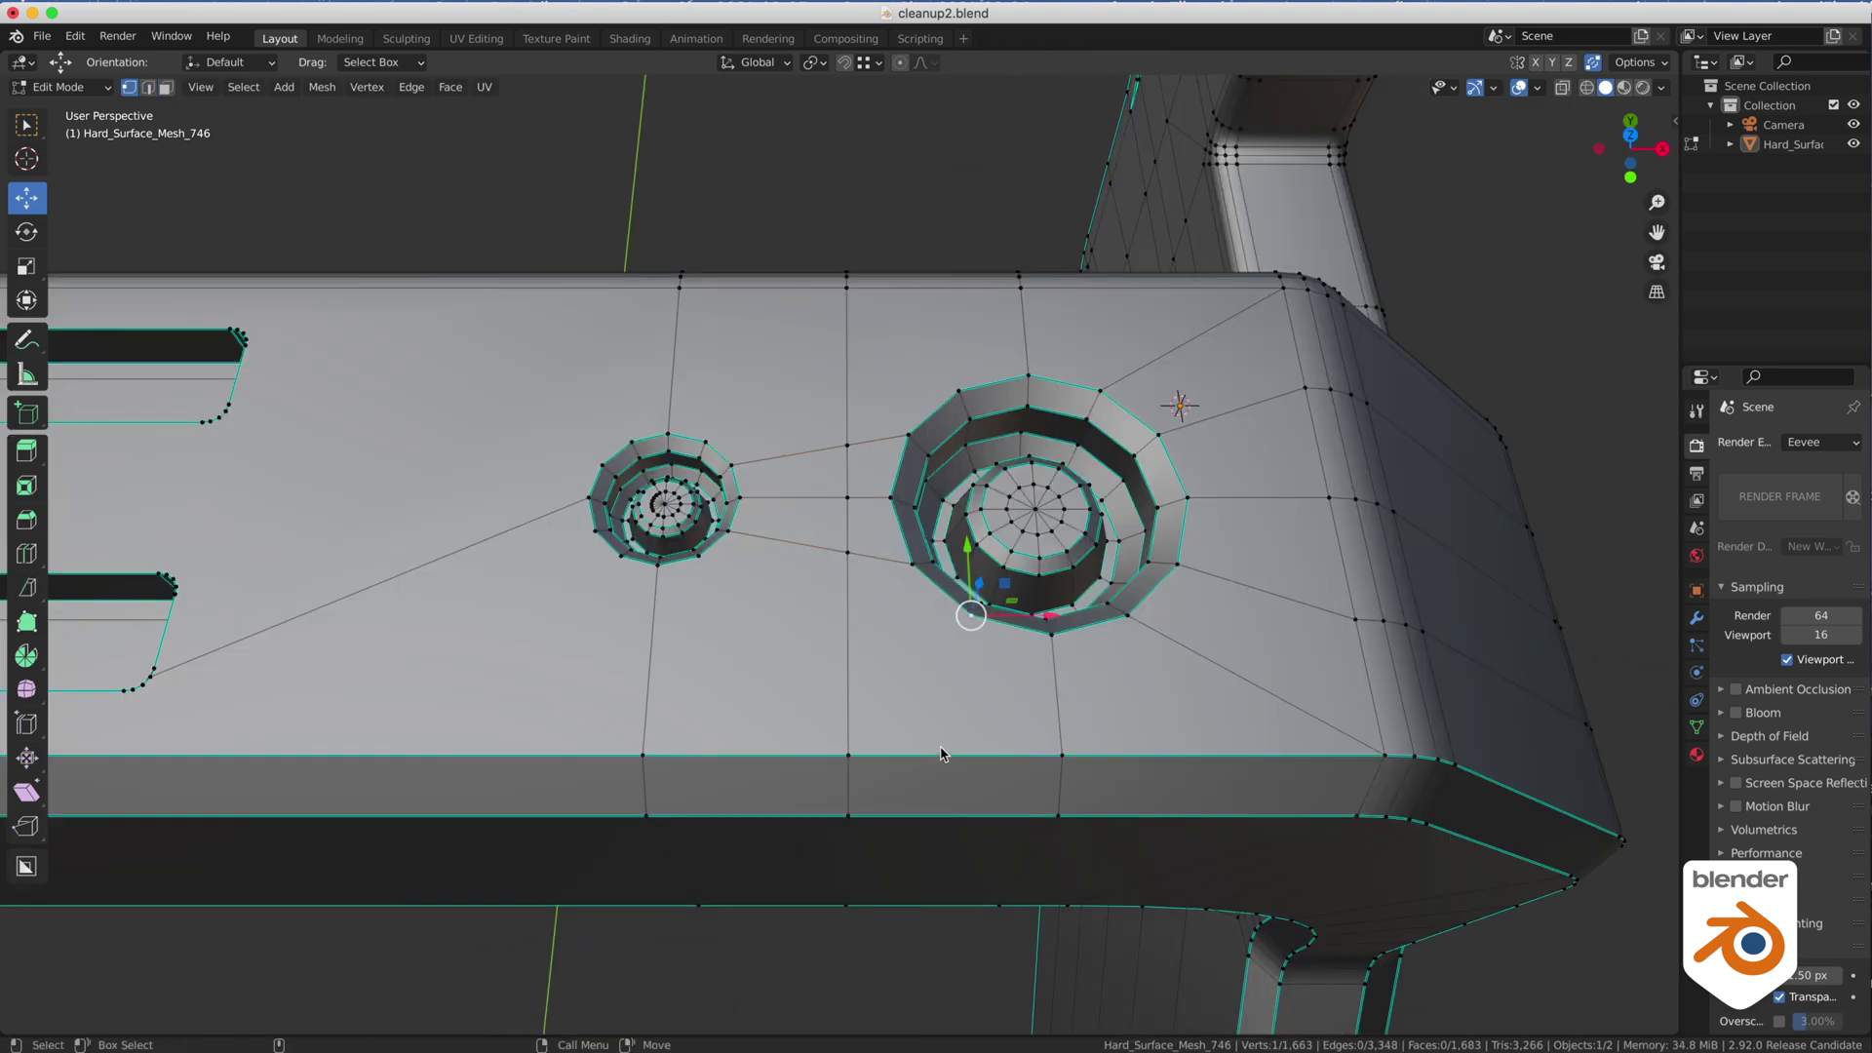
pyautogui.hotkey('ctrl', 'r')
pyautogui.click(913, 587)
pyautogui.hotkey('ctrl', 'r')
pyautogui.click(757, 554)
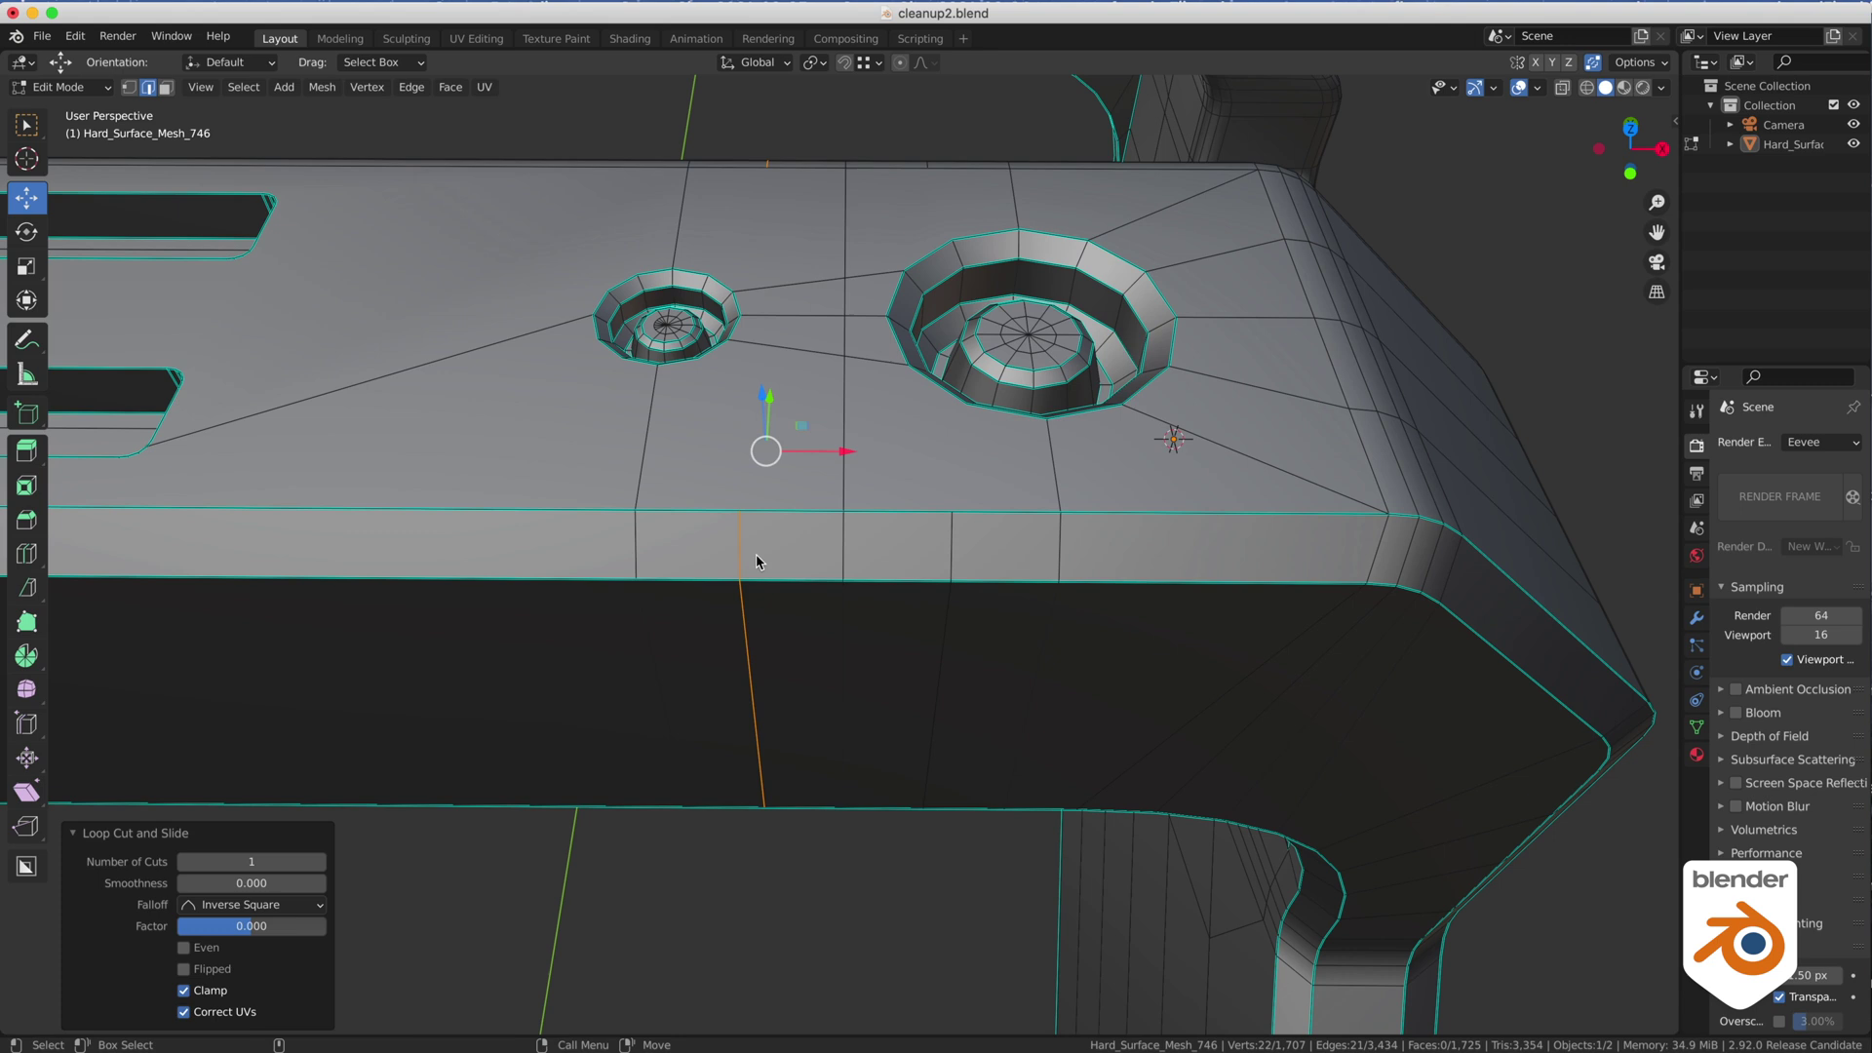
# Connect the large hole's rim vertices to the neighbouring loop-cut vertices on the arm's two long edges.
pyautogui.press('1')
pyautogui.click(966, 403)
pyautogui.keyDown('shift'); pyautogui.click(953, 512); pyautogui.keyUp('shift')
pyautogui.press('j')
pyautogui.moveTo(806, 260); pyautogui.dragTo(918, 583, button='middle')
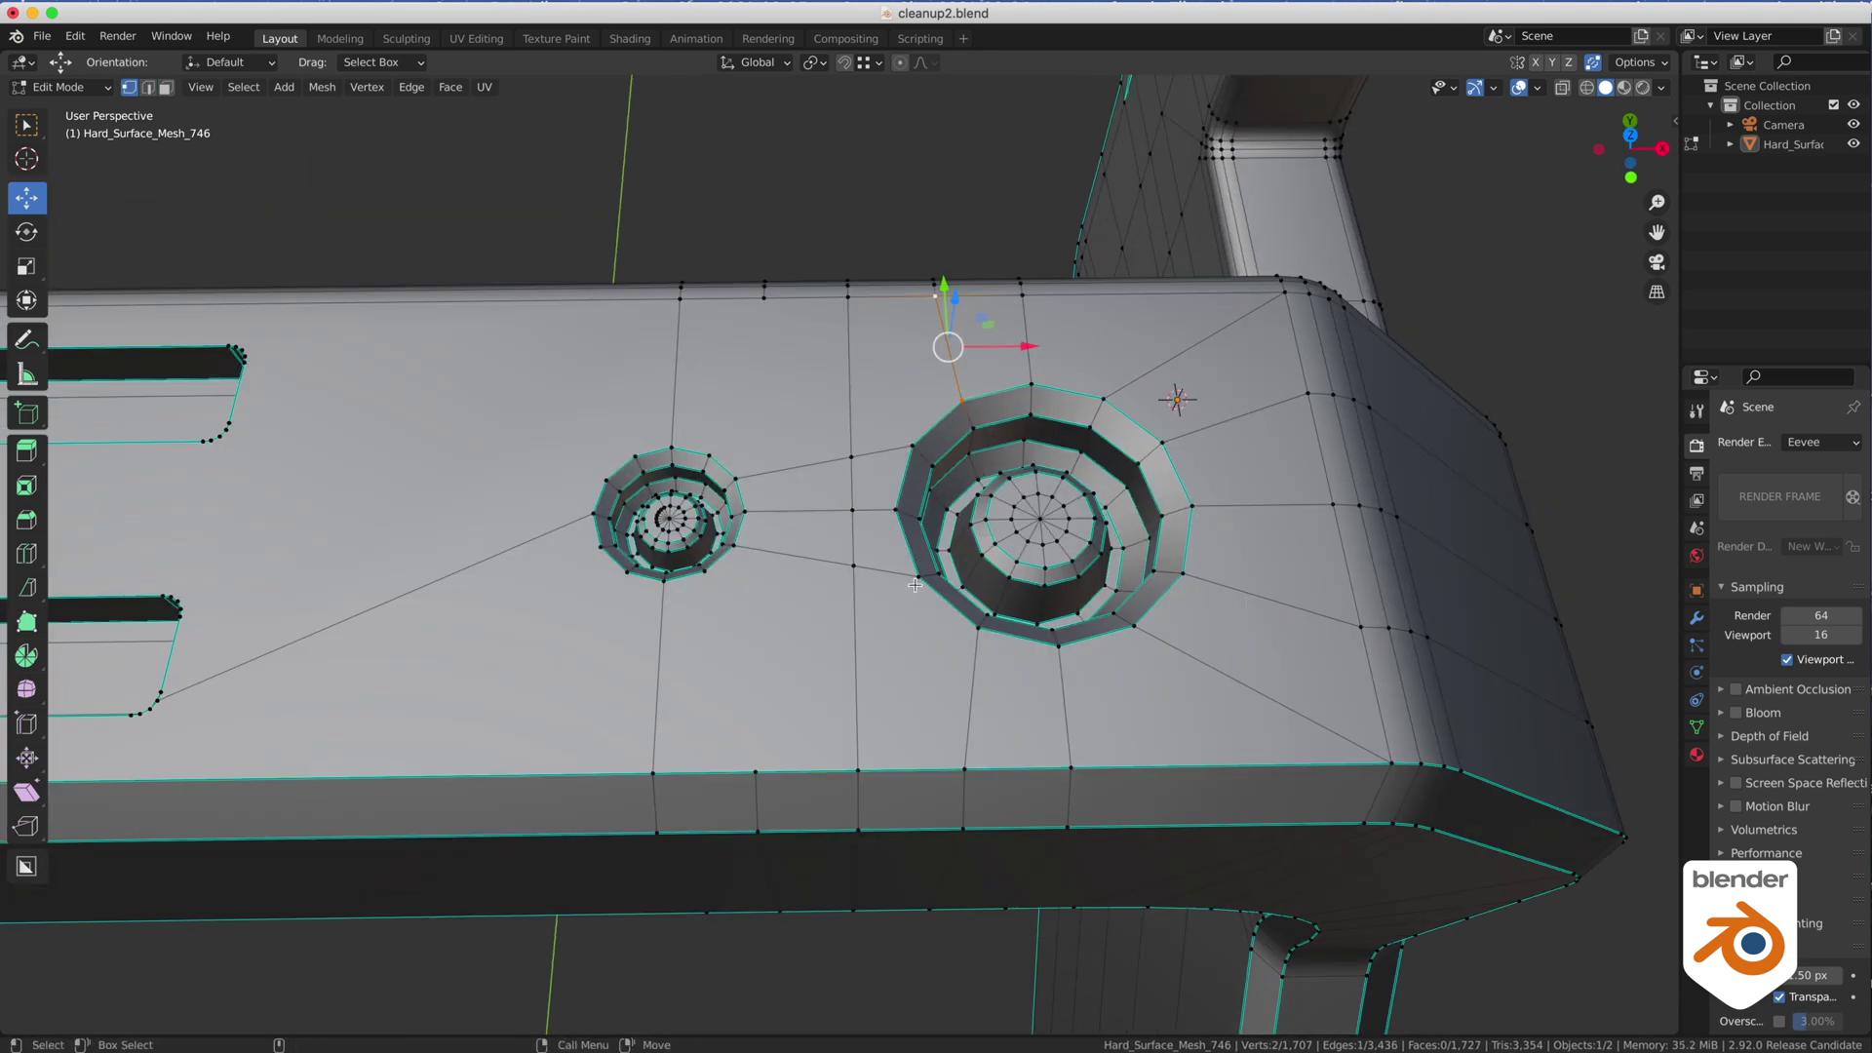
# Merge the two crossing vertices of the loop between the holes onto its end vertices on the arm's long edges.
pyautogui.keyDown('ctrl'); pyautogui.moveTo(853, 567); pyautogui.dragTo(858, 771); pyautogui.keyUp('ctrl')
pyautogui.click(852, 457)
pyautogui.keyDown('ctrl'); pyautogui.moveTo(851, 457); pyautogui.dragTo(847, 297); pyautogui.keyUp('ctrl')
# Connect the small hole's upper rim vertex to the neighbouring loop-cut vertex on the arm's far long edge.
pyautogui.moveTo(823, 381); pyautogui.dragTo(819, 334, button='middle')
pyautogui.click(839, 258)
pyautogui.keyDown('shift'); pyautogui.click(799, 361); pyautogui.keyUp('shift')
pyautogui.press('j')
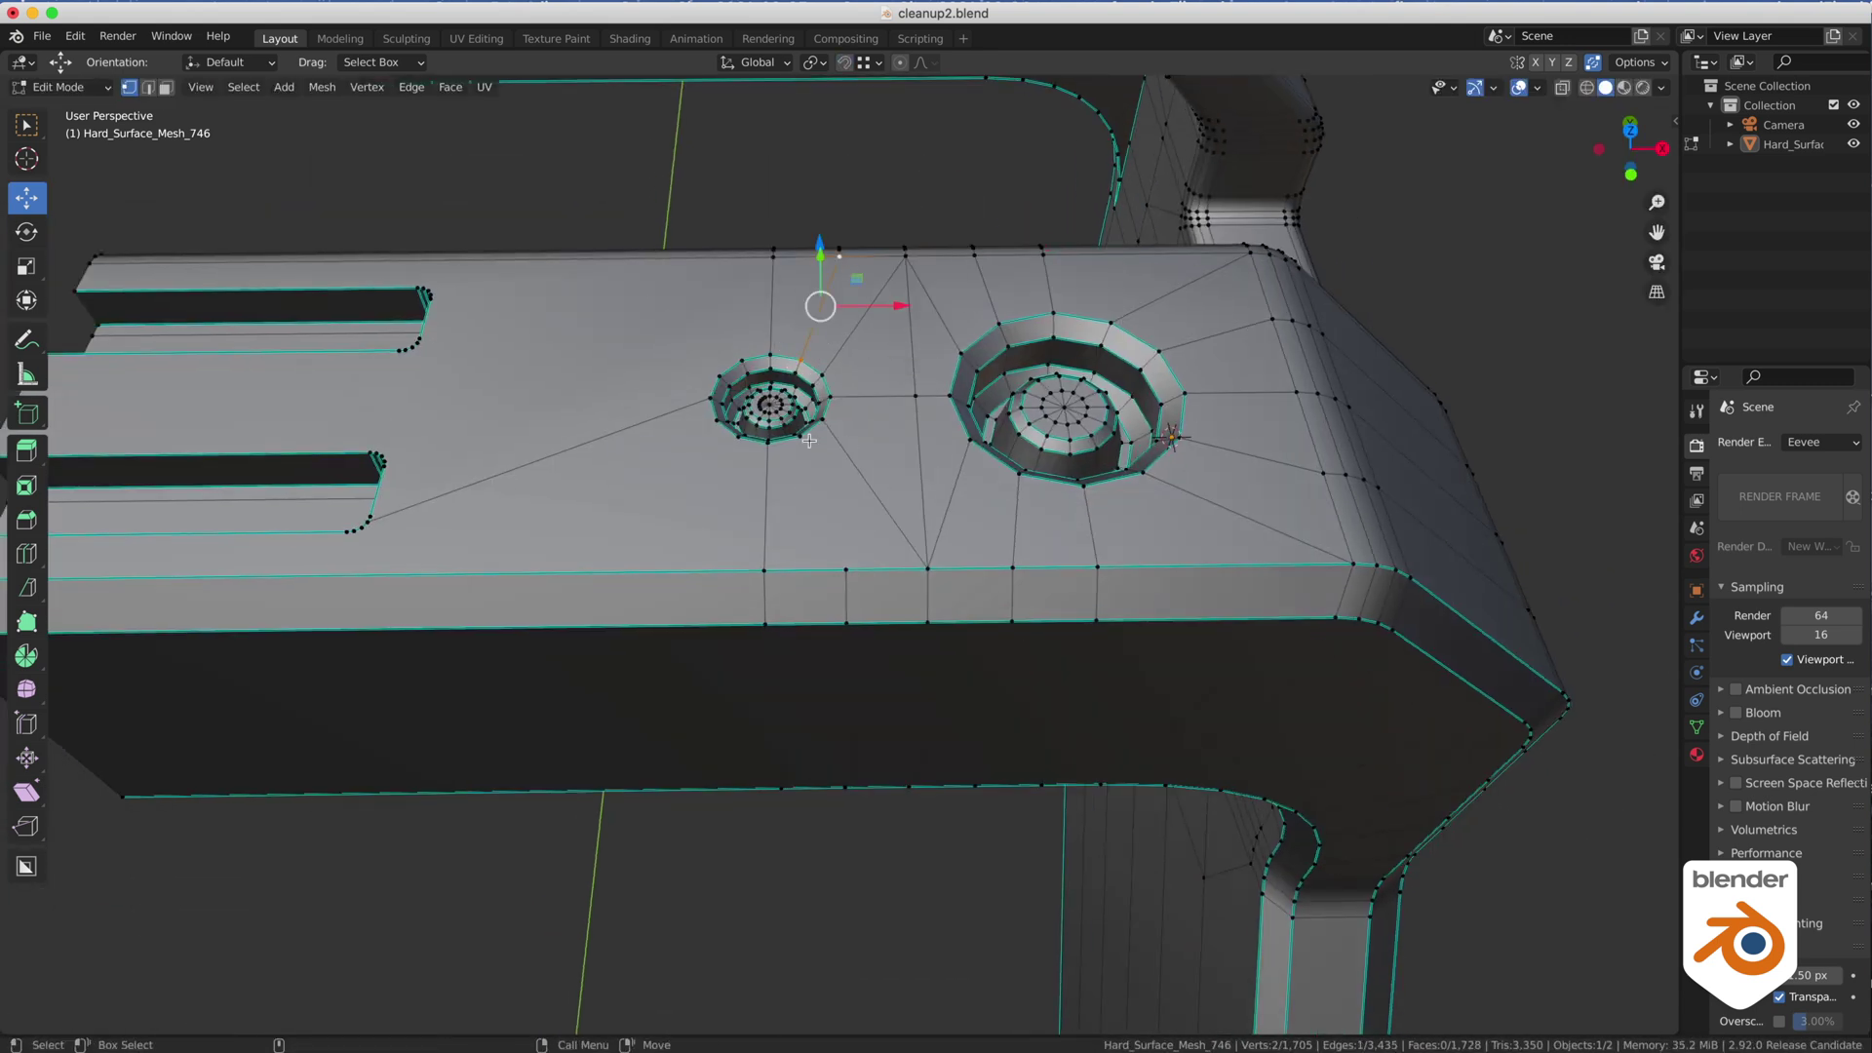
# Dissolve the crosswise edge line running between the small and large holes.
pyautogui.press('Tab')
pyautogui.press('Tab')
pyautogui.press('2')
pyautogui.keyDown('alt'); pyautogui.click(913, 342); pyautogui.keyUp('alt')
pyautogui.hotkey('ctrl', 'x')
pyautogui.moveTo(941, 429); pyautogui.dragTo(939, 474, button='middle')
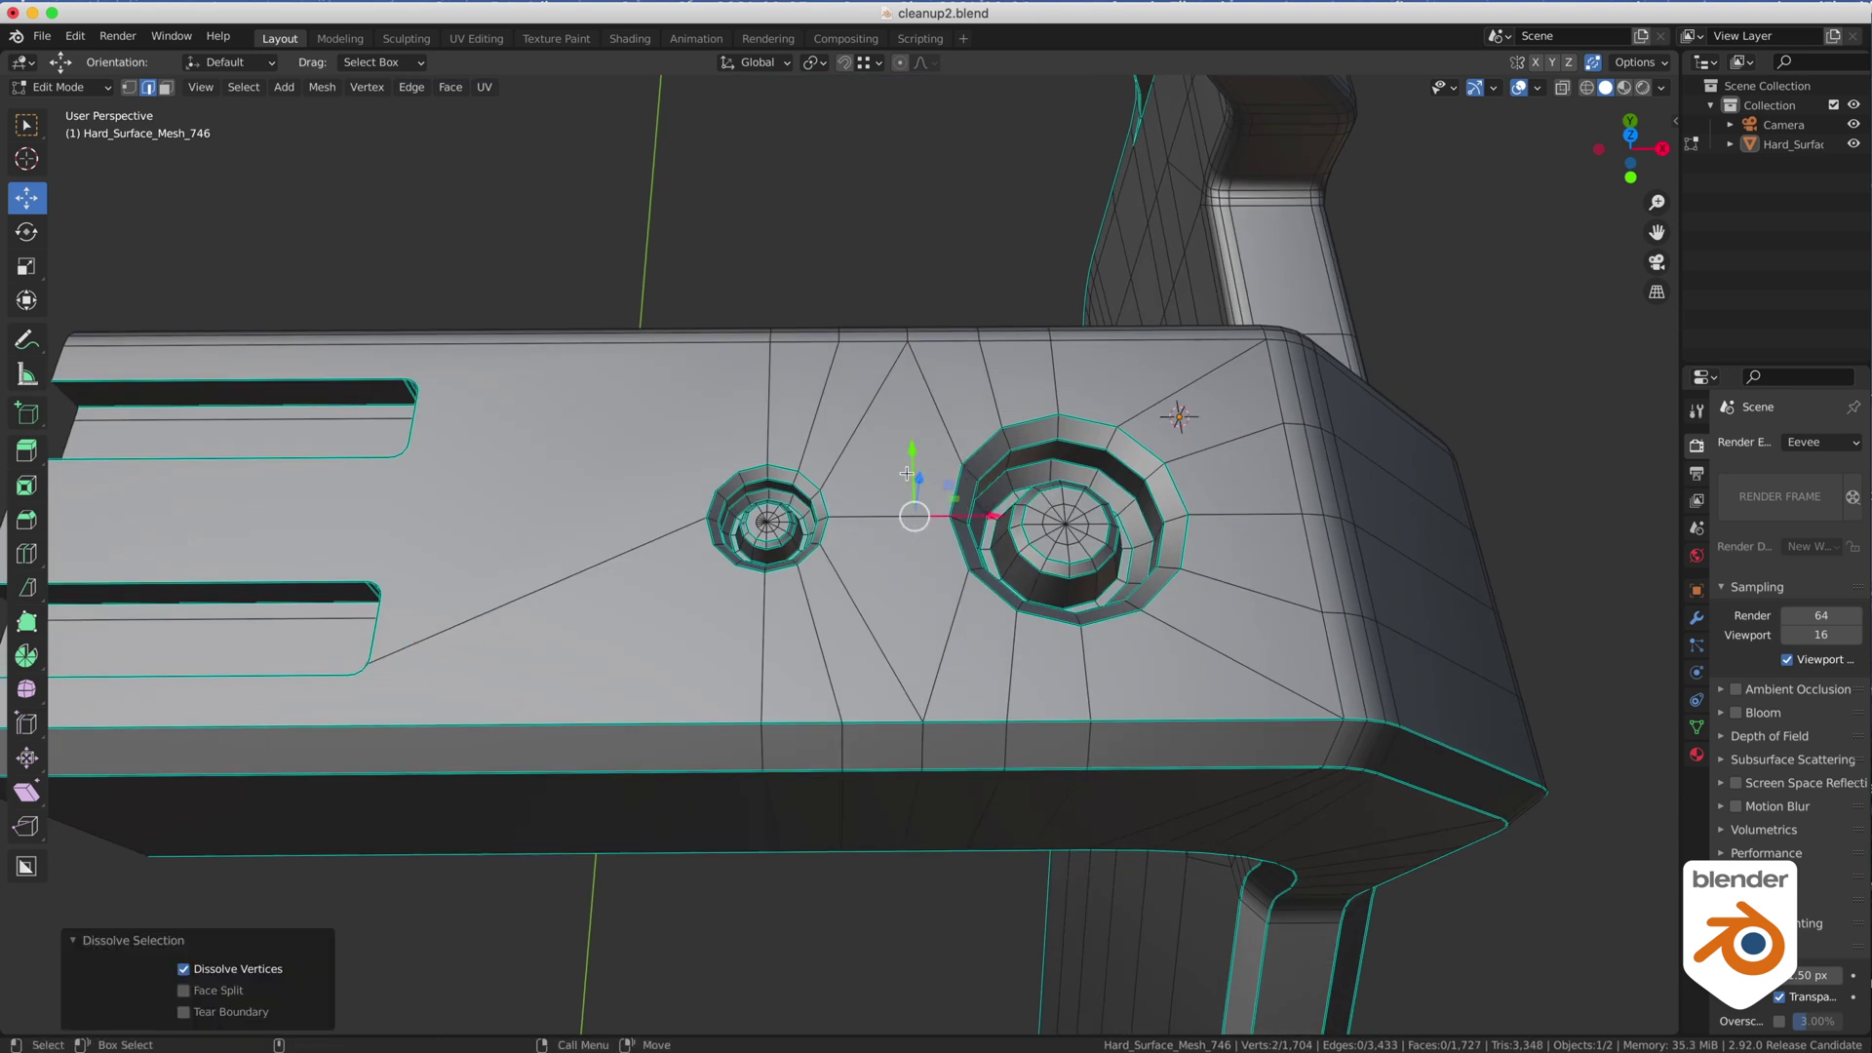
# Connect the facing rim vertices of the small and large holes with edges above and below the centre edge.
pyautogui.press('1')
pyautogui.click(963, 464)
pyautogui.keyDown('shift'); pyautogui.click(821, 490); pyautogui.keyUp('shift')
pyautogui.press('j')
pyautogui.click(821, 544)
pyautogui.keyDown('shift'); pyautogui.click(968, 570); pyautogui.keyUp('shift')
pyautogui.press('j')
# Insert a short crosswise edge loop through the strip of faces between the two holes.
pyautogui.hotkey('ctrl', 'r')
pyautogui.click(892, 554)
pyautogui.press('Tab')
pyautogui.scroll(-2, 814, 562)
pyautogui.keyDown('shift'); pyautogui.moveTo(811, 562); pyautogui.dragTo(901, 546, button='middle'); pyautogui.keyUp('shift')
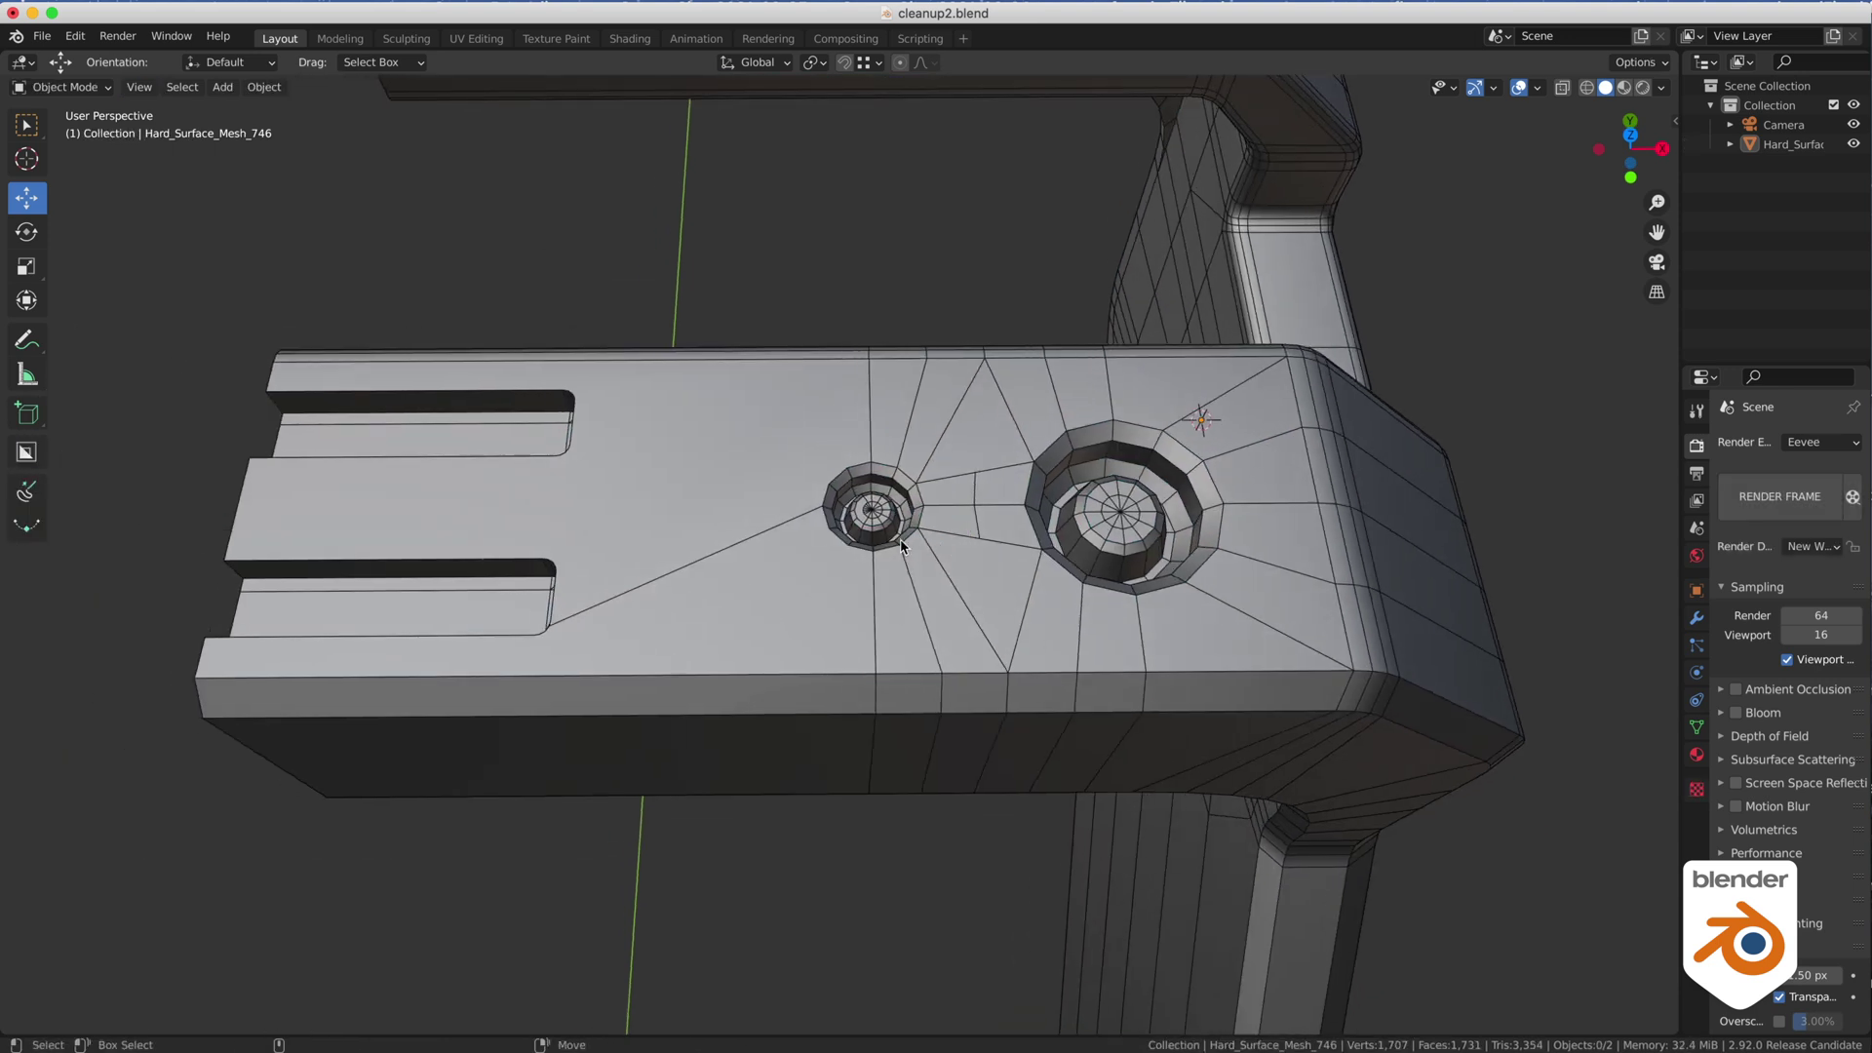
# Connect both end vertices of the short loop between the holes to the middle vertices on the arm's long edges.
pyautogui.press('Tab')
pyautogui.click(975, 472)
pyautogui.keyDown('shift'); pyautogui.click(984, 359); pyautogui.keyUp('shift')
pyautogui.press('j')
pyautogui.click(979, 539)
pyautogui.keyDown('shift'); pyautogui.click(1007, 670); pyautogui.keyUp('shift')
pyautogui.press('j')
# Select the surplus diagonal edges fanning out between the two holes and dissolve them.
pyautogui.press('2')
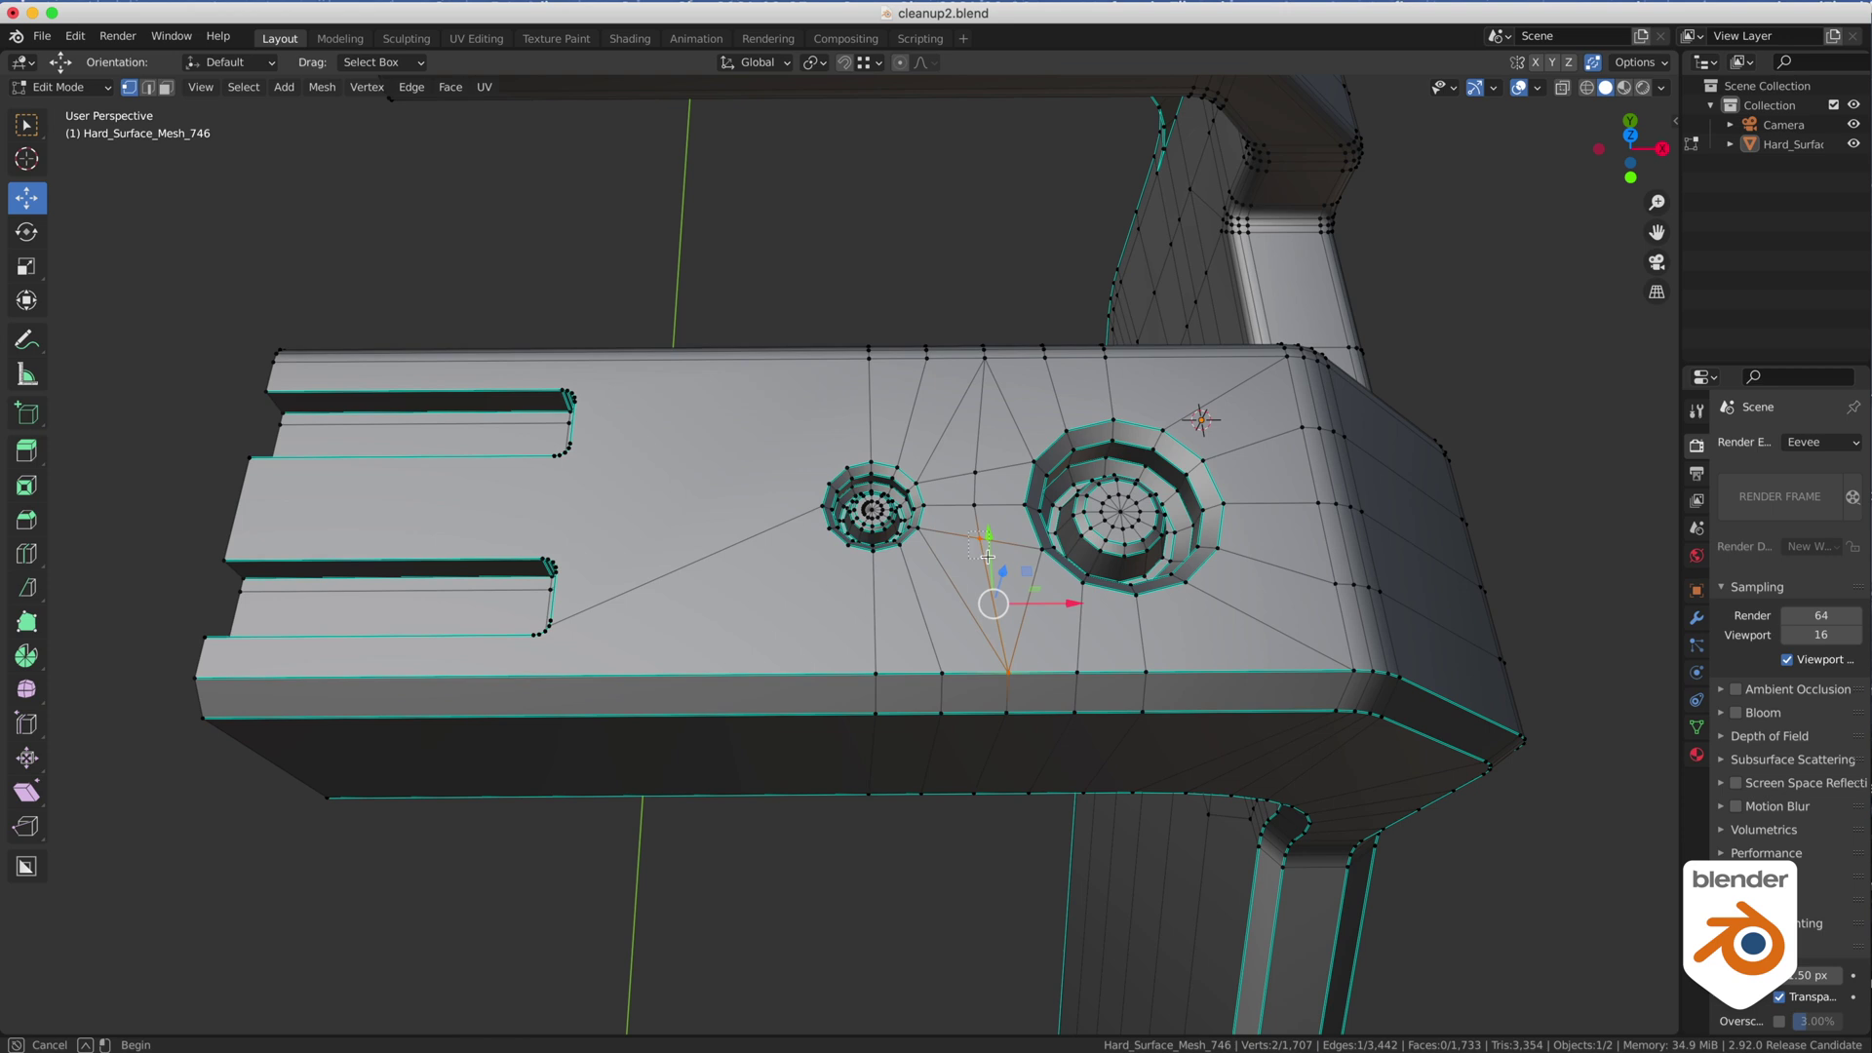
pyautogui.keyDown('shift'); pyautogui.click(943, 439); pyautogui.keyUp('shift')
pyautogui.hotkey('ctrl', 'x')
# Merge the short edge between the holes at its center and scale the two junction vertices apart by 1.590.
pyautogui.press('m')
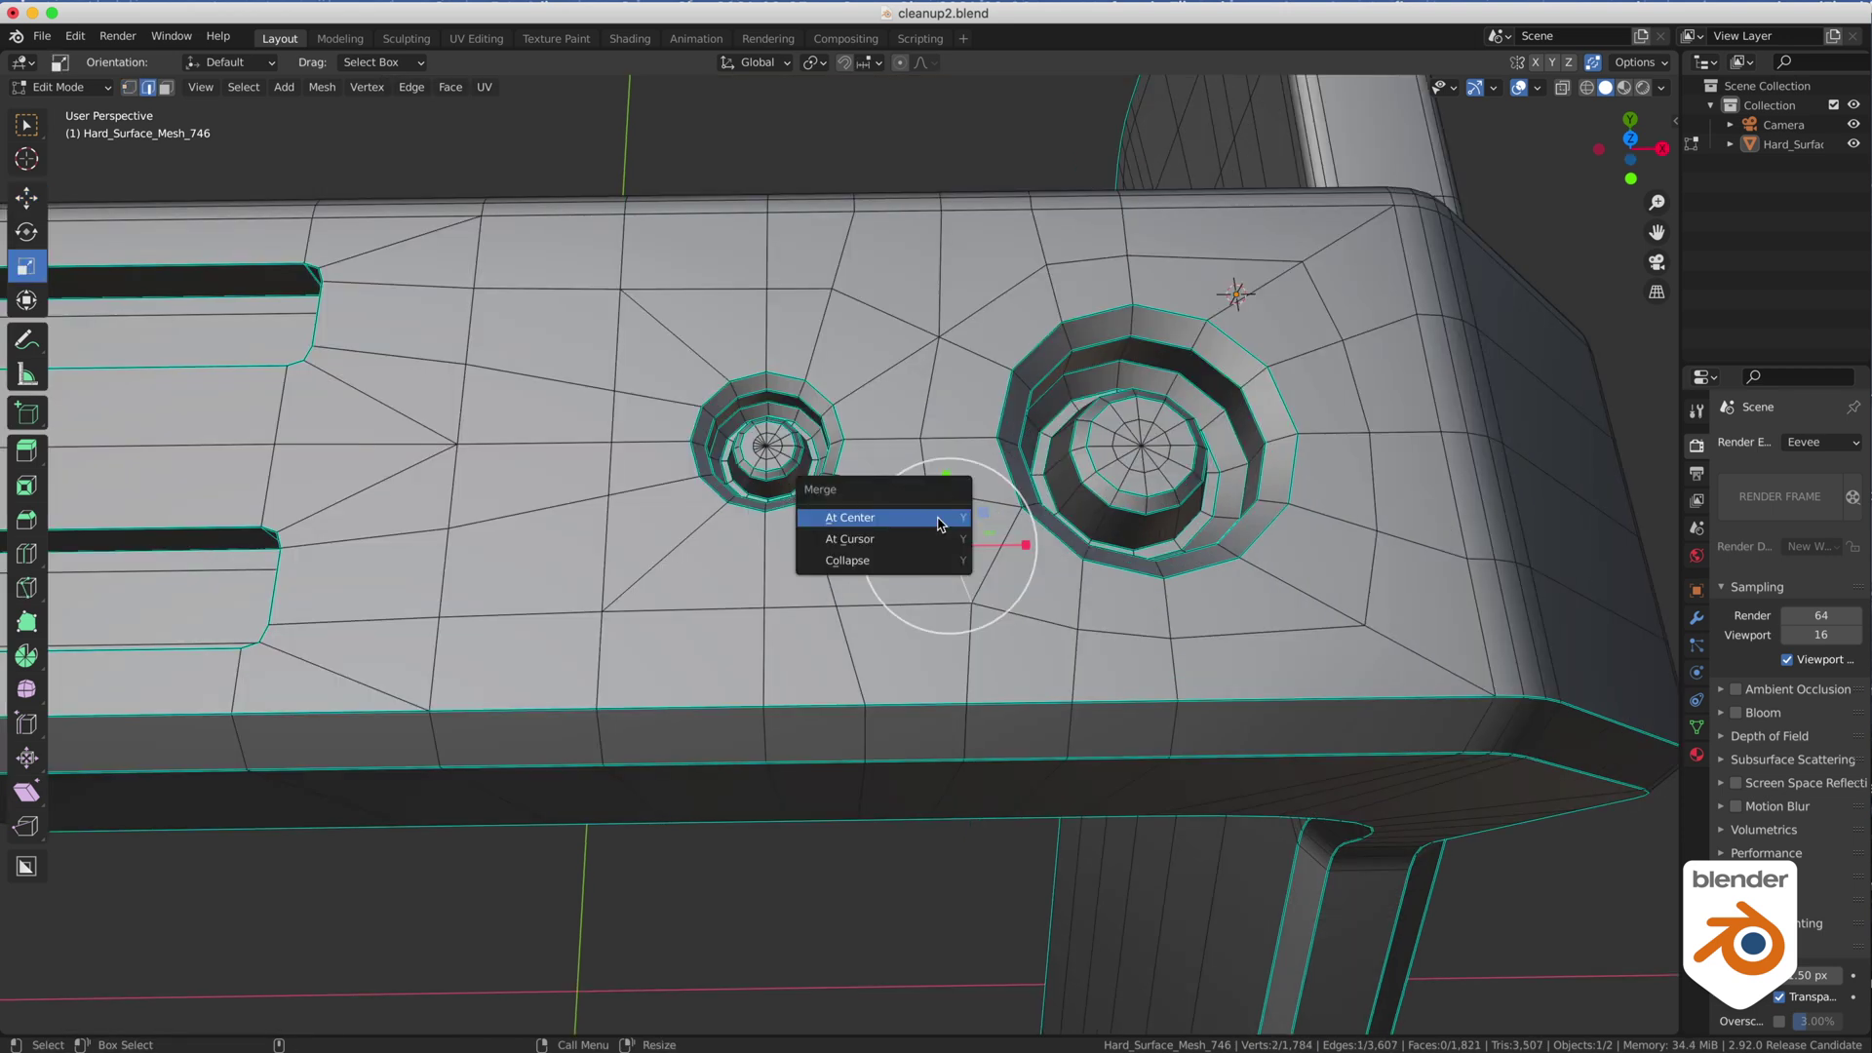
pyautogui.click(940, 518)
pyautogui.hotkey('ctrl', 'Tab')
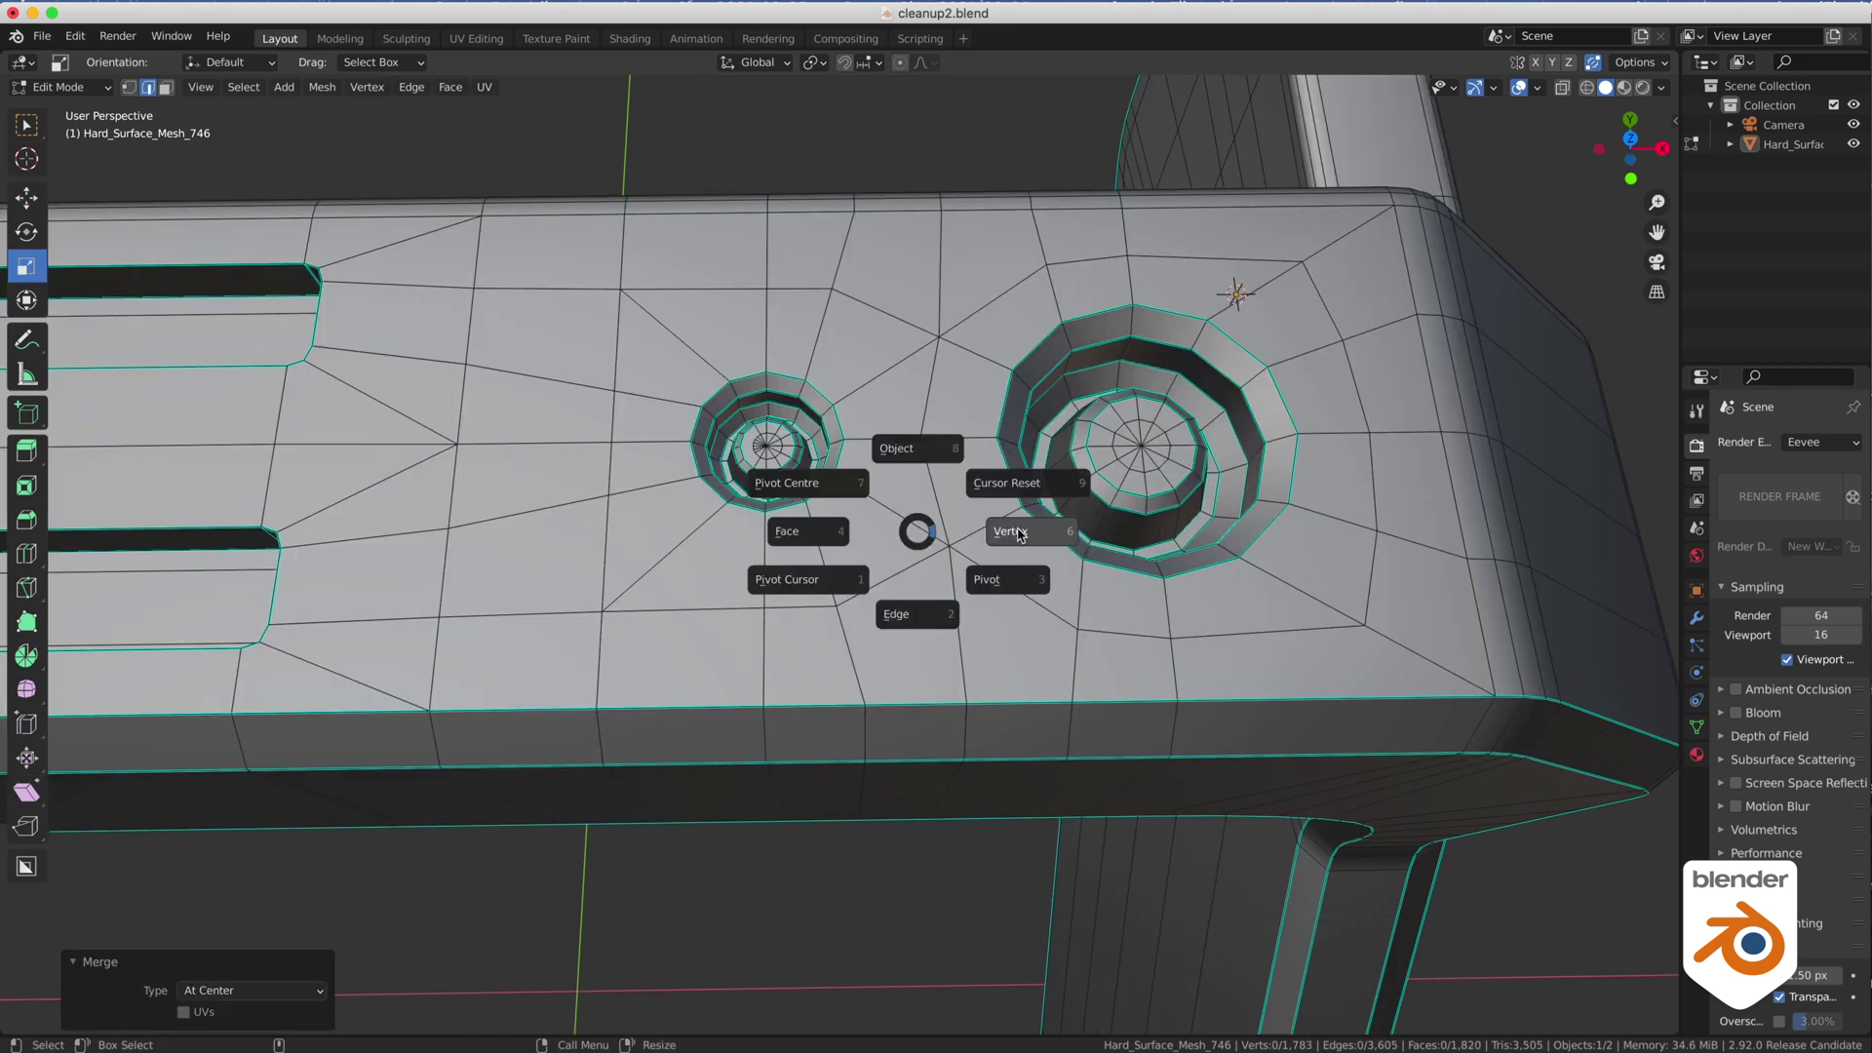
pyautogui.click(1008, 532)
pyautogui.press('s')
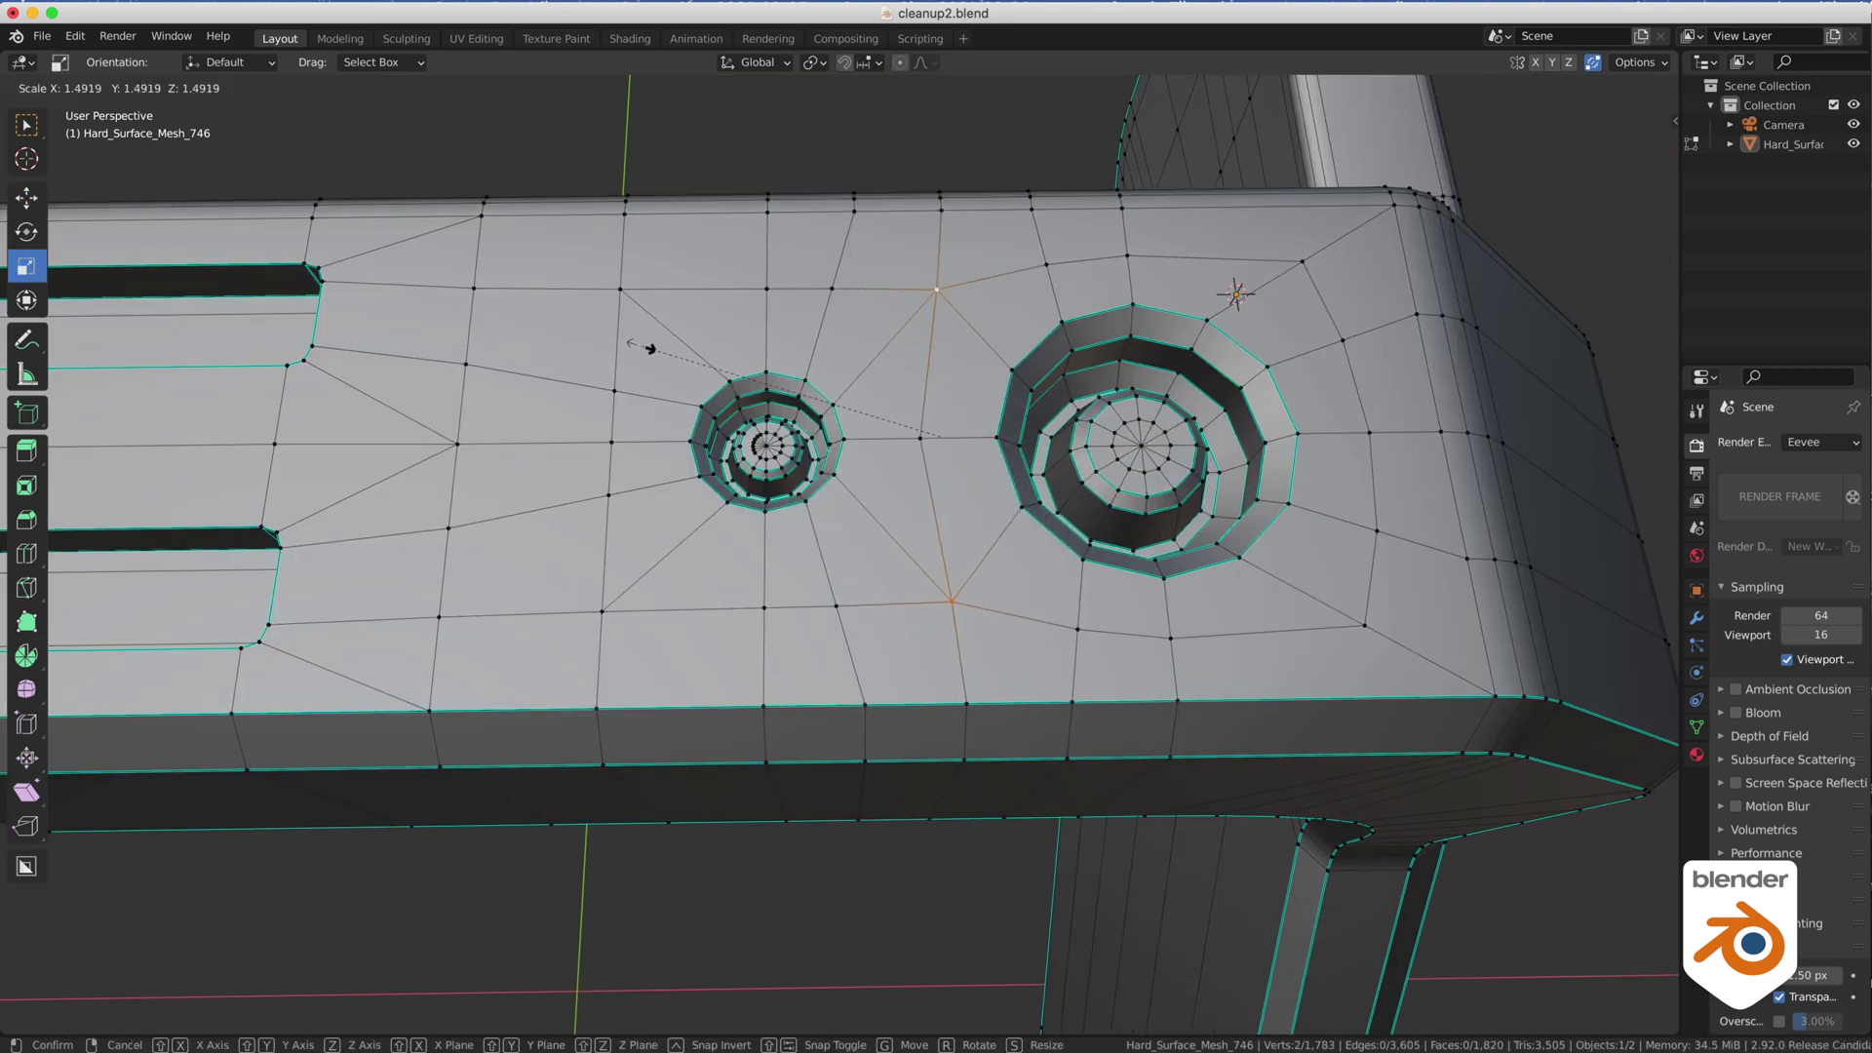
pyautogui.click(634, 350)
pyautogui.hotkey('ctrl', 'Tab')
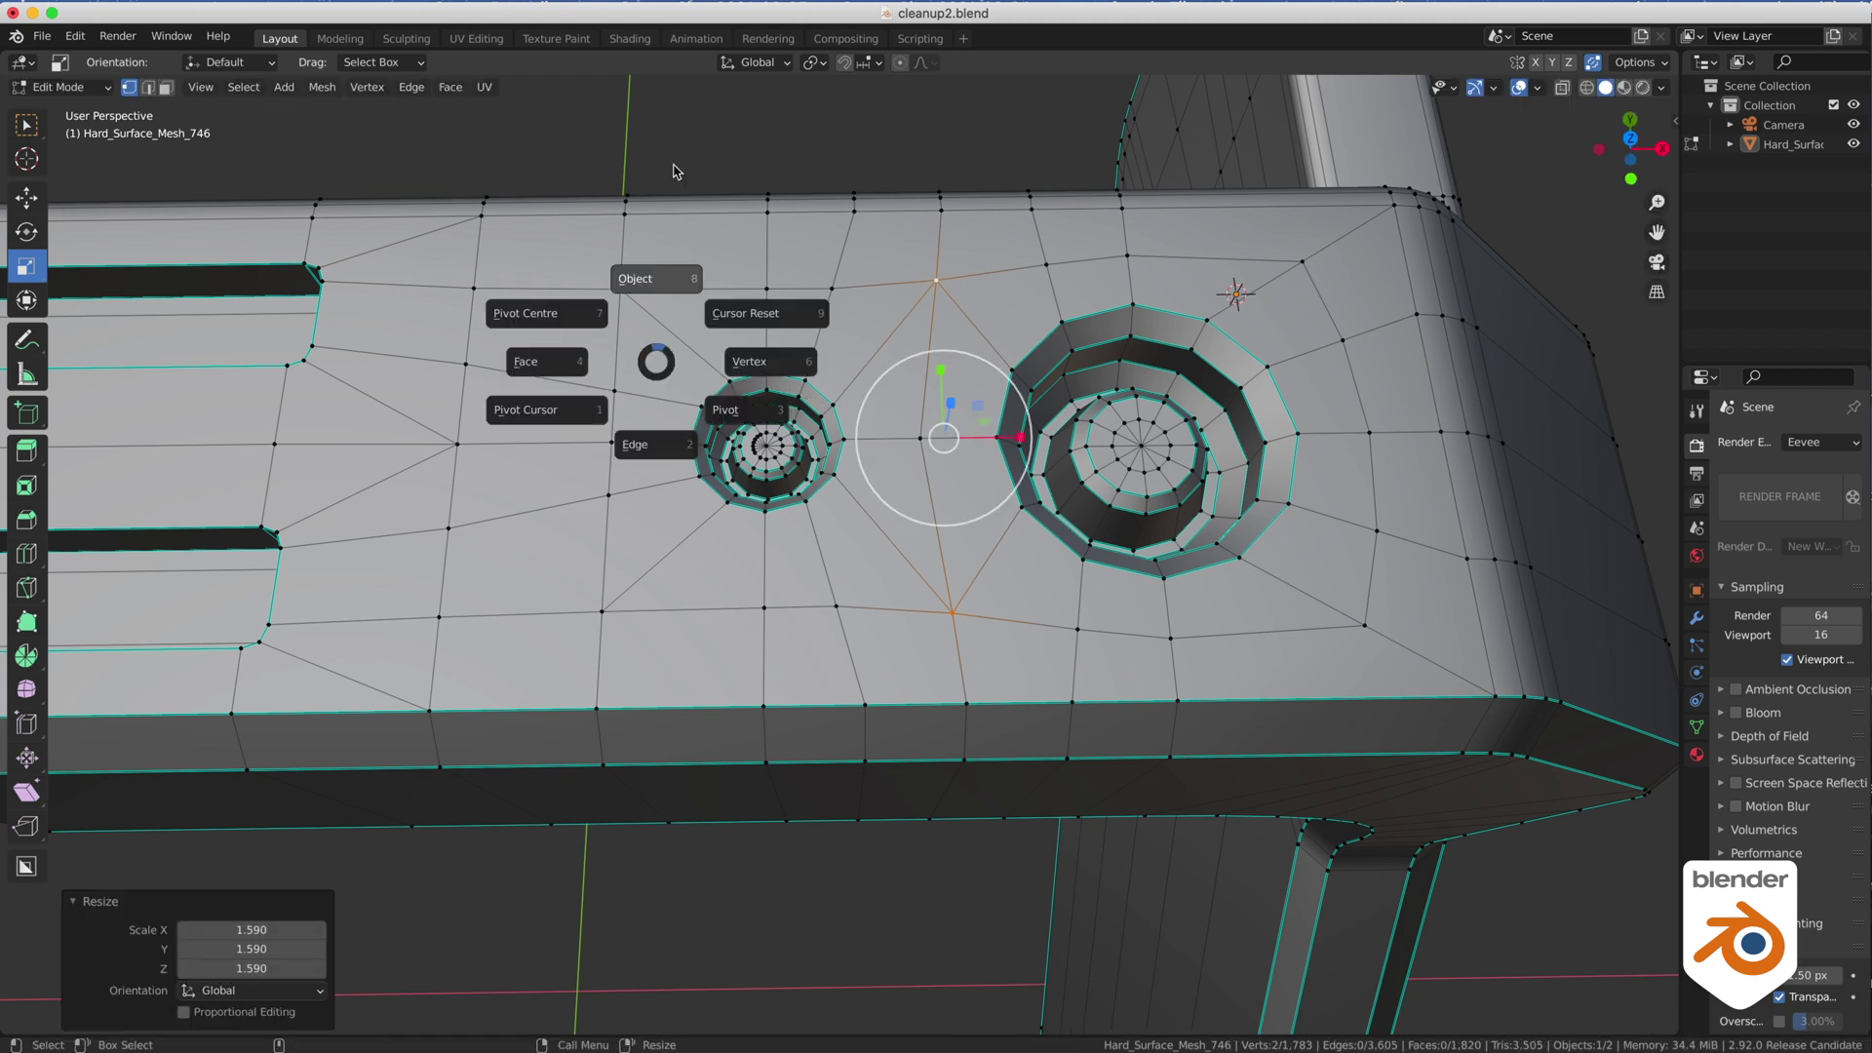
pyautogui.click(676, 173)
pyautogui.scroll(-3, 733, 536)
pyautogui.moveTo(736, 543); pyautogui.dragTo(1014, 467, button='middle')
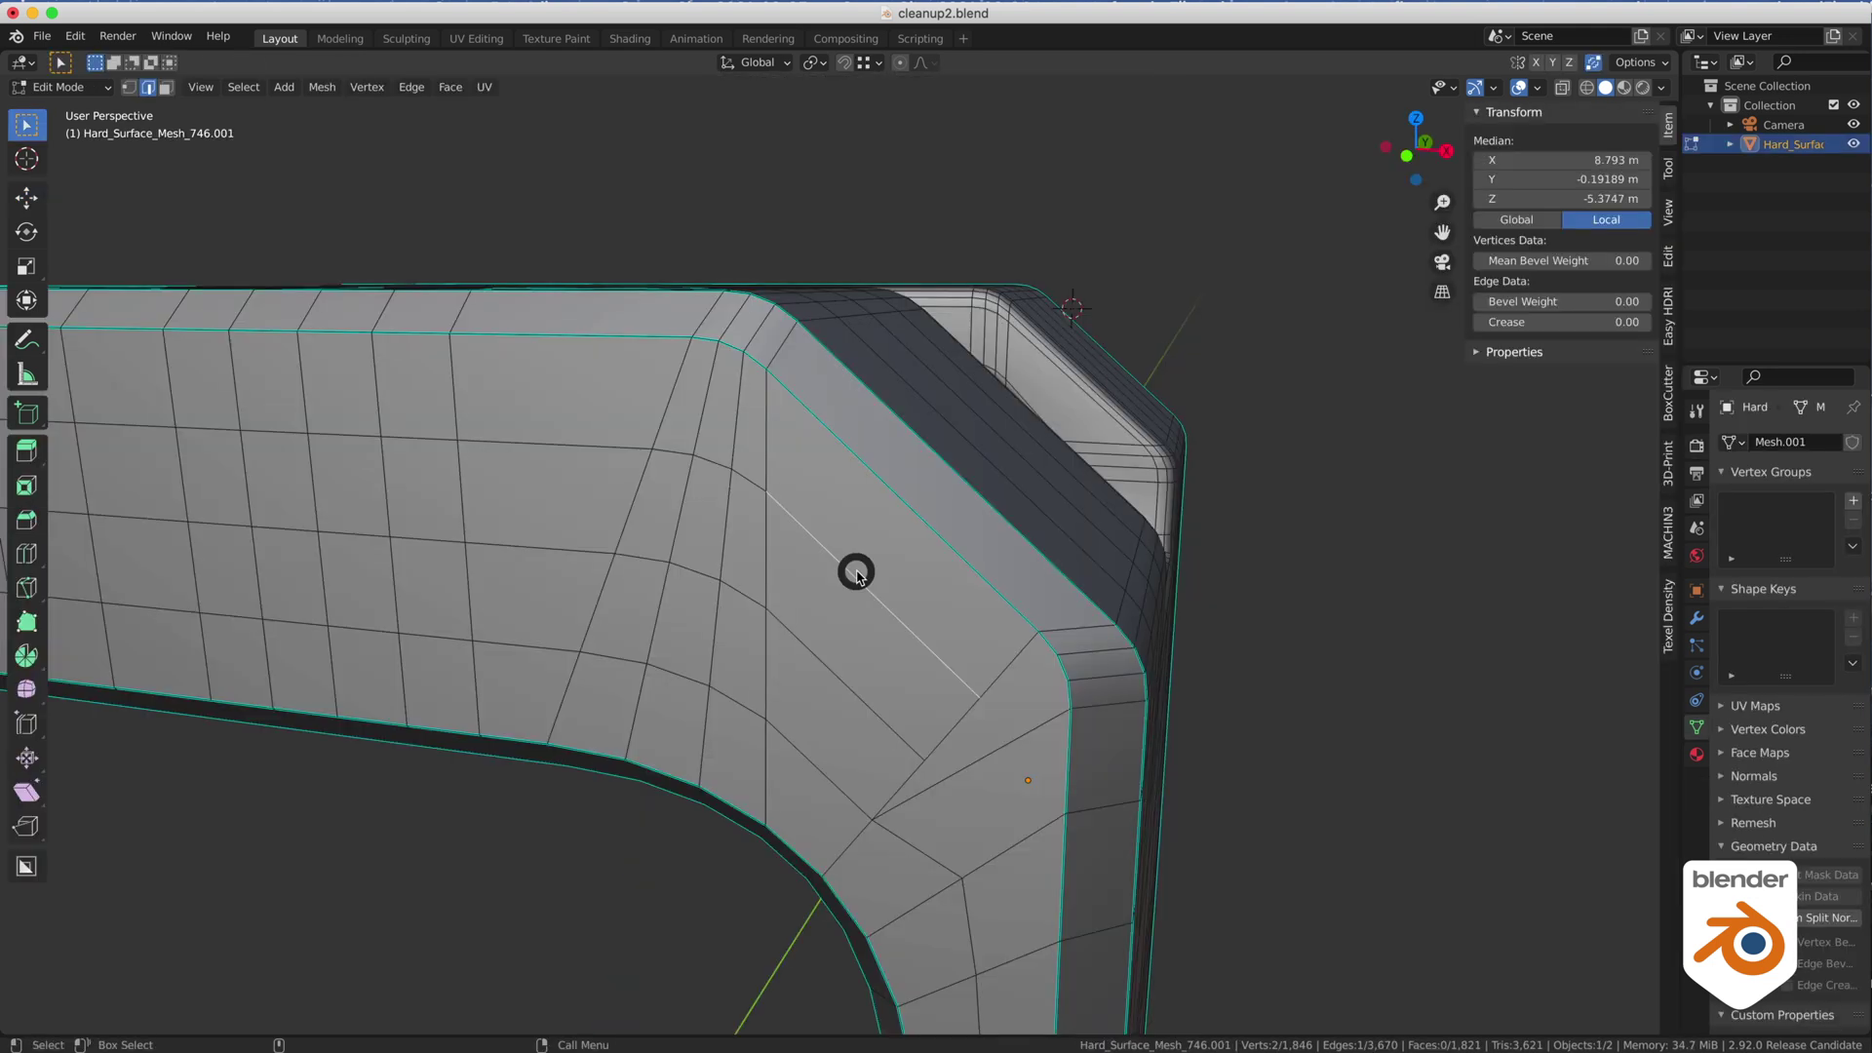
# Insert two unslid loop cuts across the slanted section of the arm's bend.
pyautogui.hotkey('ctrl', 'e')
pyautogui.click(938, 540)
pyautogui.scroll(1, 939, 539)
pyautogui.click(941, 538)
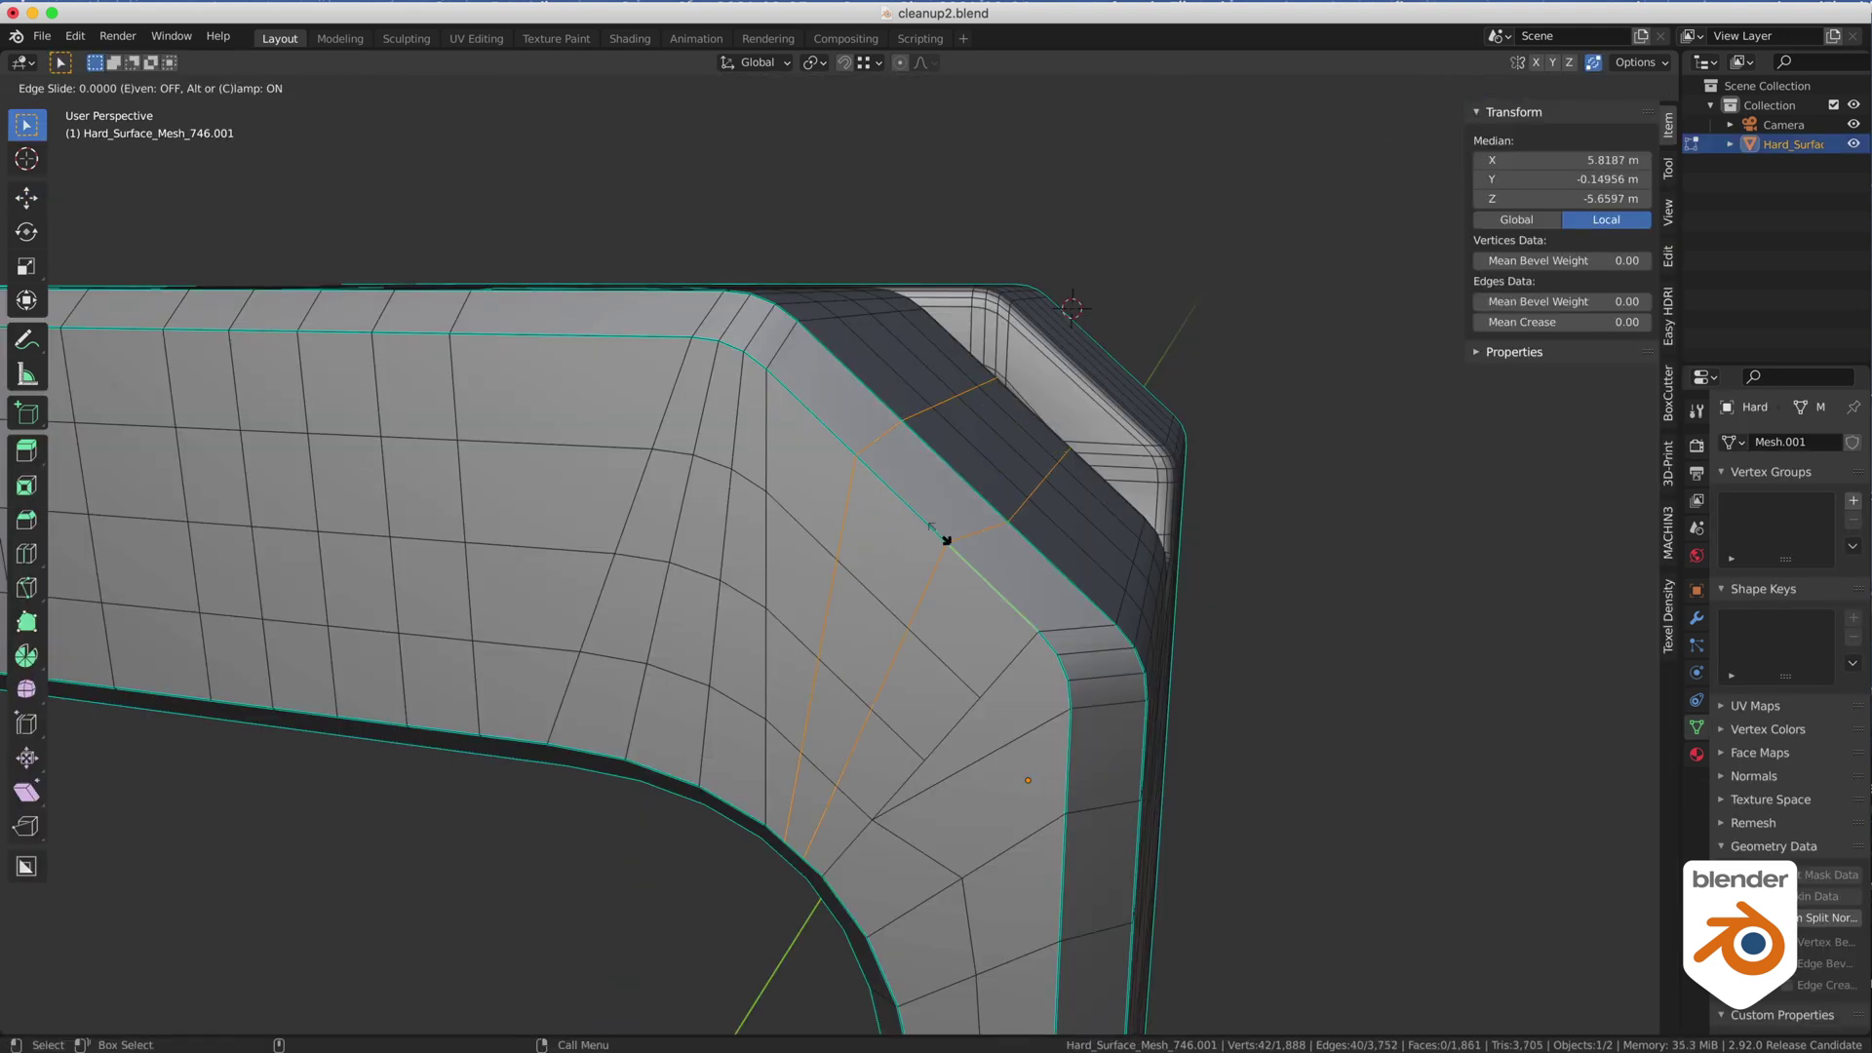
pyautogui.rightClick(941, 539)
pyautogui.press('Tab')
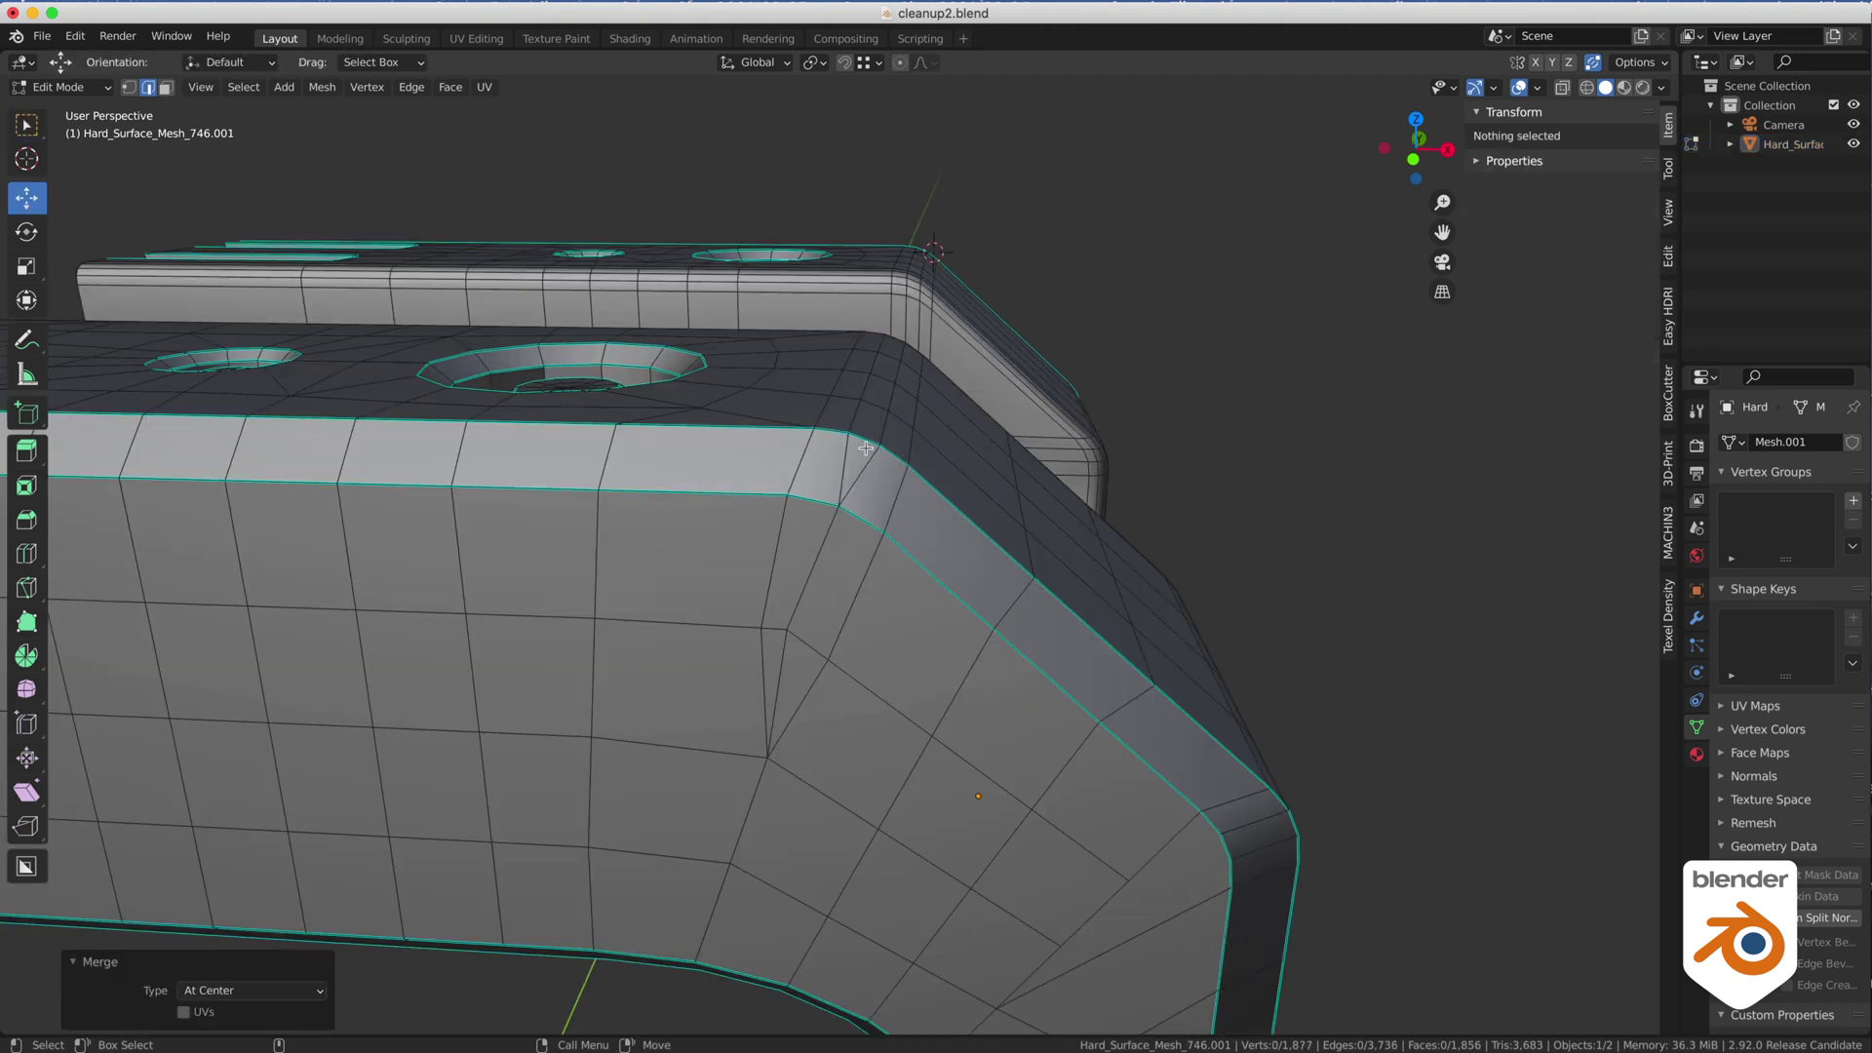
# Merge the short surplus edges across the top of the arm's bend into single vertices.
pyautogui.click(867, 429)
pyautogui.hotkey('alt', 'm')
pyautogui.click(866, 435)
pyautogui.click(890, 367)
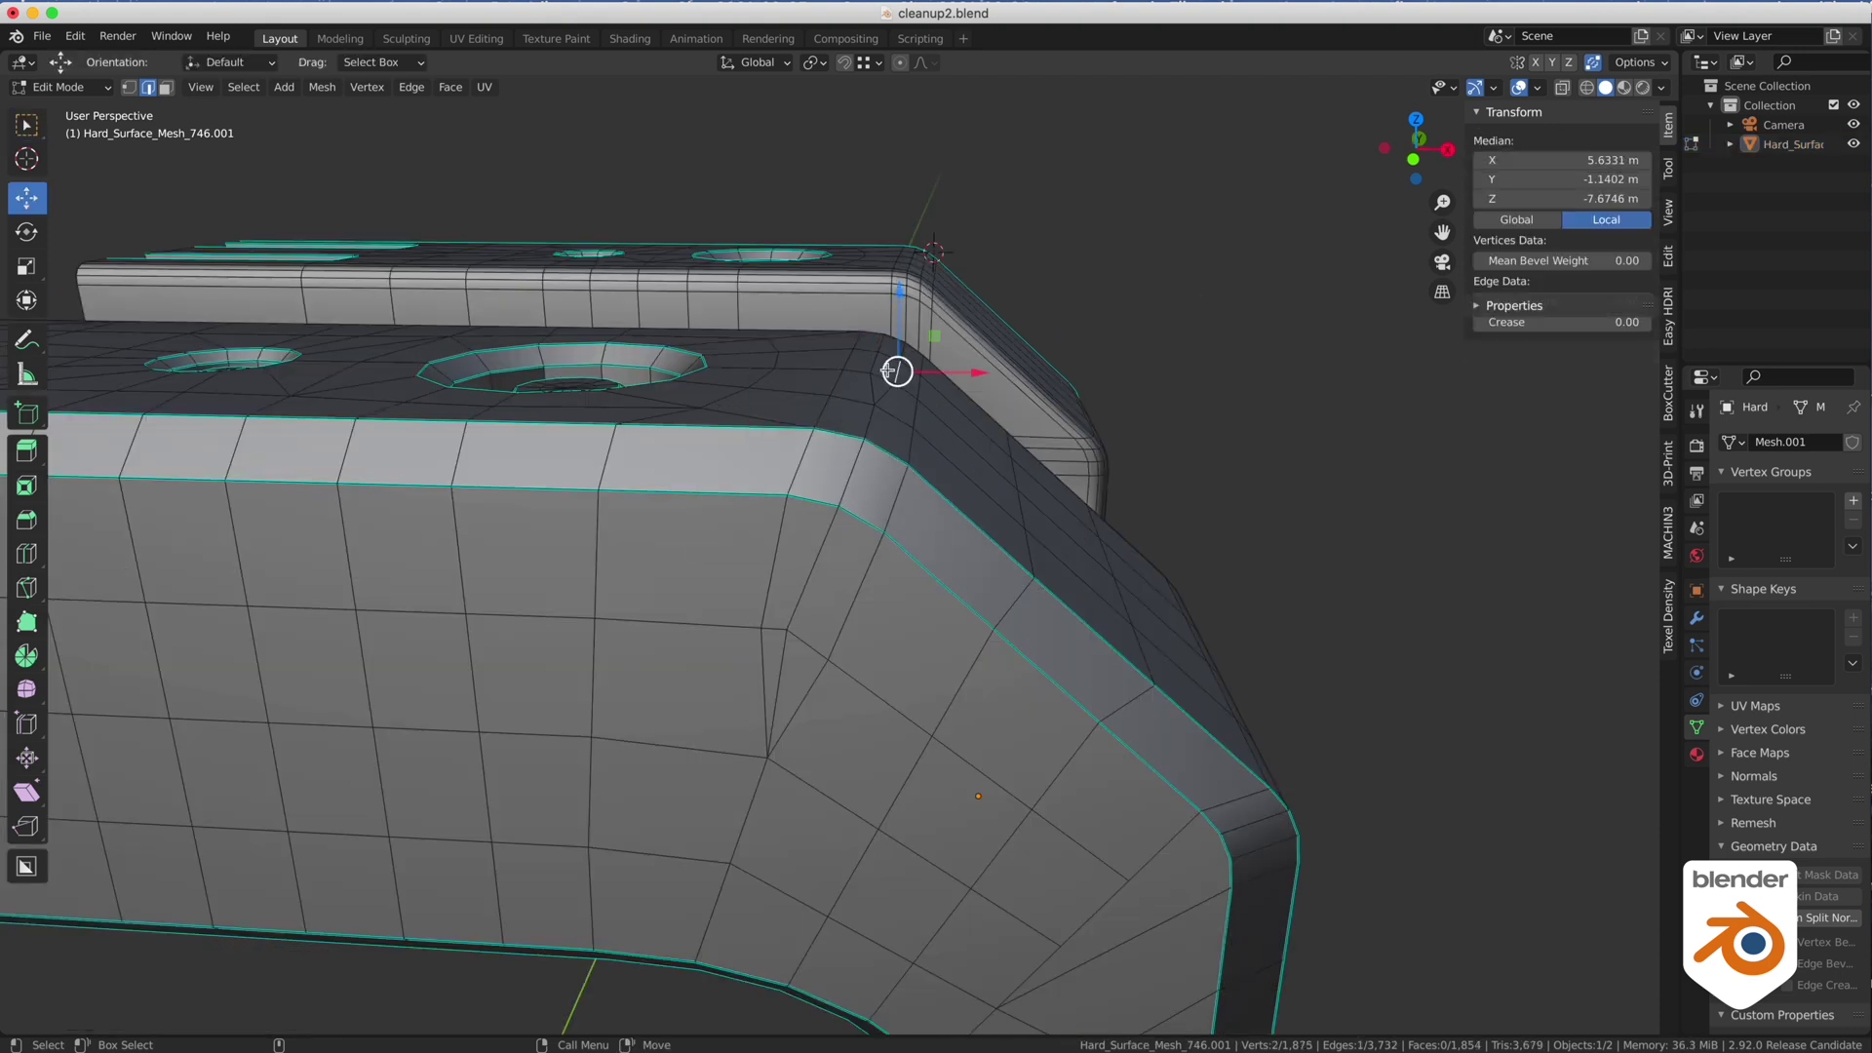
pyautogui.keyDown('shift'); pyautogui.click(882, 377); pyautogui.keyUp('shift')
pyautogui.hotkey('alt', 'm')
pyautogui.click(883, 377)
pyautogui.click(889, 358)
pyautogui.hotkey('alt', 'm')
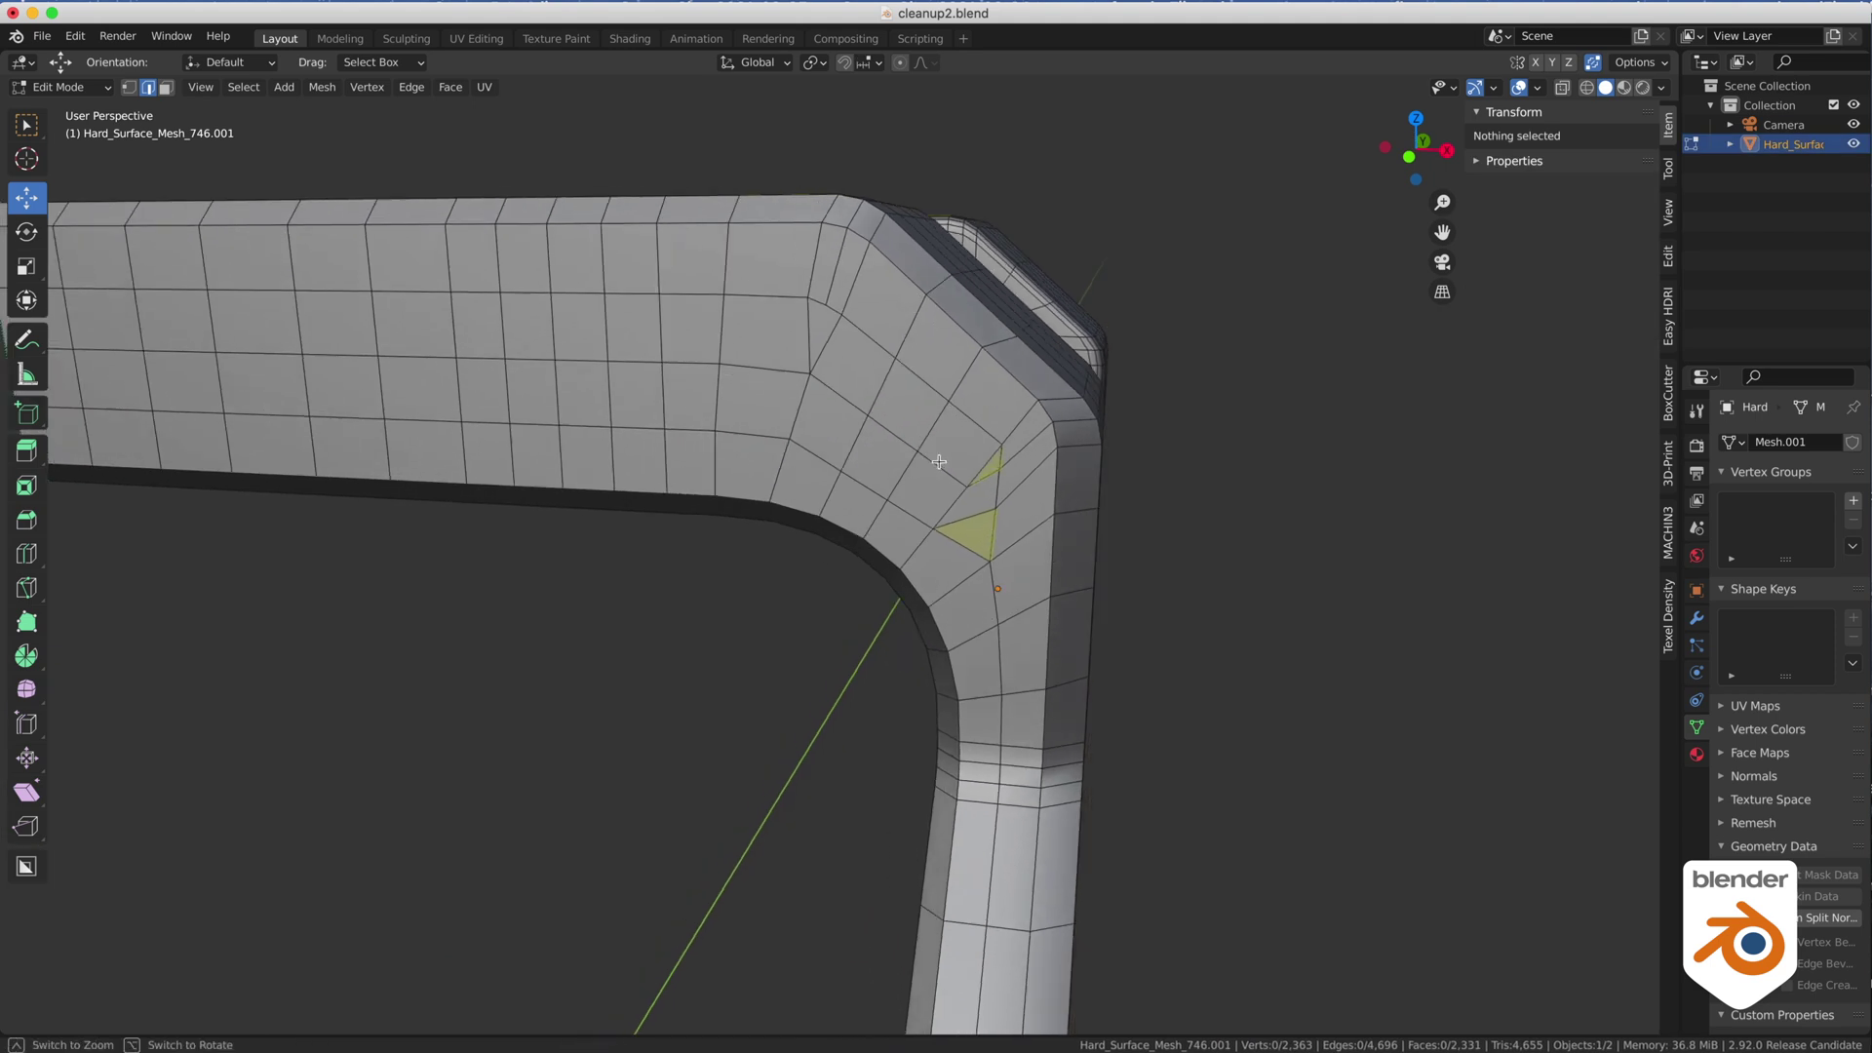
# Connect the two vertices between the triangles on the bend's side face and dissolve the surplus edge there.
pyautogui.keyDown('shift'); pyautogui.moveTo(944, 468); pyautogui.dragTo(1078, 522, button='middle'); pyautogui.keyUp('shift')
pyautogui.hotkey('shift', 's')
pyautogui.click(1073, 508)
pyautogui.keyDown('shift'); pyautogui.click(1073, 508); pyautogui.keyUp('shift')
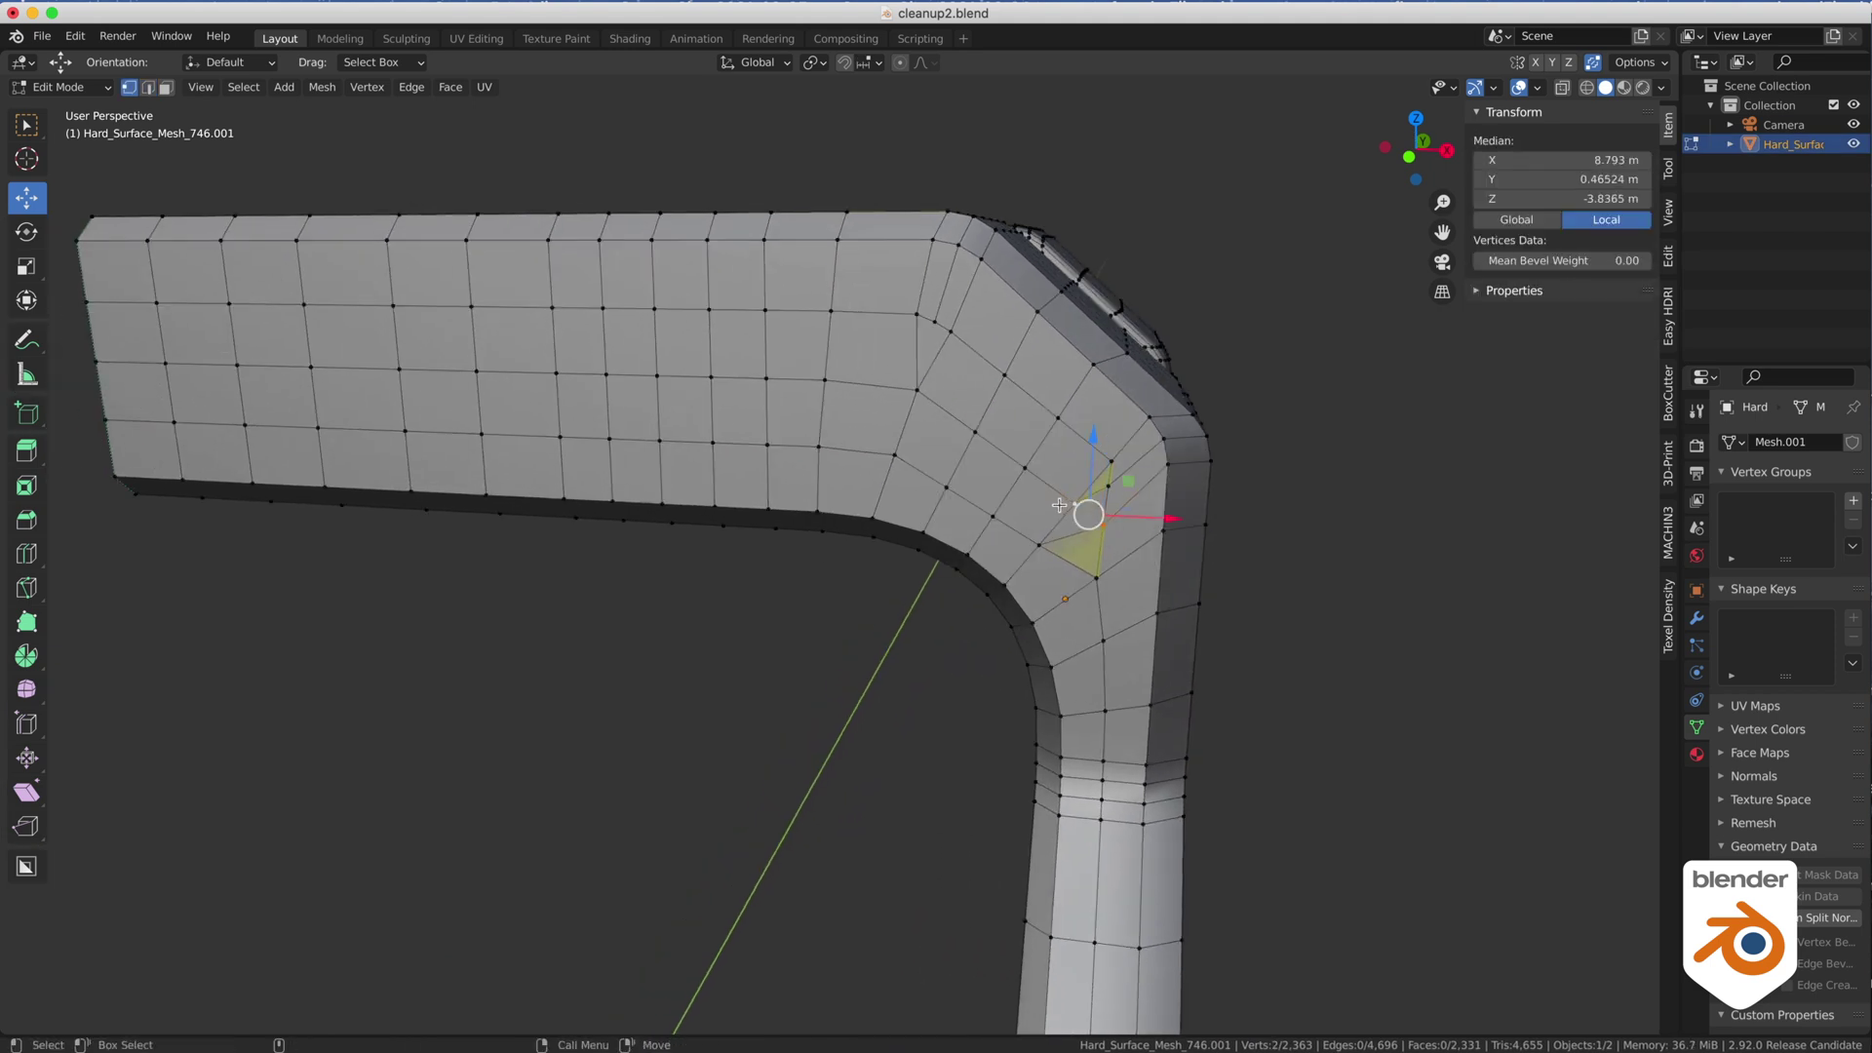
pyautogui.press('j')
pyautogui.press('Tab')
pyautogui.click(1061, 608)
pyautogui.click(1071, 536)
pyautogui.hotkey('ctrl', 'x')
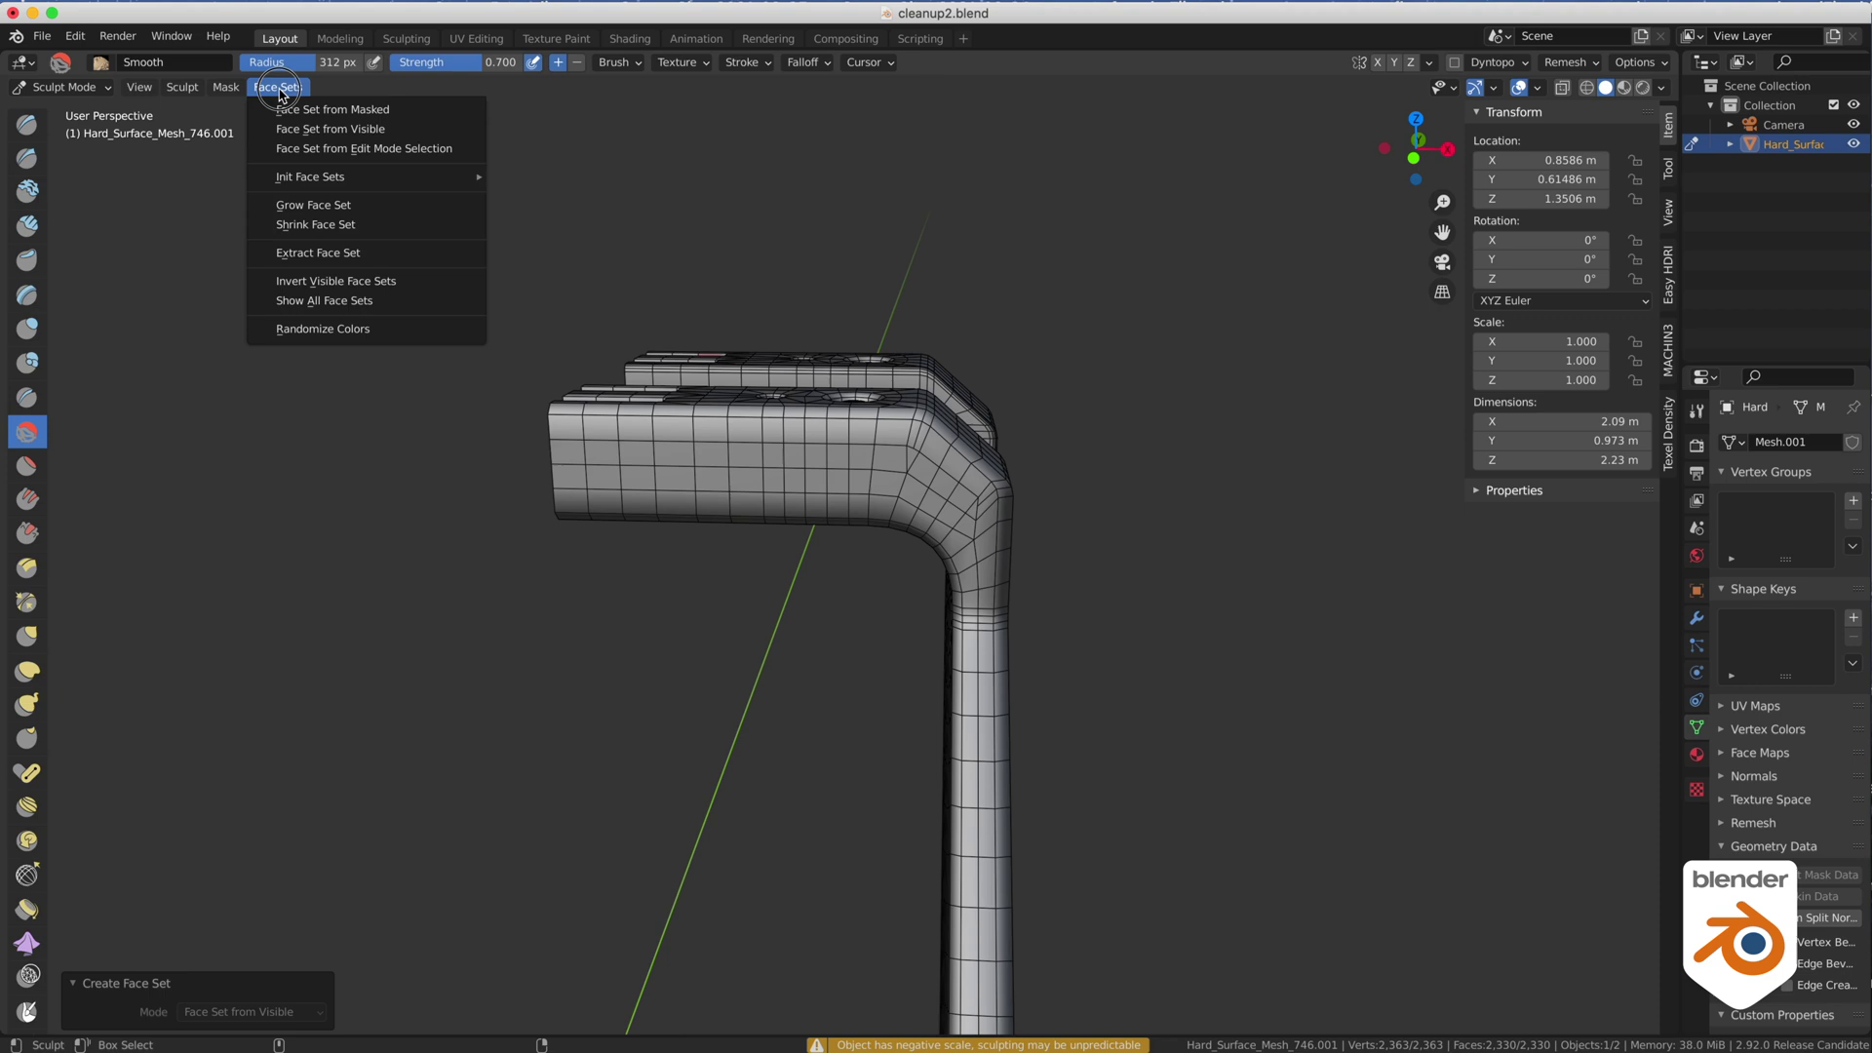
# Create a face set from the arm's selected side faces and even out their topology with the Smooth brush.
pyautogui.click(285, 146)
pyautogui.moveTo(695, 466); pyautogui.dragTo(952, 560)
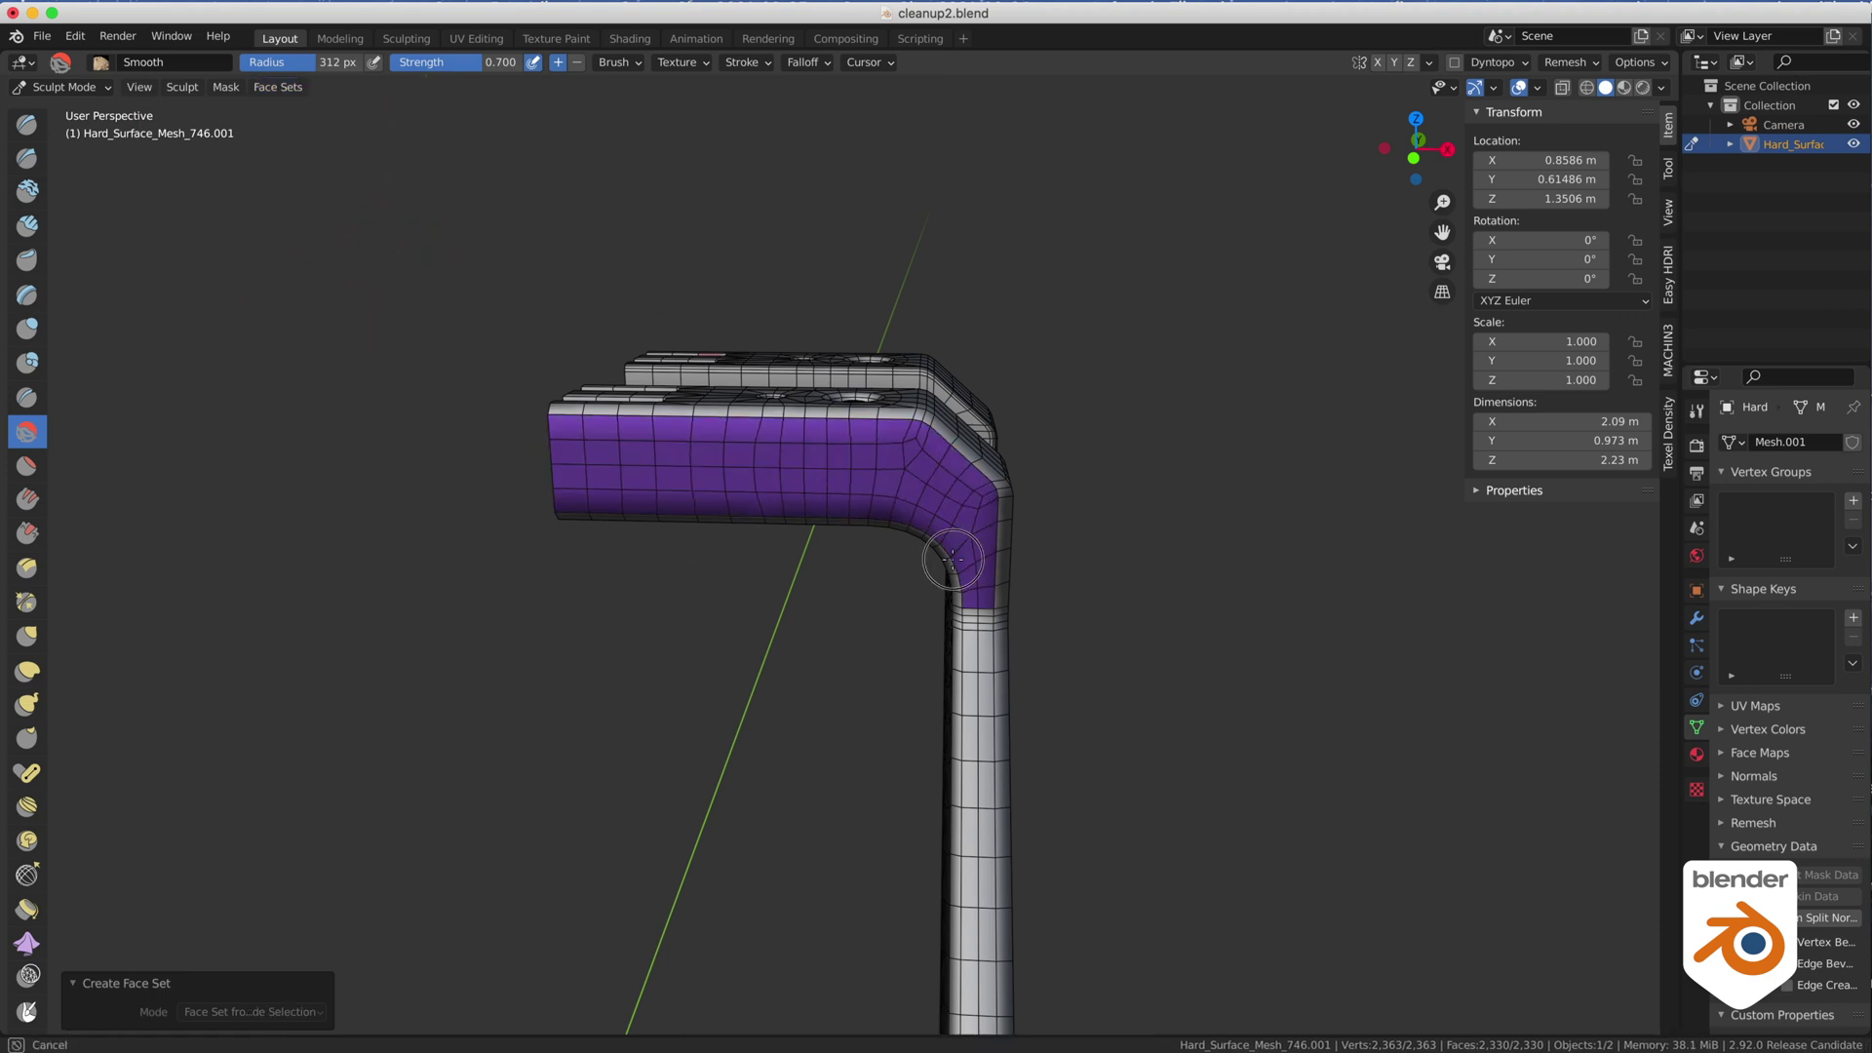
pyautogui.moveTo(951, 472); pyautogui.dragTo(730, 471)
pyautogui.moveTo(729, 471); pyautogui.dragTo(819, 511, button='middle')
pyautogui.keyDown('ctrl'); pyautogui.moveTo(819, 512); pyautogui.dragTo(845, 480, button='middle'); pyautogui.keyUp('ctrl')
pyautogui.press('Tab')
pyautogui.press('Tab')
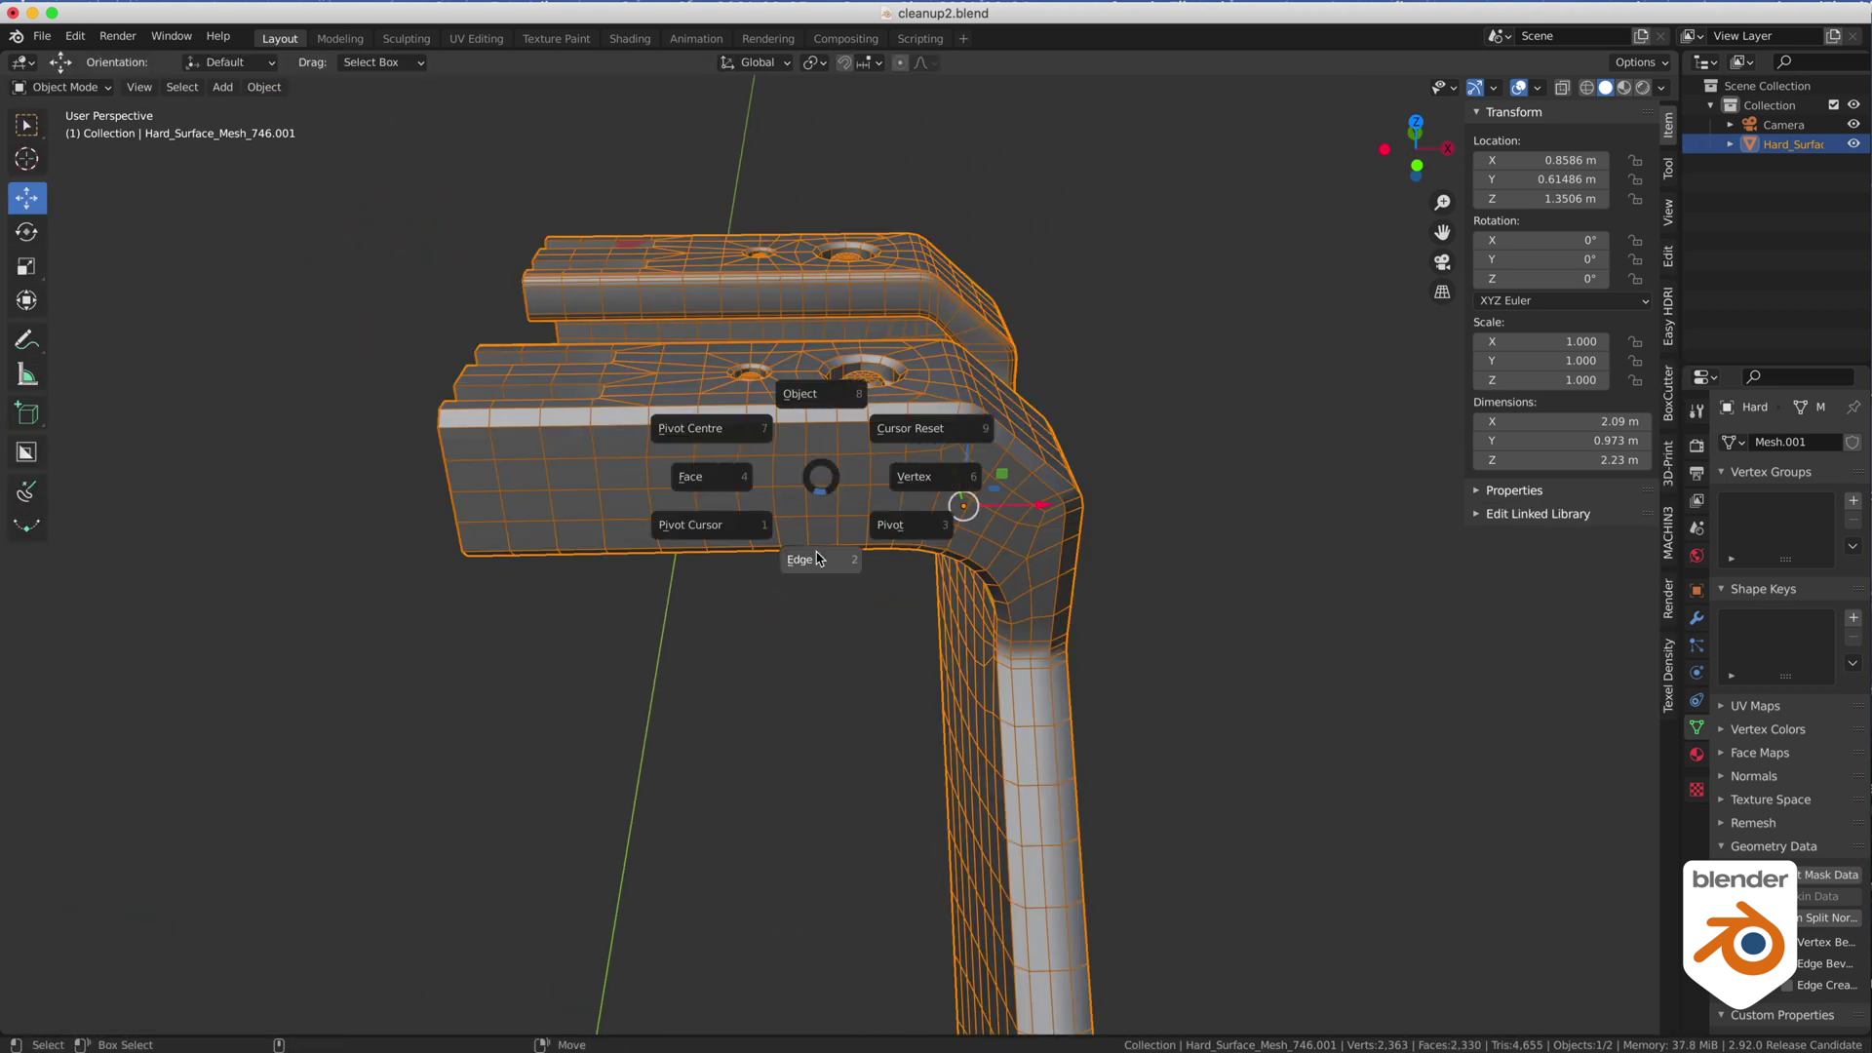
# Select the shortest edge path along the upper border of the near arm's side face.
pyautogui.click(822, 557)
pyautogui.click(931, 420)
pyautogui.doubleClick(611, 427)
pyautogui.click(612, 427)
pyautogui.keyDown('ctrl'); pyautogui.click(931, 421); pyautogui.keyUp('ctrl')
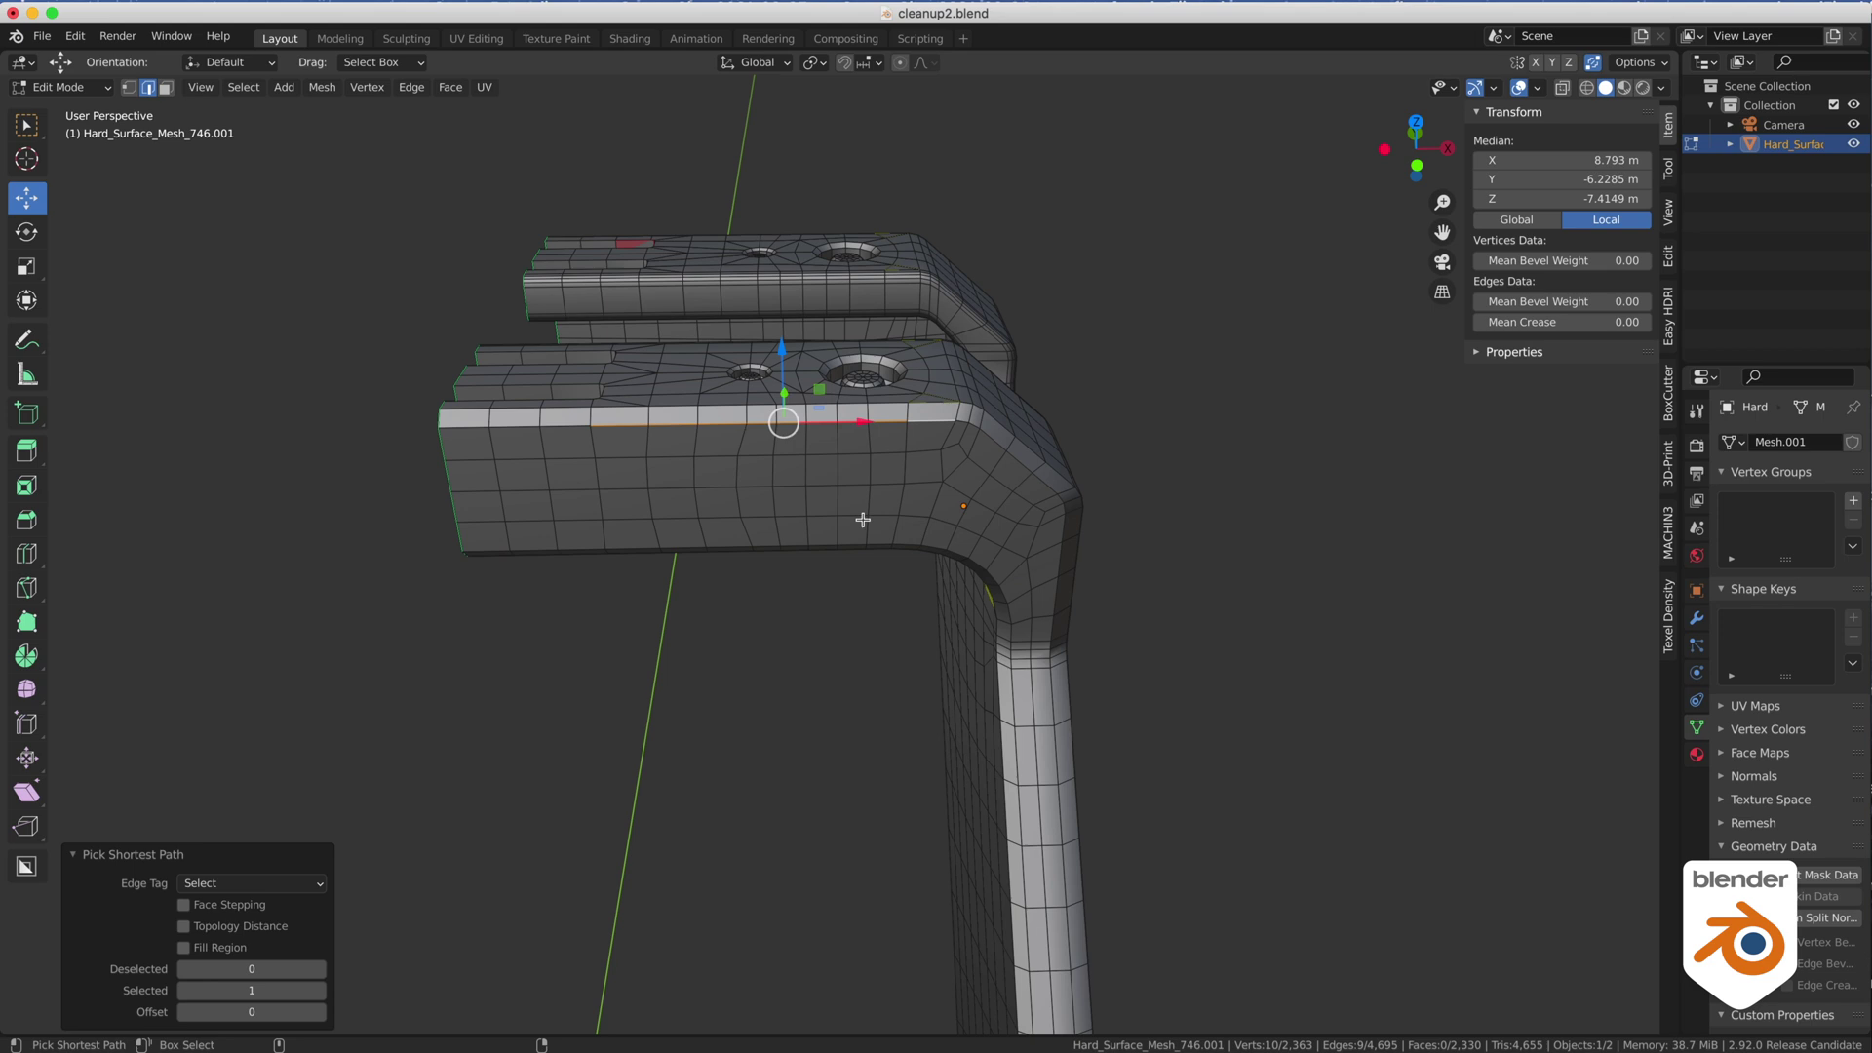
pyautogui.press('Tab')
pyautogui.click(796, 470)
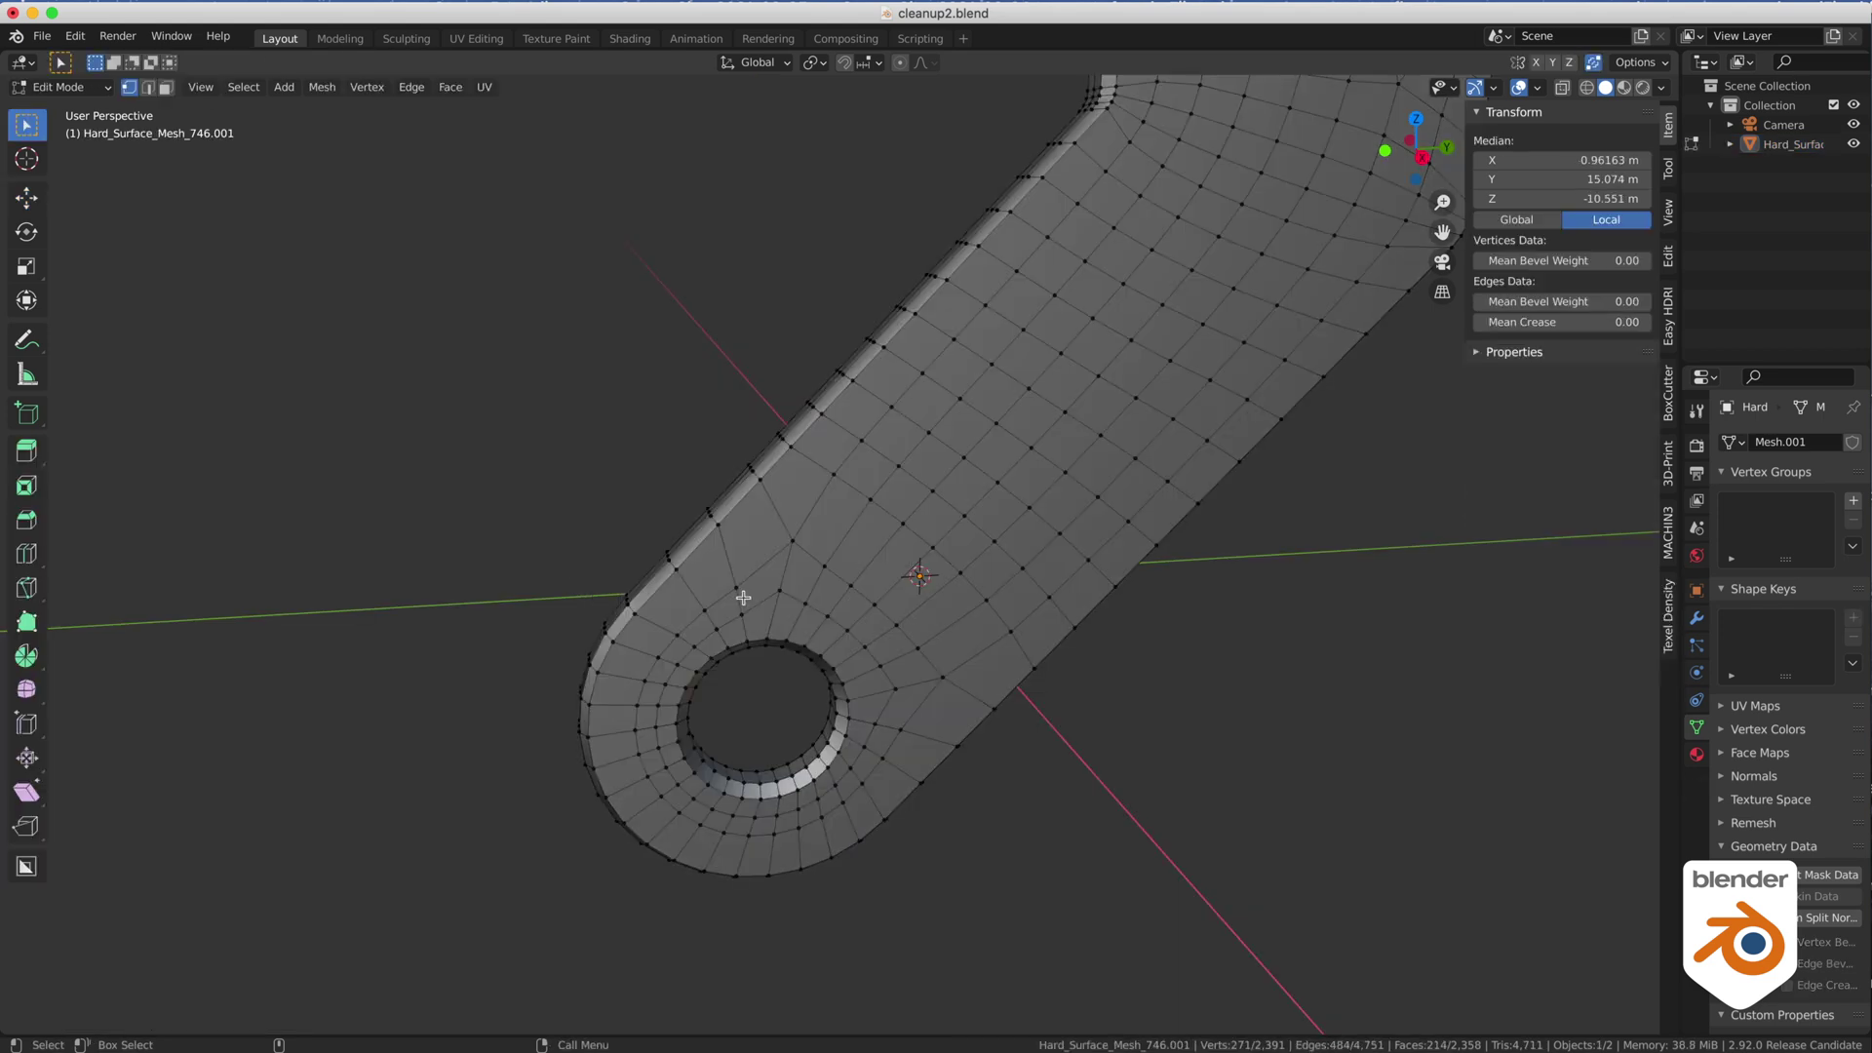
# Create a face set from the large plate's selected faces and smooth the area around its hole in Sculpt Mode.
pyautogui.hotkey('shift', 'g')
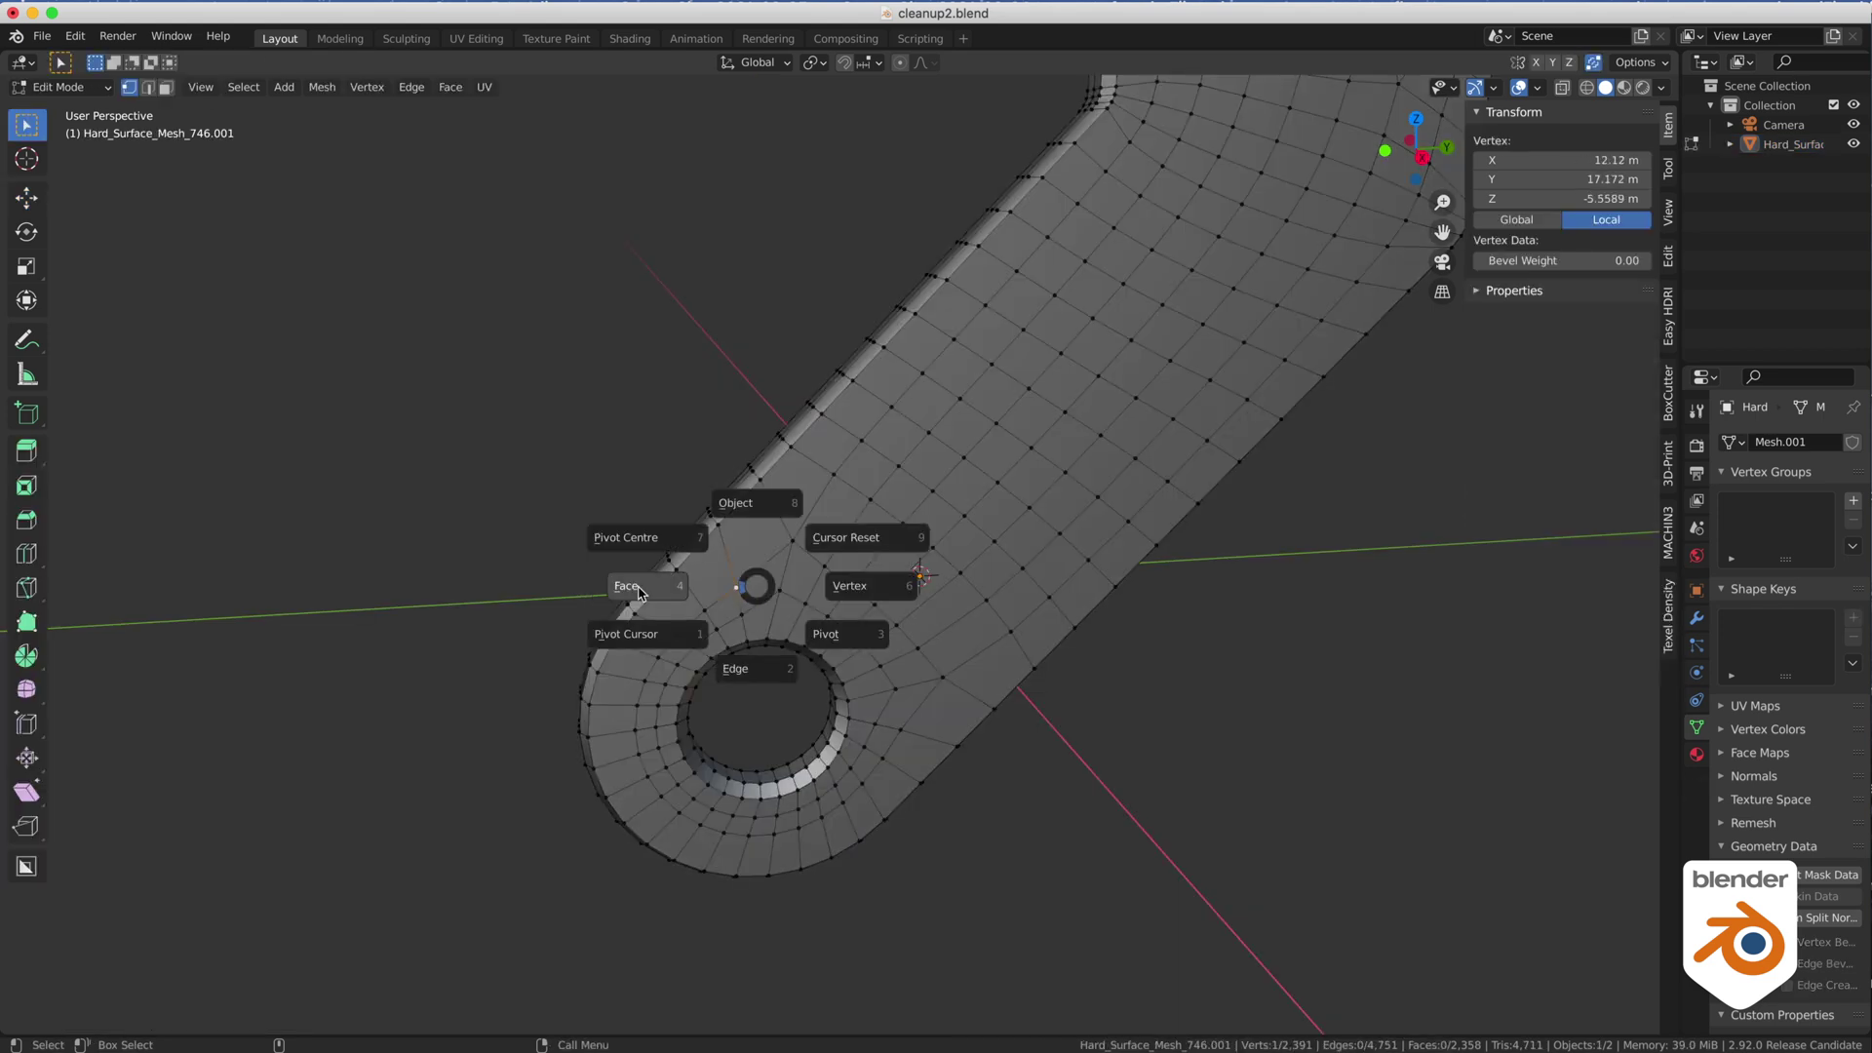
pyautogui.click(626, 536)
pyautogui.click(58, 87)
pyautogui.click(68, 153)
pyautogui.click(275, 88)
pyautogui.click(283, 152)
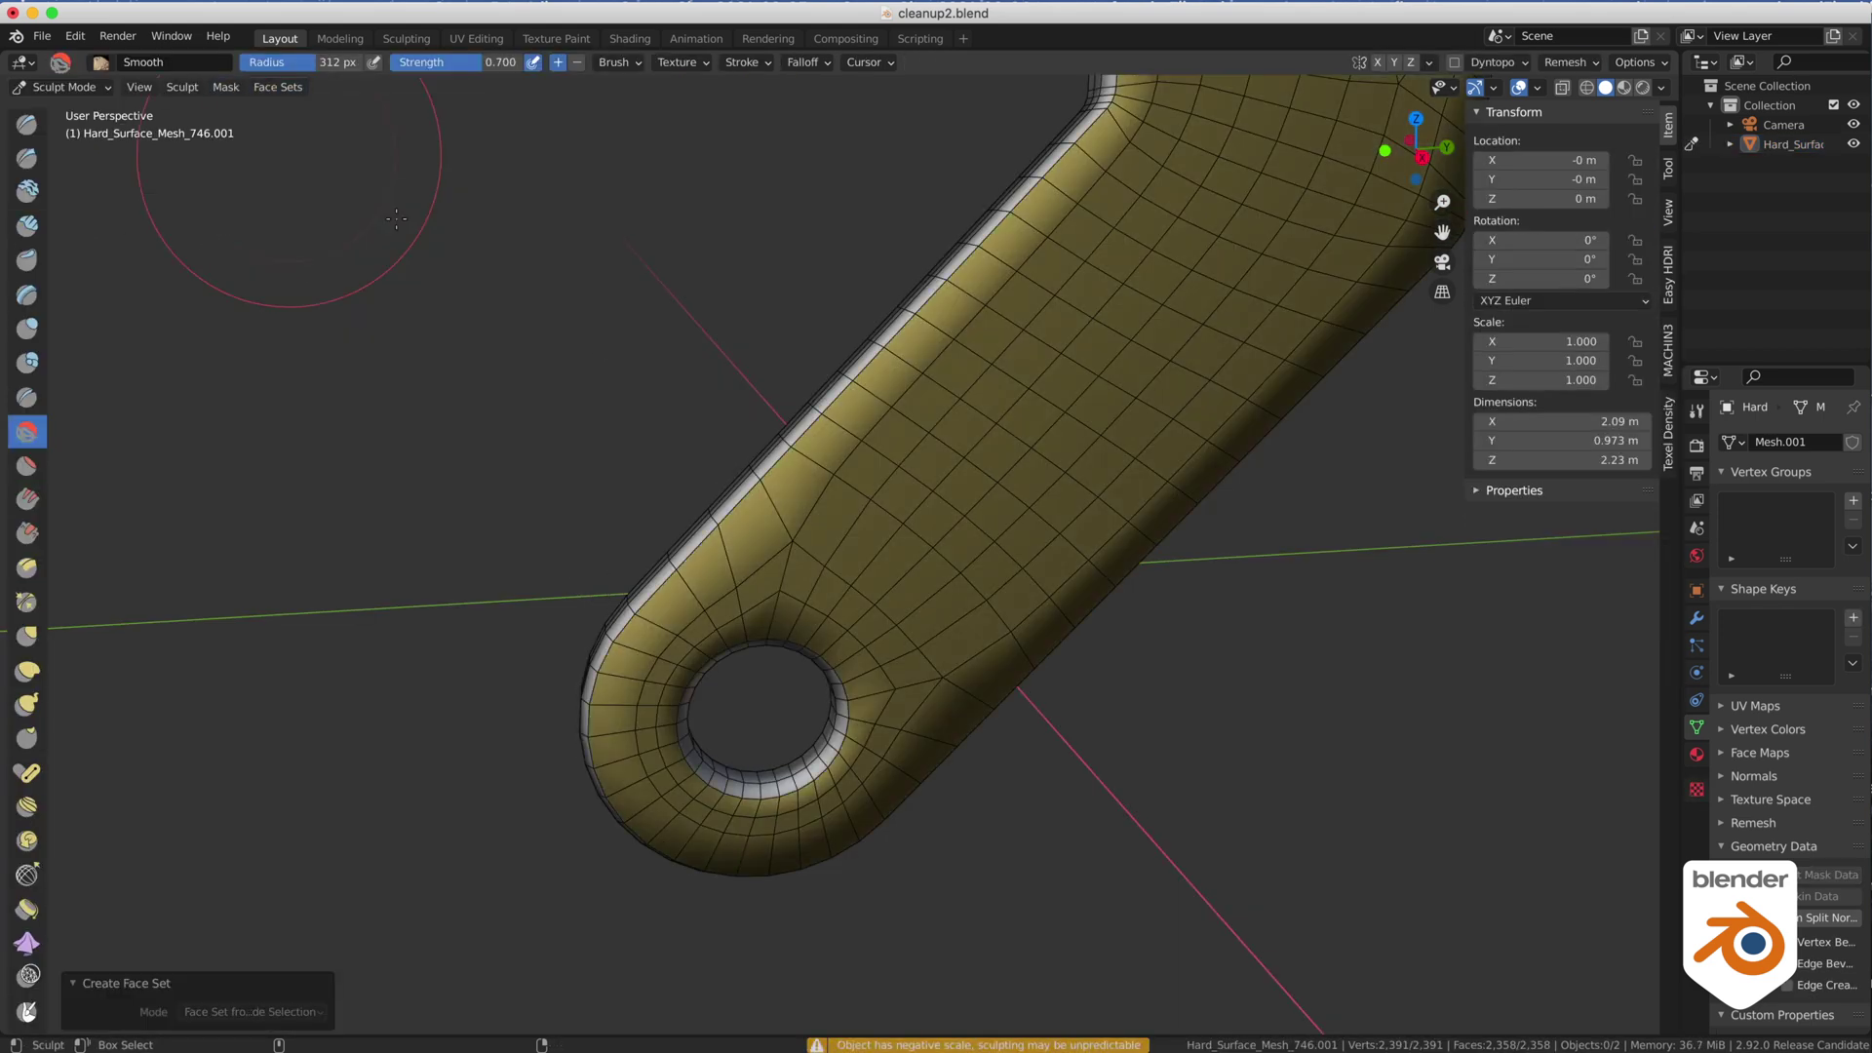
pyautogui.moveTo(768, 643)
pyautogui.mouseDown()
pyautogui.moveTo(472, 568)
pyautogui.moveTo(567, 610)
pyautogui.mouseUp()
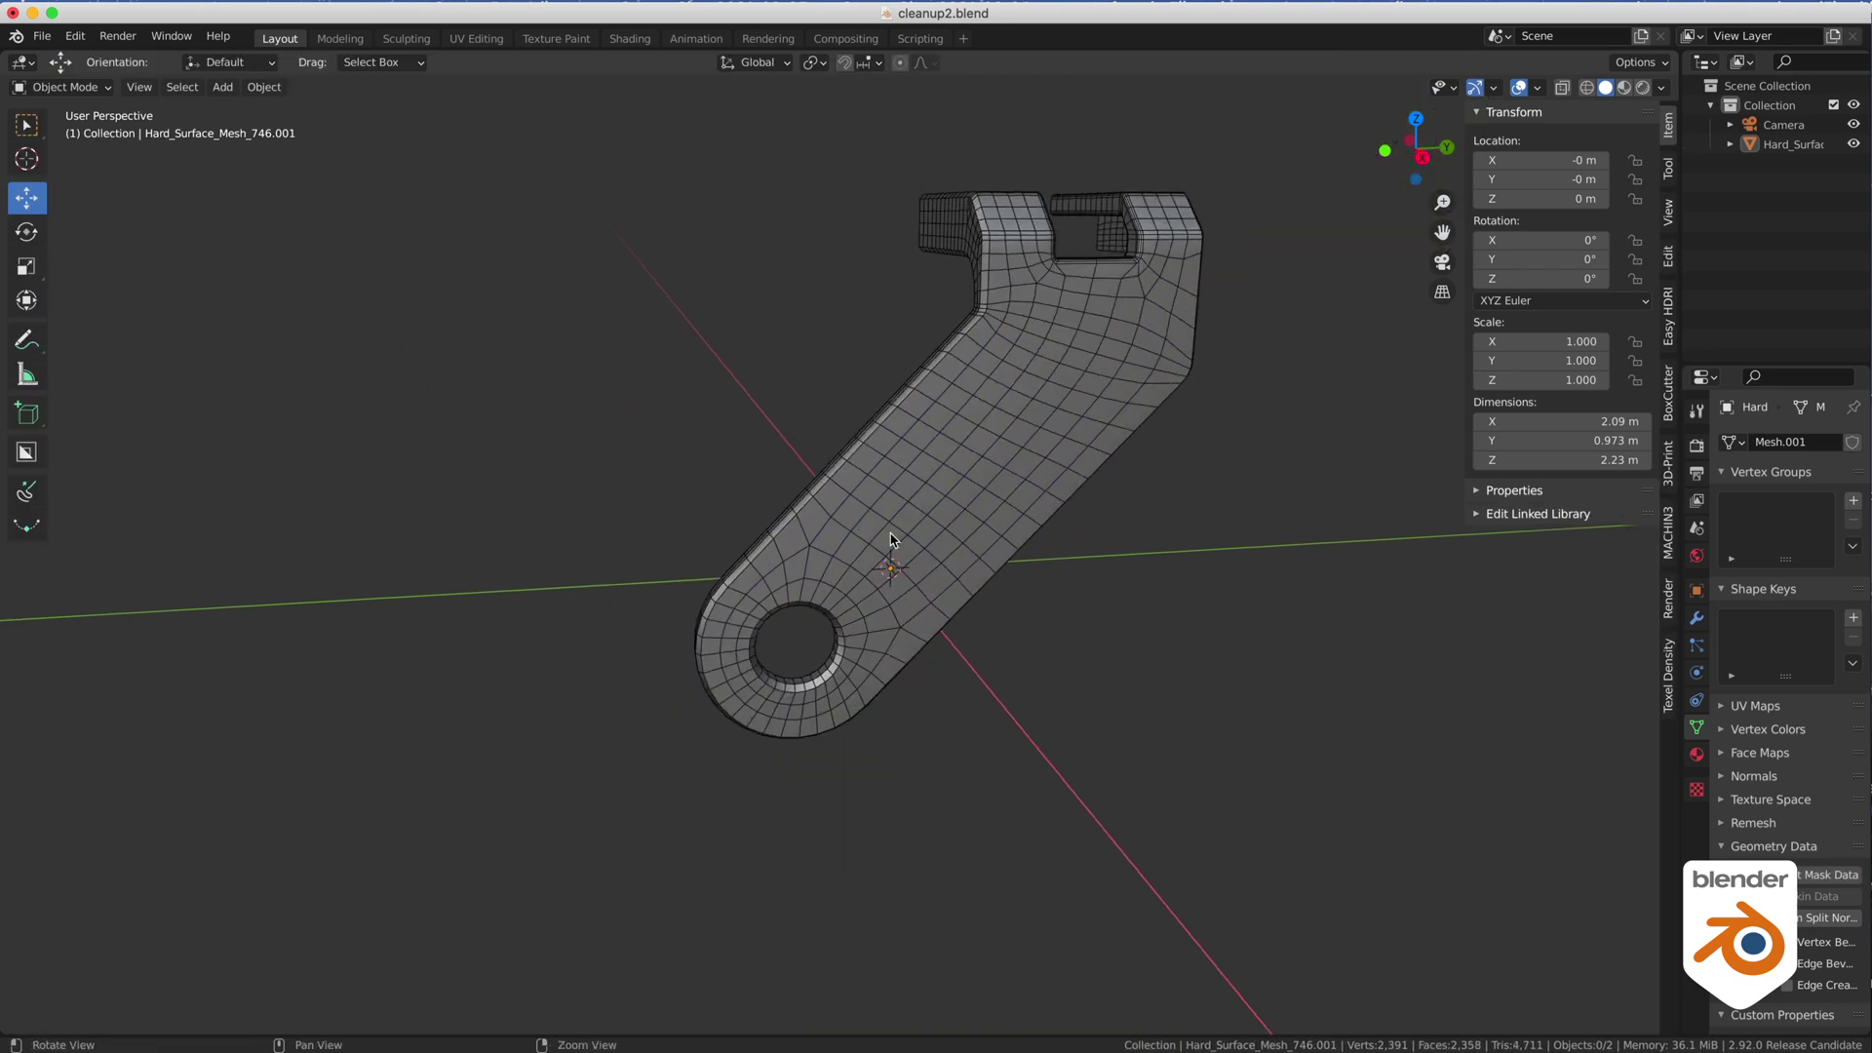
# Add a Mirror modifier to the bracket with both Axis and Bisect set to Y only.
pyautogui.moveTo(886, 543)
pyautogui.mouseDown(button='middle')
pyautogui.moveTo(1044, 718)
pyautogui.moveTo(836, 806)
pyautogui.moveTo(468, 727)
pyautogui.mouseUp(button='middle')
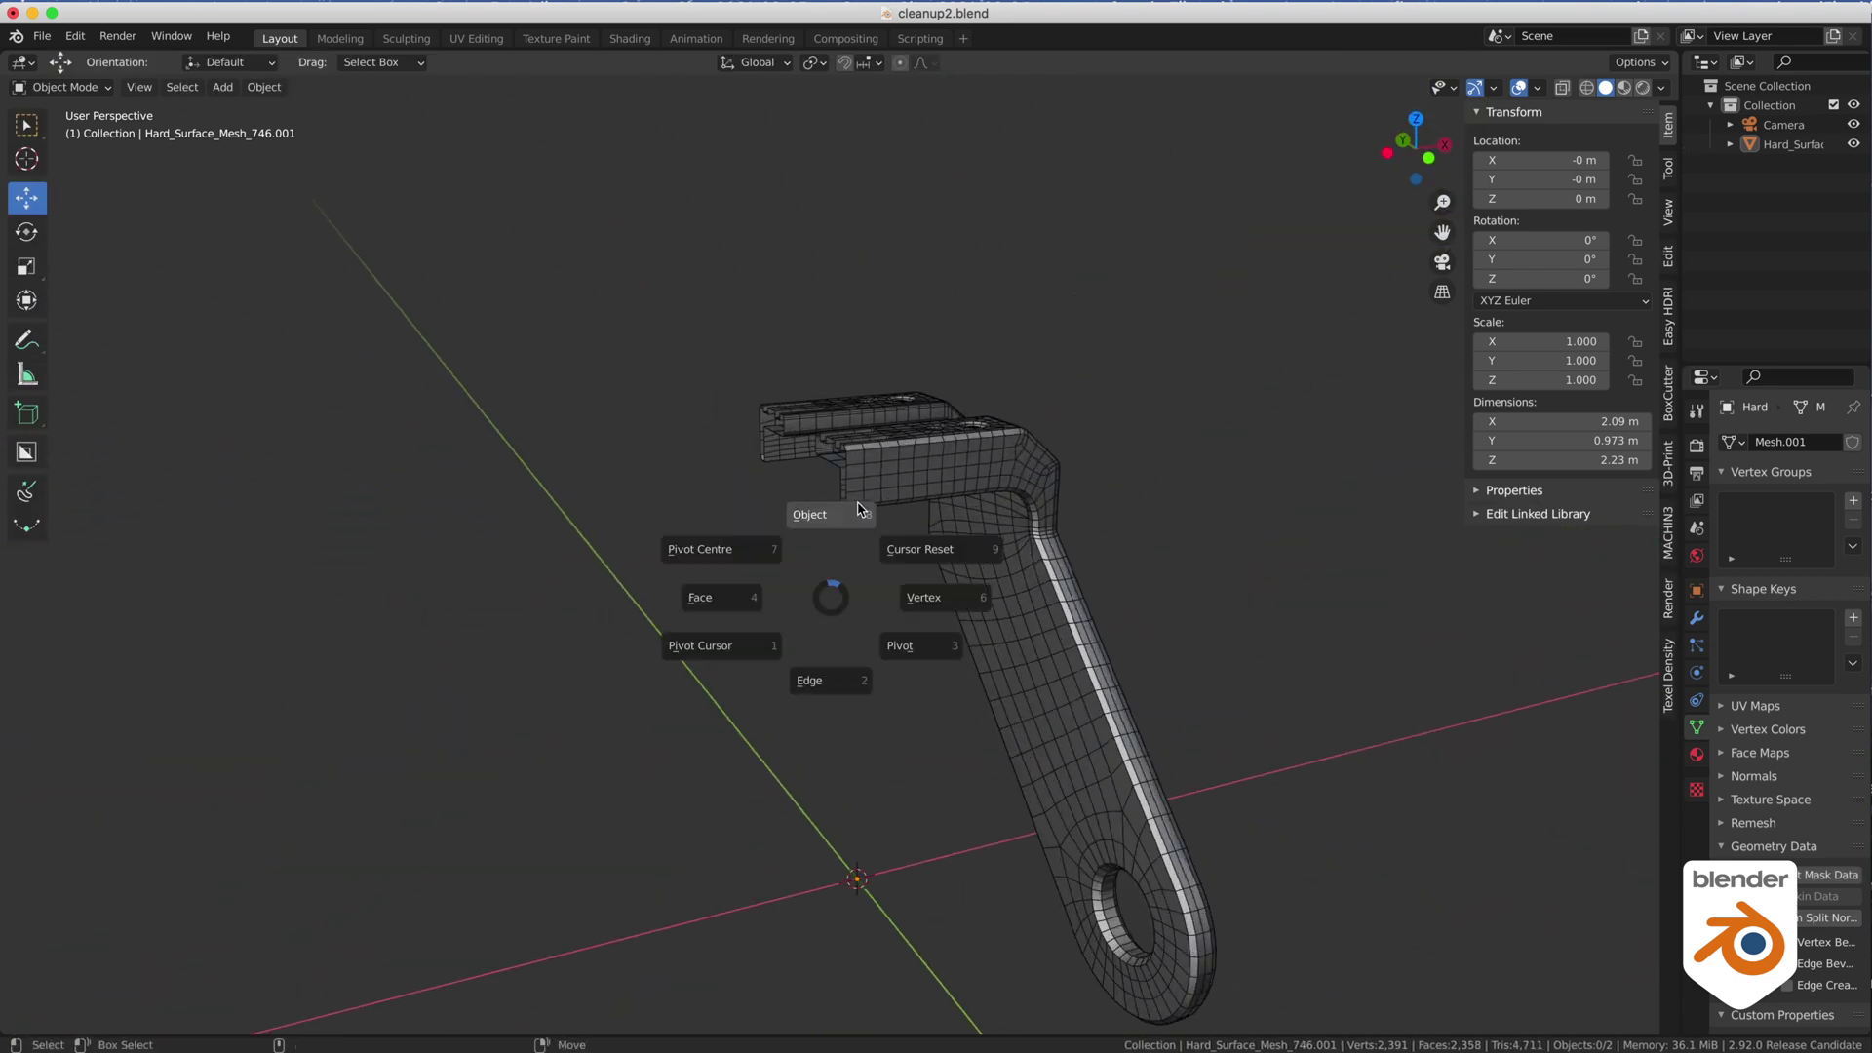
pyautogui.click(919, 627)
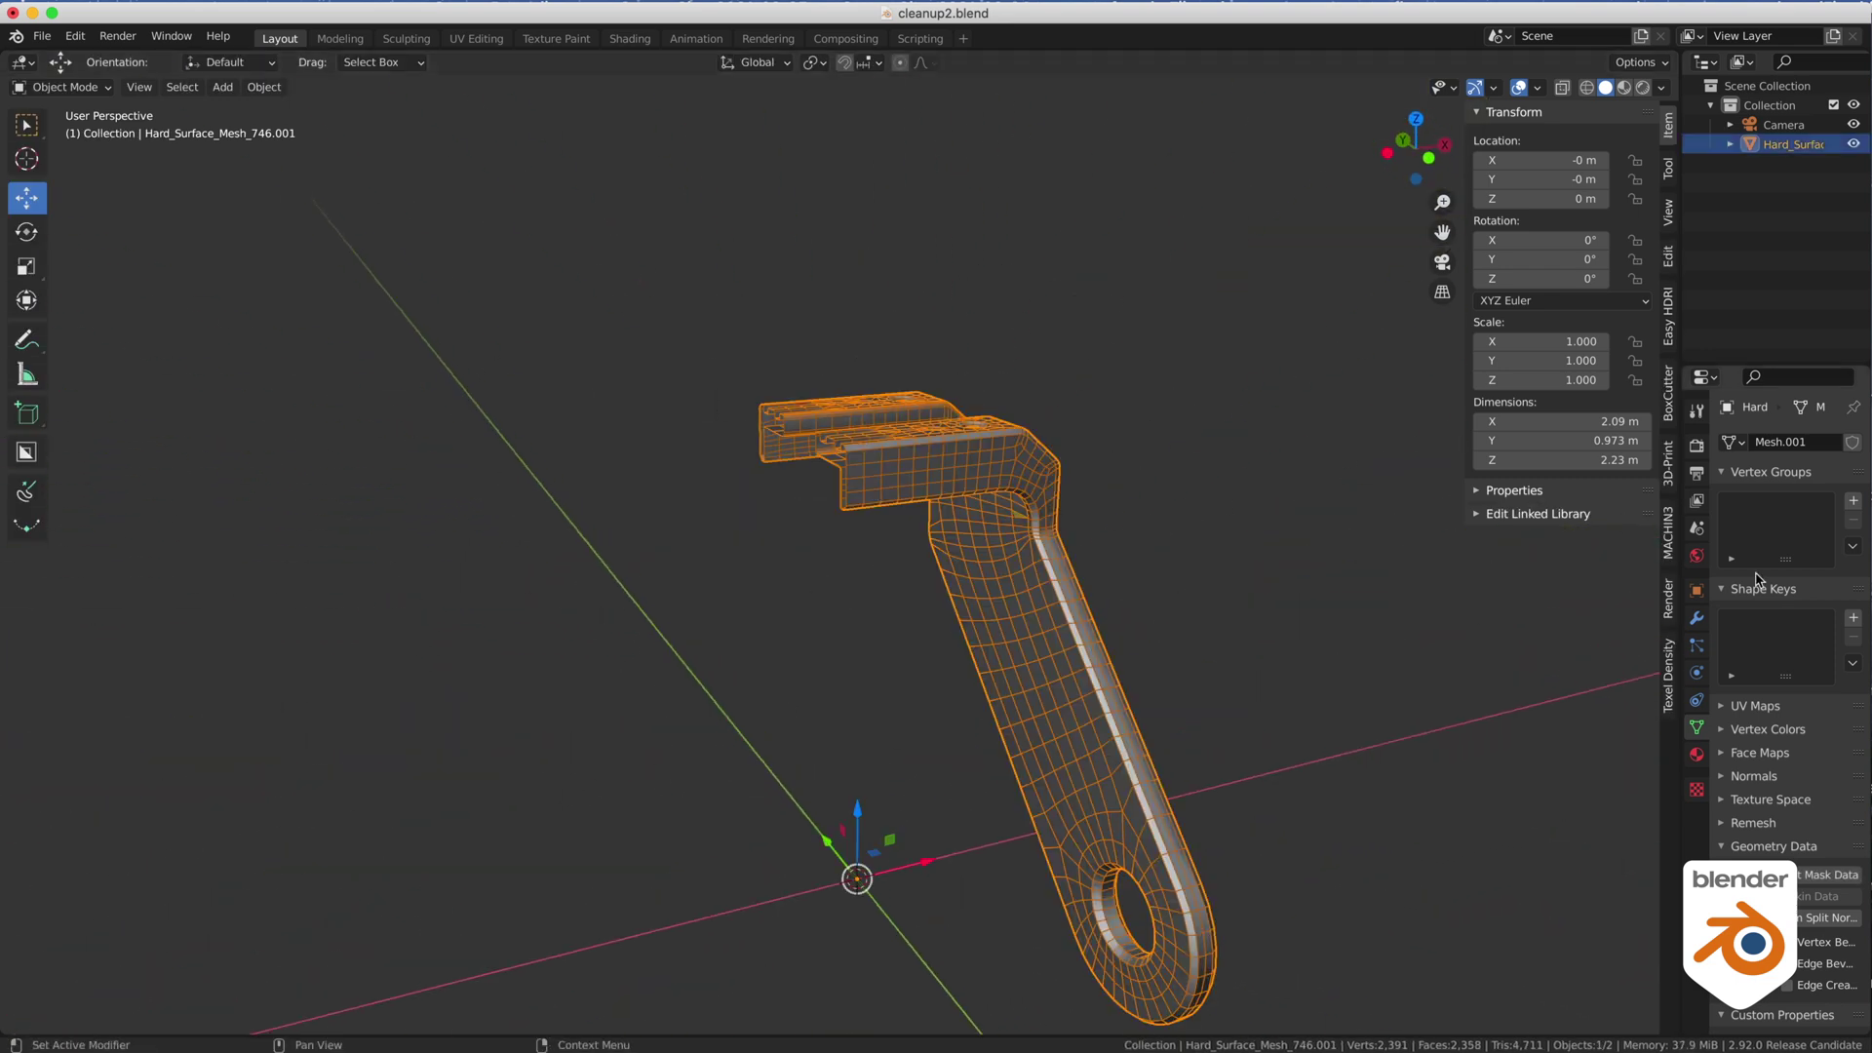
pyautogui.click(1697, 617)
pyautogui.moveTo(1682, 558); pyautogui.dragTo(1428, 559)
pyautogui.click(1521, 442)
pyautogui.click(1475, 672)
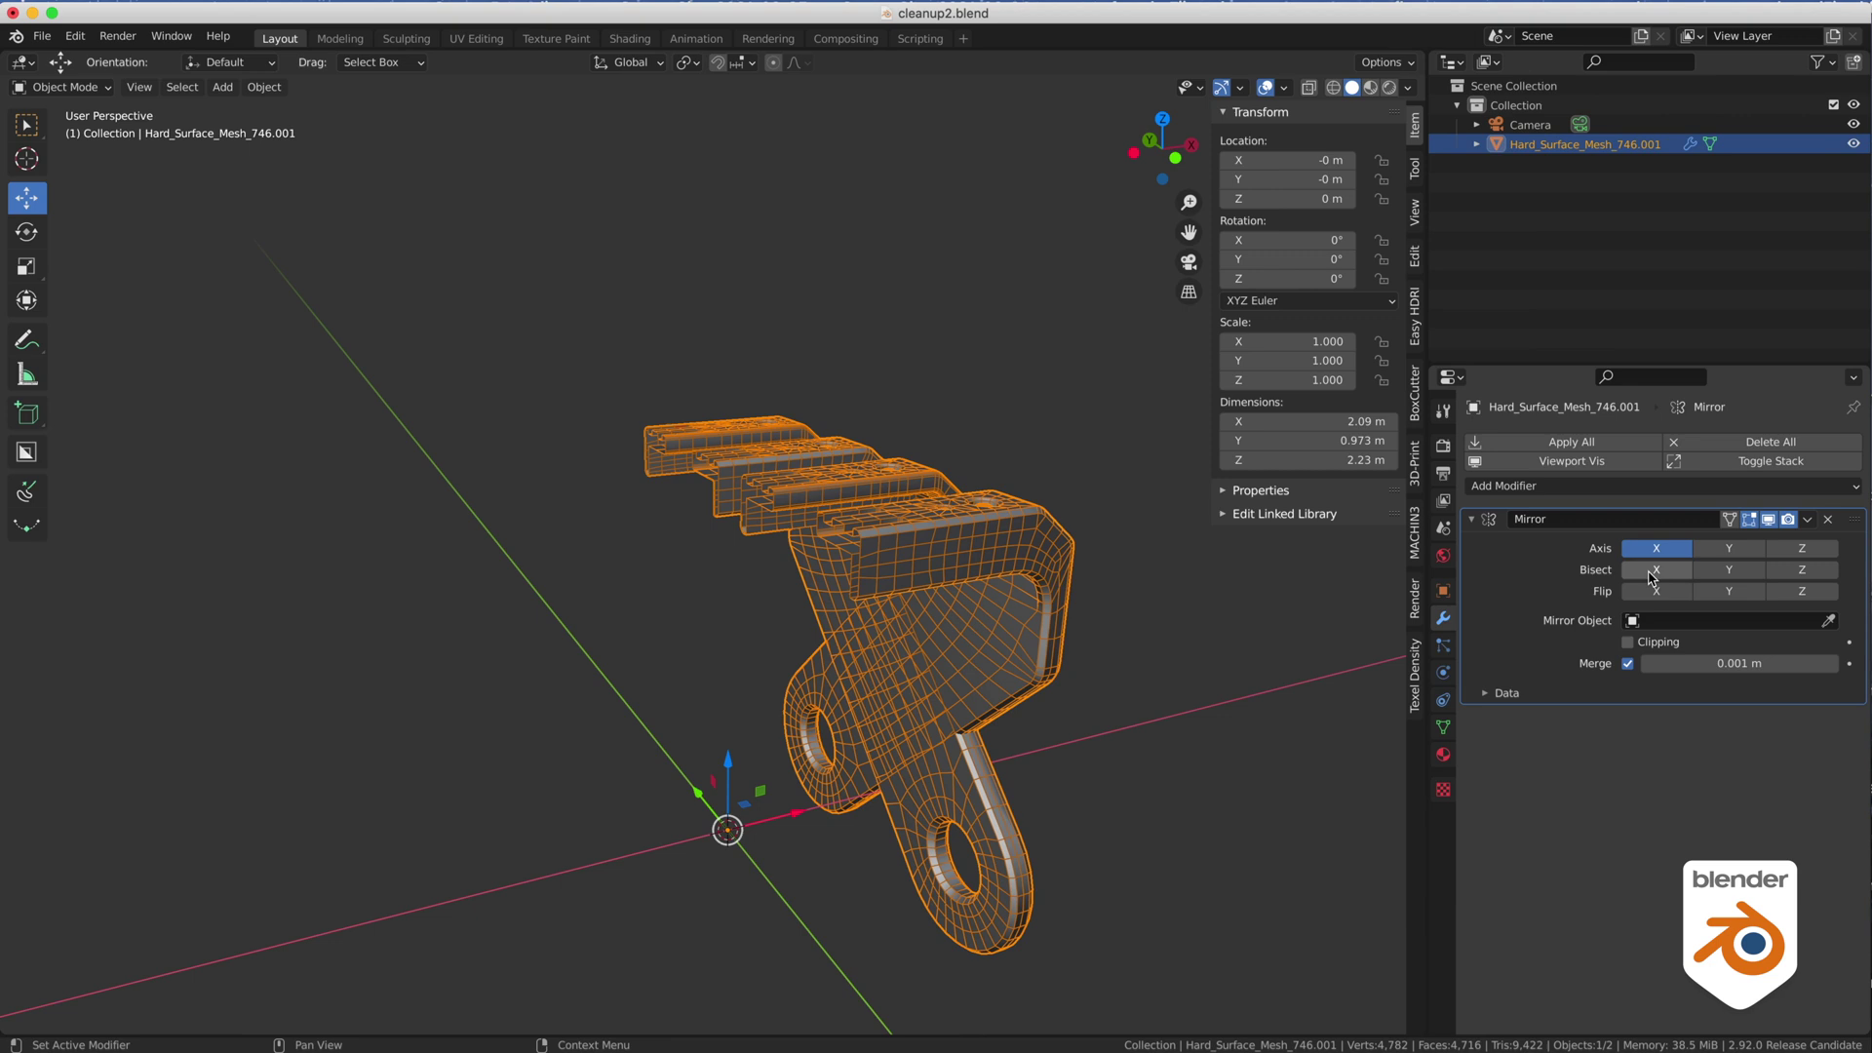
pyautogui.click(1656, 549)
pyautogui.moveTo(1717, 550); pyautogui.dragTo(1714, 590)
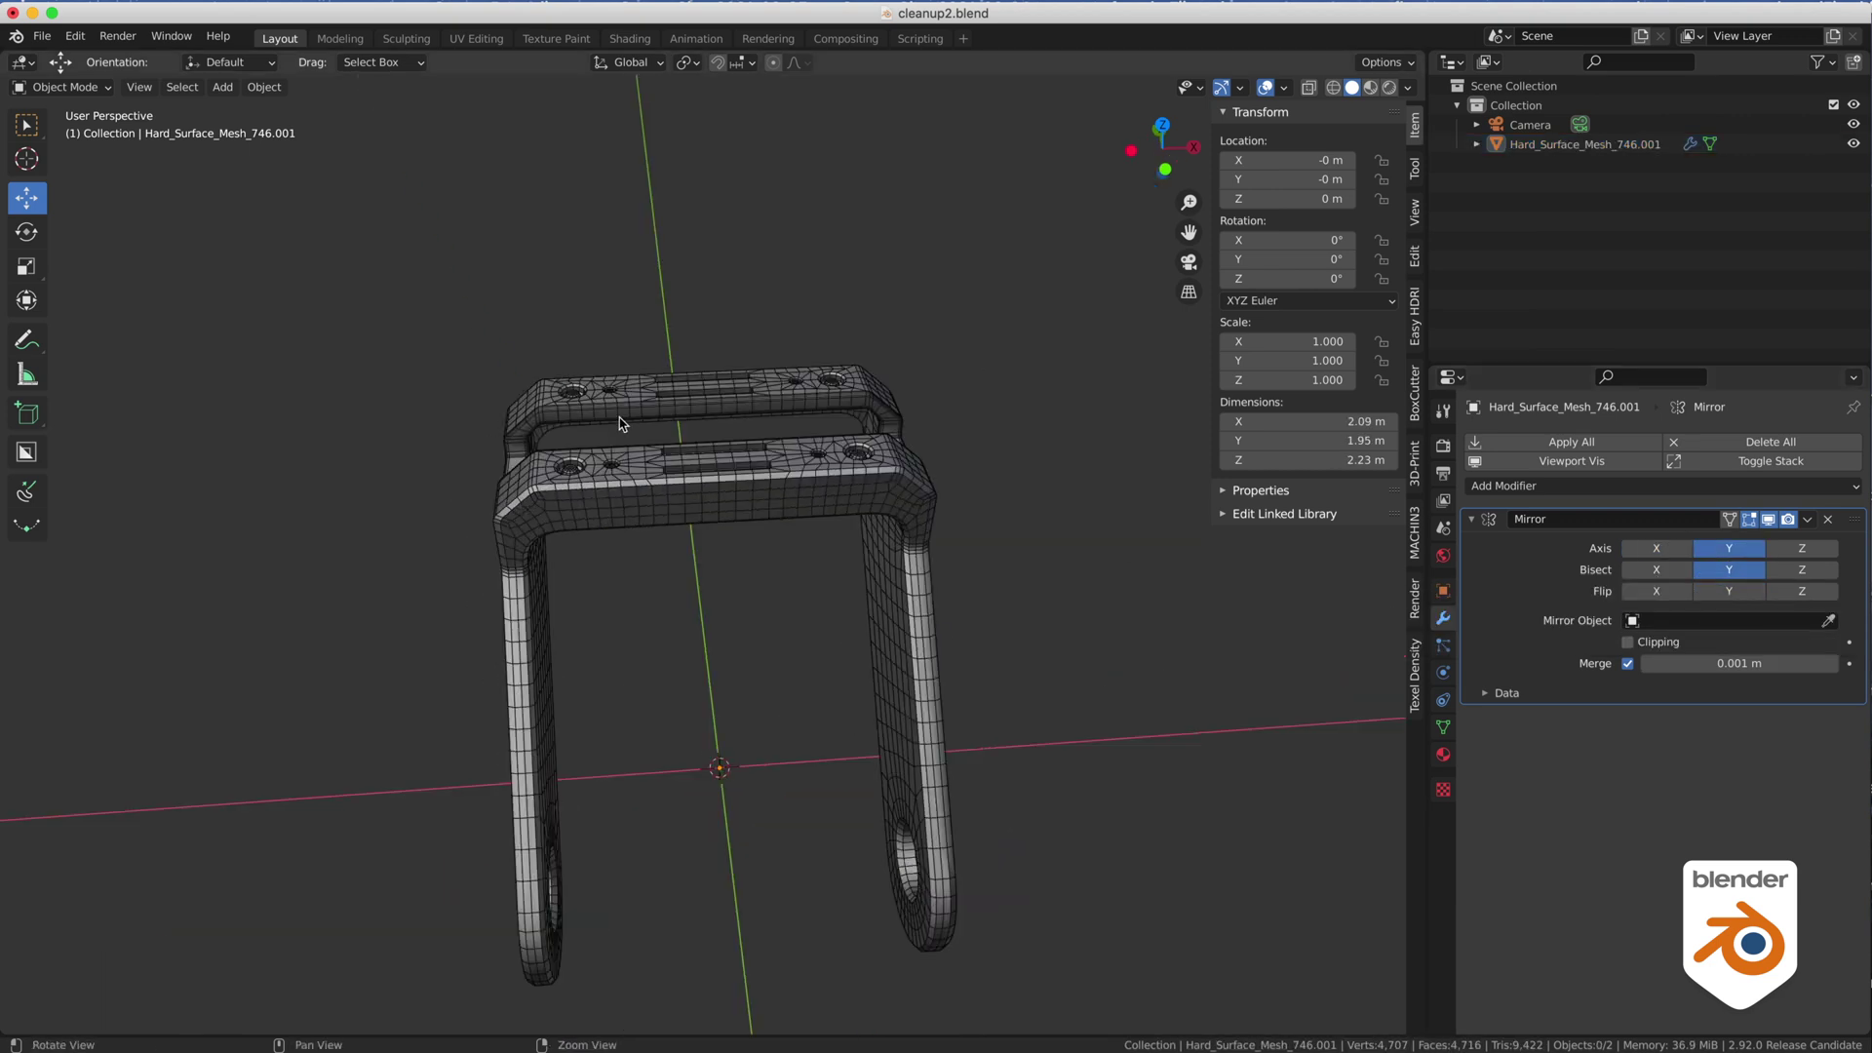
# Select the shortest edge path along the lowest edge row of the crossbar's front face.
pyautogui.scroll(8, 1024, 458)
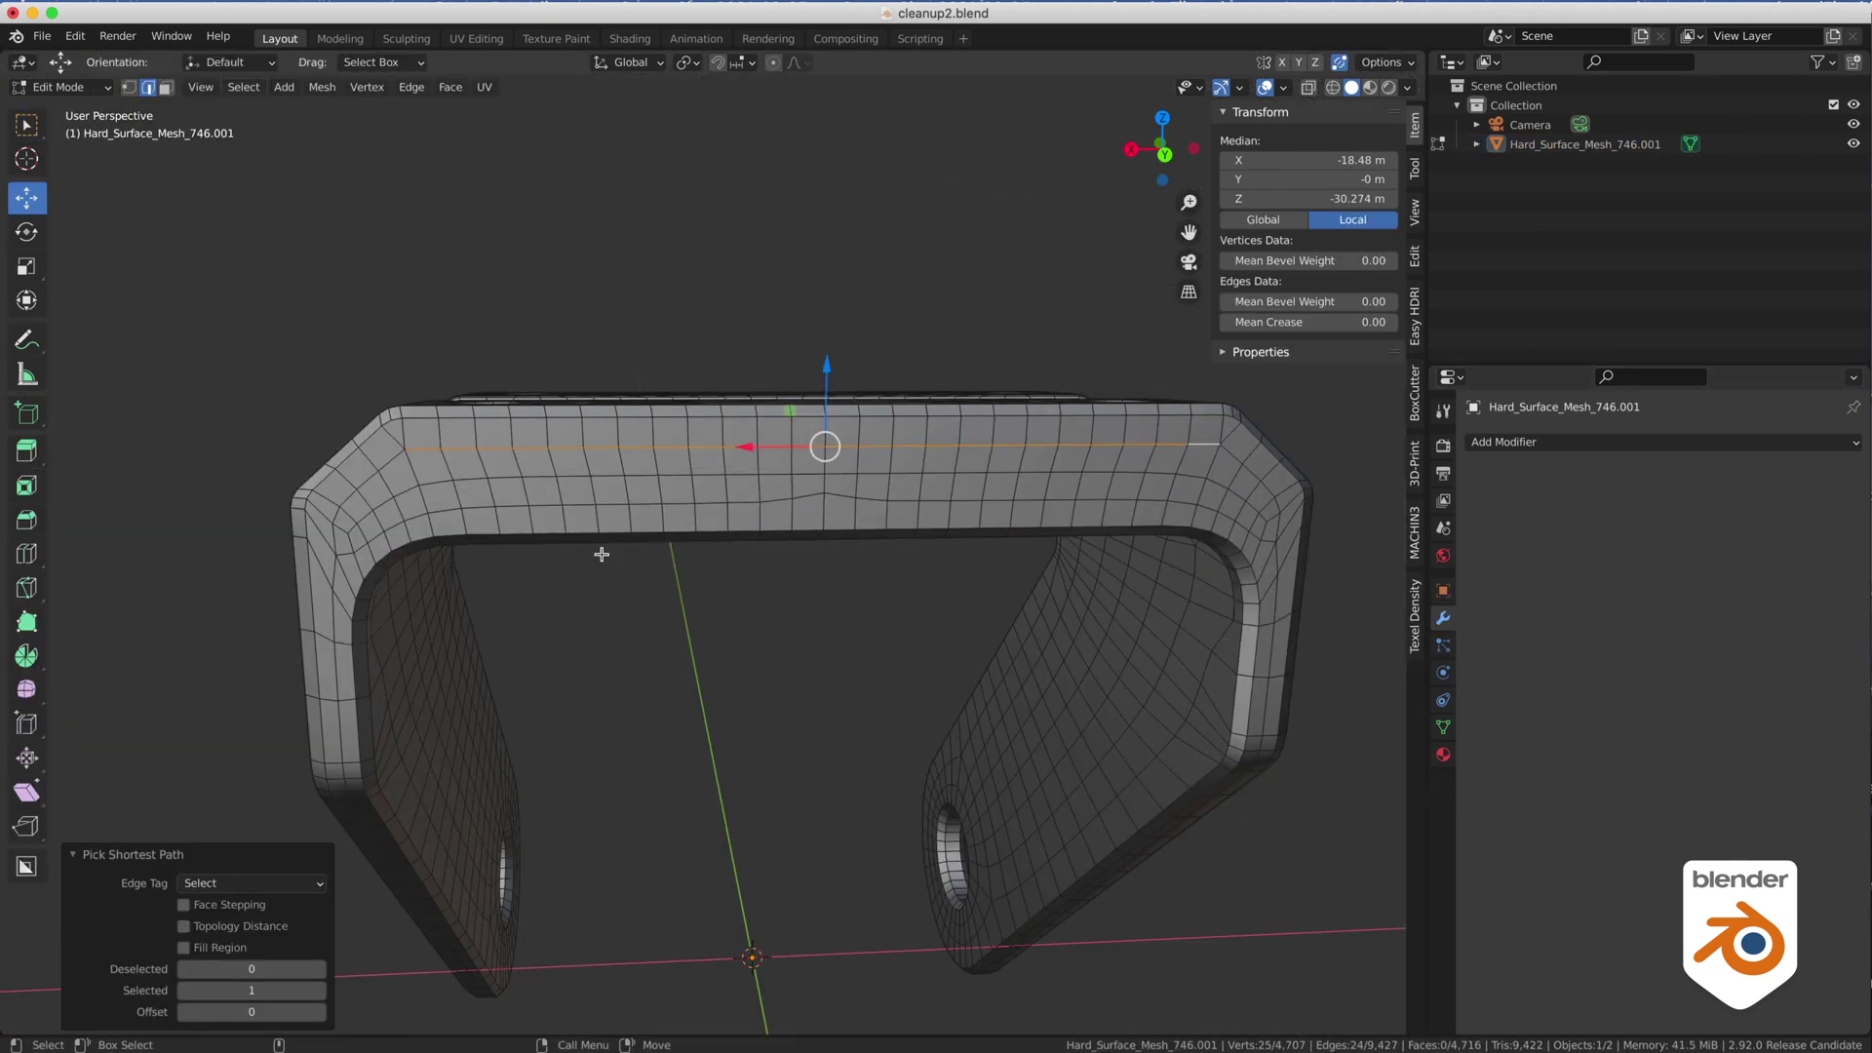
pyautogui.click(447, 509)
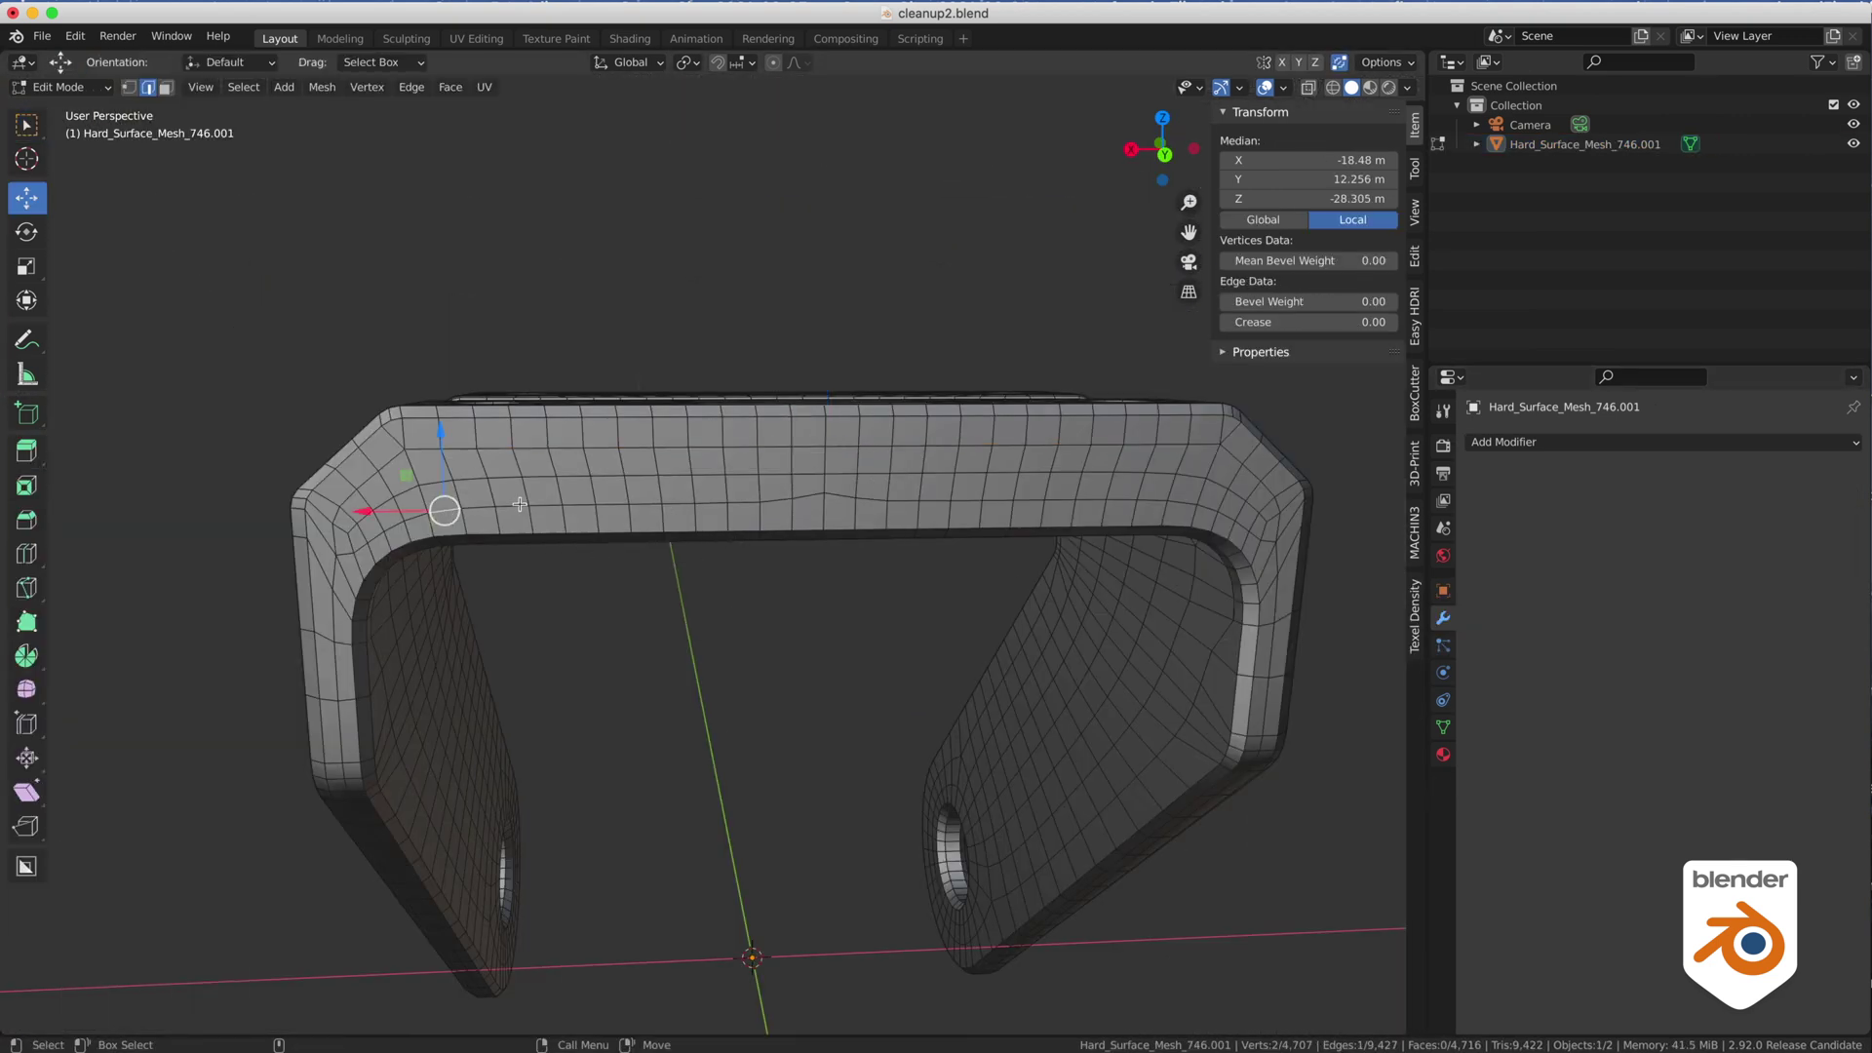
pyautogui.keyDown('ctrl'); pyautogui.click(1152, 501); pyautogui.keyUp('ctrl')
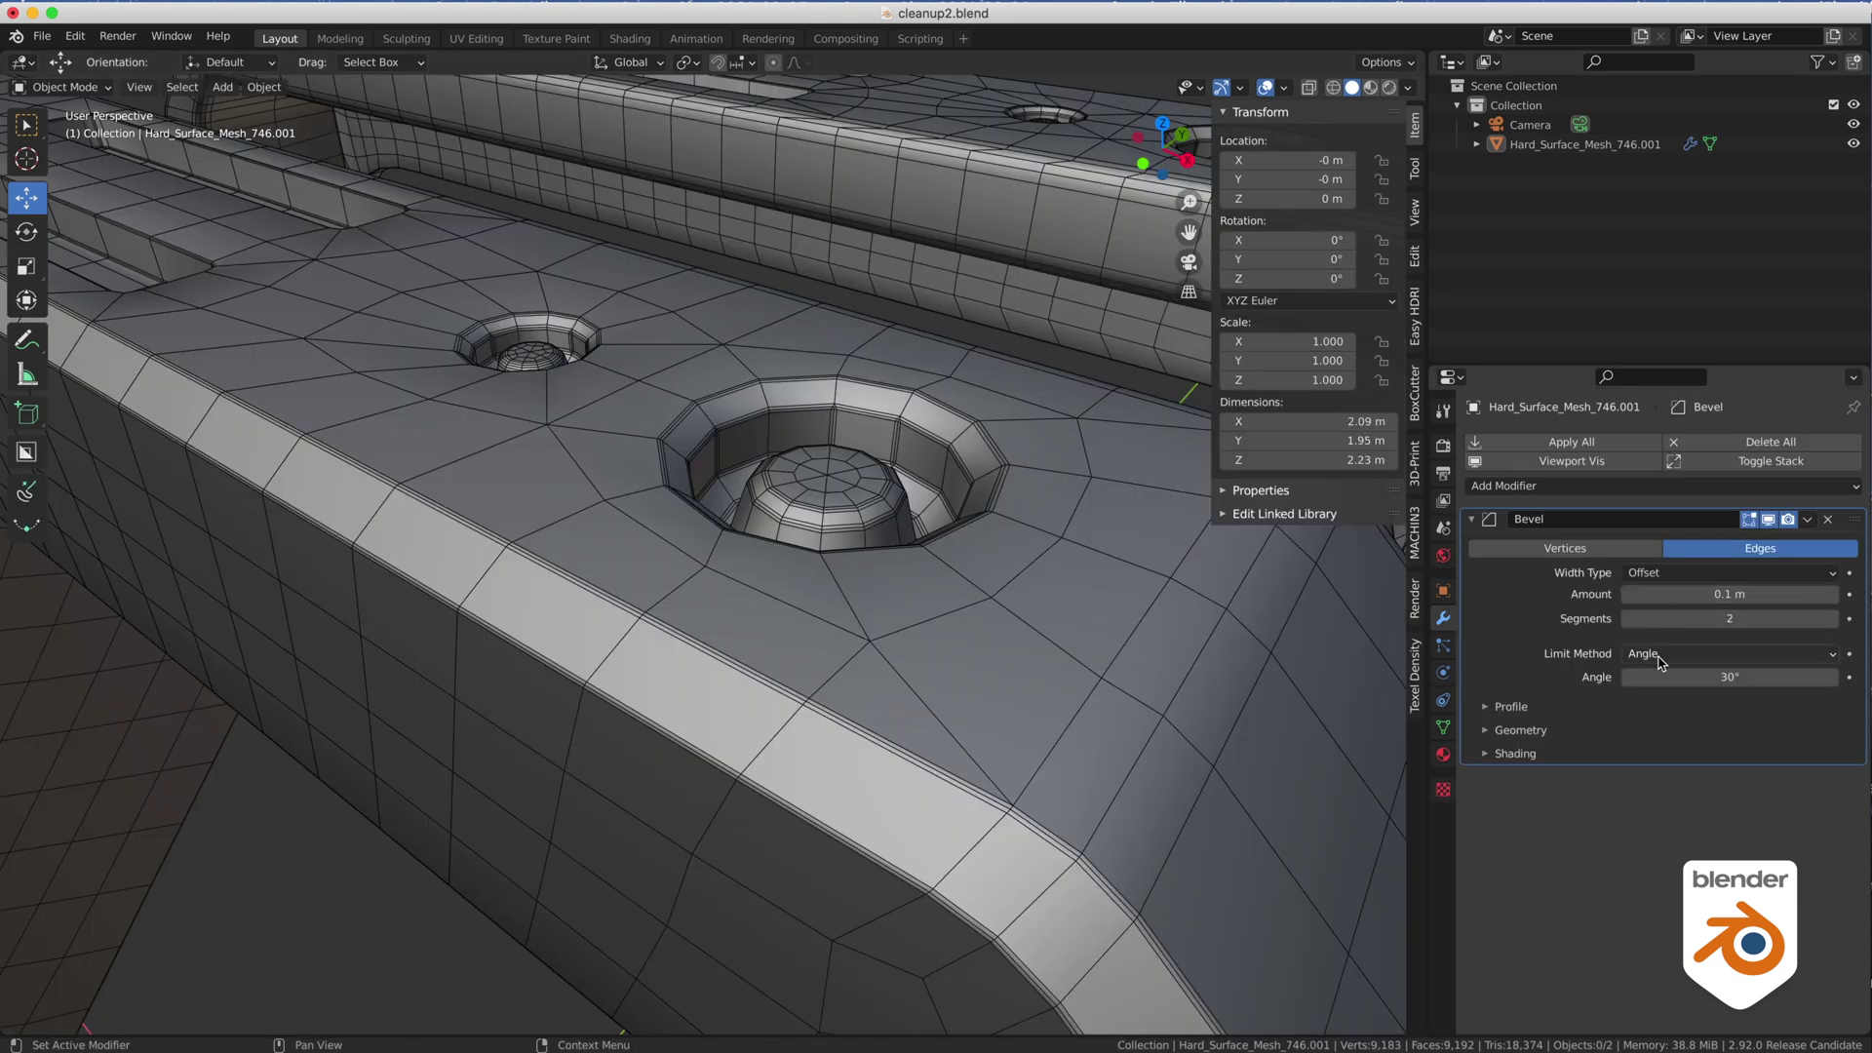
# Set the Bevel modifier's angle limit to 33° and examine the bevelled edges around the bracket's corner and arm bend.
pyautogui.moveTo(1701, 676); pyautogui.dragTo(1728, 677)
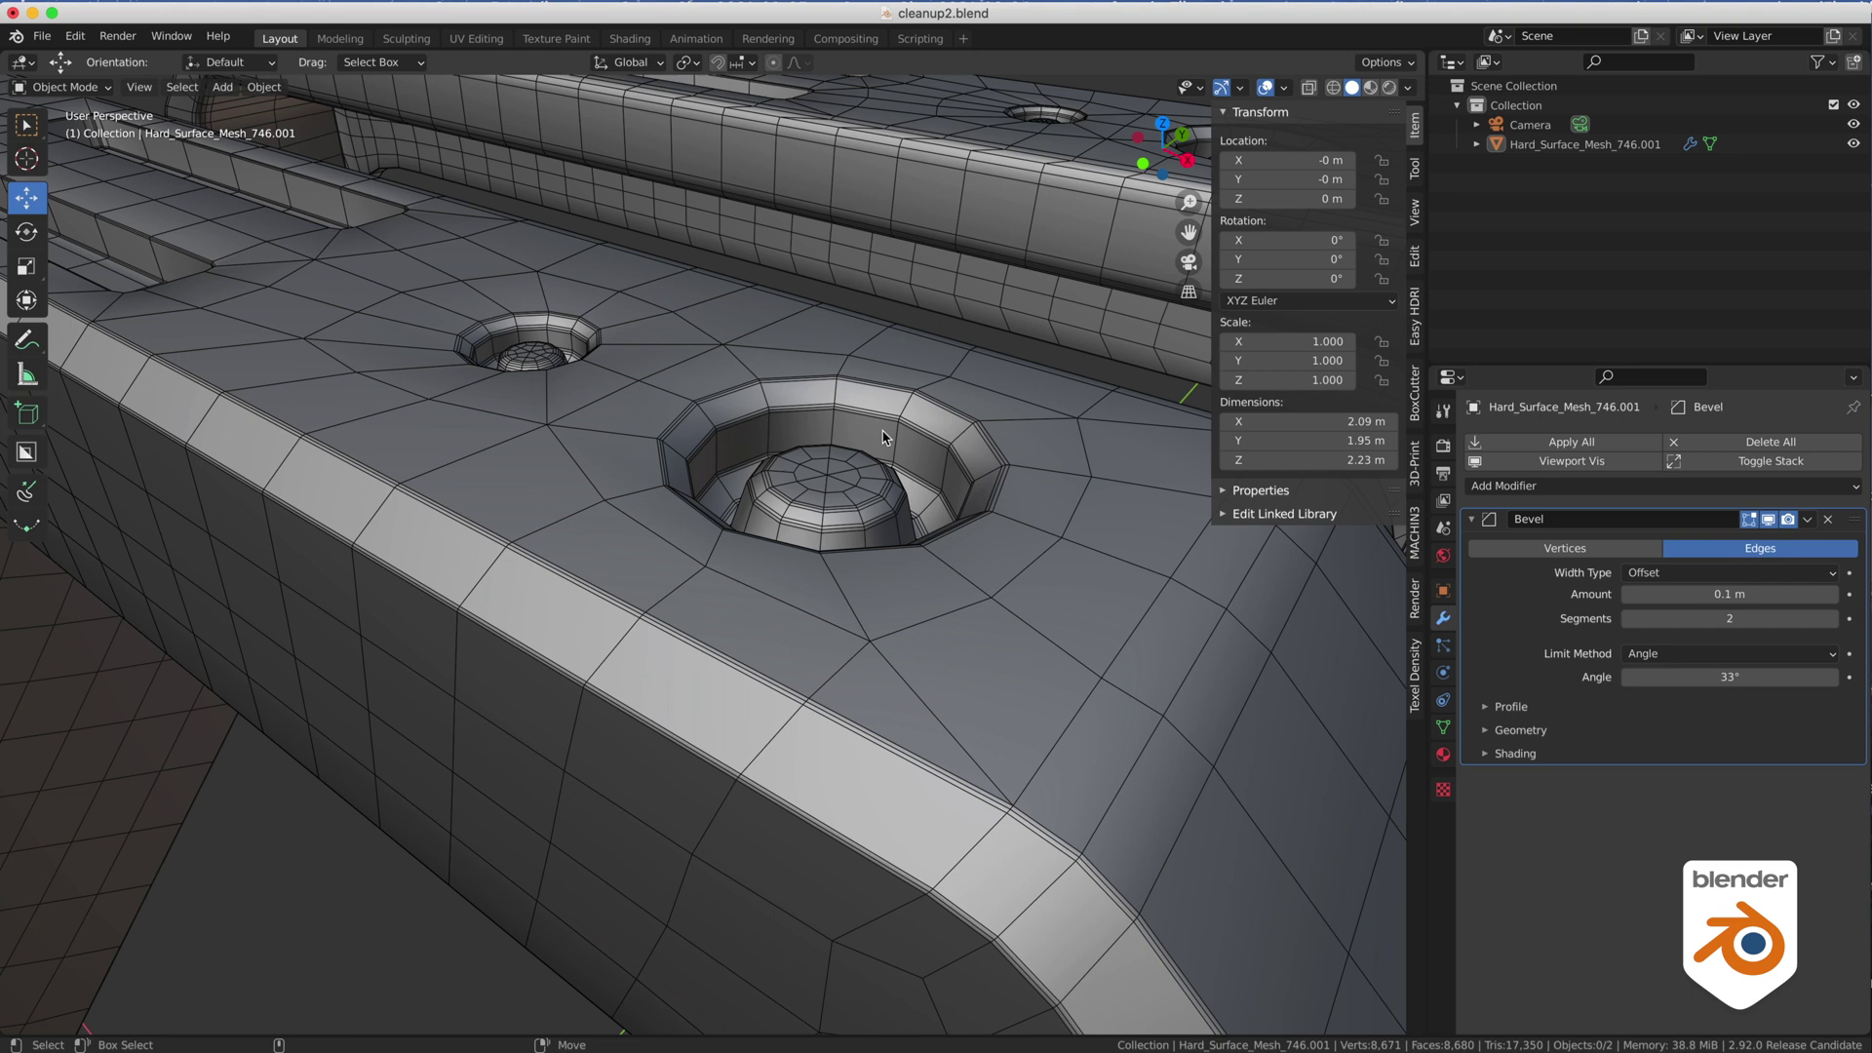
pyautogui.keyDown('alt'); pyautogui.moveTo(1021, 634); pyautogui.dragTo(927, 643, button='right'); pyautogui.keyUp('alt')
pyautogui.keyDown('alt'); pyautogui.moveTo(927, 643); pyautogui.dragTo(840, 546, button='middle'); pyautogui.keyUp('alt')
pyautogui.keyDown('alt'); pyautogui.moveTo(839, 547); pyautogui.dragTo(914, 647); pyautogui.keyUp('alt')
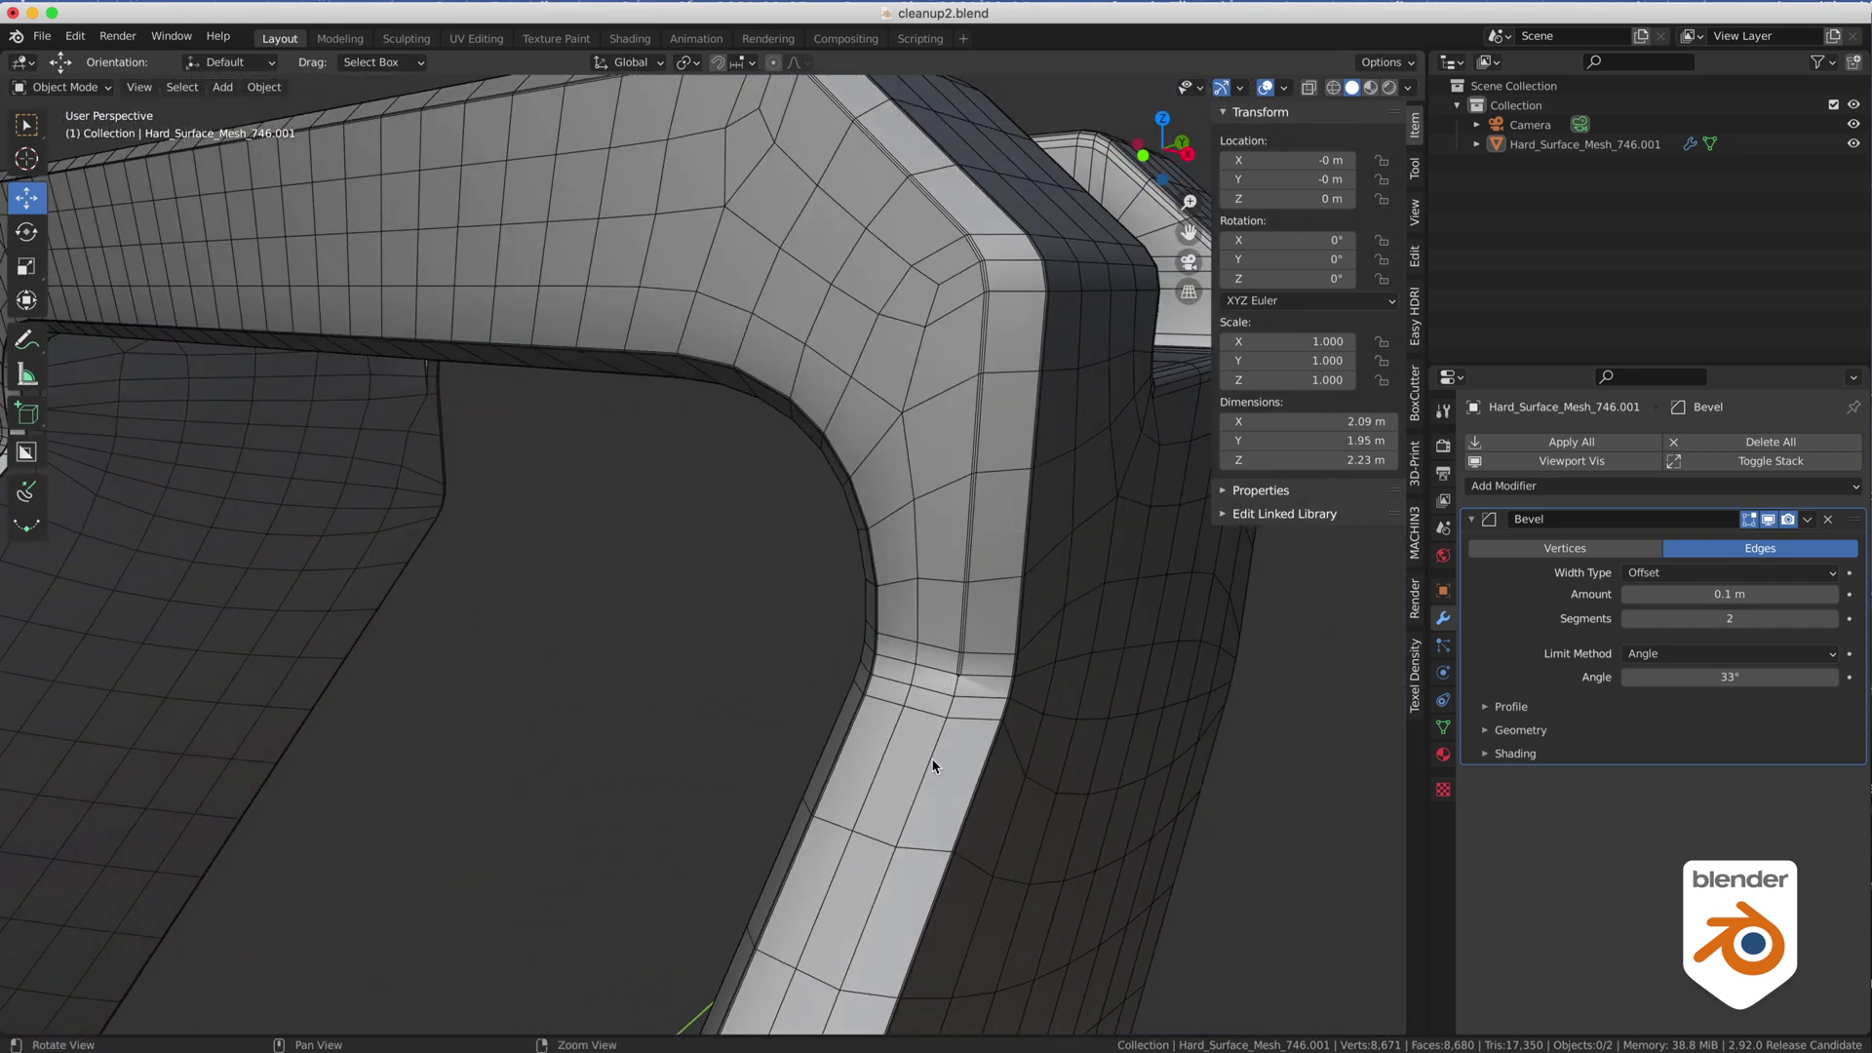
pyautogui.moveTo(897, 841); pyautogui.dragTo(960, 697, button='middle')
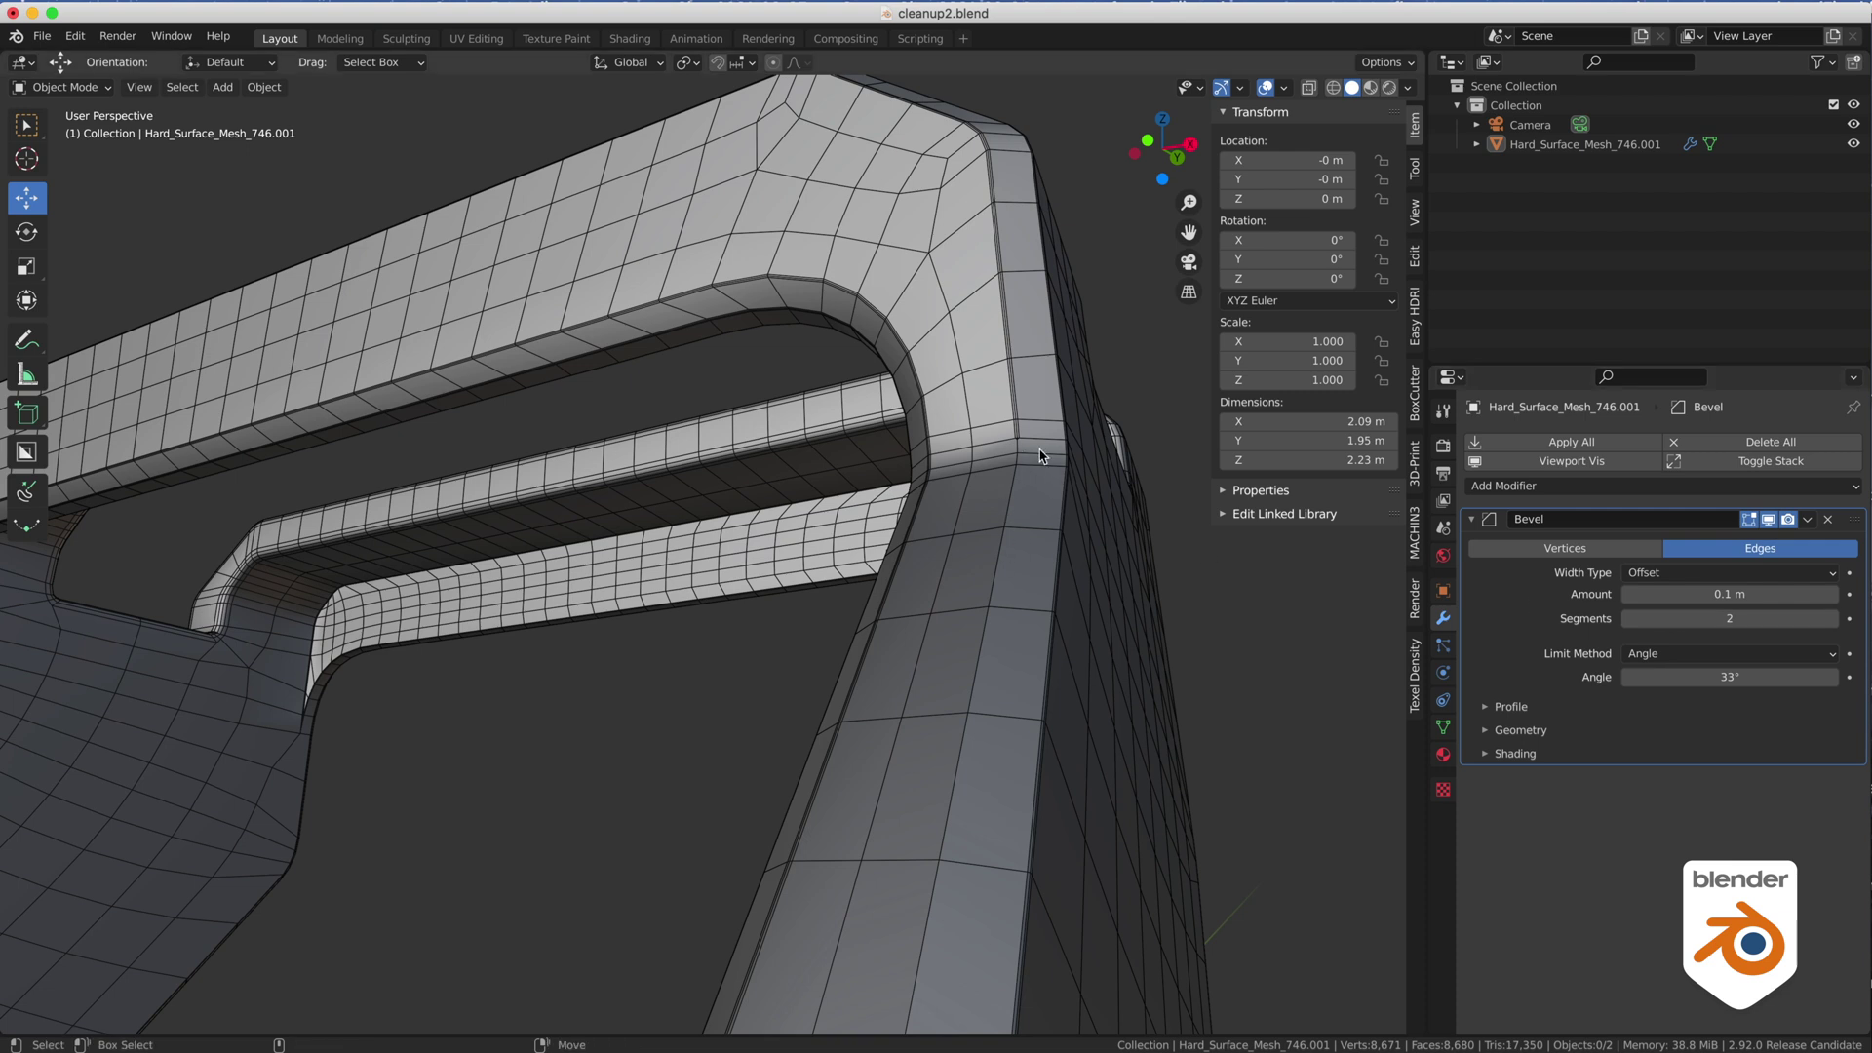
pyautogui.moveTo(1041, 457); pyautogui.dragTo(1014, 611, button='middle')
pyautogui.moveTo(815, 195); pyautogui.dragTo(785, 327, button='middle')
# Set the Bevel modifier's limit method to Weight.
pyautogui.click(1670, 653)
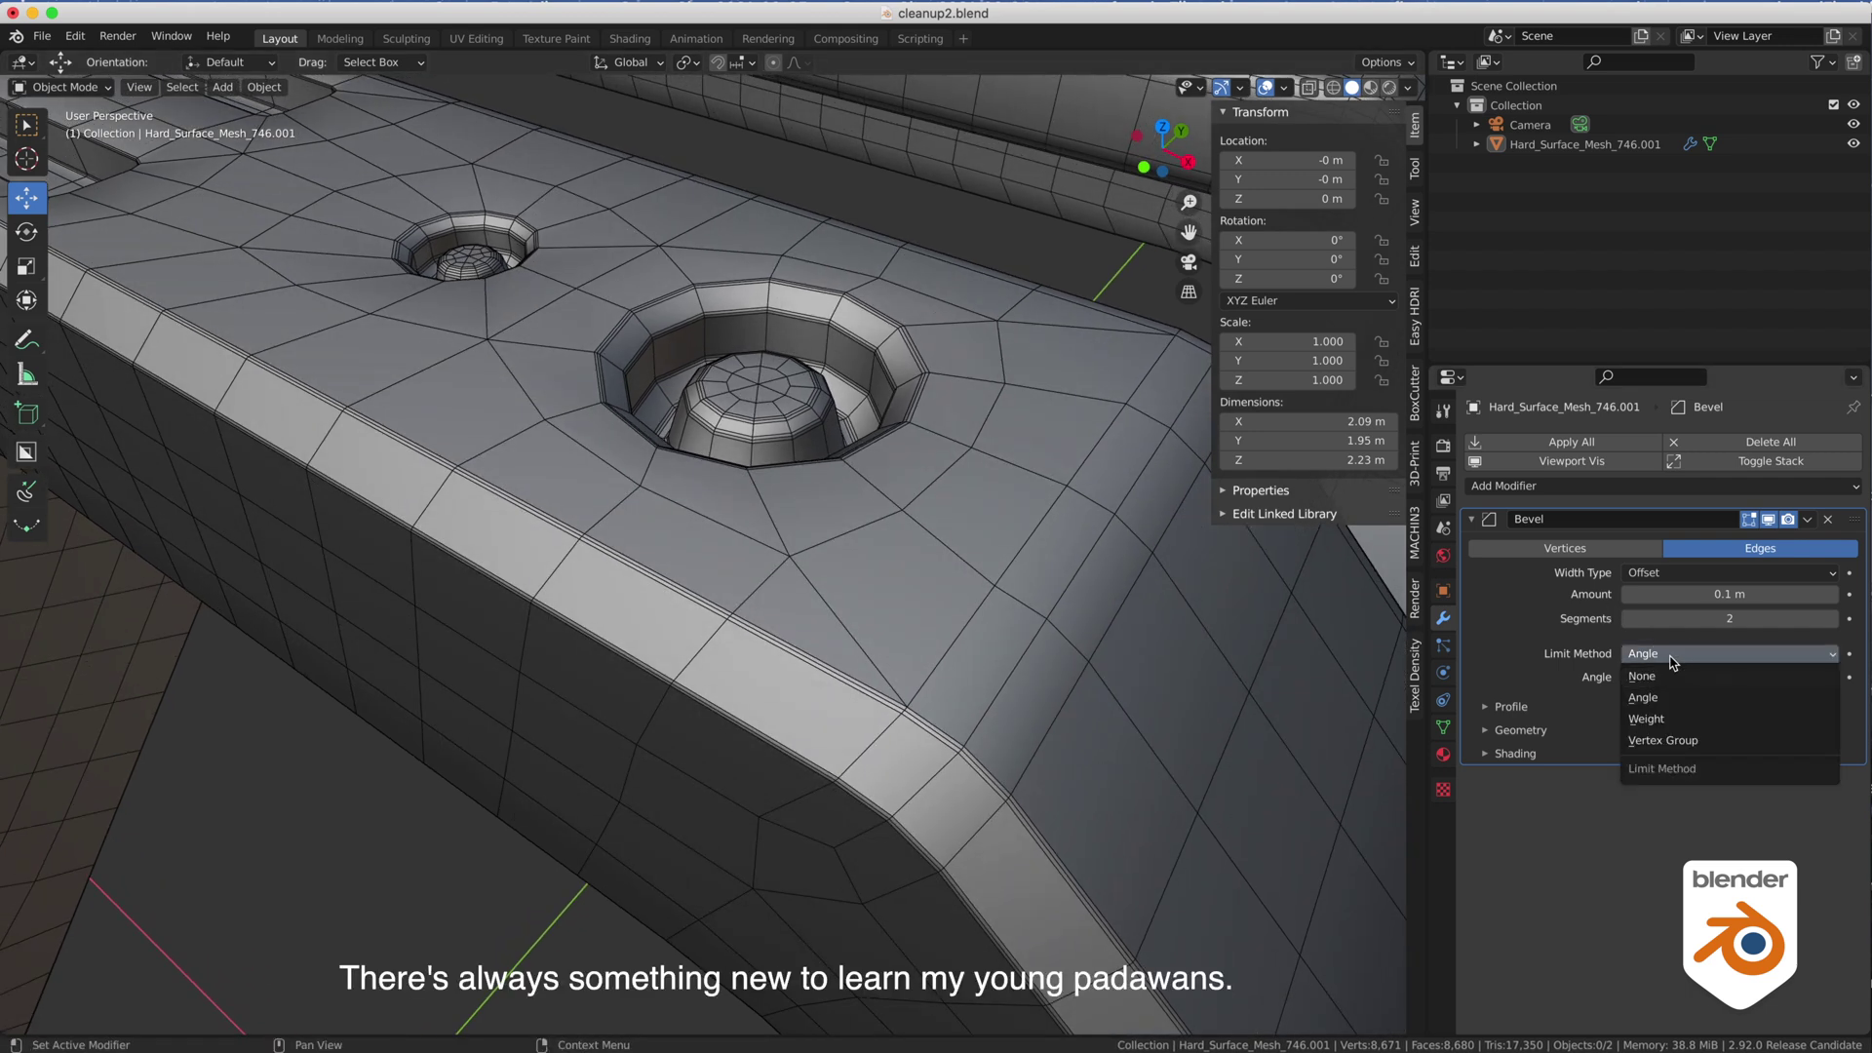
pyautogui.click(1663, 721)
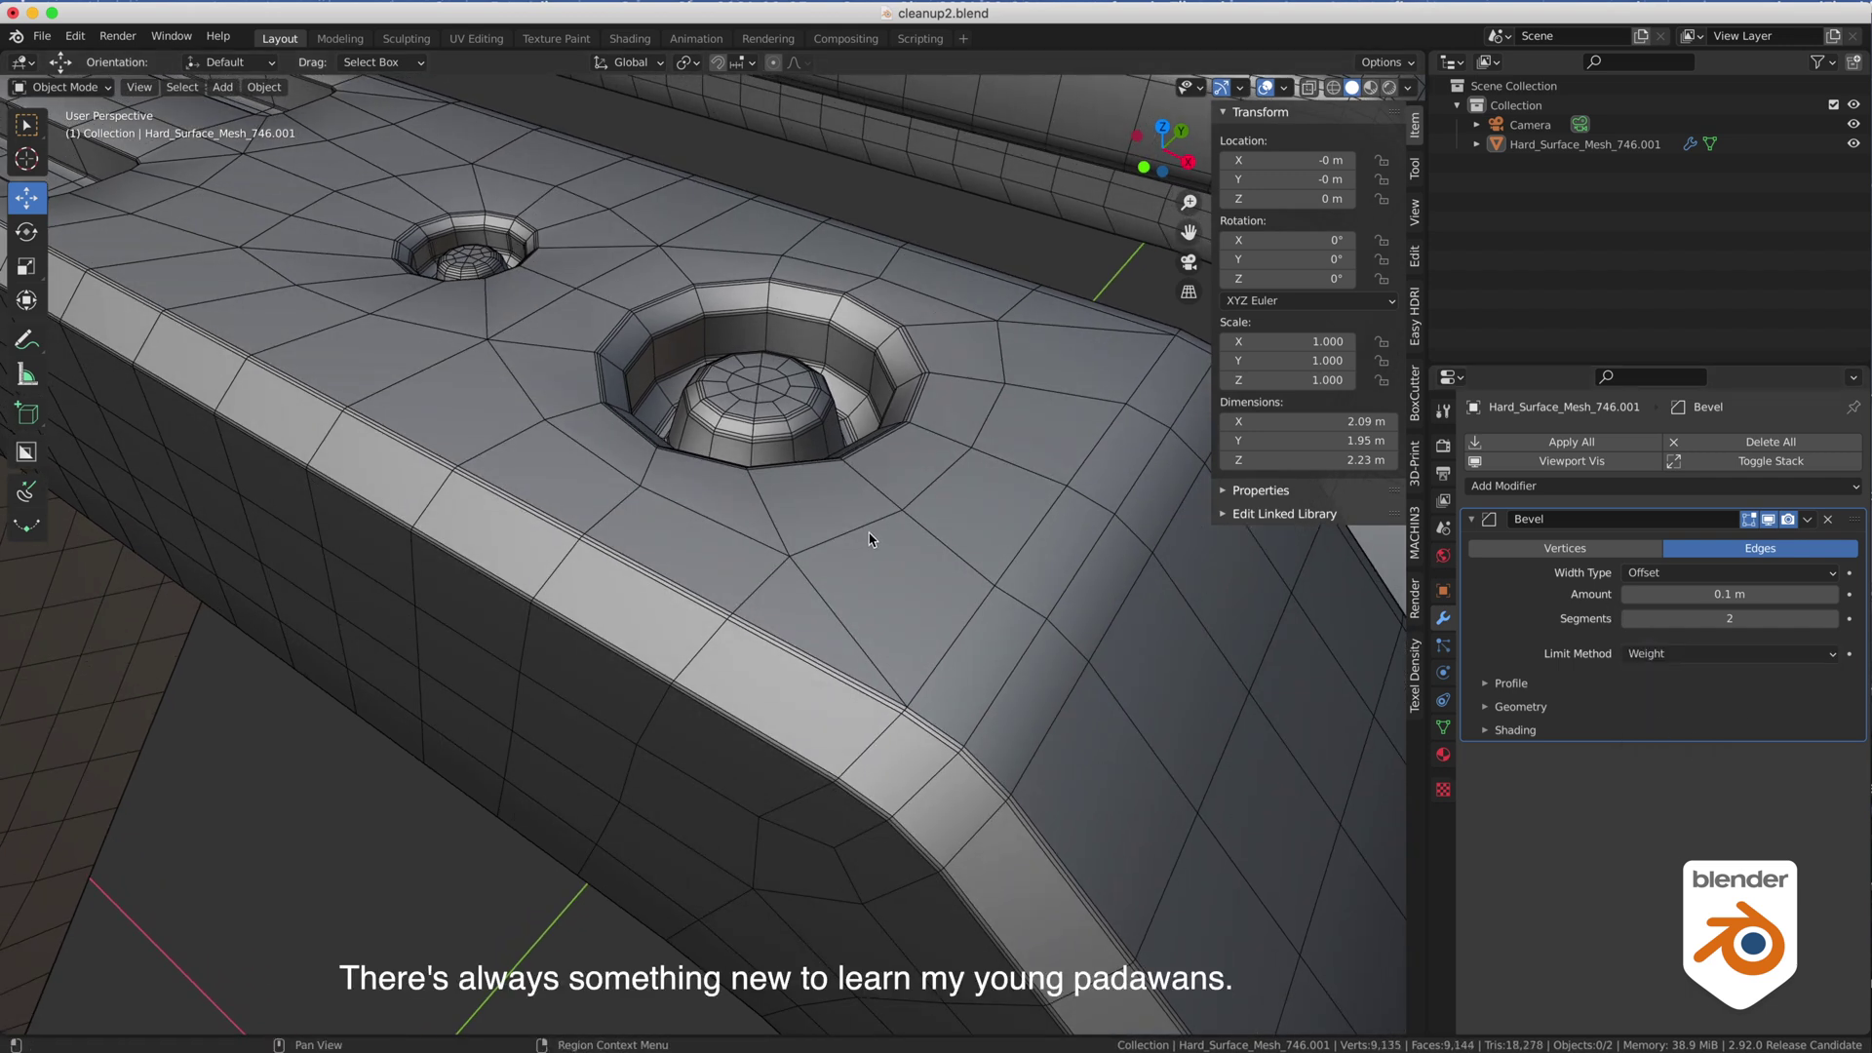
pyautogui.moveTo(868, 531); pyautogui.dragTo(929, 516, button='middle')
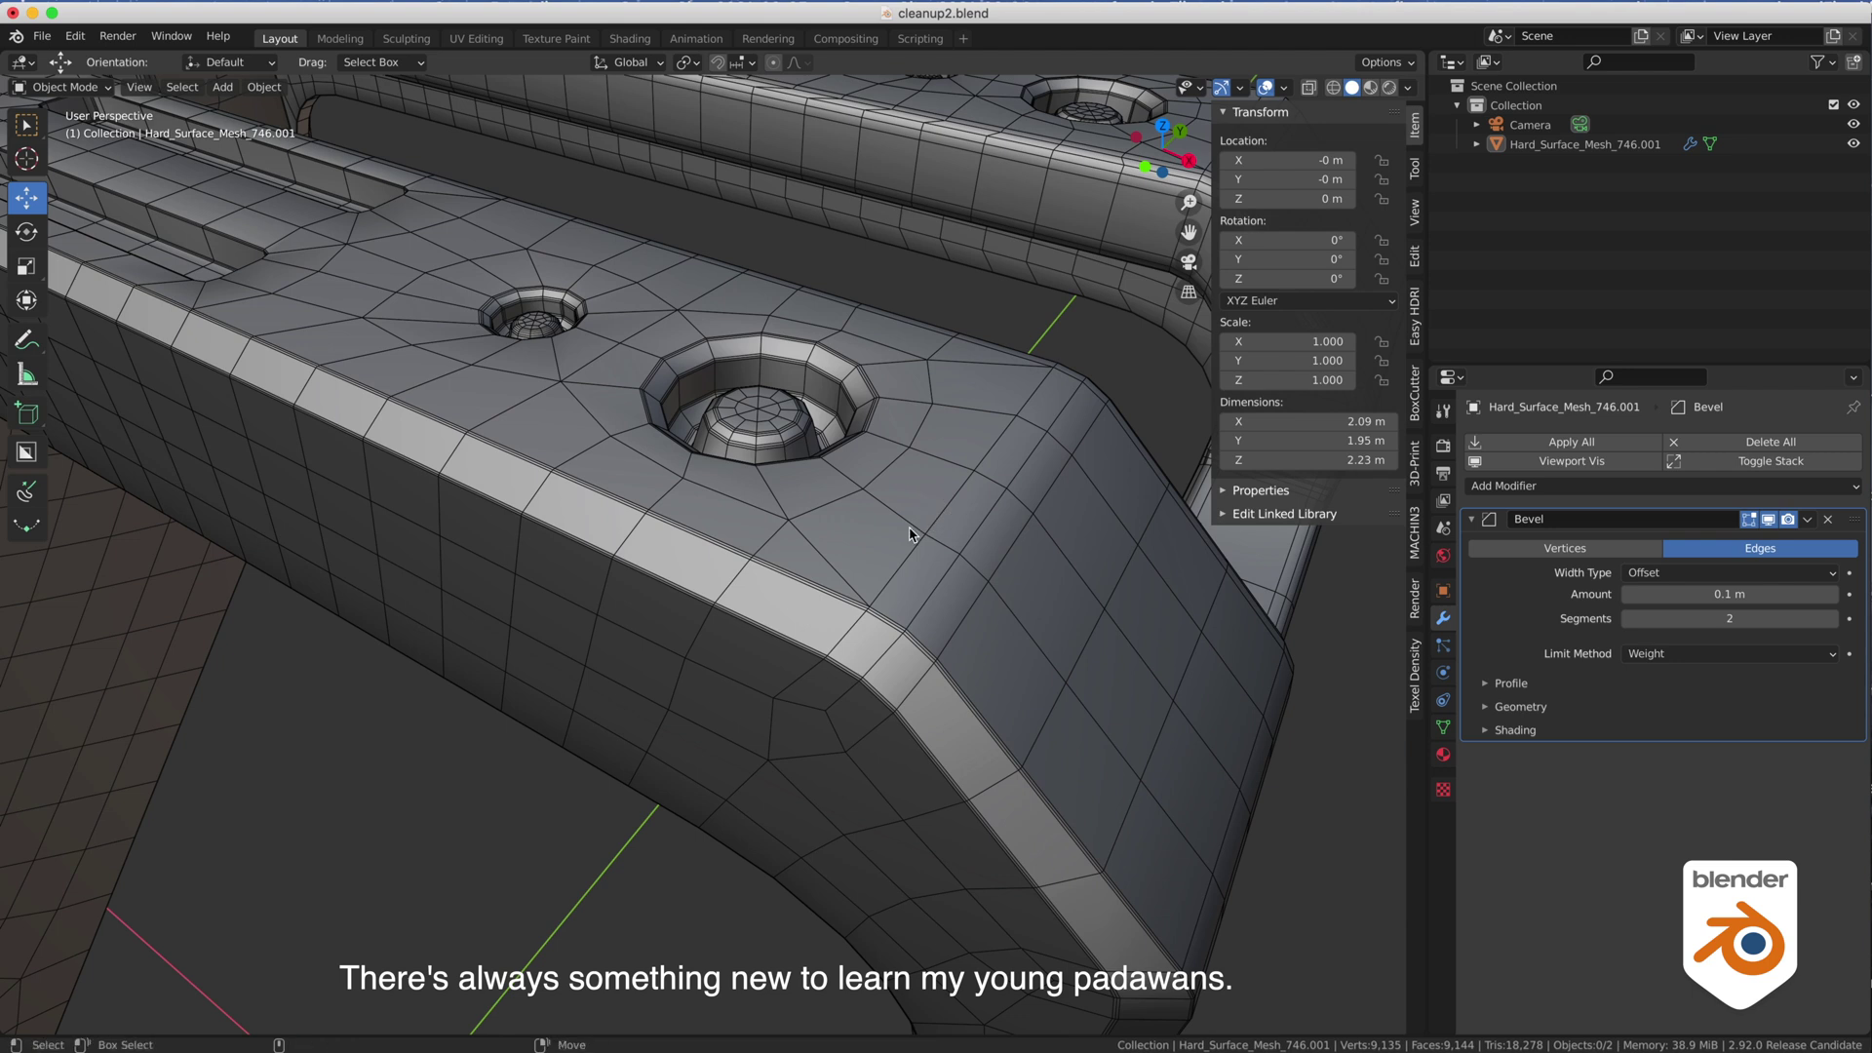
# Enter Edit Mode and select all sharp edges of the bracket with a sharpness of 30°.
pyautogui.press('Tab')
pyautogui.click(897, 611)
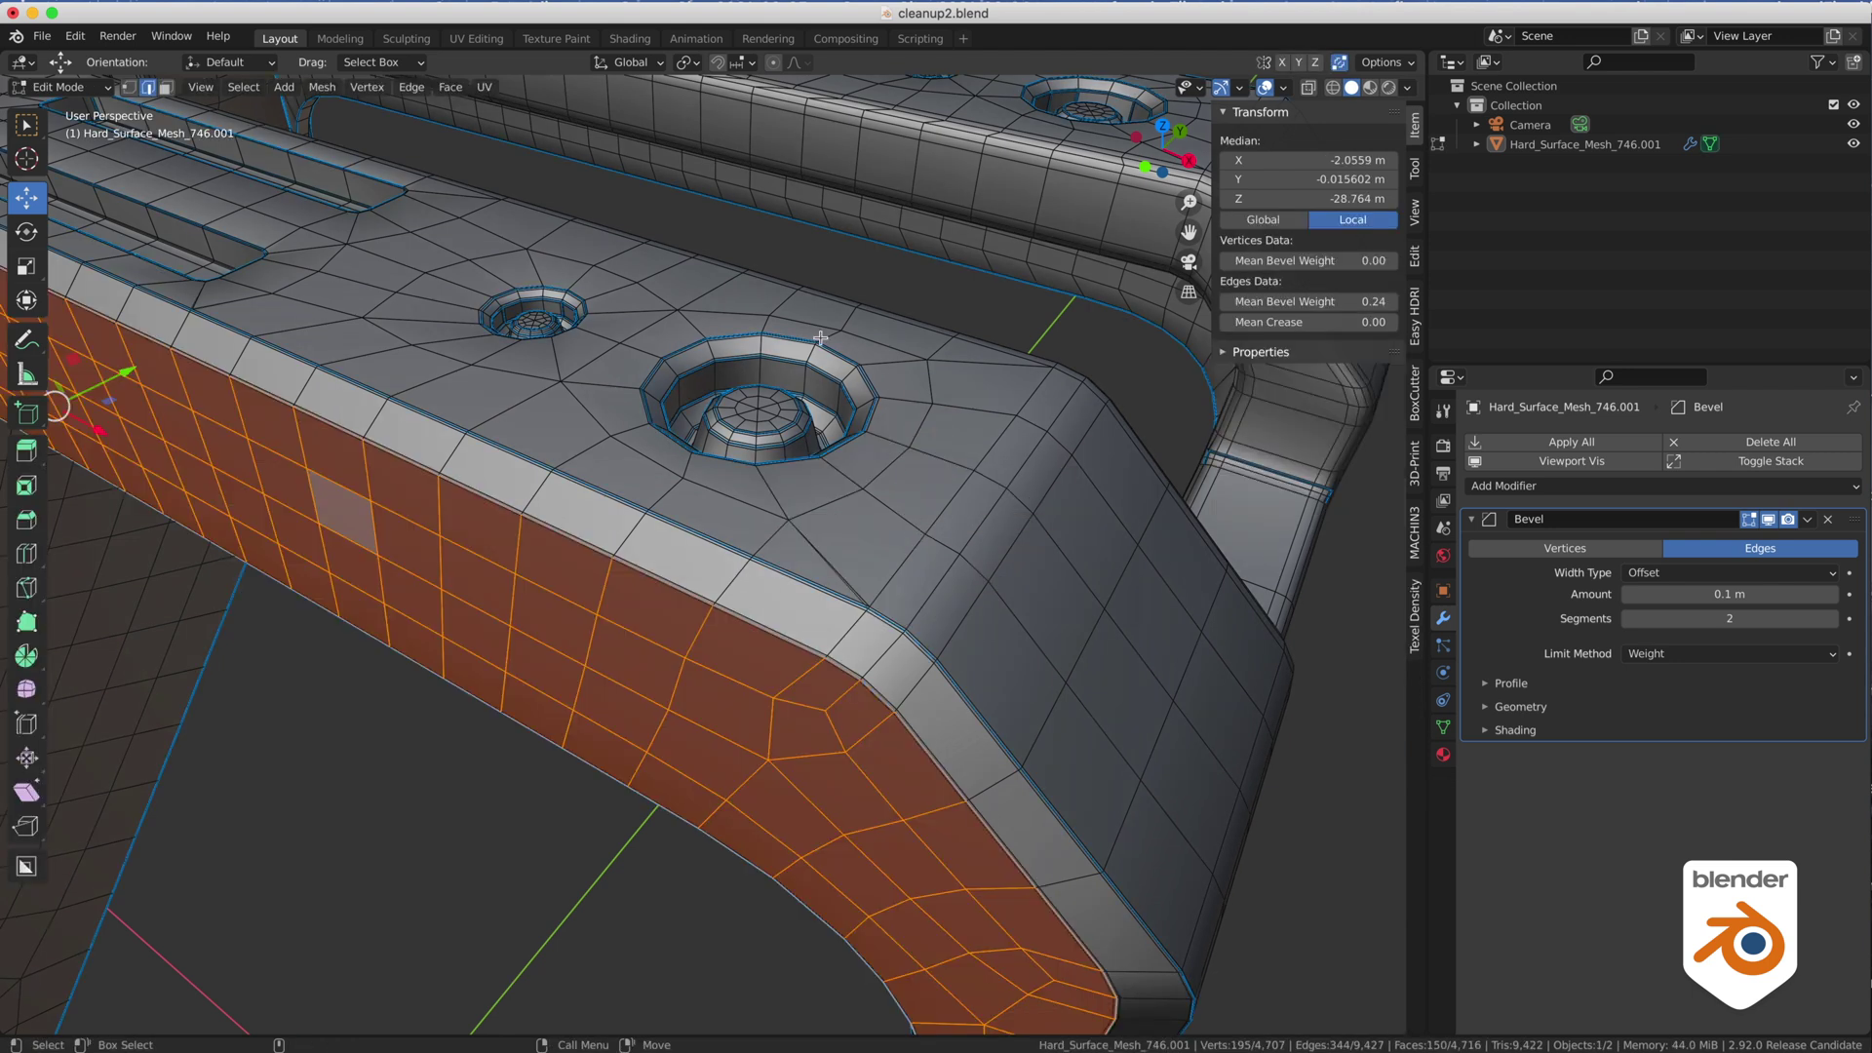
pyautogui.click(706, 222)
pyautogui.click(244, 87)
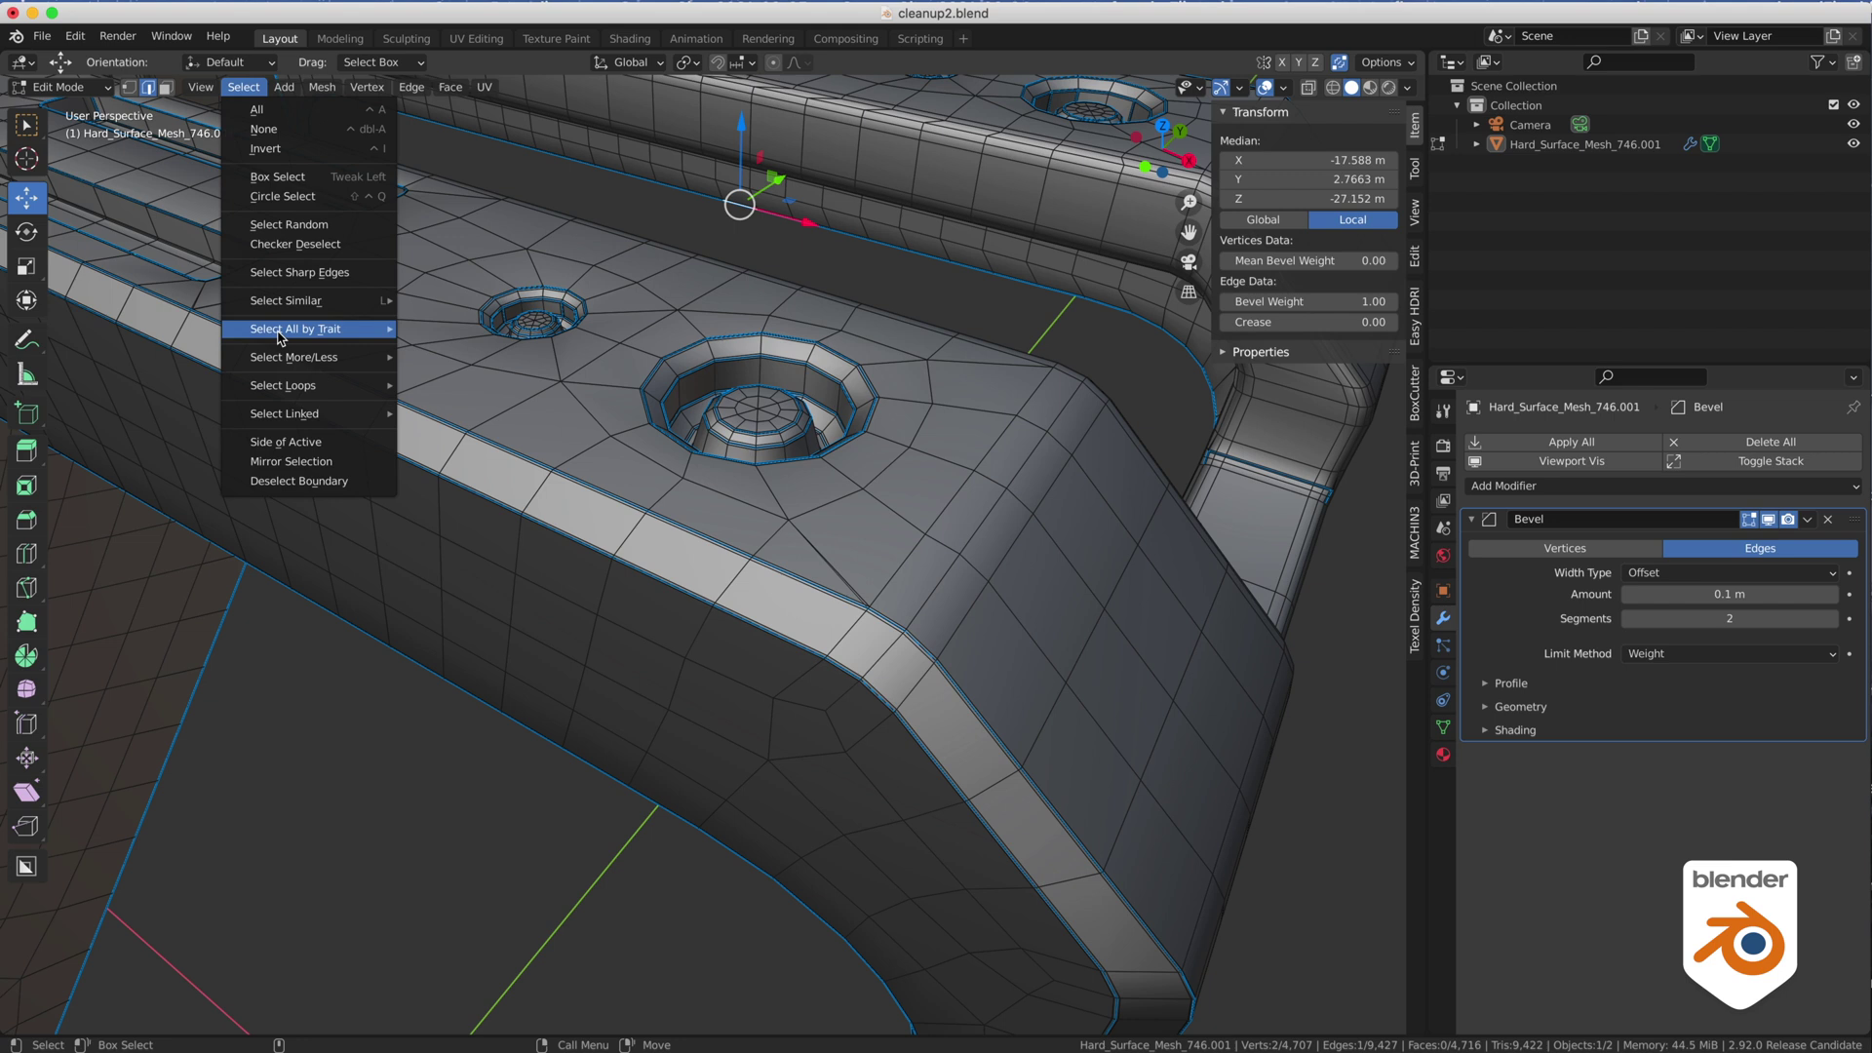
pyautogui.click(292, 272)
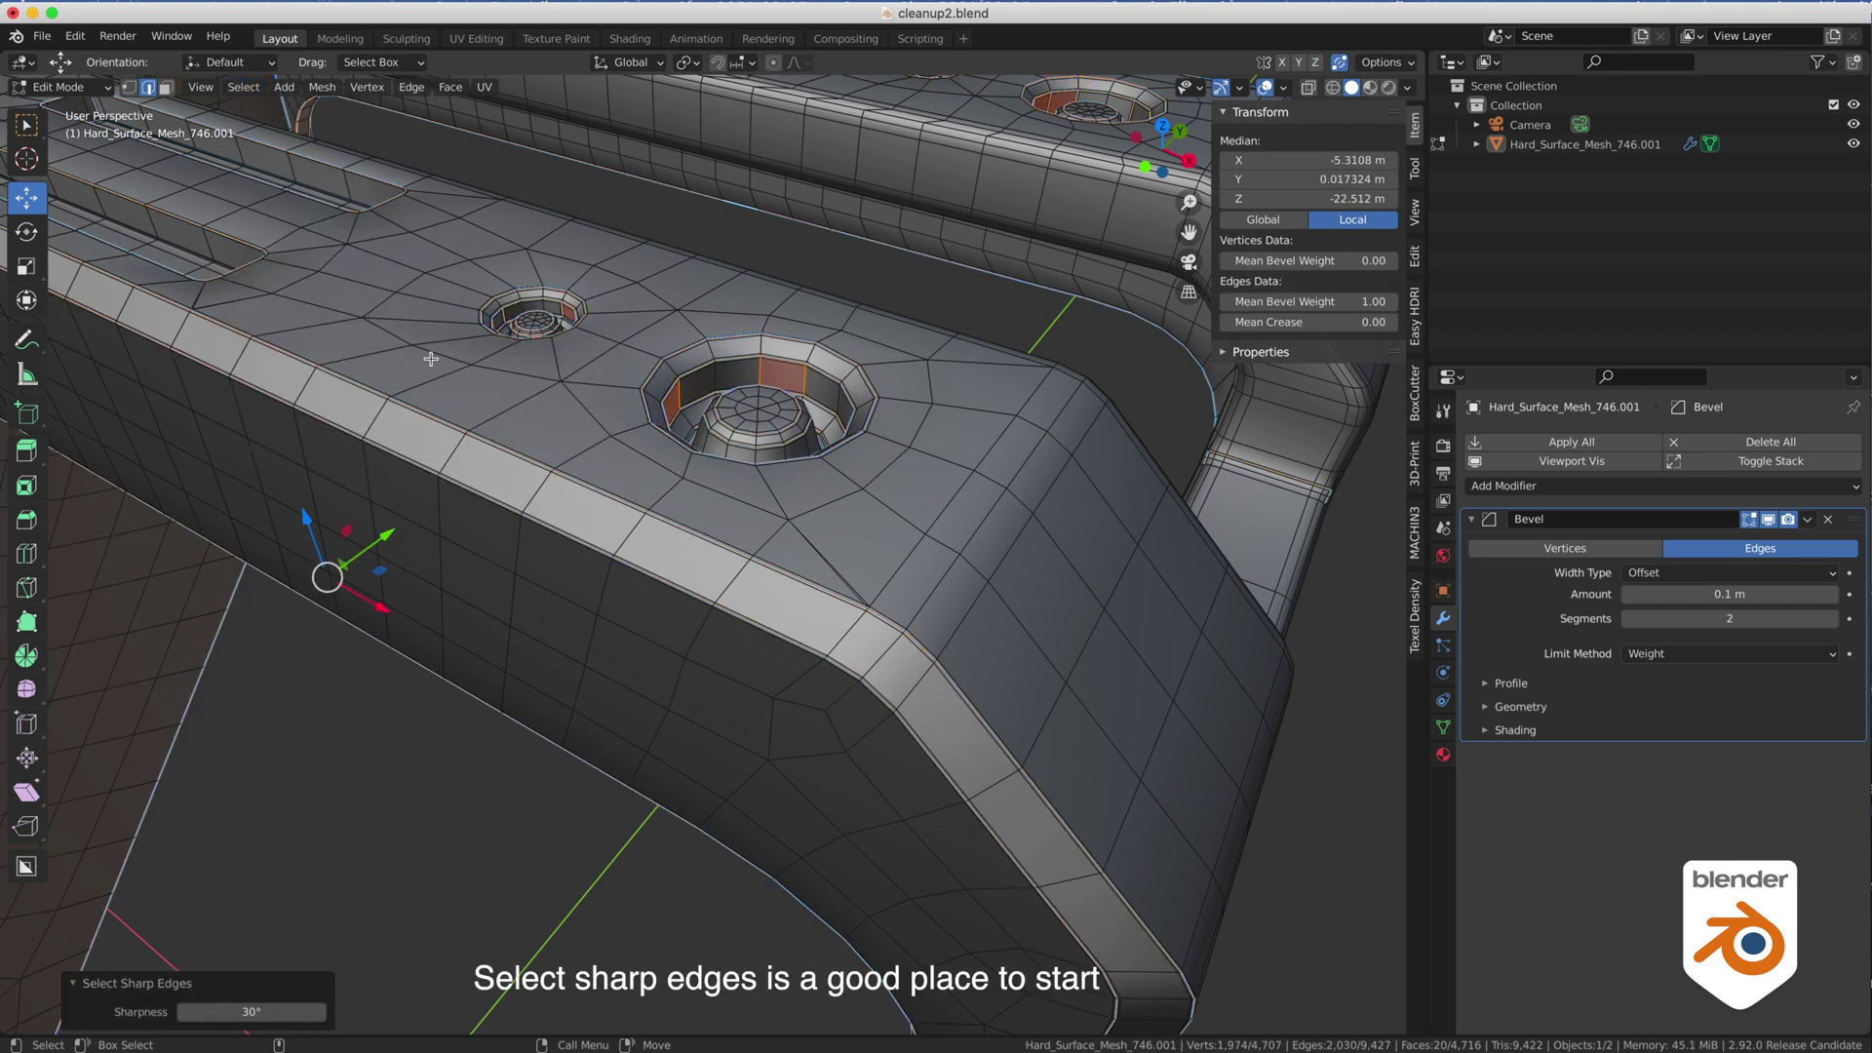
pyautogui.moveTo(890, 542); pyautogui.dragTo(863, 492, button='middle')
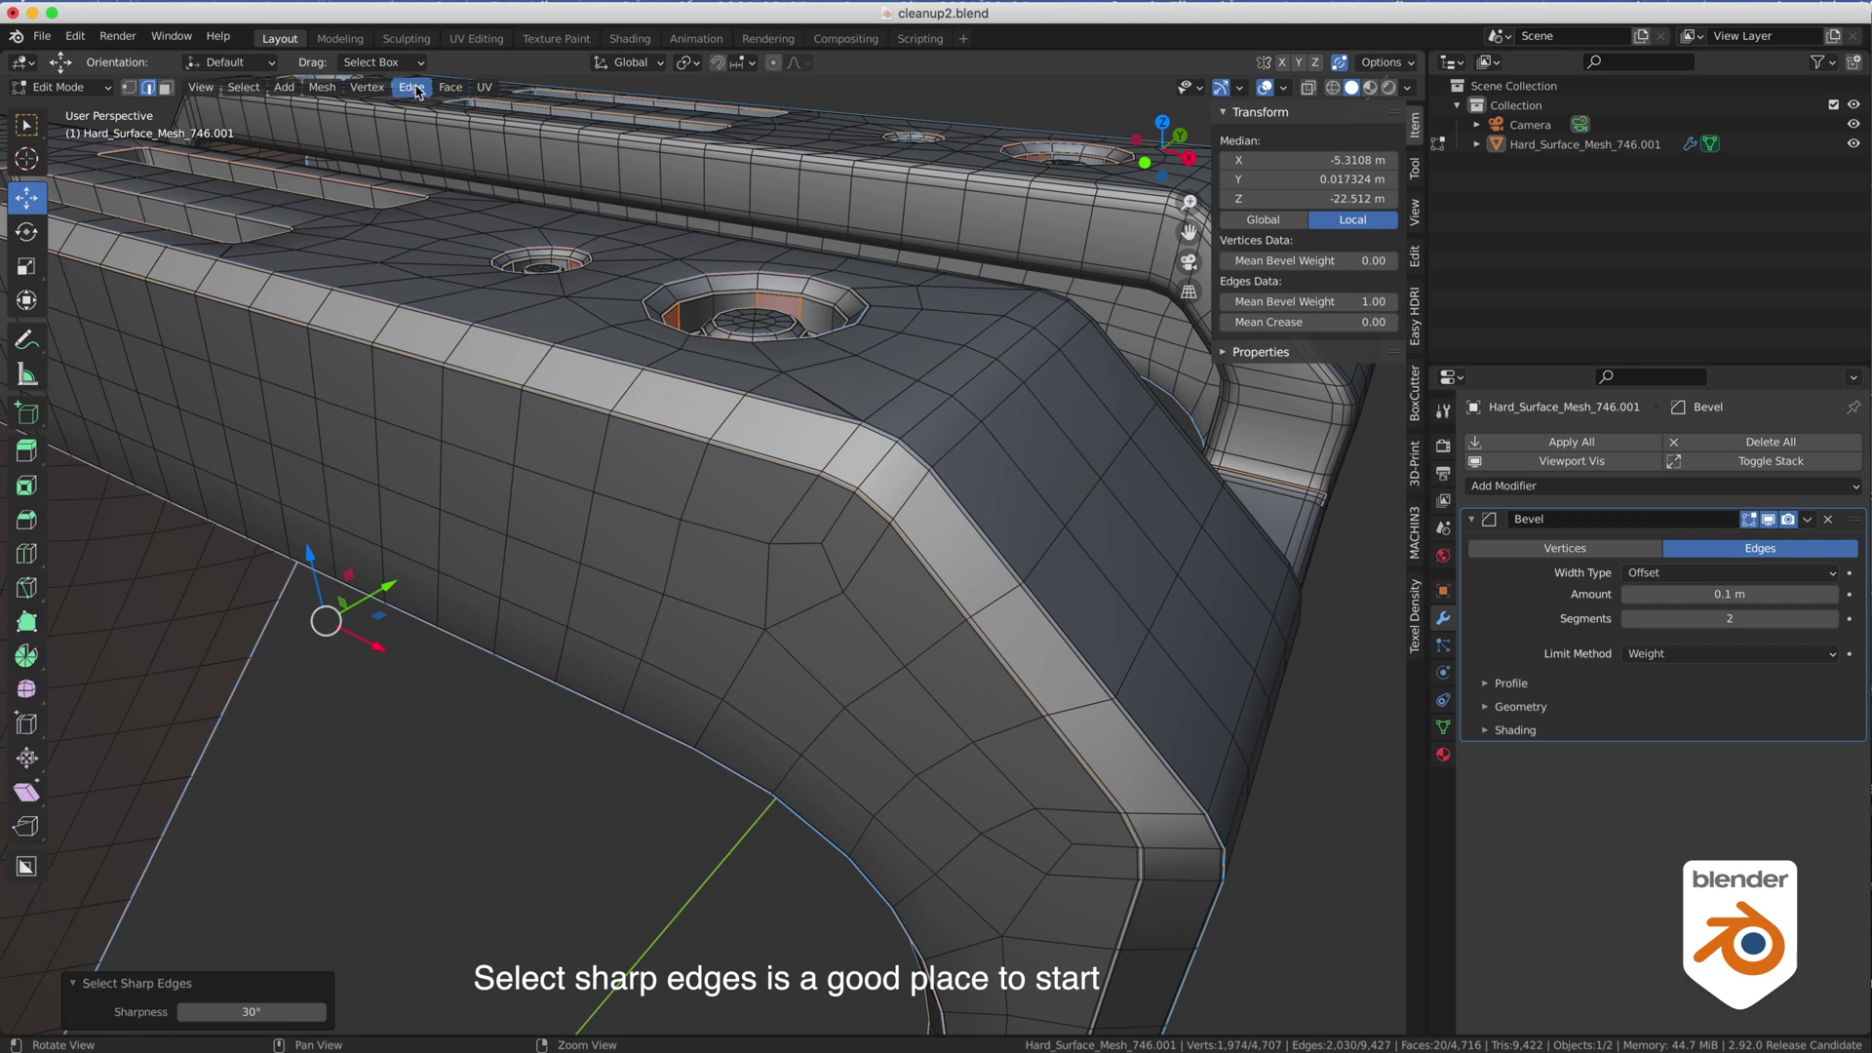
pyautogui.click(414, 88)
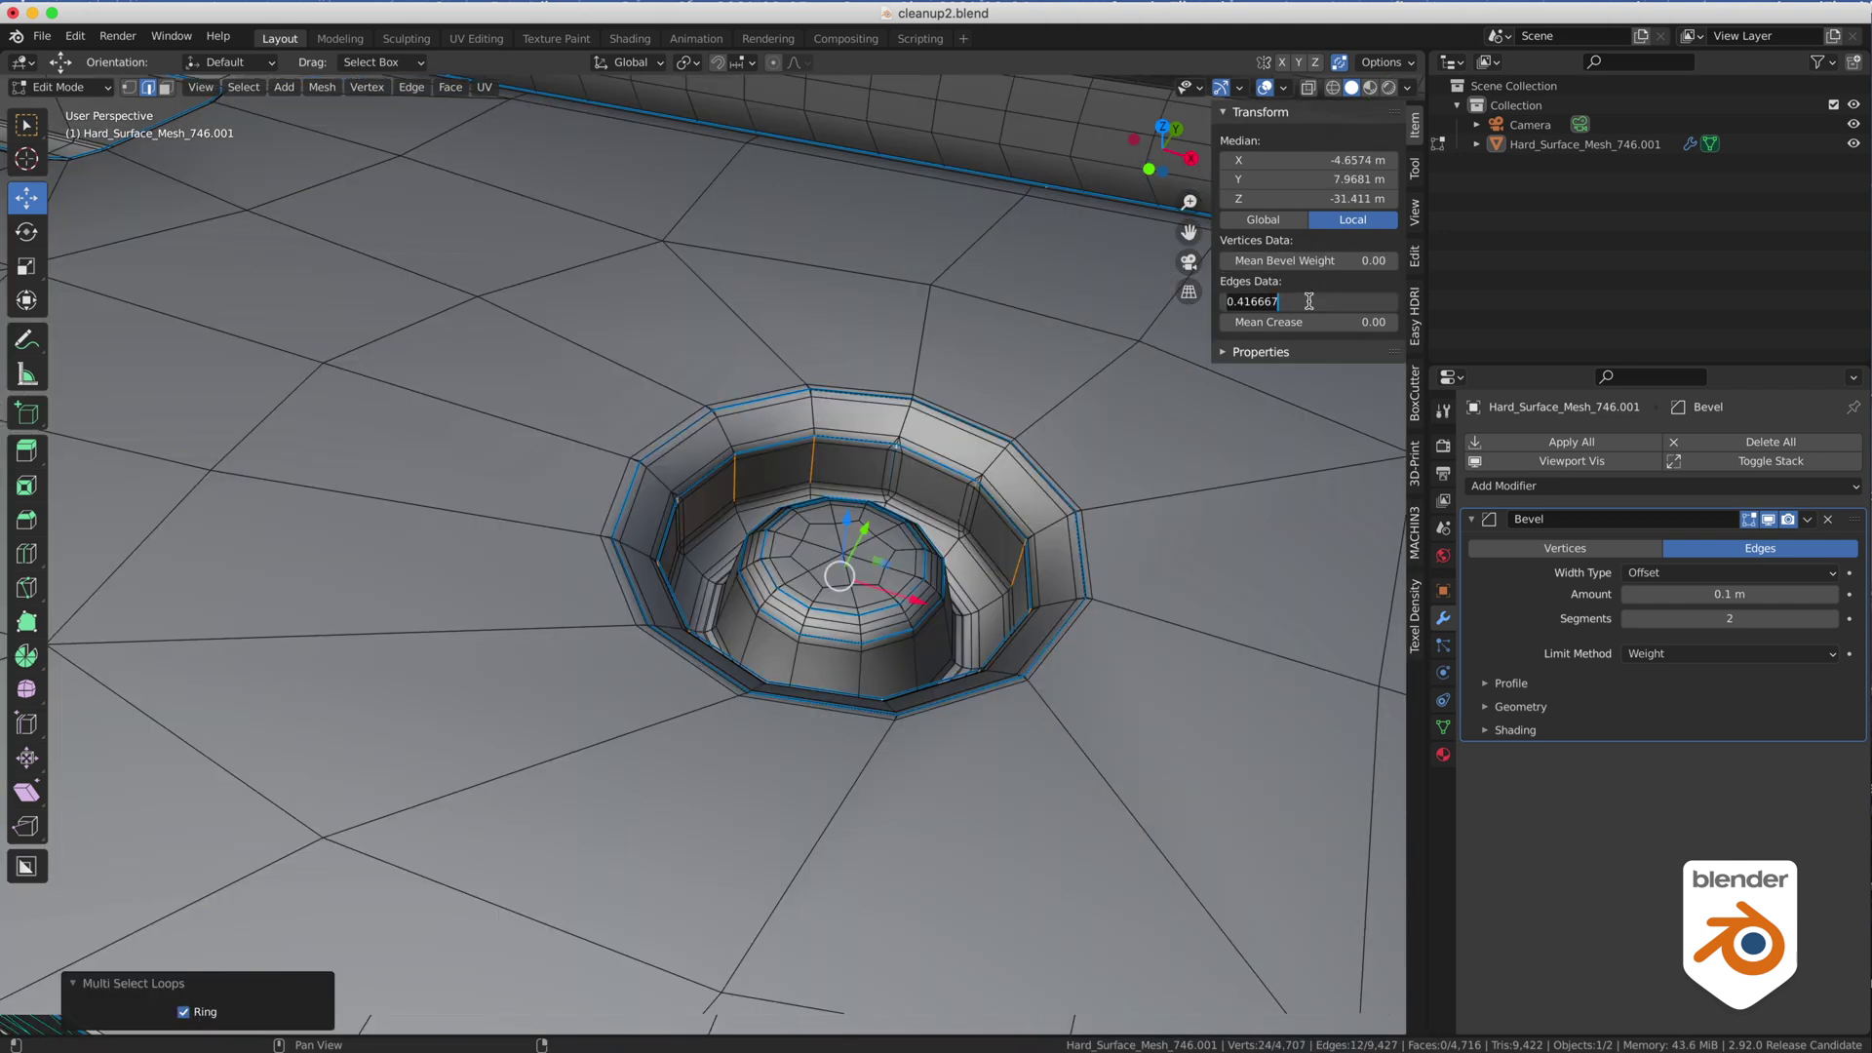
# Set the mean bevel weight of the large hole's selected vertical wall edges to 0 and deselect them.
pyautogui.write('0')
pyautogui.press('Return')
pyautogui.click(764, 279)
pyautogui.moveTo(748, 363); pyautogui.dragTo(543, 349, button='middle')
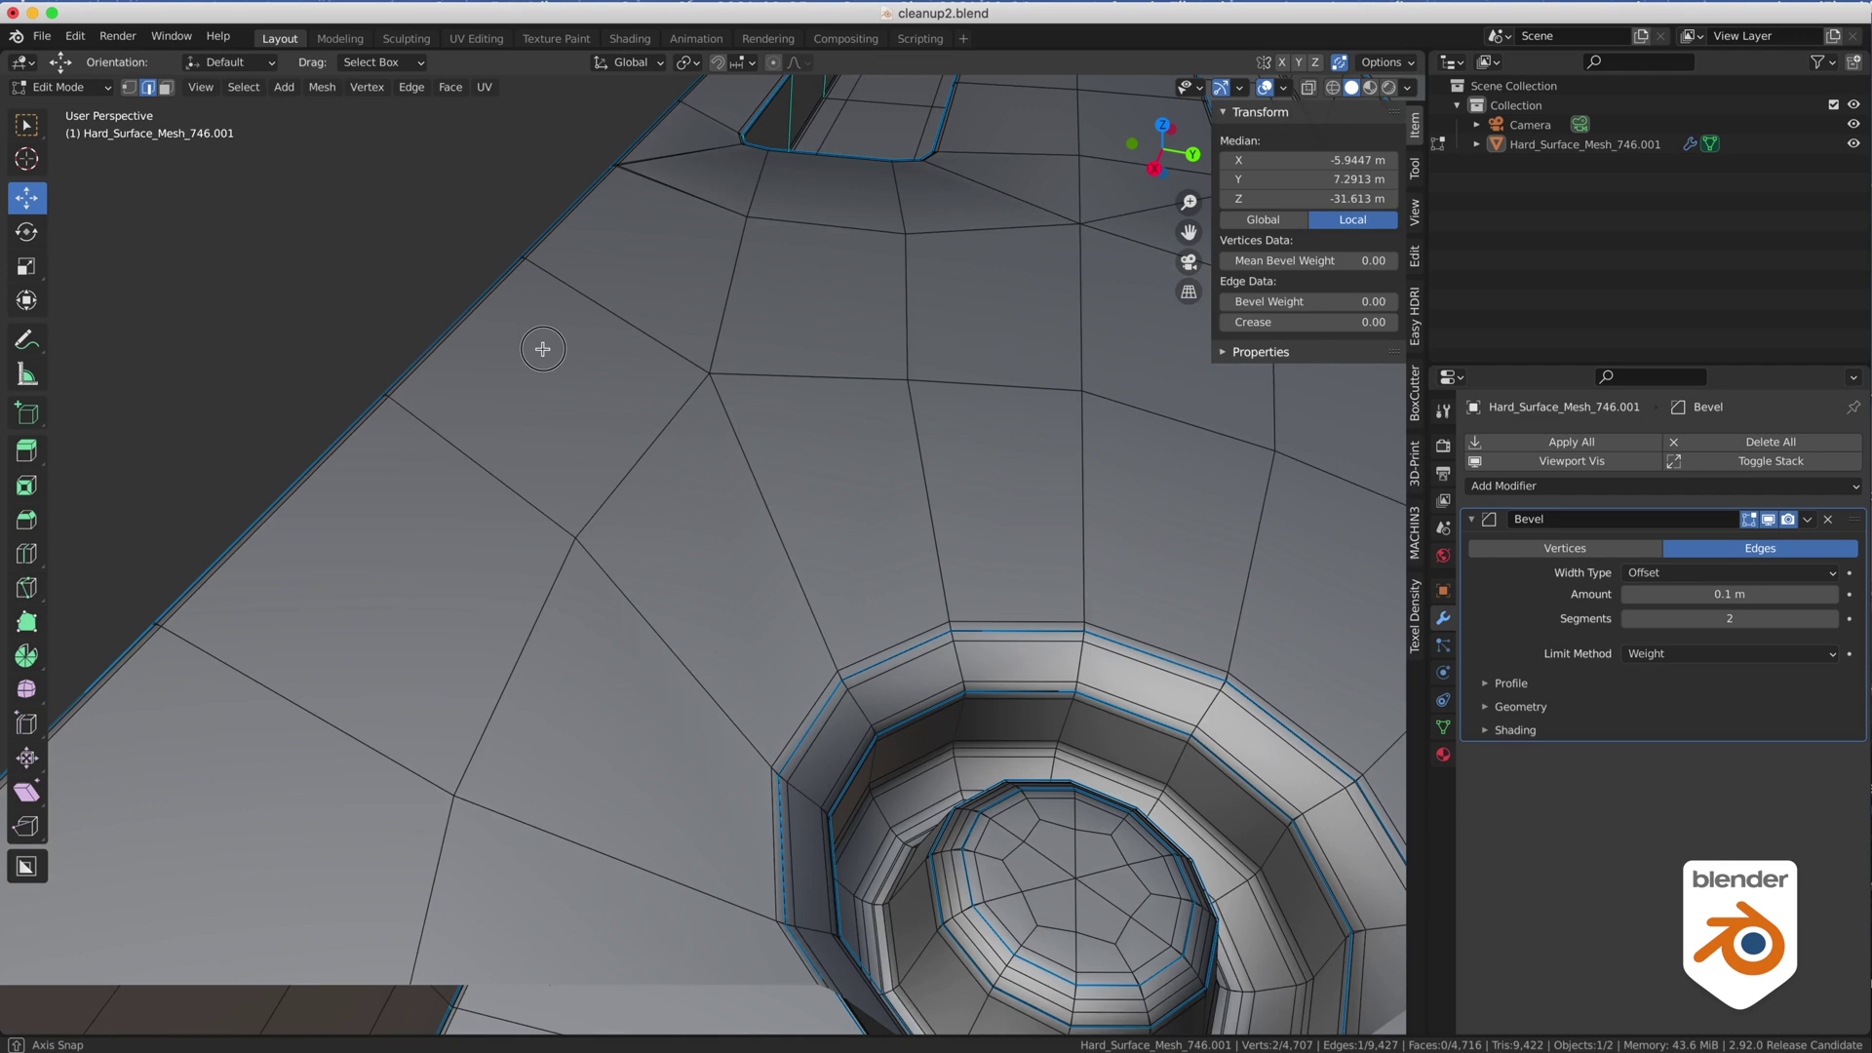
pyautogui.keyDown('alt'); pyautogui.moveTo(543, 349); pyautogui.dragTo(538, 359); pyautogui.keyUp('alt')
pyautogui.keyDown('alt'); pyautogui.moveTo(923, 376); pyautogui.dragTo(527, 358, button='right'); pyautogui.keyUp('alt')
pyautogui.keyDown('alt'); pyautogui.moveTo(527, 358); pyautogui.dragTo(785, 377); pyautogui.keyUp('alt')
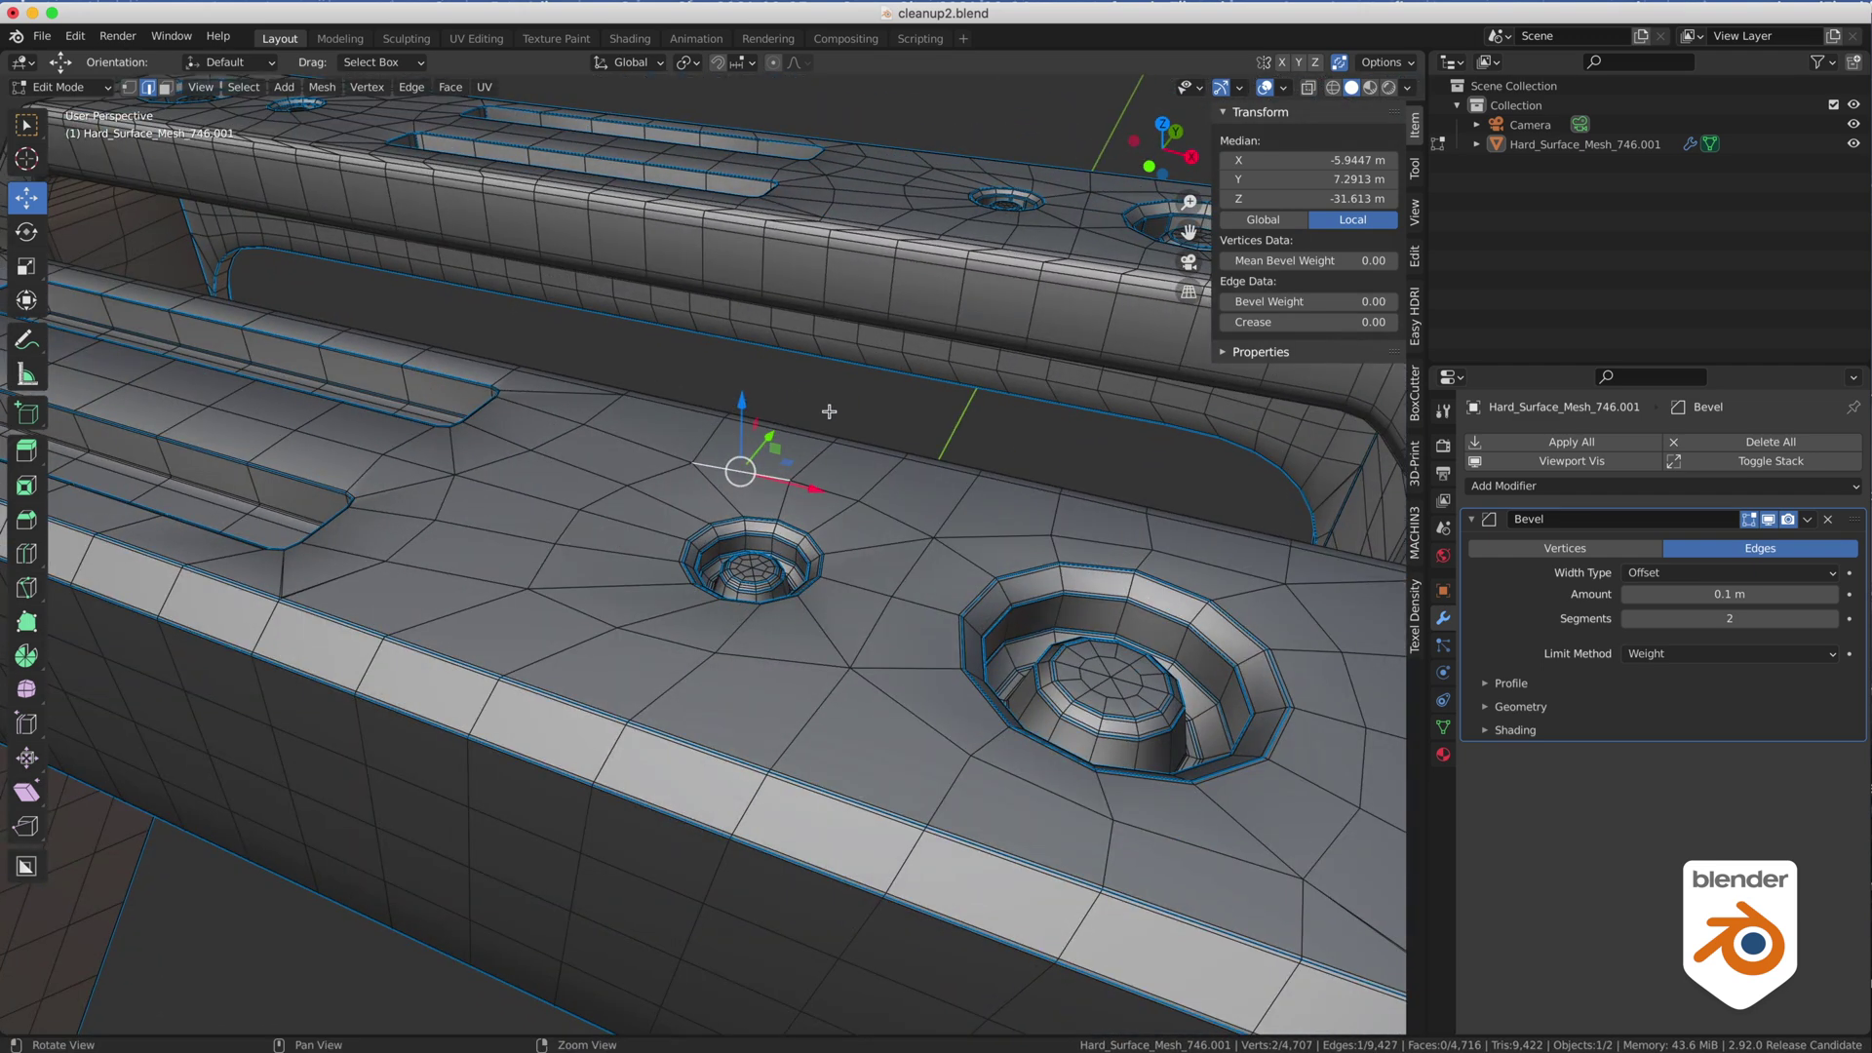
pyautogui.keyDown('alt'); pyautogui.moveTo(916, 422); pyautogui.dragTo(835, 410, button='right'); pyautogui.keyUp('alt')
# Select the isolated bevel-weighted edge at the corner of the opening between the arms, along with its linked geometry.
pyautogui.keyDown('alt'); pyautogui.moveTo(673, 652); pyautogui.dragTo(656, 608); pyautogui.keyUp('alt')
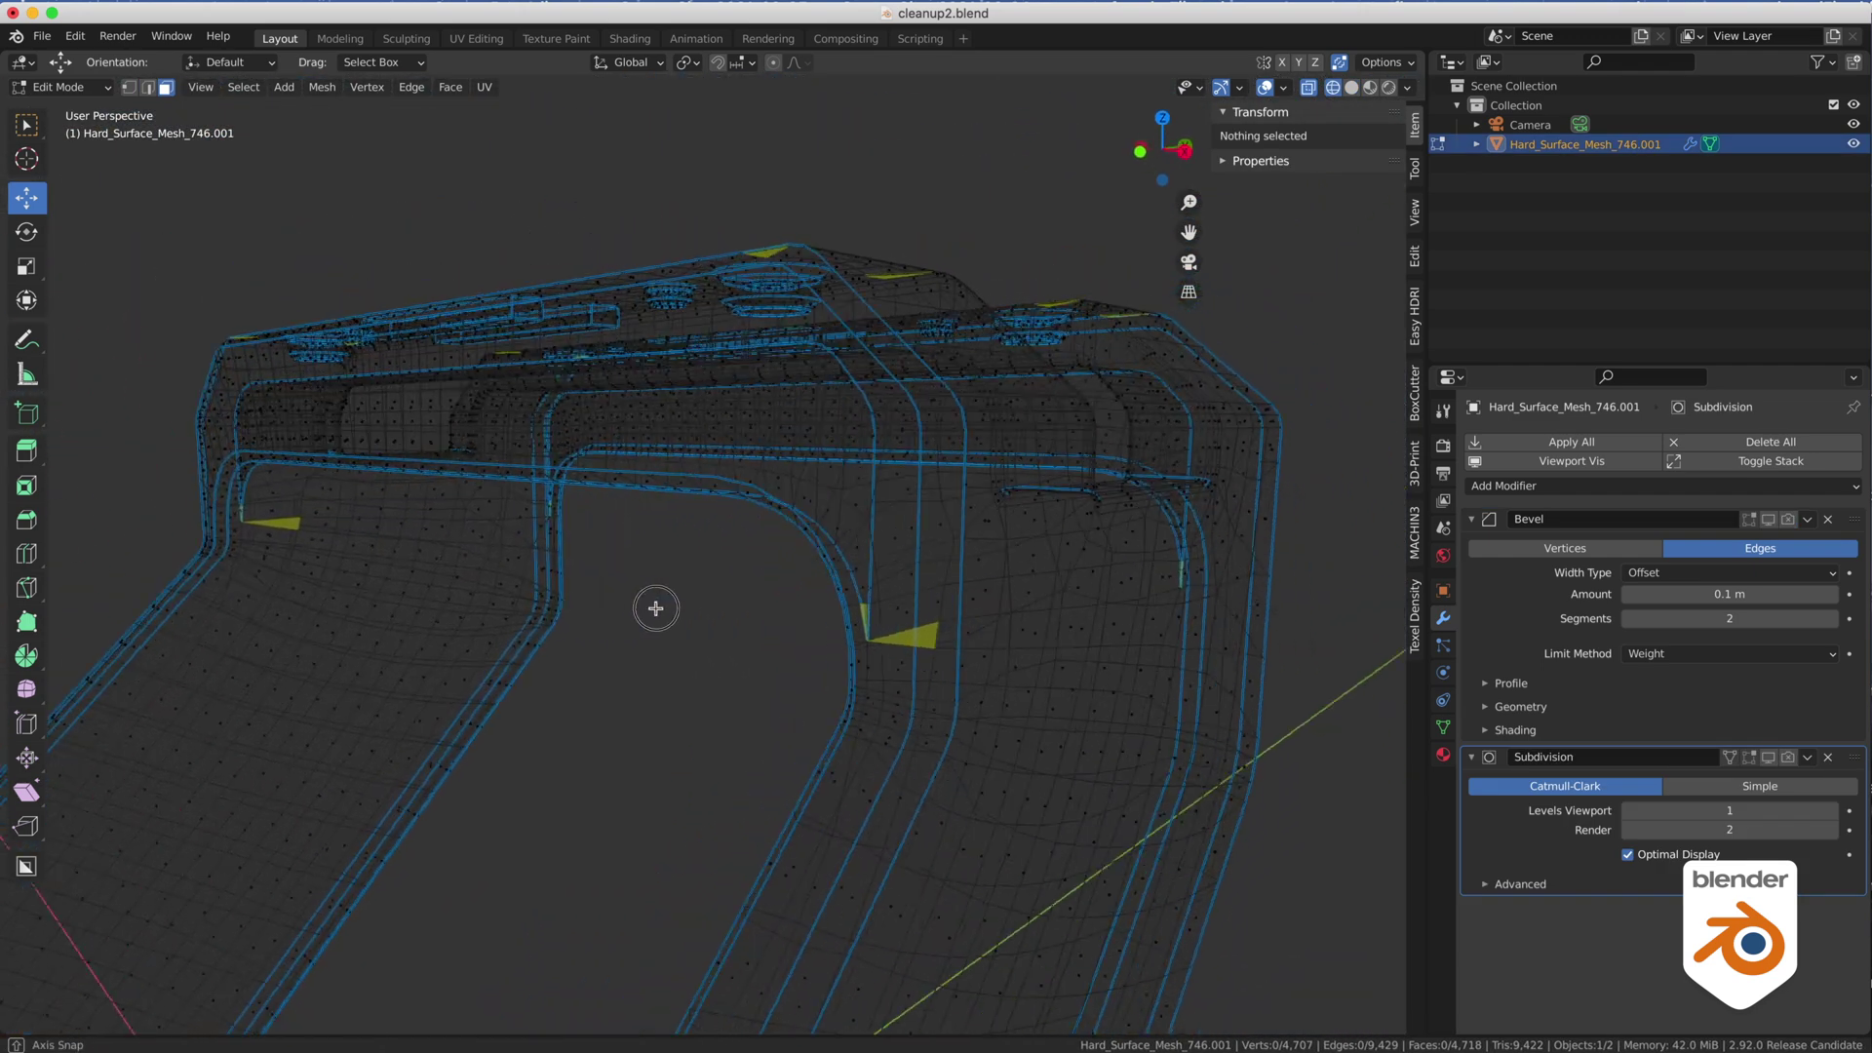
pyautogui.moveTo(656, 608); pyautogui.dragTo(608, 656, button='middle')
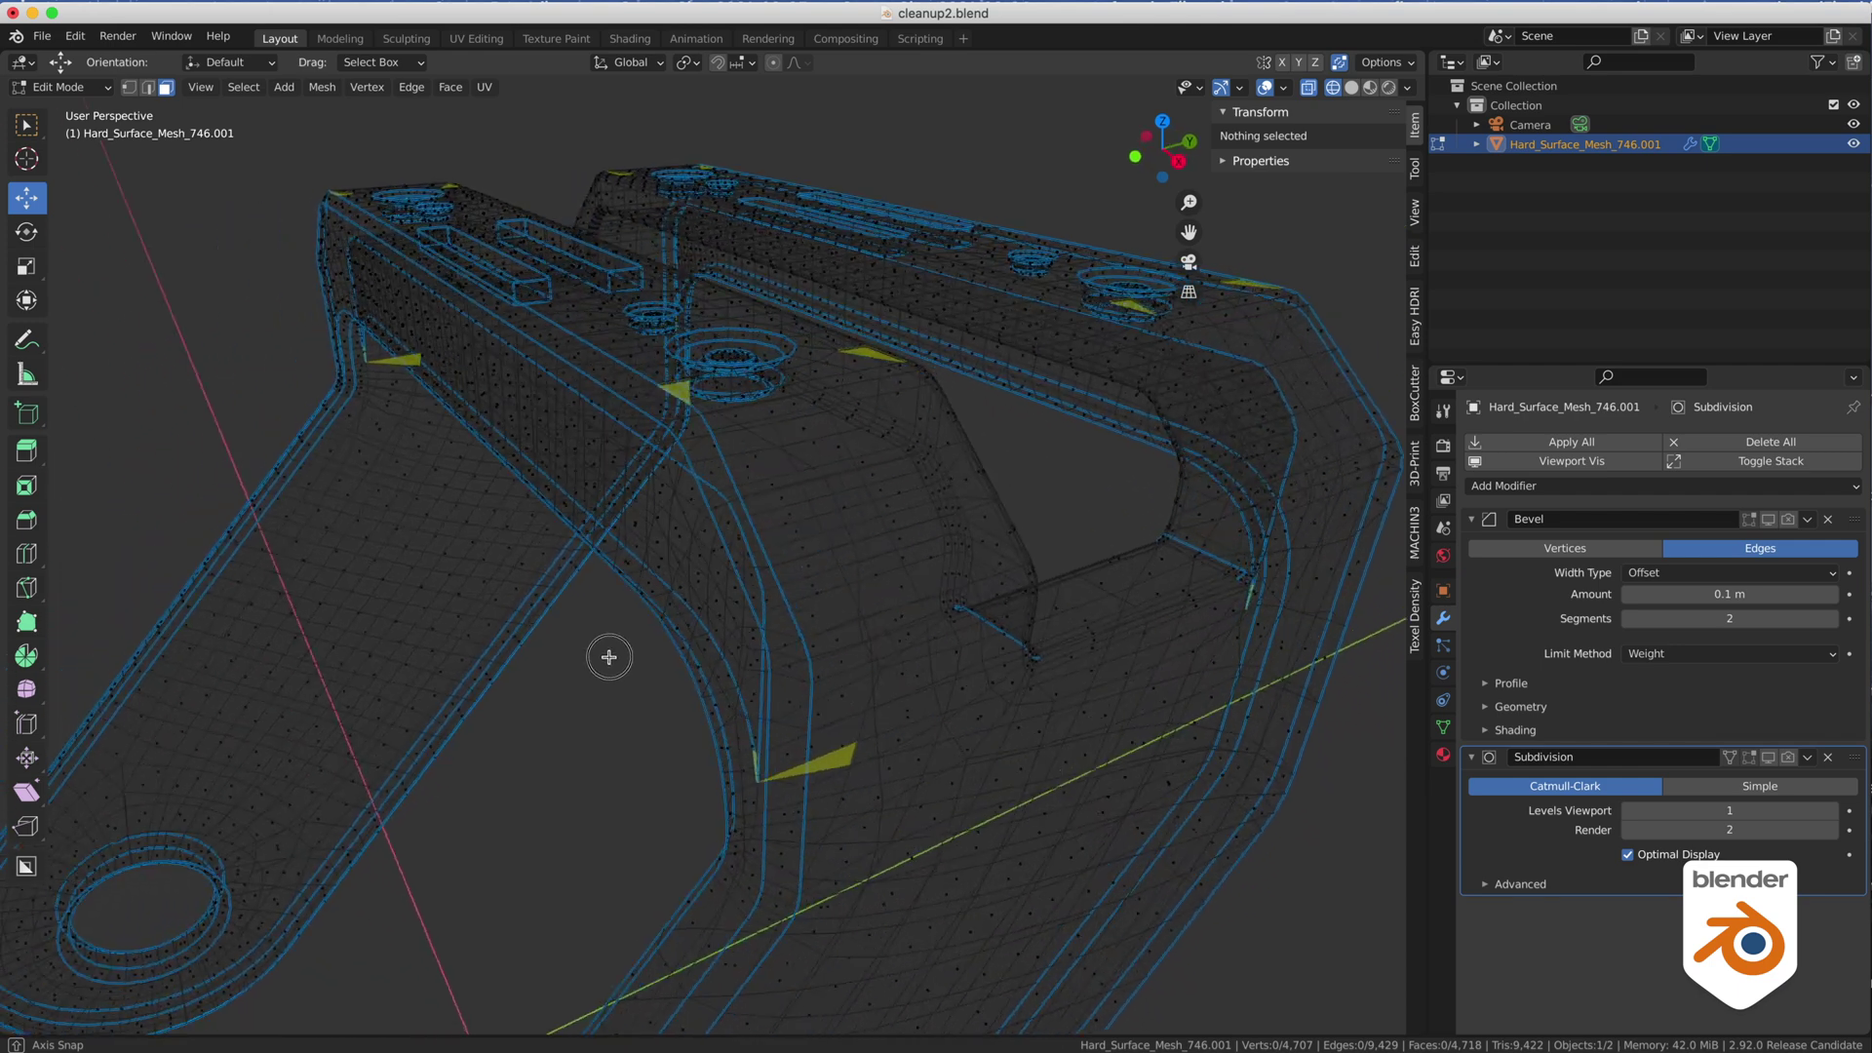
pyautogui.keyDown('alt'); pyautogui.moveTo(608, 657); pyautogui.dragTo(583, 658); pyautogui.keyUp('alt')
pyautogui.keyDown('alt'); pyautogui.moveTo(583, 656); pyautogui.dragTo(530, 510, button='middle'); pyautogui.keyUp('alt')
pyautogui.keyDown('alt'); pyautogui.moveTo(588, 554); pyautogui.dragTo(547, 569); pyautogui.keyUp('alt')
pyautogui.keyDown('alt'); pyautogui.moveTo(549, 570); pyautogui.dragTo(710, 573, button='right'); pyautogui.keyUp('alt')
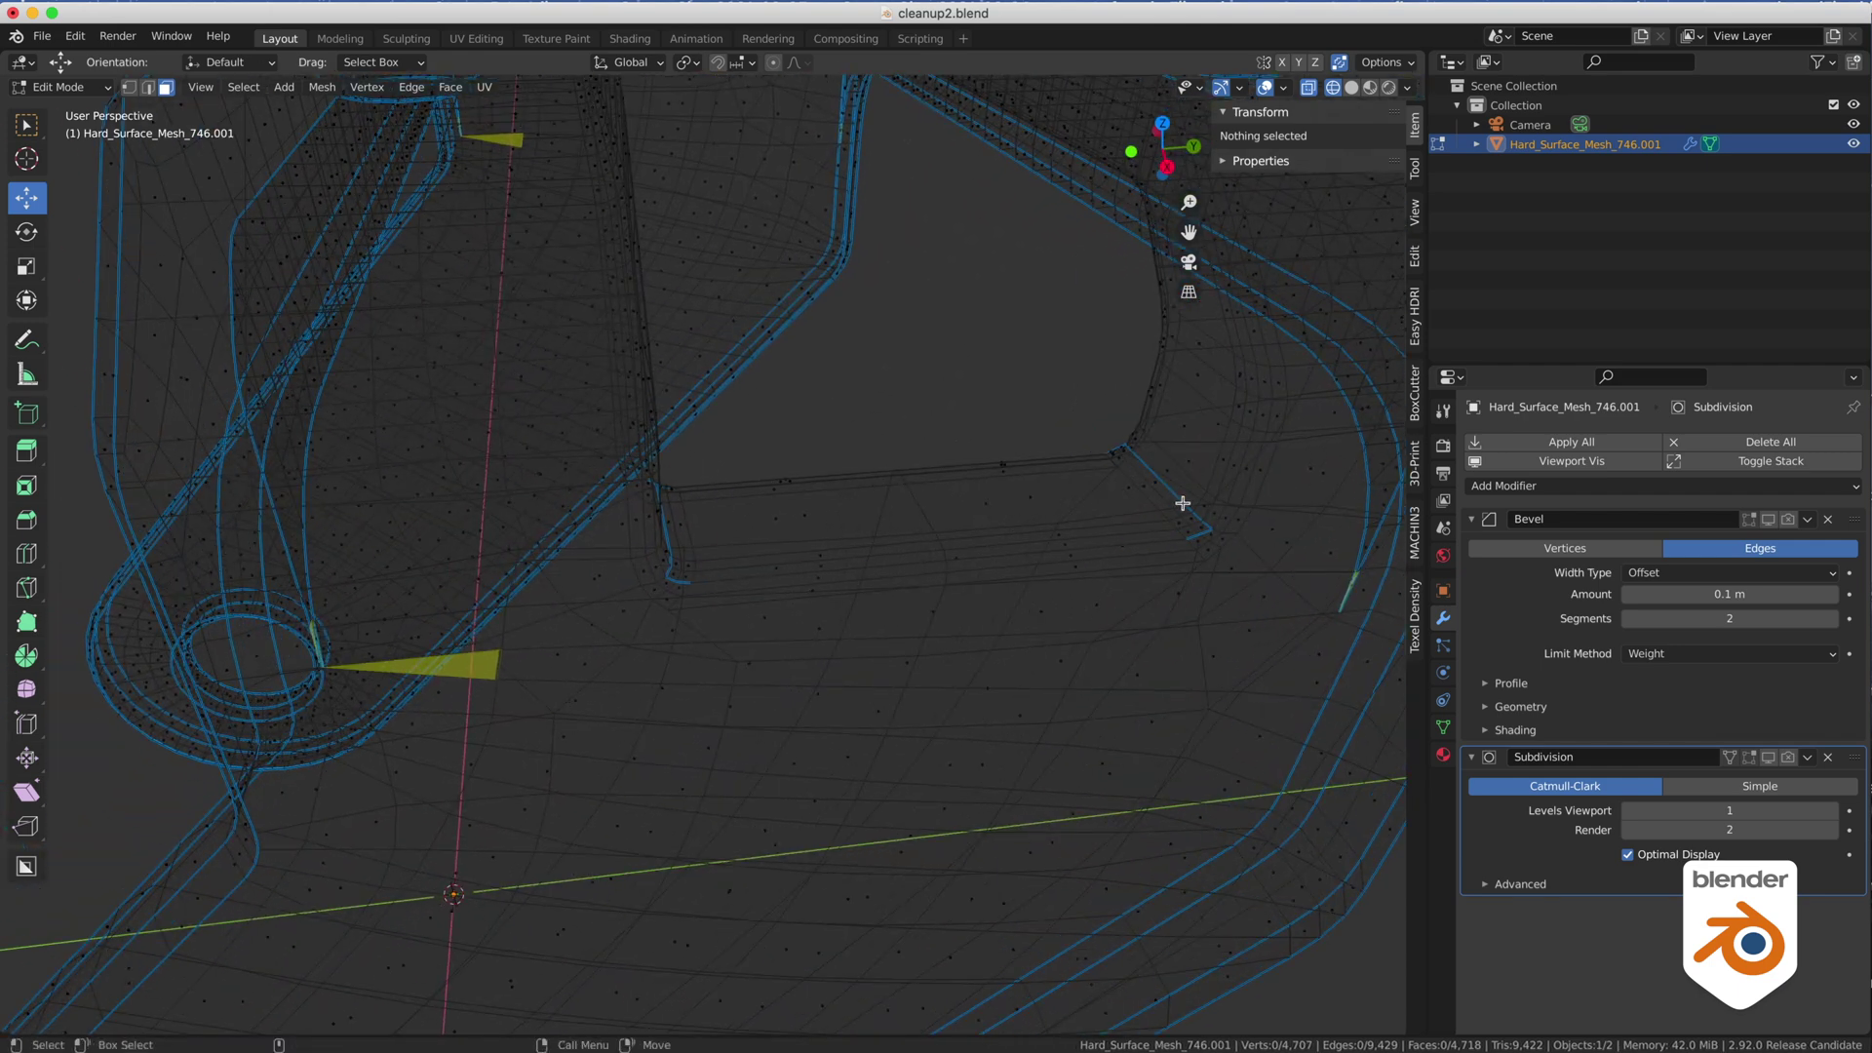
pyautogui.click(1181, 505)
pyautogui.moveTo(1177, 495); pyautogui.dragTo(1178, 481, button='right')
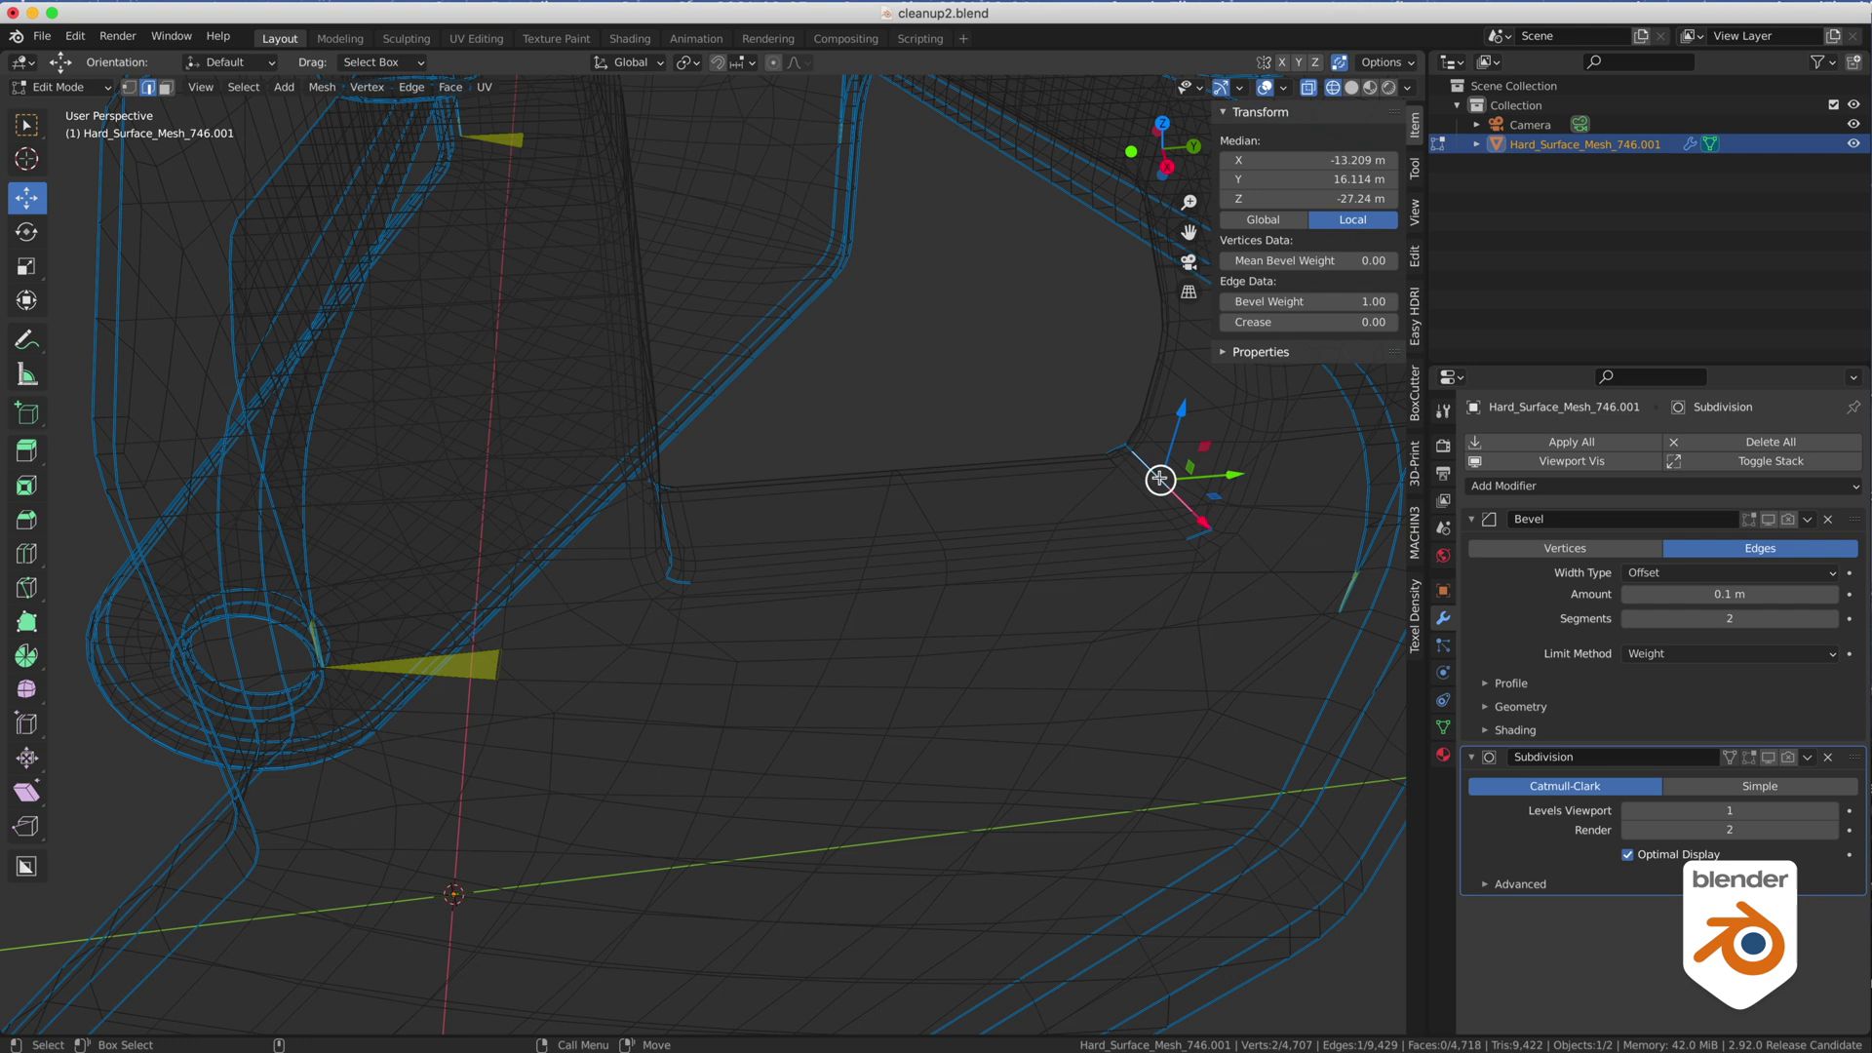
pyautogui.press('l')
pyautogui.keyDown('alt'); pyautogui.moveTo(686, 526); pyautogui.dragTo(746, 539); pyautogui.keyUp('alt')
pyautogui.press('l')
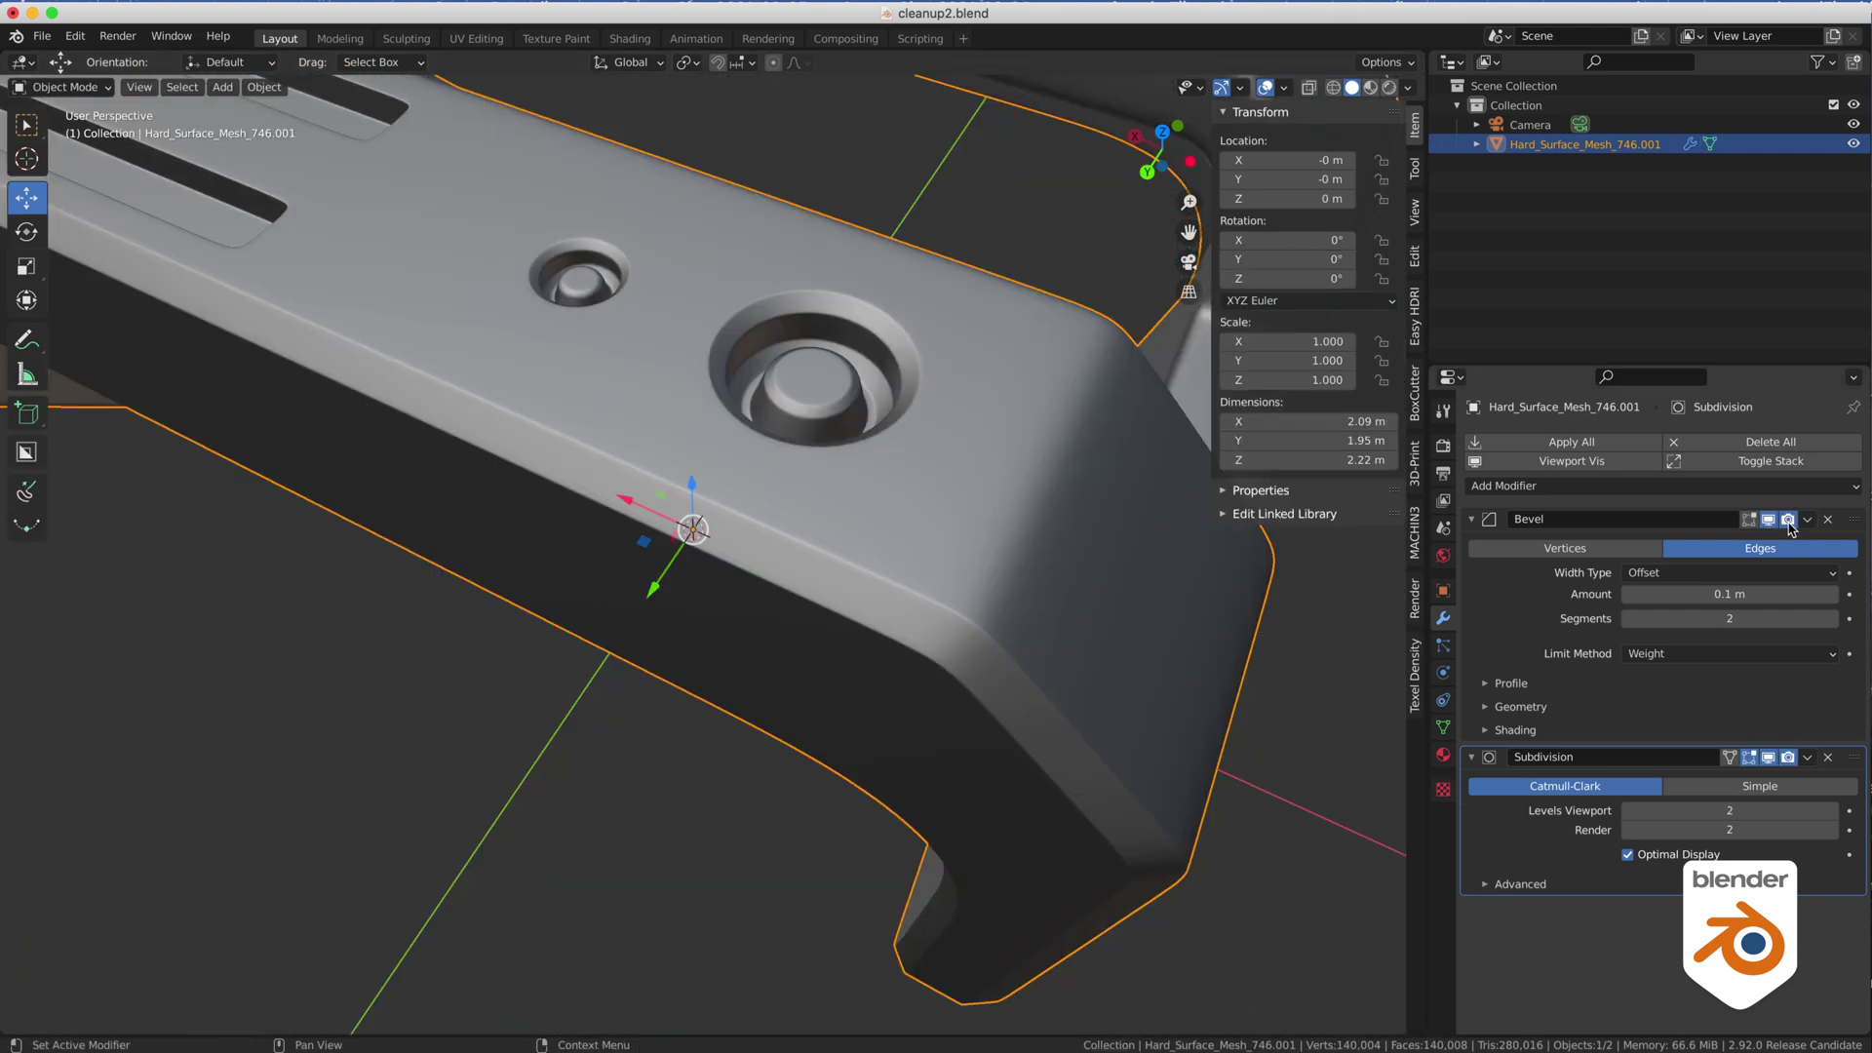